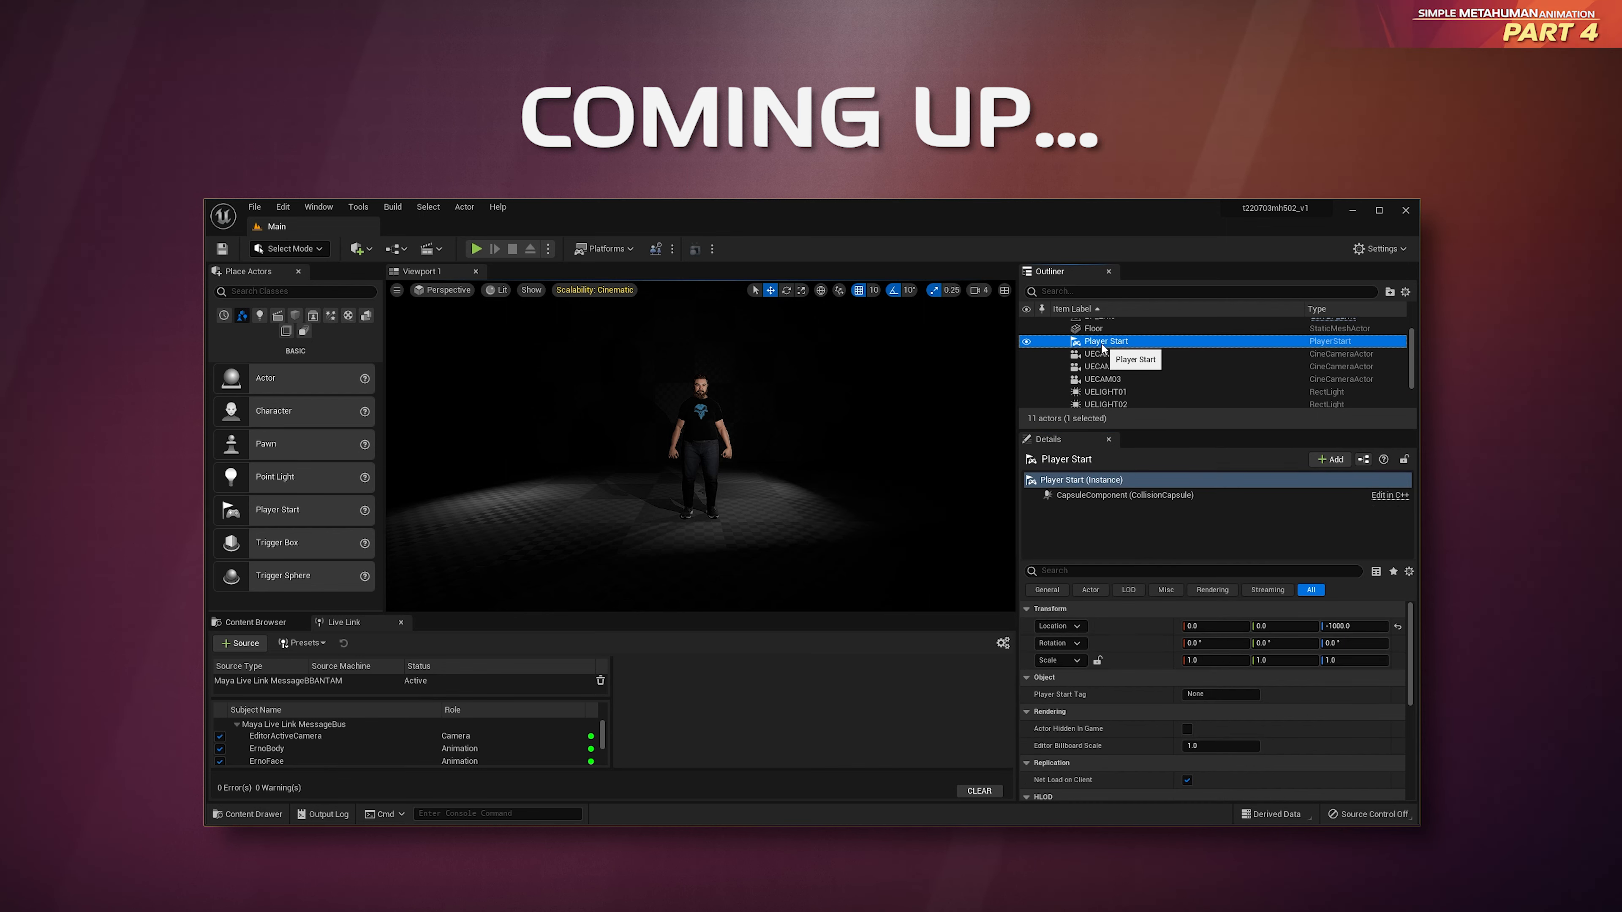
Step: Set the Player Start actor's Z location to 0
{"action": "left_click", "coordinate": [1371, 626]}
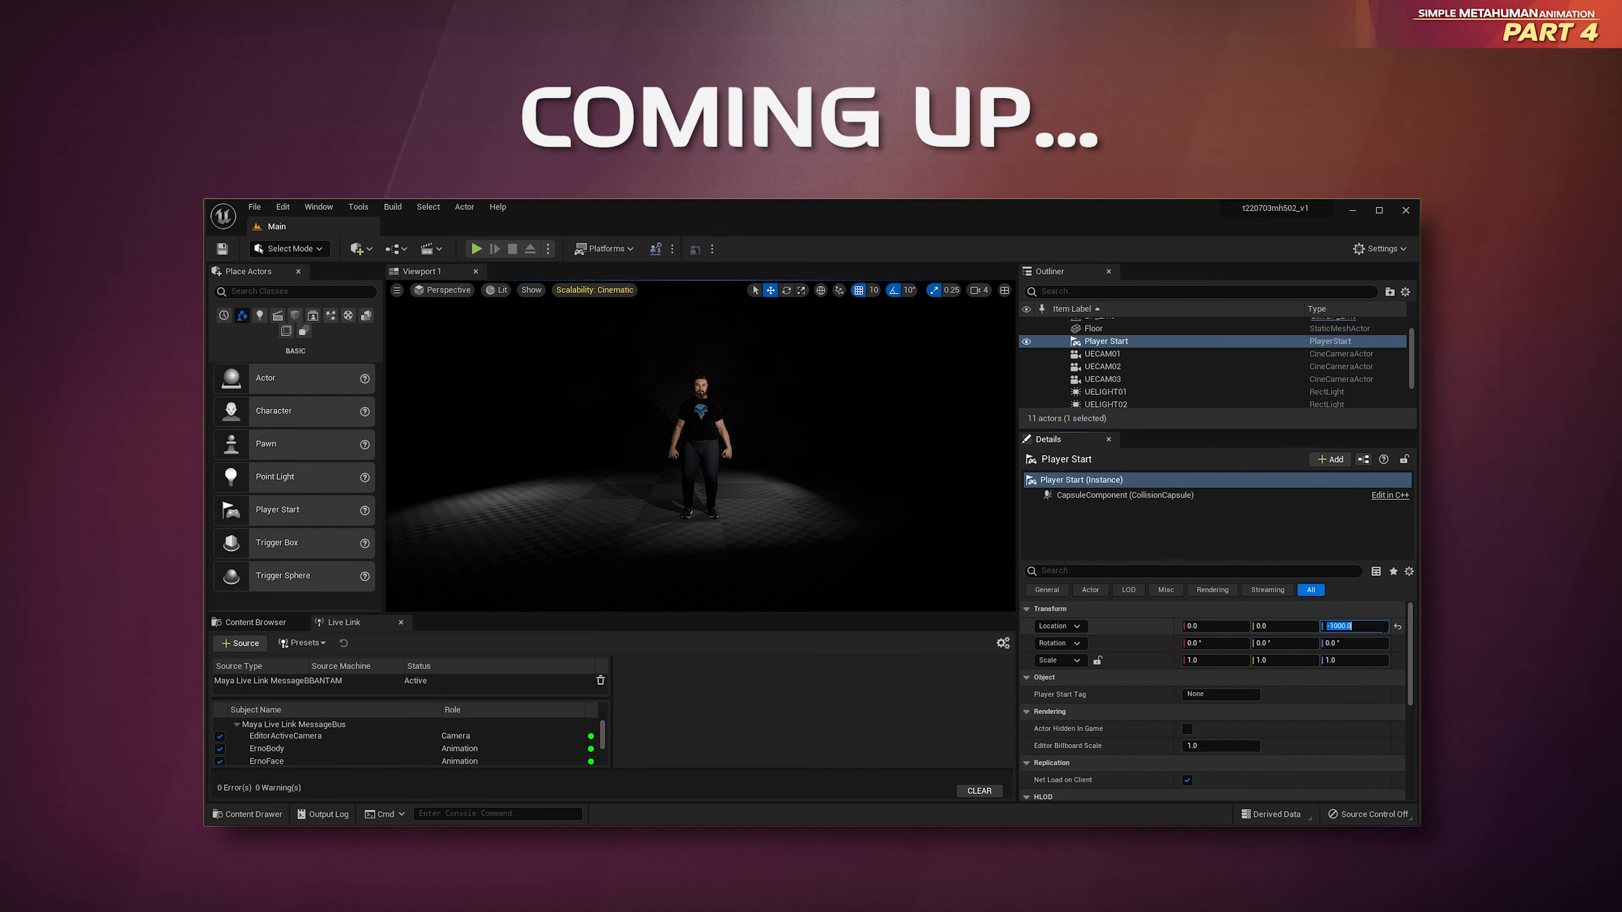
{"action": "type", "text": "0"}
{"action": "key", "text": "Return"}
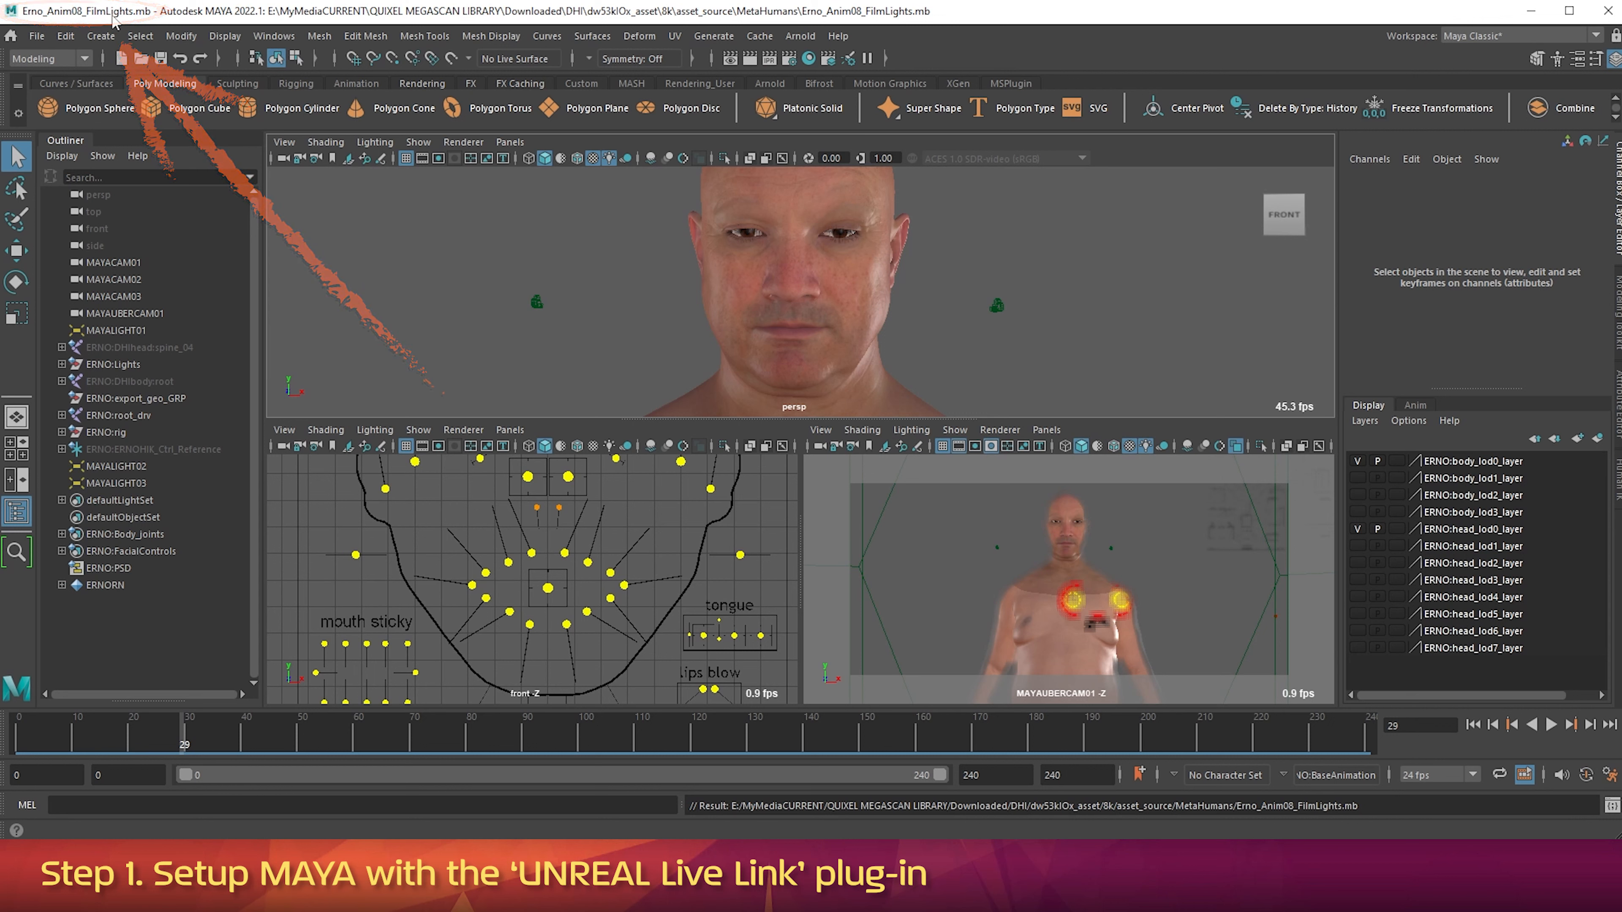
Step: Save the Maya scene under the new file name Erno_Anim09_LiveLink.mb
{"action": "left_click", "coordinate": [37, 38]}
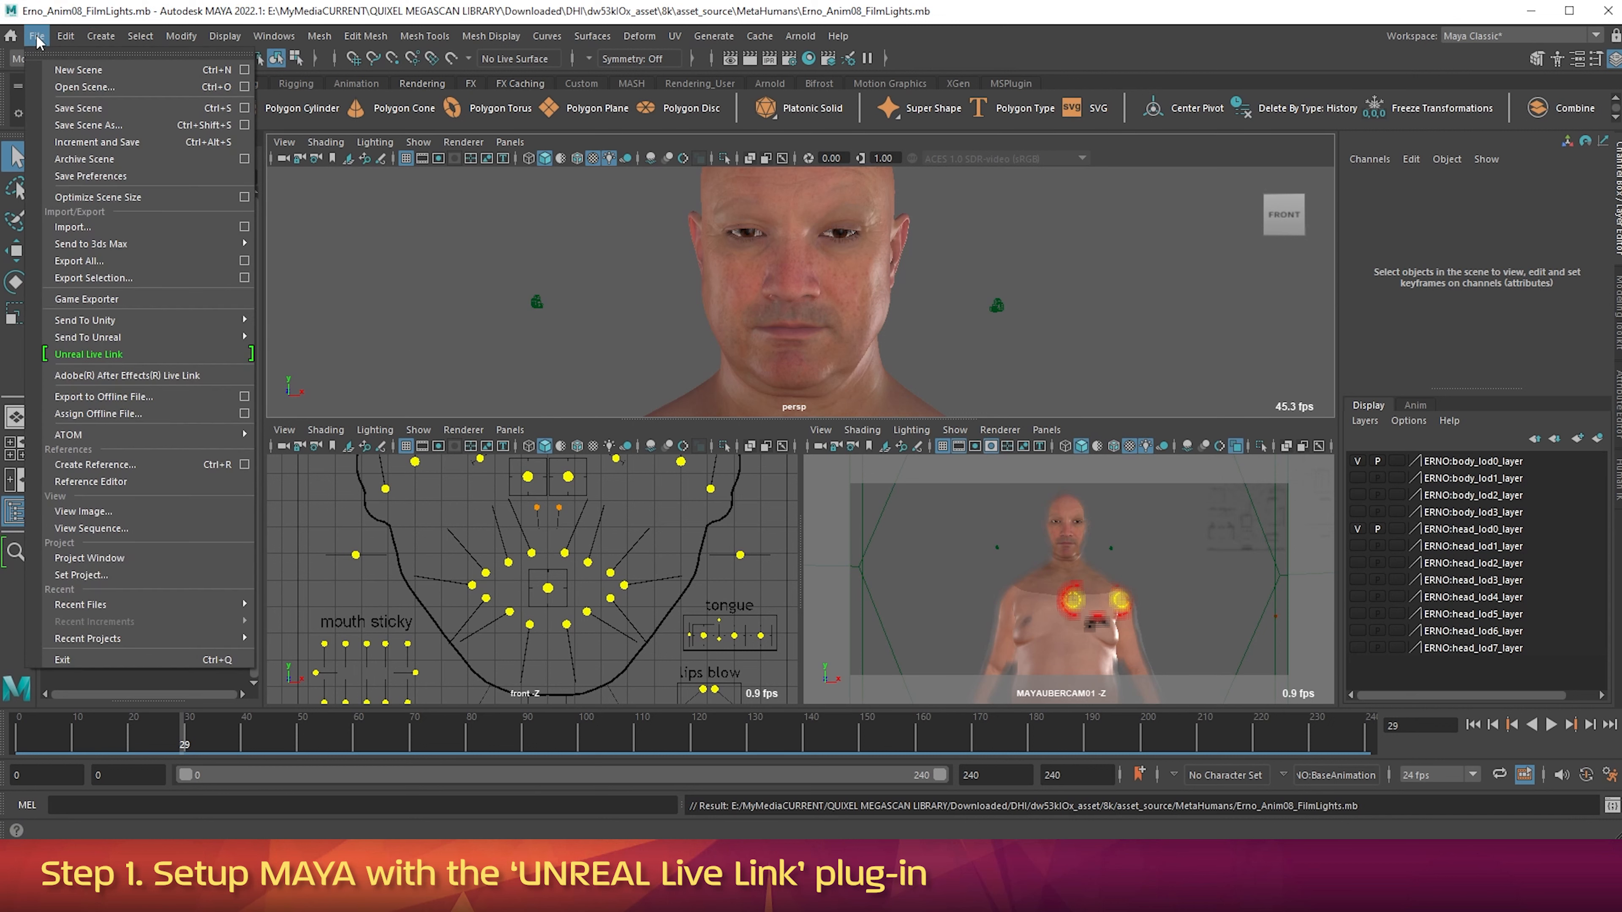
{"action": "left_click", "coordinate": [83, 131]}
{"action": "left_click", "coordinate": [501, 648]}
{"action": "key", "text": "BackSpace"}
{"action": "type", "text": "9_FilmLights.mb"}
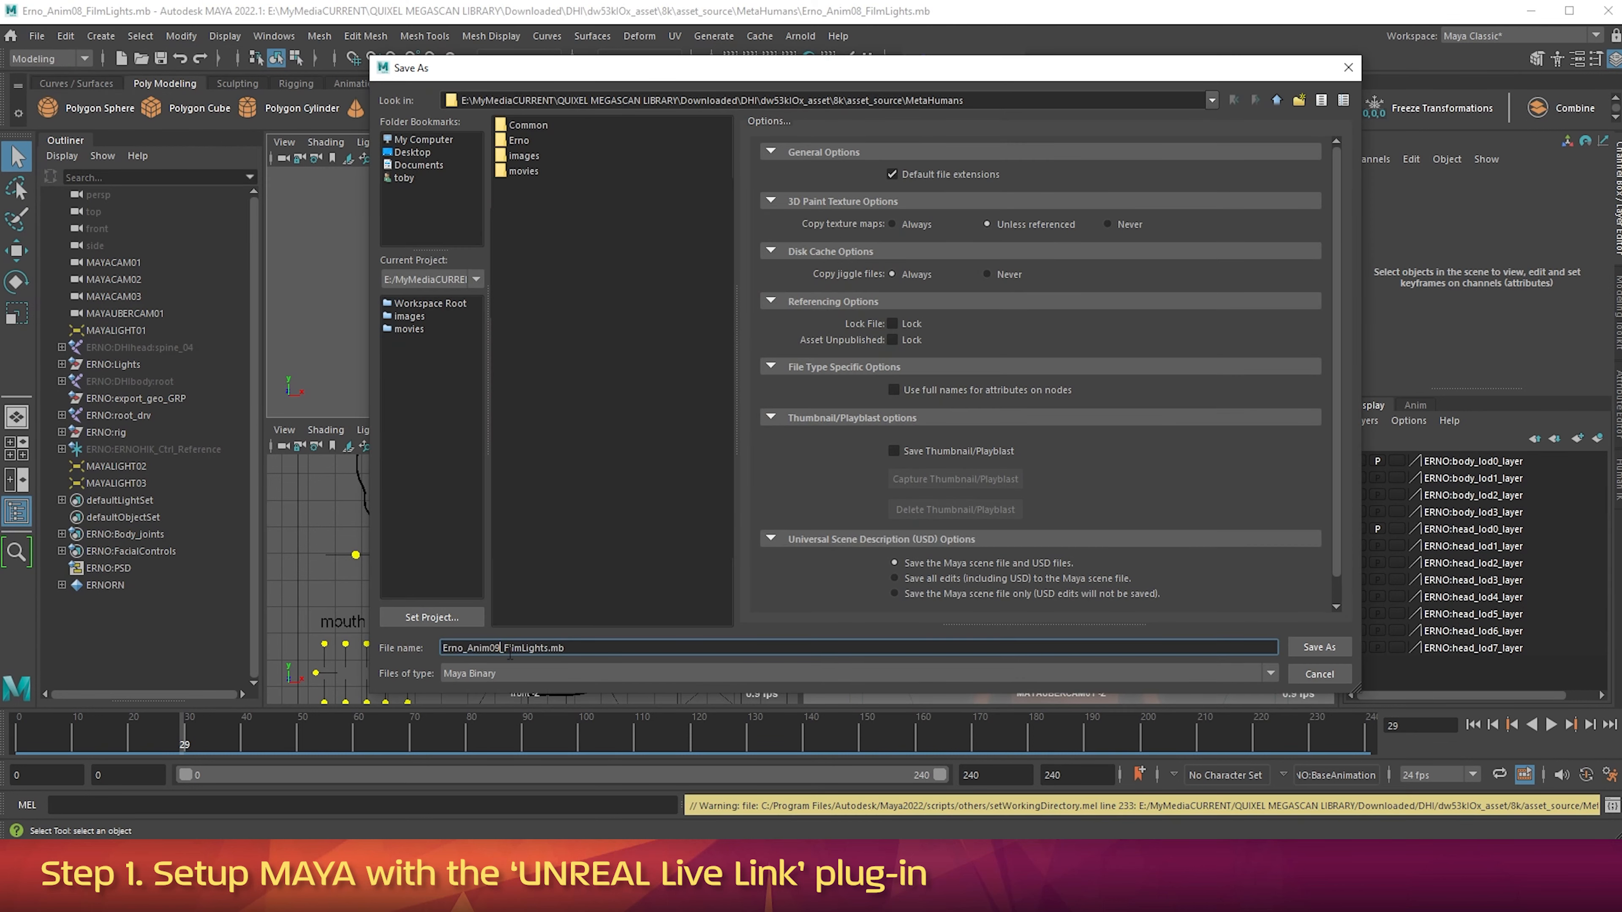
{"action": "left_click_drag", "start_coordinate": [504, 648], "coordinate": [546, 648]}
{"action": "type", "text": "LiveLink"}
{"action": "key", "text": "Return"}
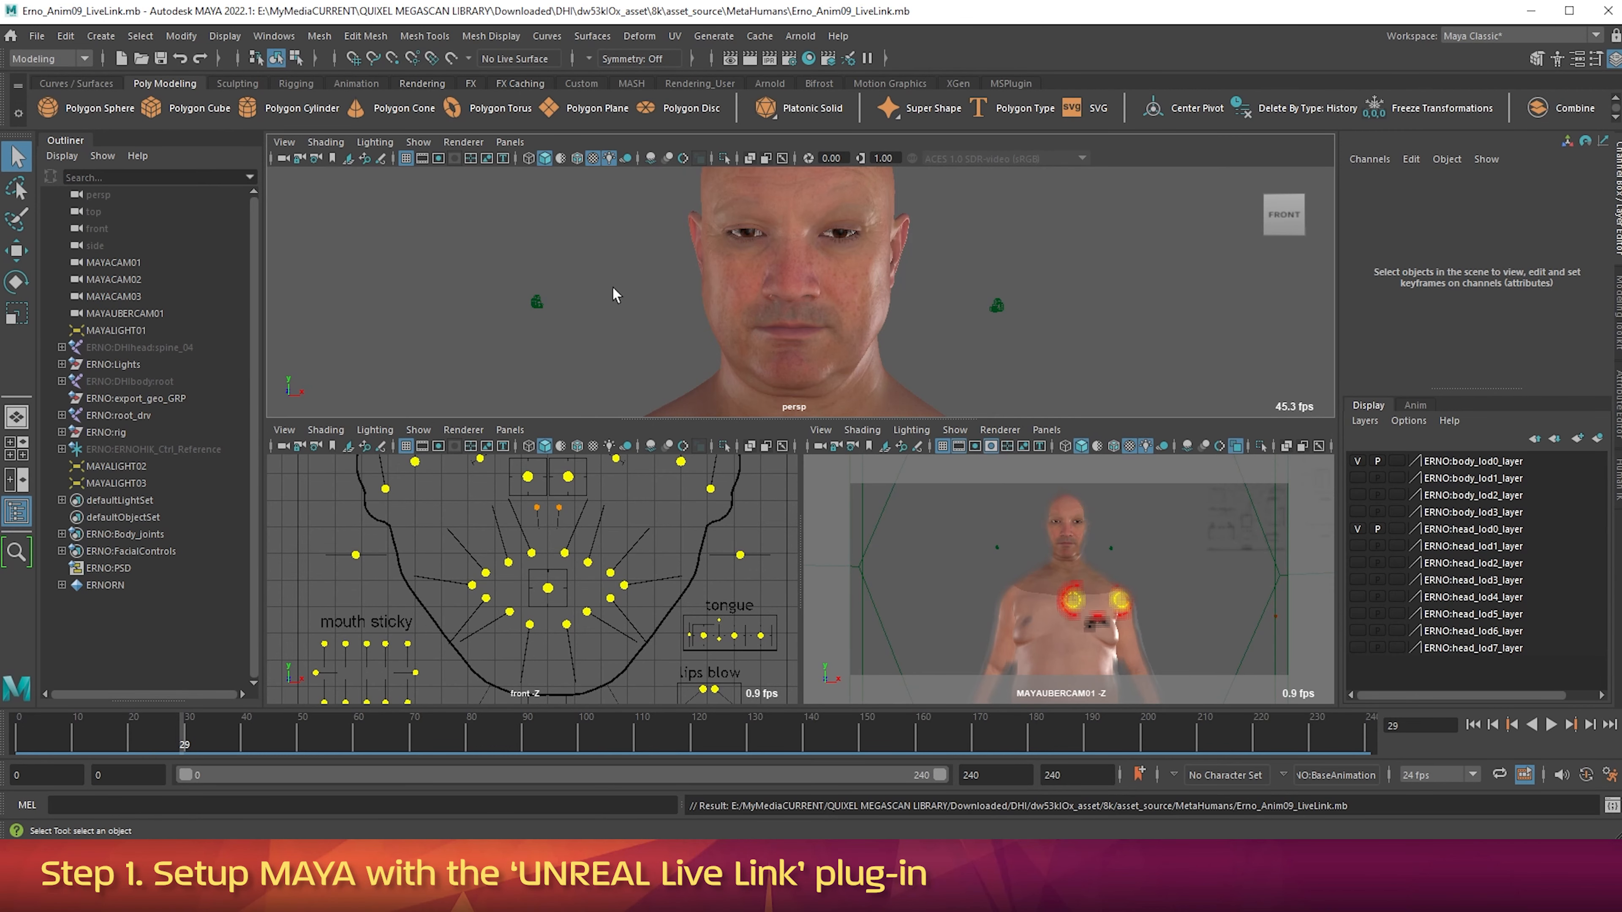
Step: Open Unreal Live Link and add the ERNO:DHIhead:spine_04 joint as a subject named ErnoFace
{"action": "left_click", "coordinate": [37, 36]}
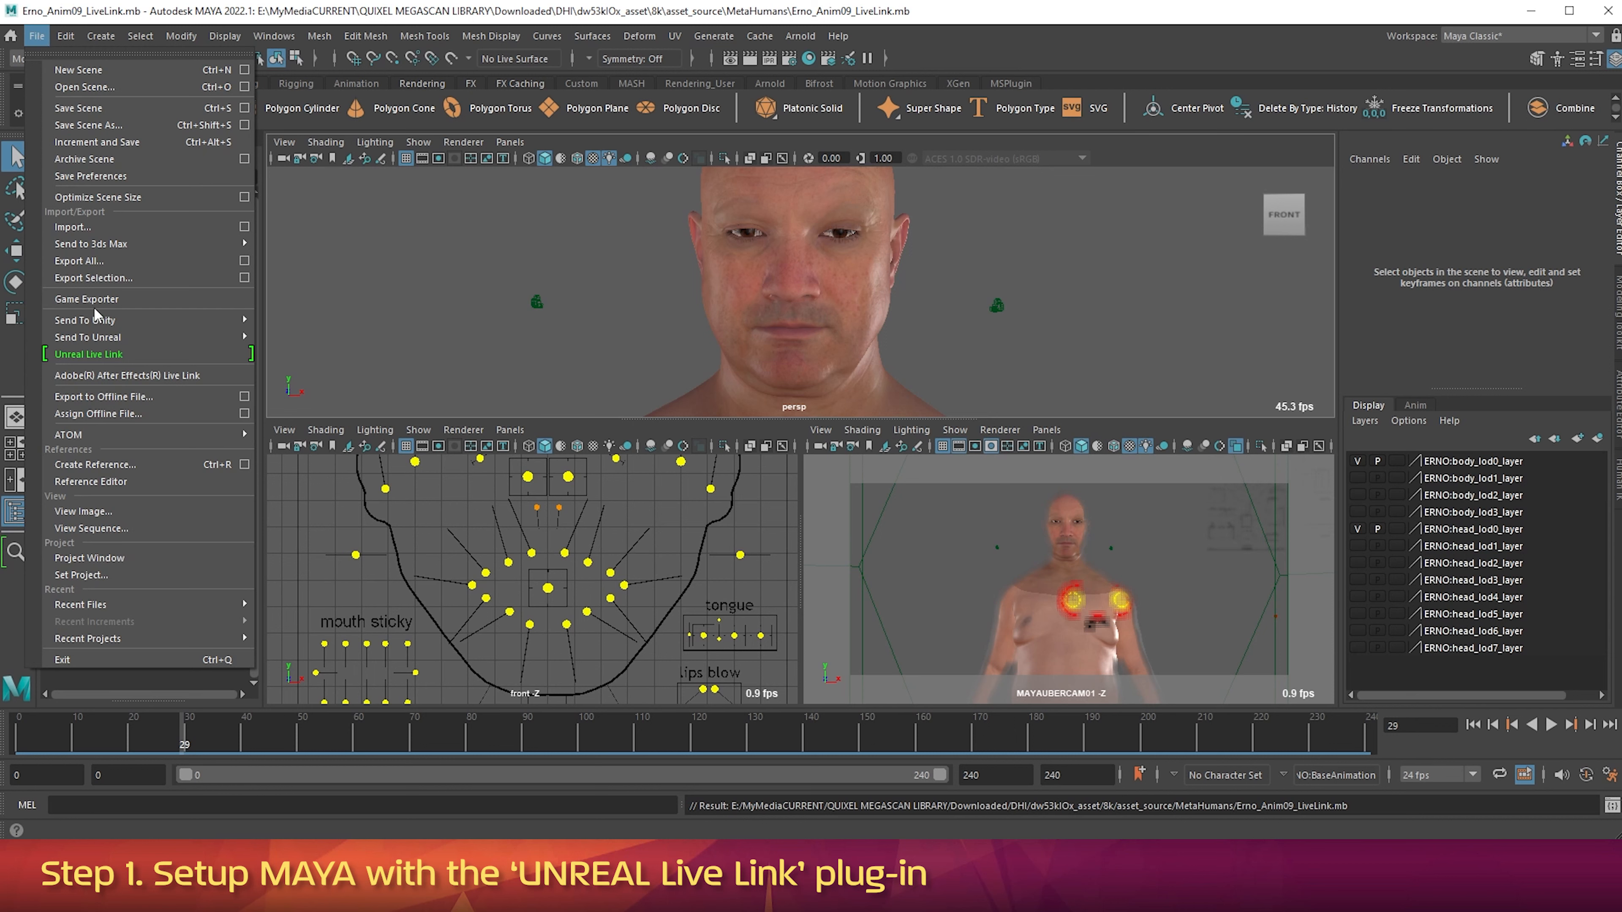
{"action": "left_click", "coordinate": [114, 357]}
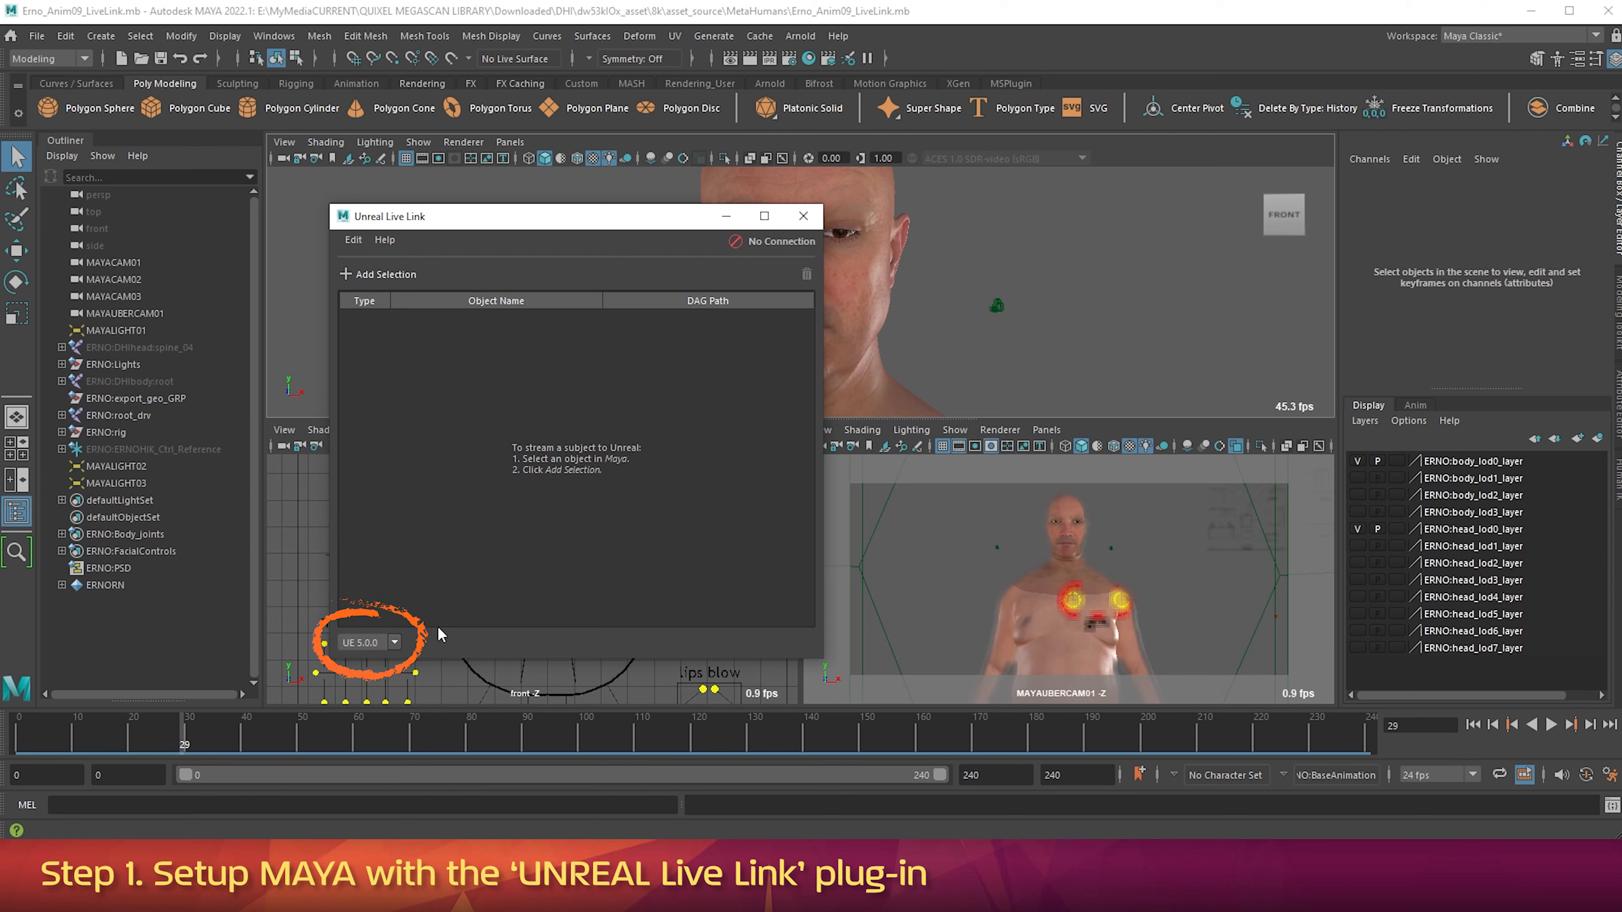
{"action": "left_click", "coordinate": [161, 346]}
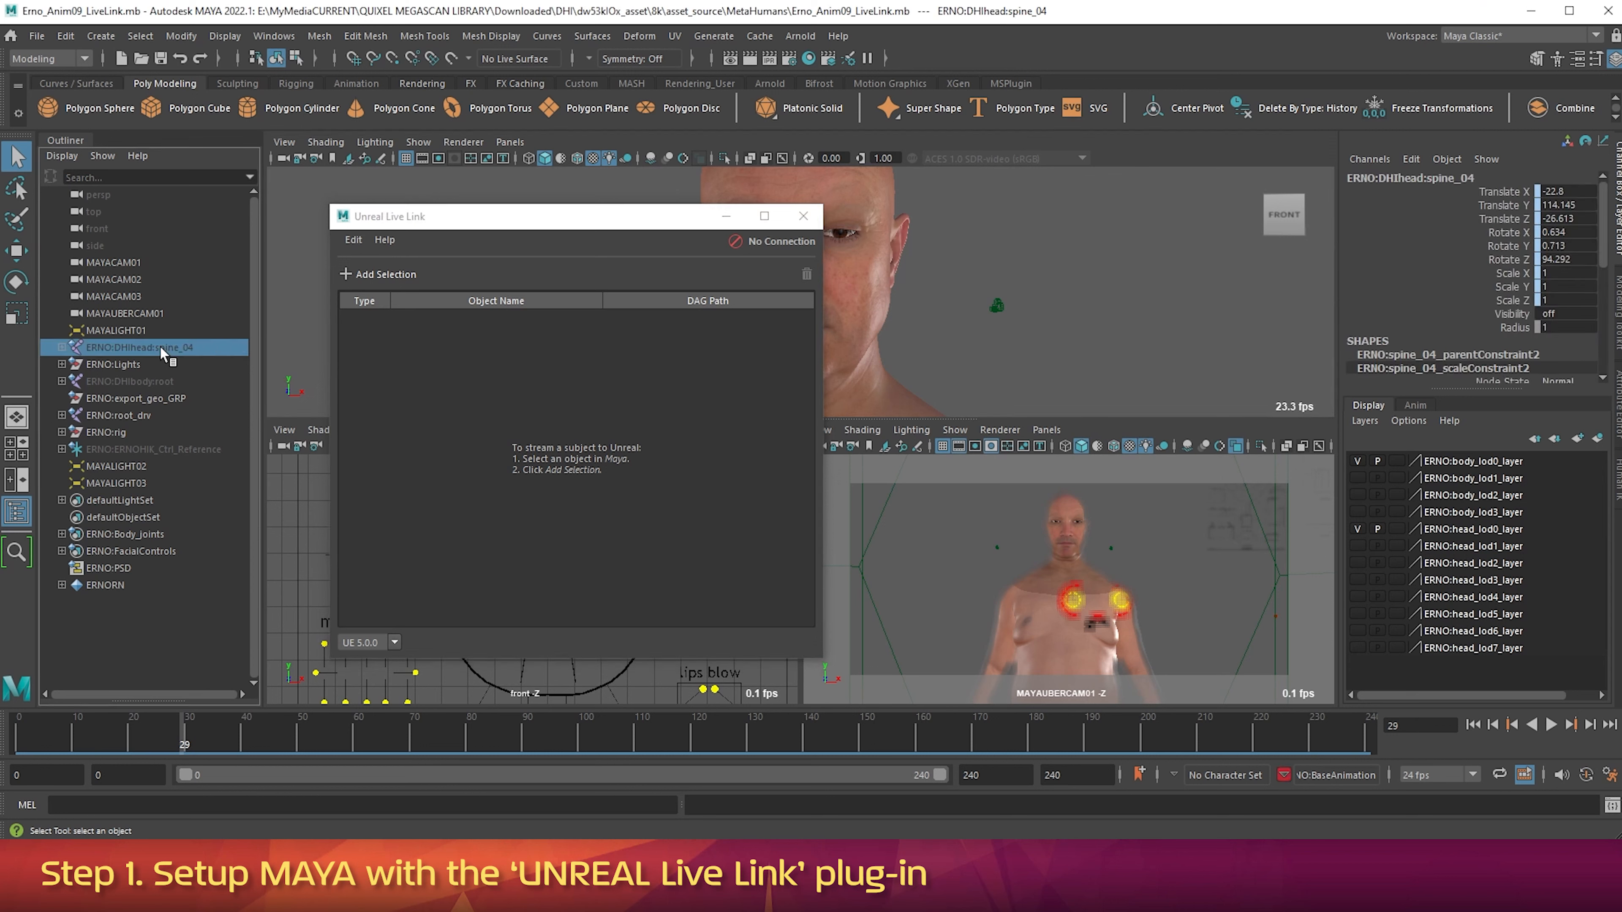
{"action": "left_click", "coordinate": [385, 274]}
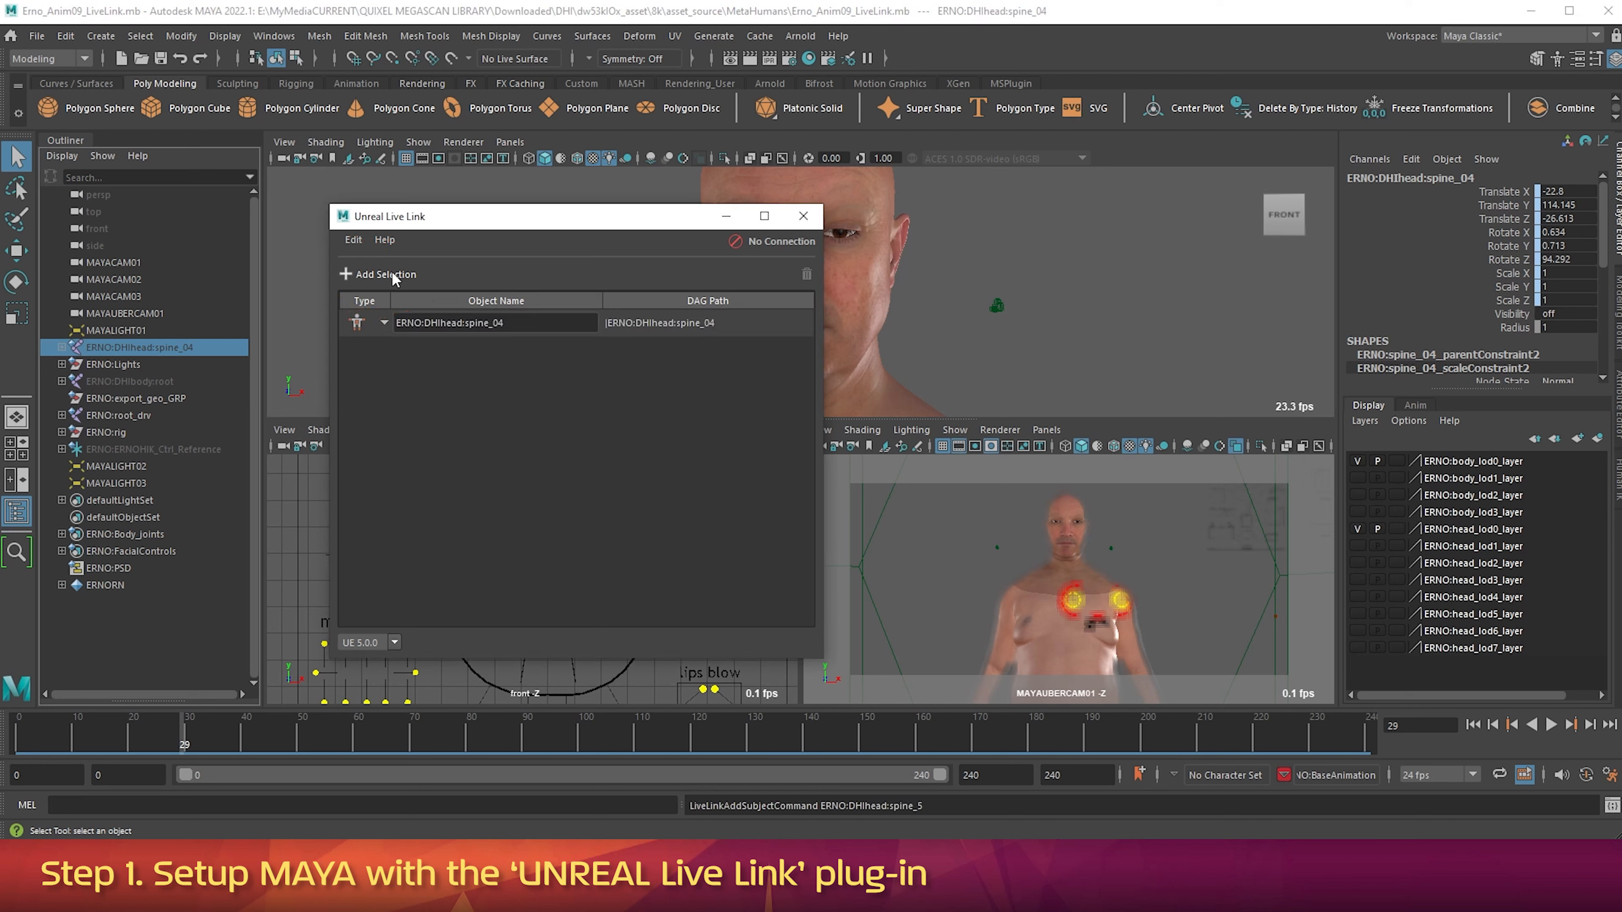
{"action": "double_click", "coordinate": [525, 320]}
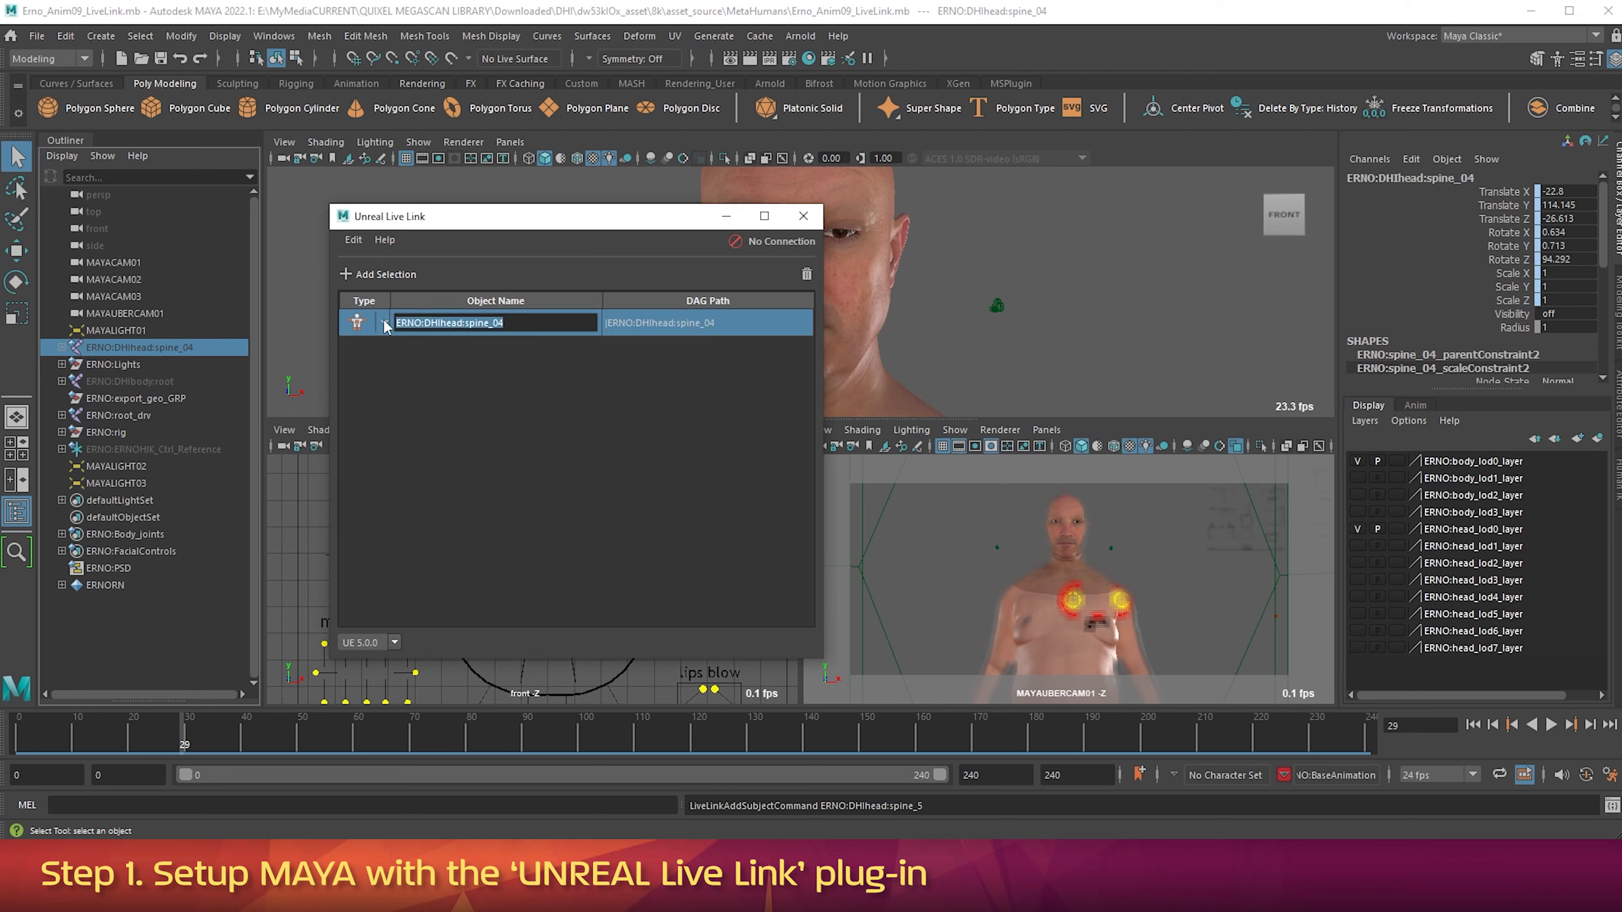
{"action": "type", "text": "Err"}
{"action": "key", "text": "Return"}
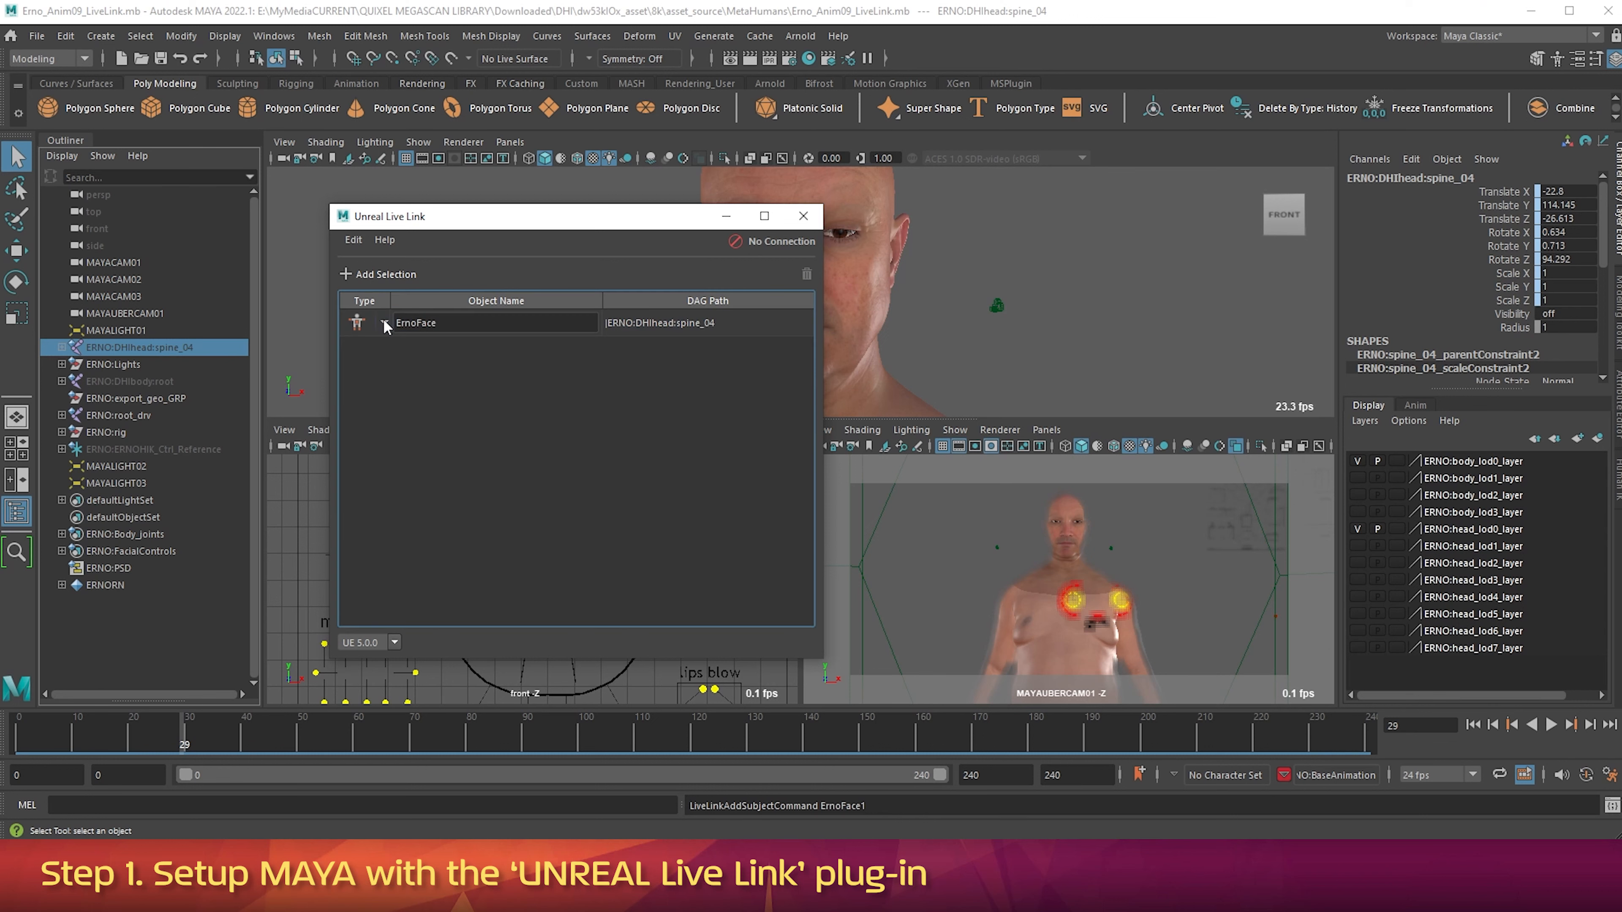
Step: Add the ERNO:DHIbody:root joint as a Live Link subject named ErnoBody
{"action": "left_click", "coordinate": [134, 381]}
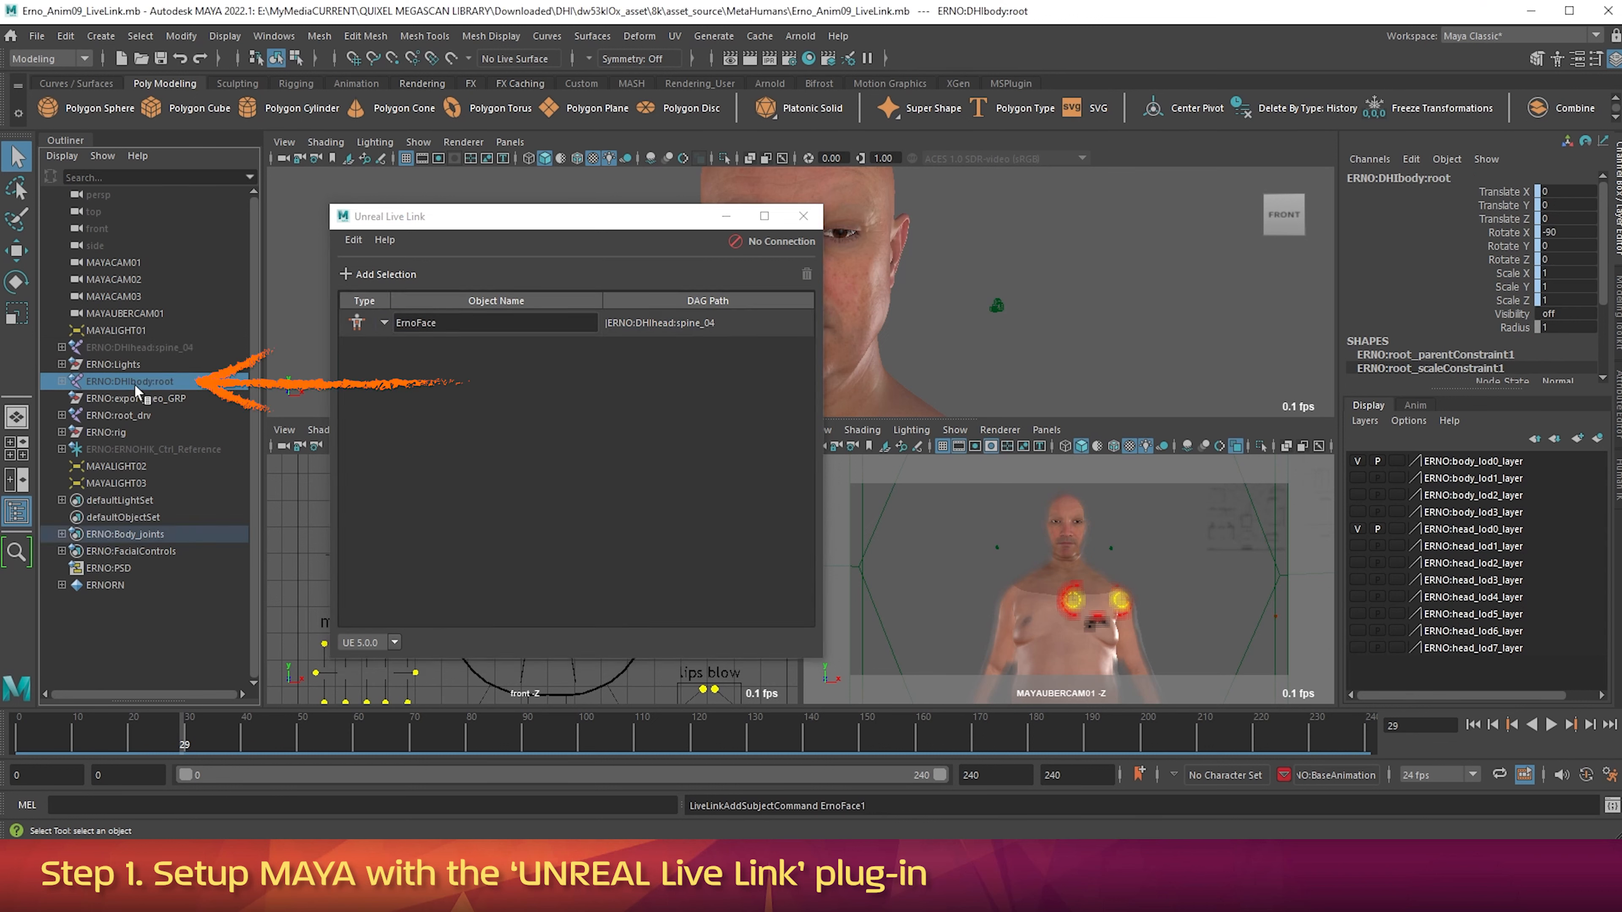
{"action": "left_click", "coordinate": [383, 274]}
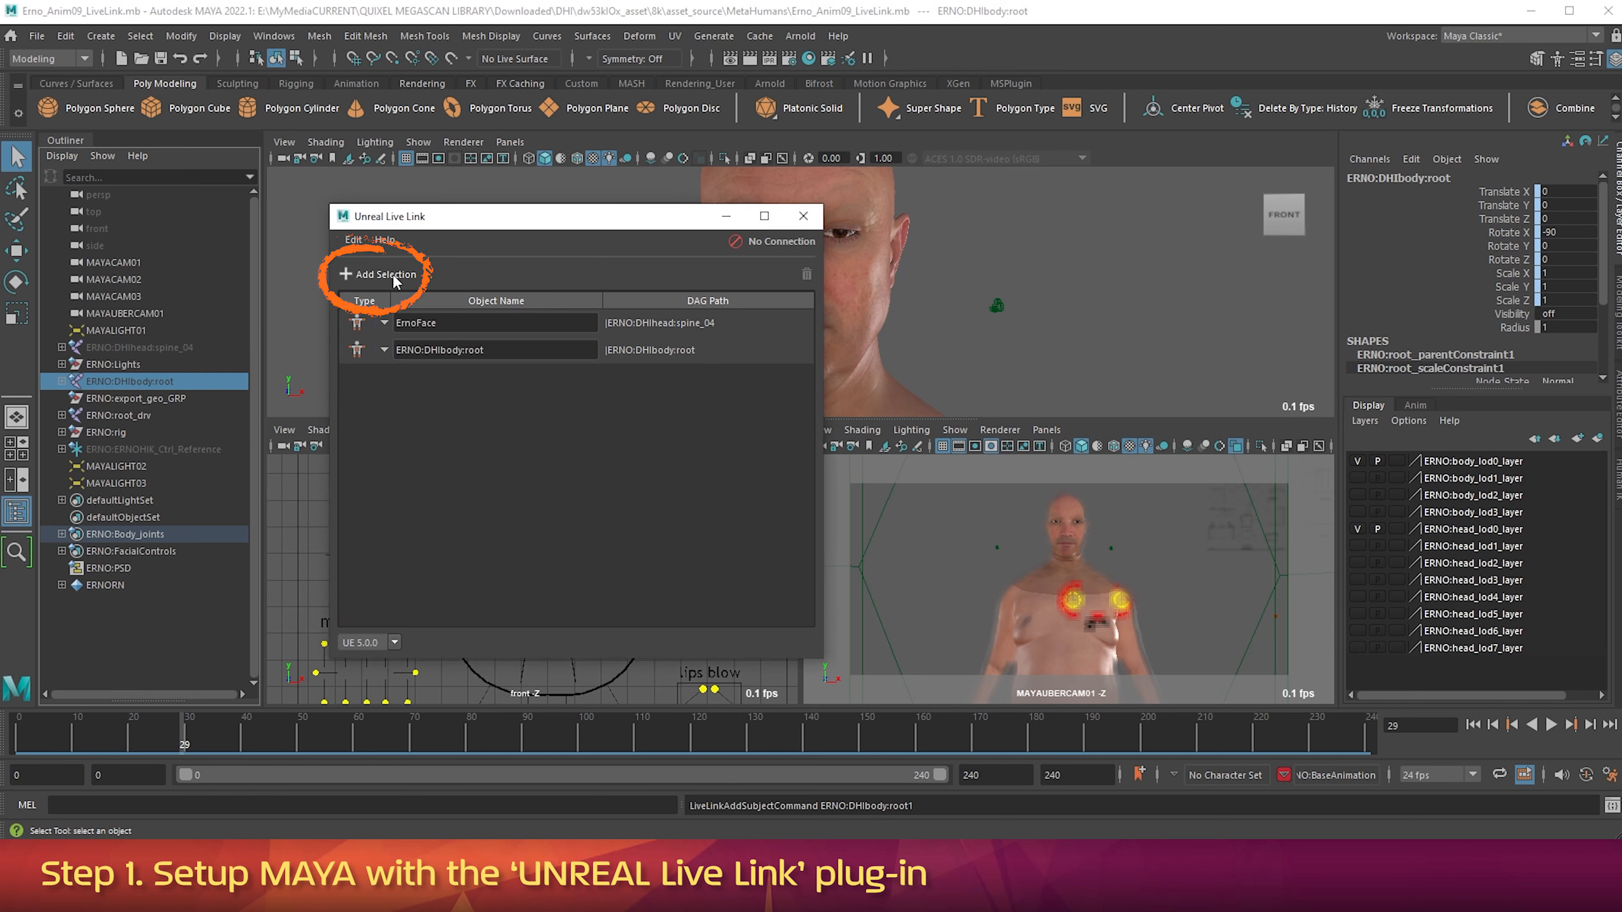
{"action": "double_click", "coordinate": [480, 348]}
{"action": "left_click_drag", "start_coordinate": [481, 348], "coordinate": [364, 355]}
{"action": "type", "text": "ErnoBody"}
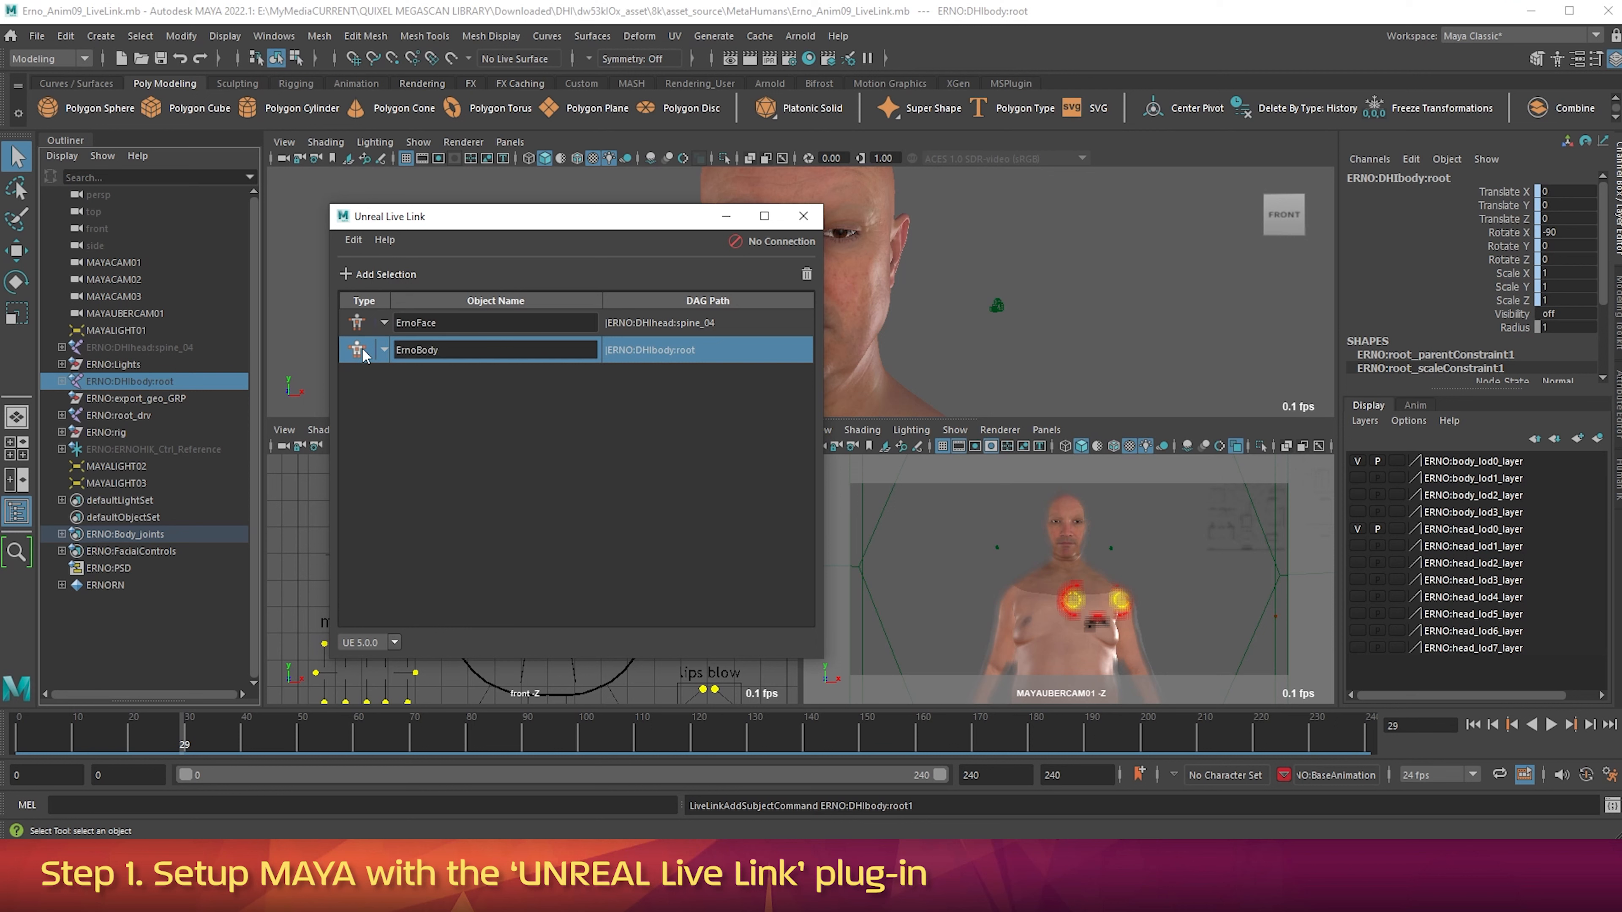
{"action": "key", "text": "Return"}
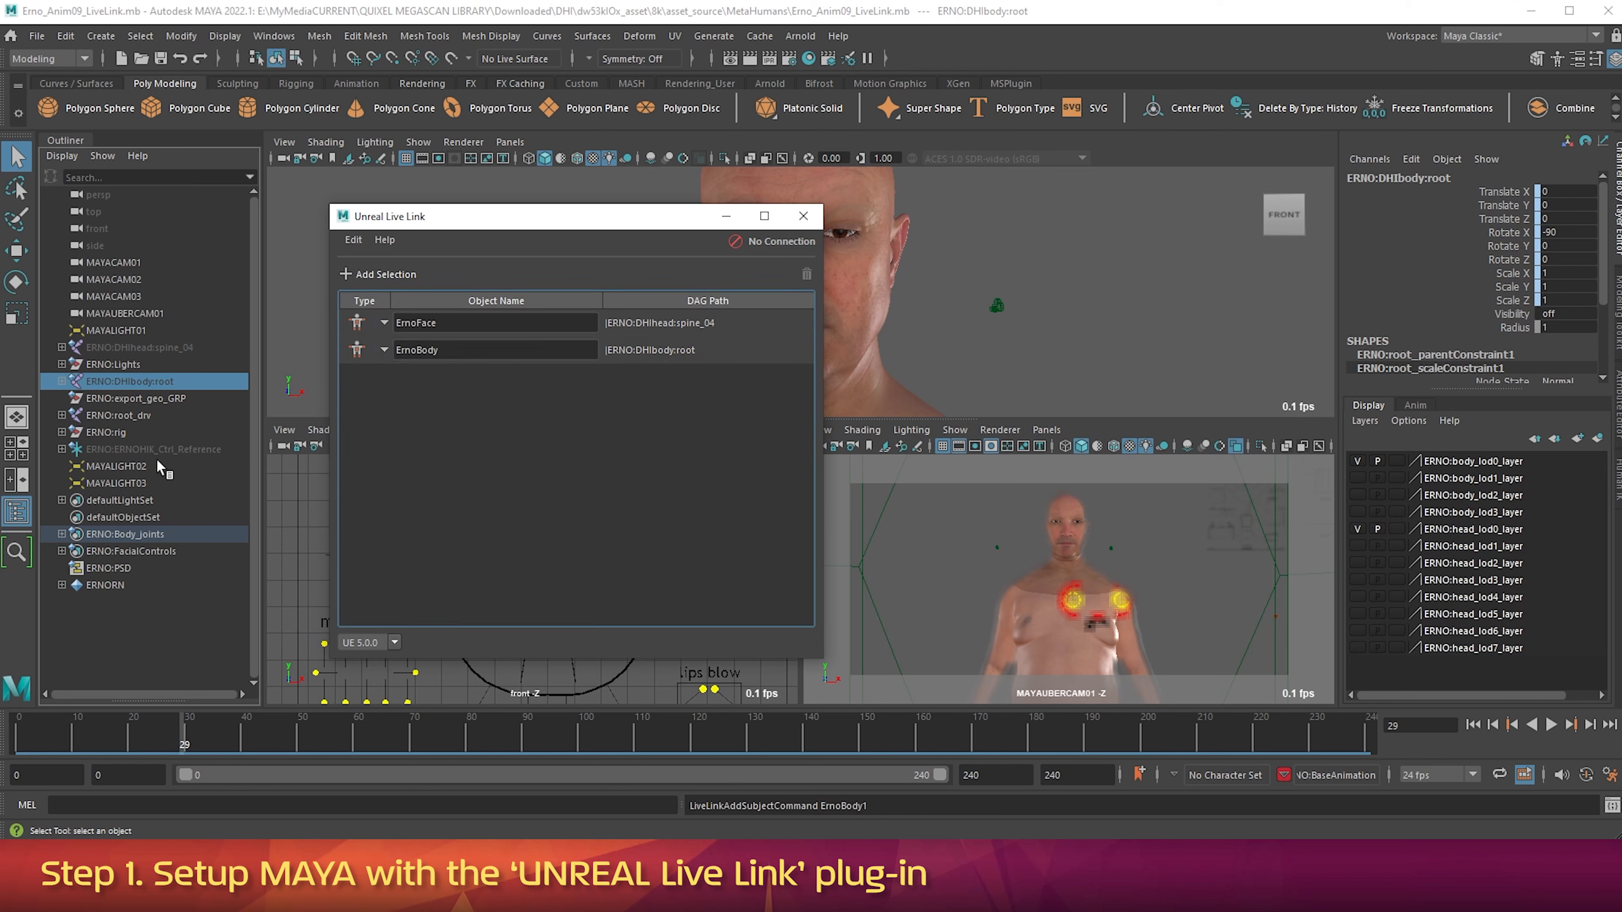
Step: Add the lights MAYALIGHT01, MAYALIGHT02 and MAYALIGHT03 as Live Link subjects
{"action": "left_click", "coordinate": [125, 331]}
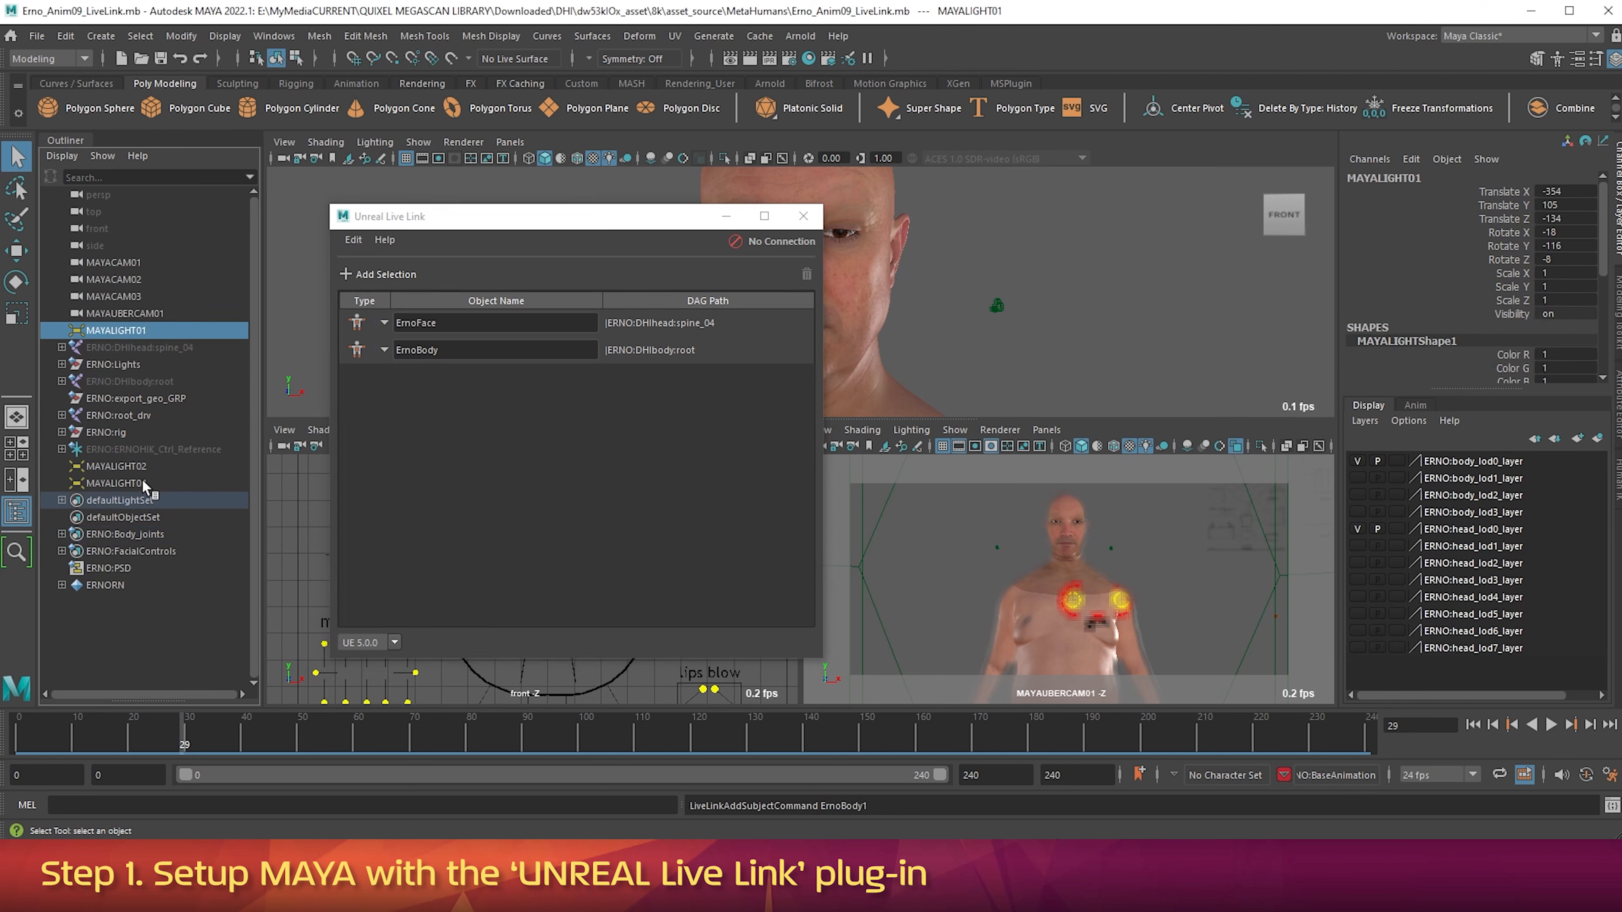
{"action": "left_click", "coordinate": [133, 470], "text": "ctrl"}
{"action": "left_click", "coordinate": [132, 479], "text": "ctrl"}
{"action": "left_click", "coordinate": [390, 273]}
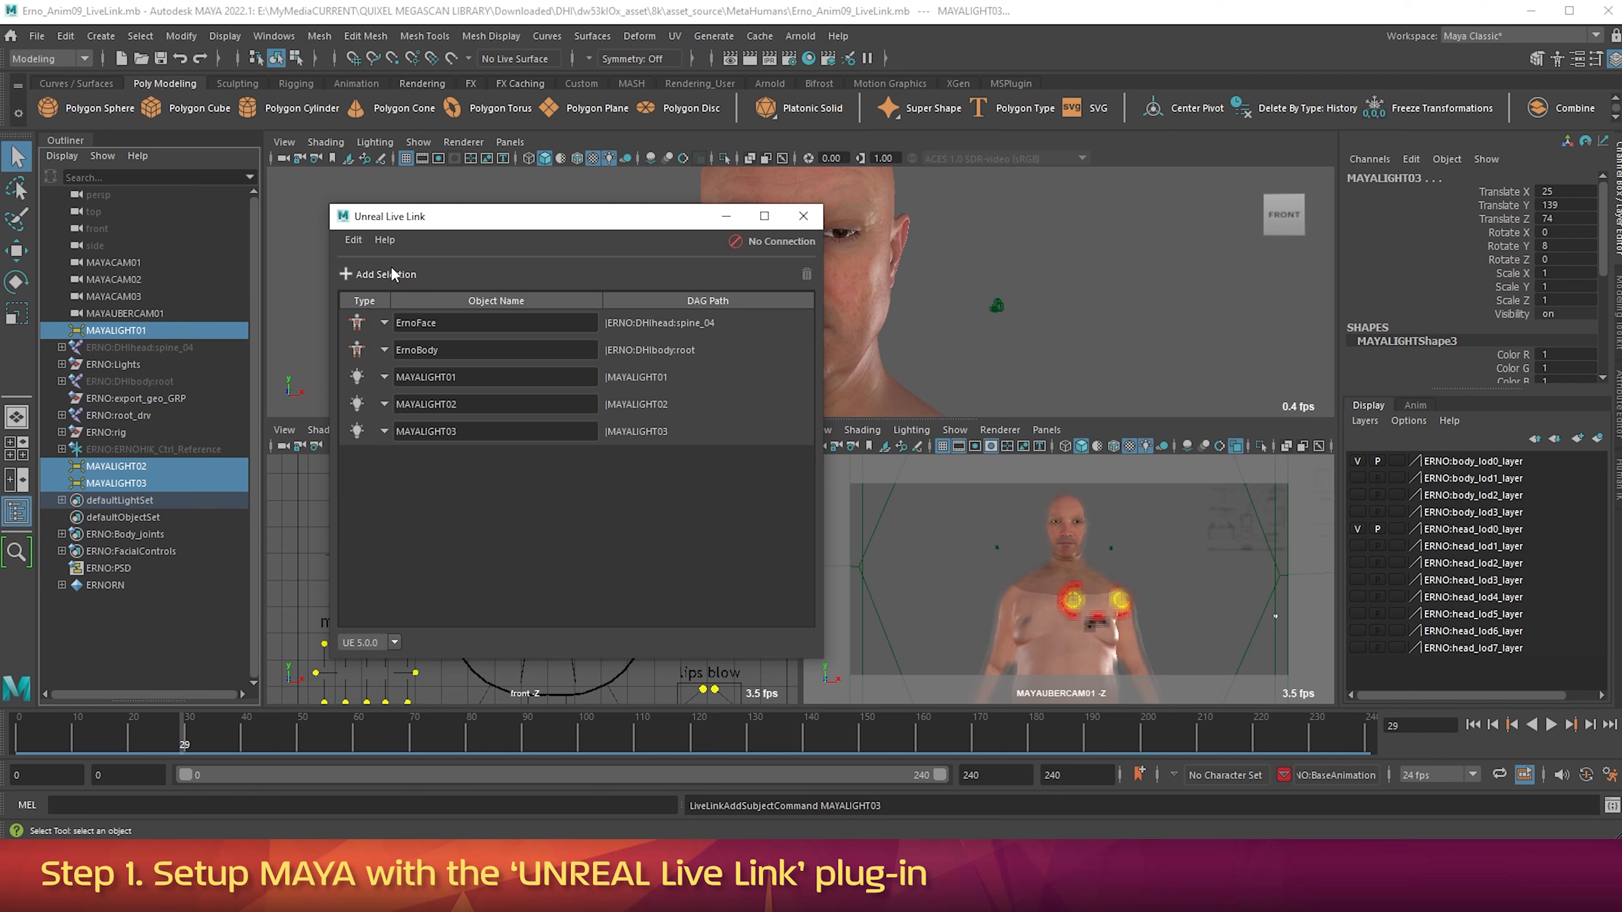
Step: Add the cameras MAYACAM01, MAYACAM02, MAYACAM03 and MAYAUBERCAM01 as Live Link subjects
{"action": "left_click", "coordinate": [139, 263]}
{"action": "left_click", "coordinate": [136, 313], "text": "shift"}
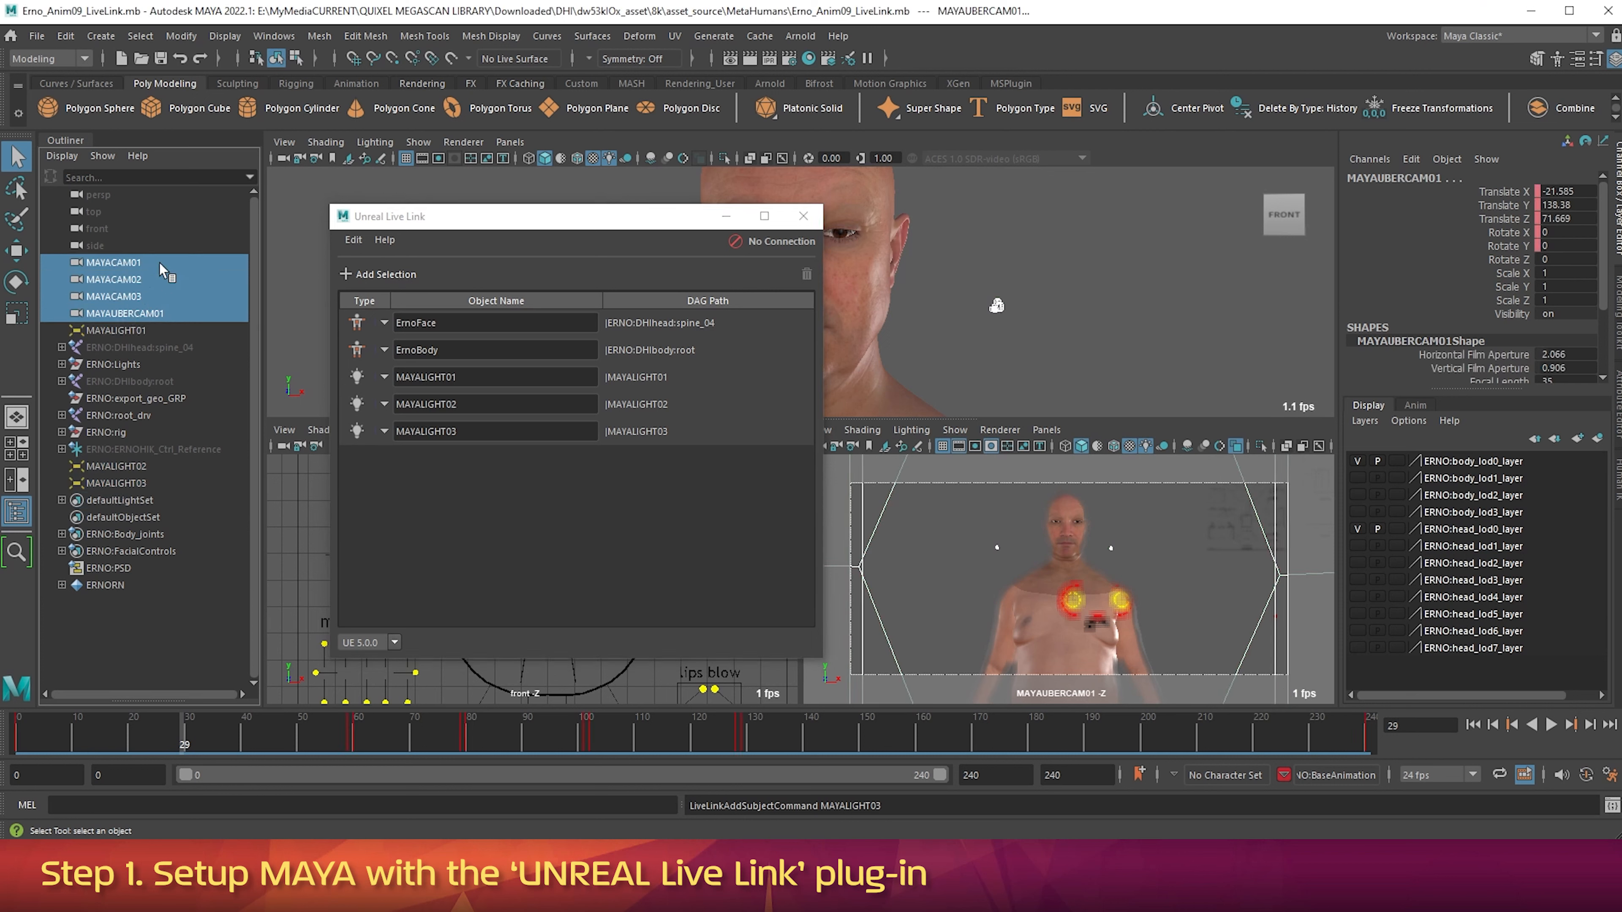
{"action": "left_click", "coordinate": [382, 279]}
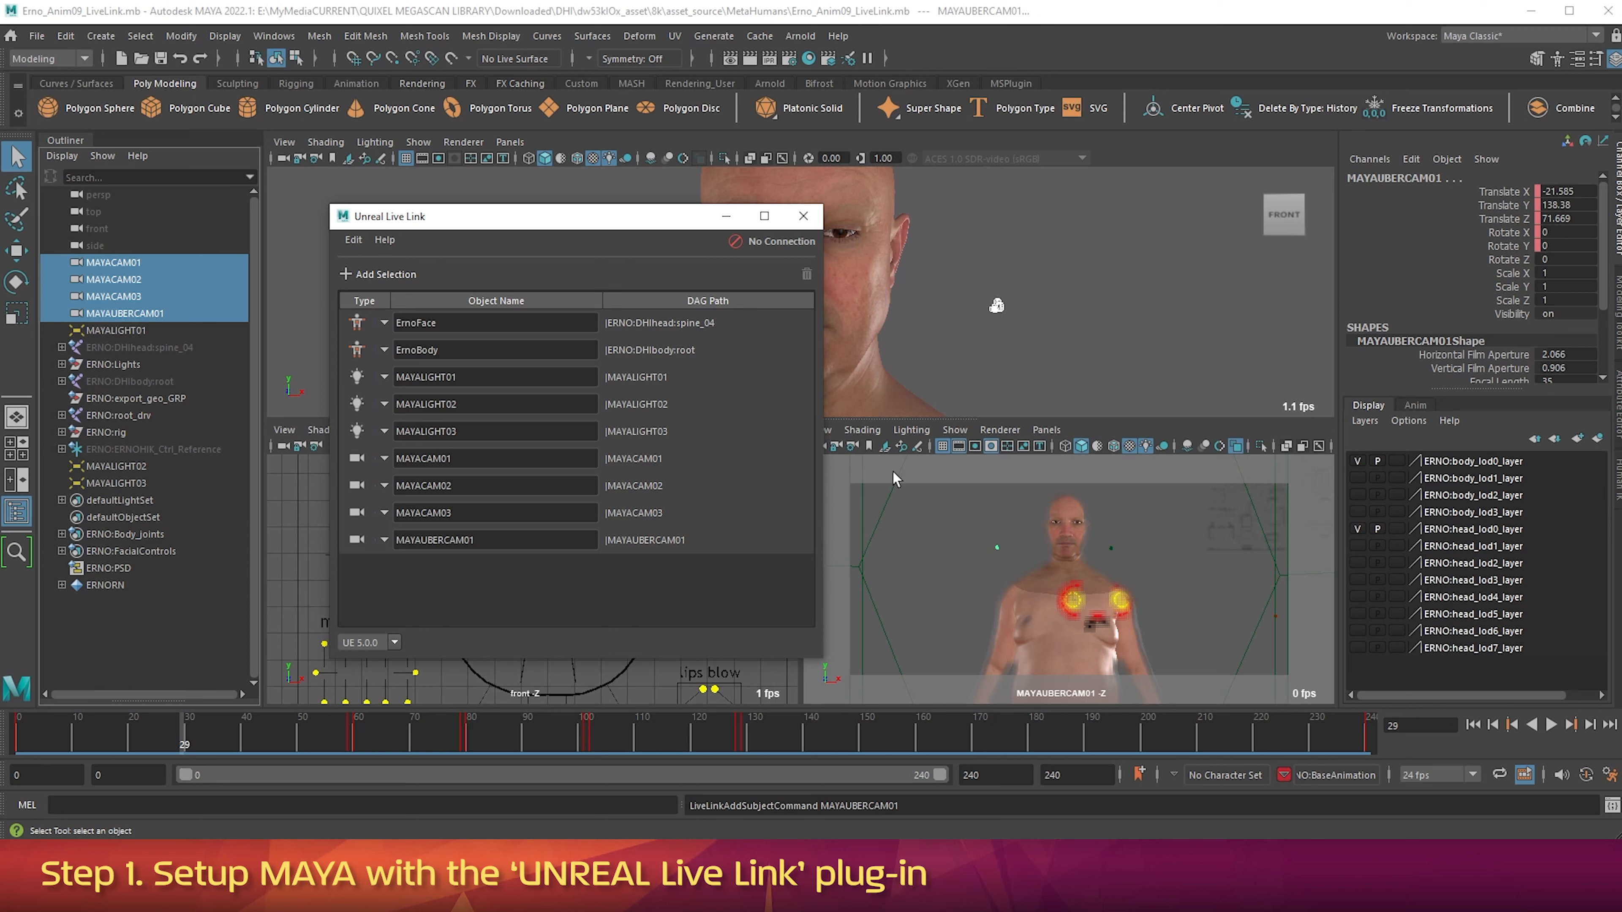
Step: Switch the viewport showing MAYAUBERCAM01 to look through the MAYACAM01 perspective camera
{"action": "left_click", "coordinate": [1050, 432]}
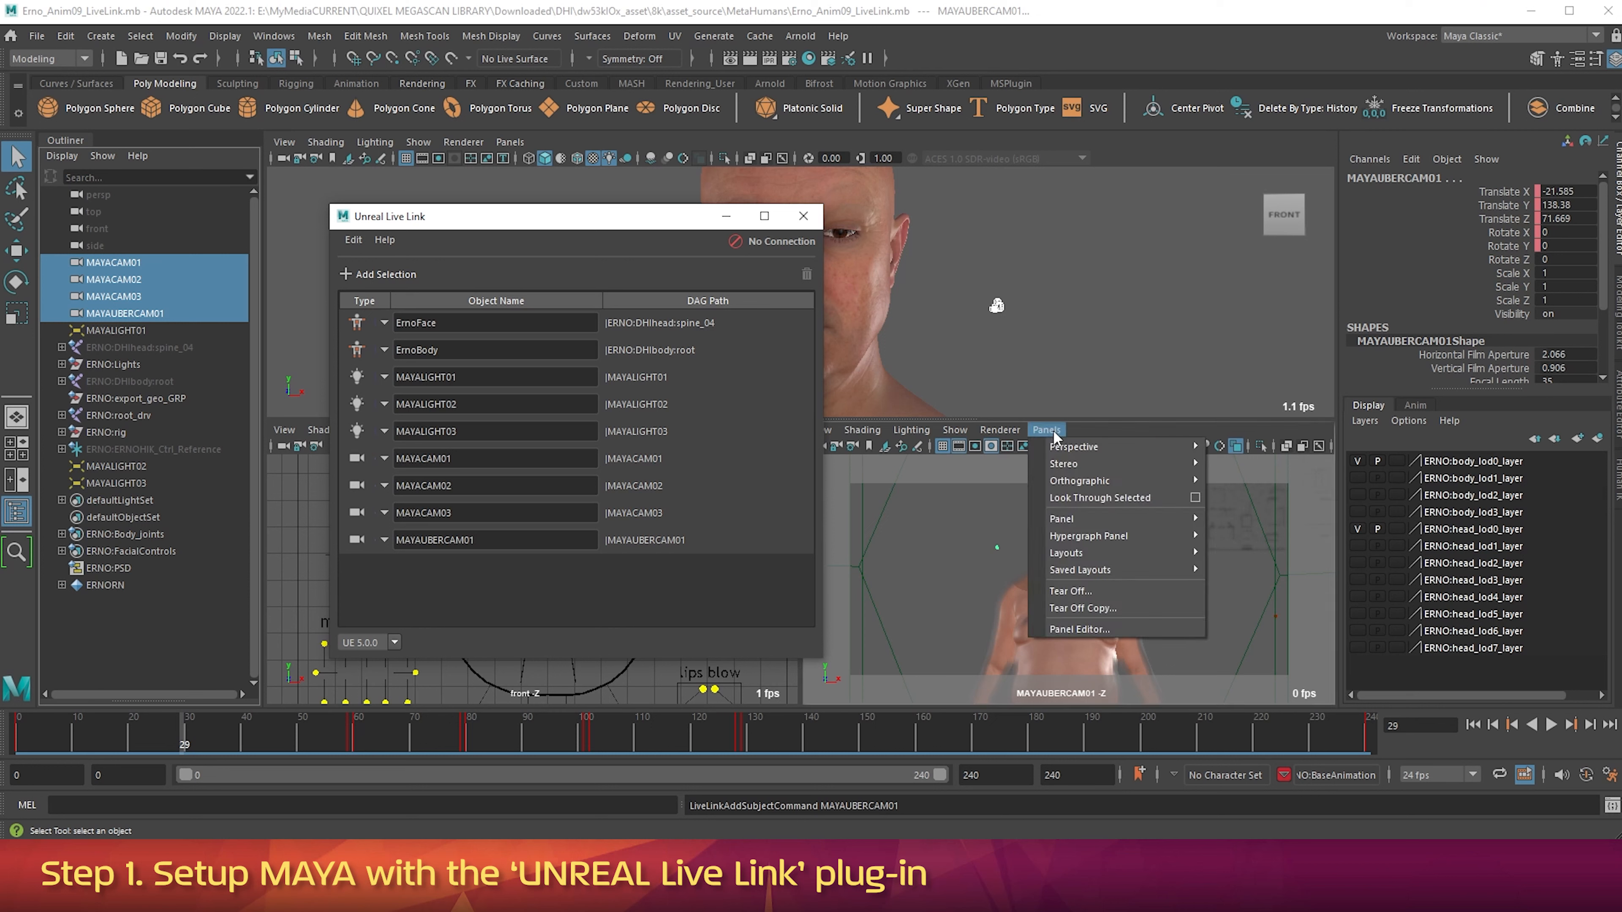
{"action": "mouse_move", "coordinate": [1055, 453]}
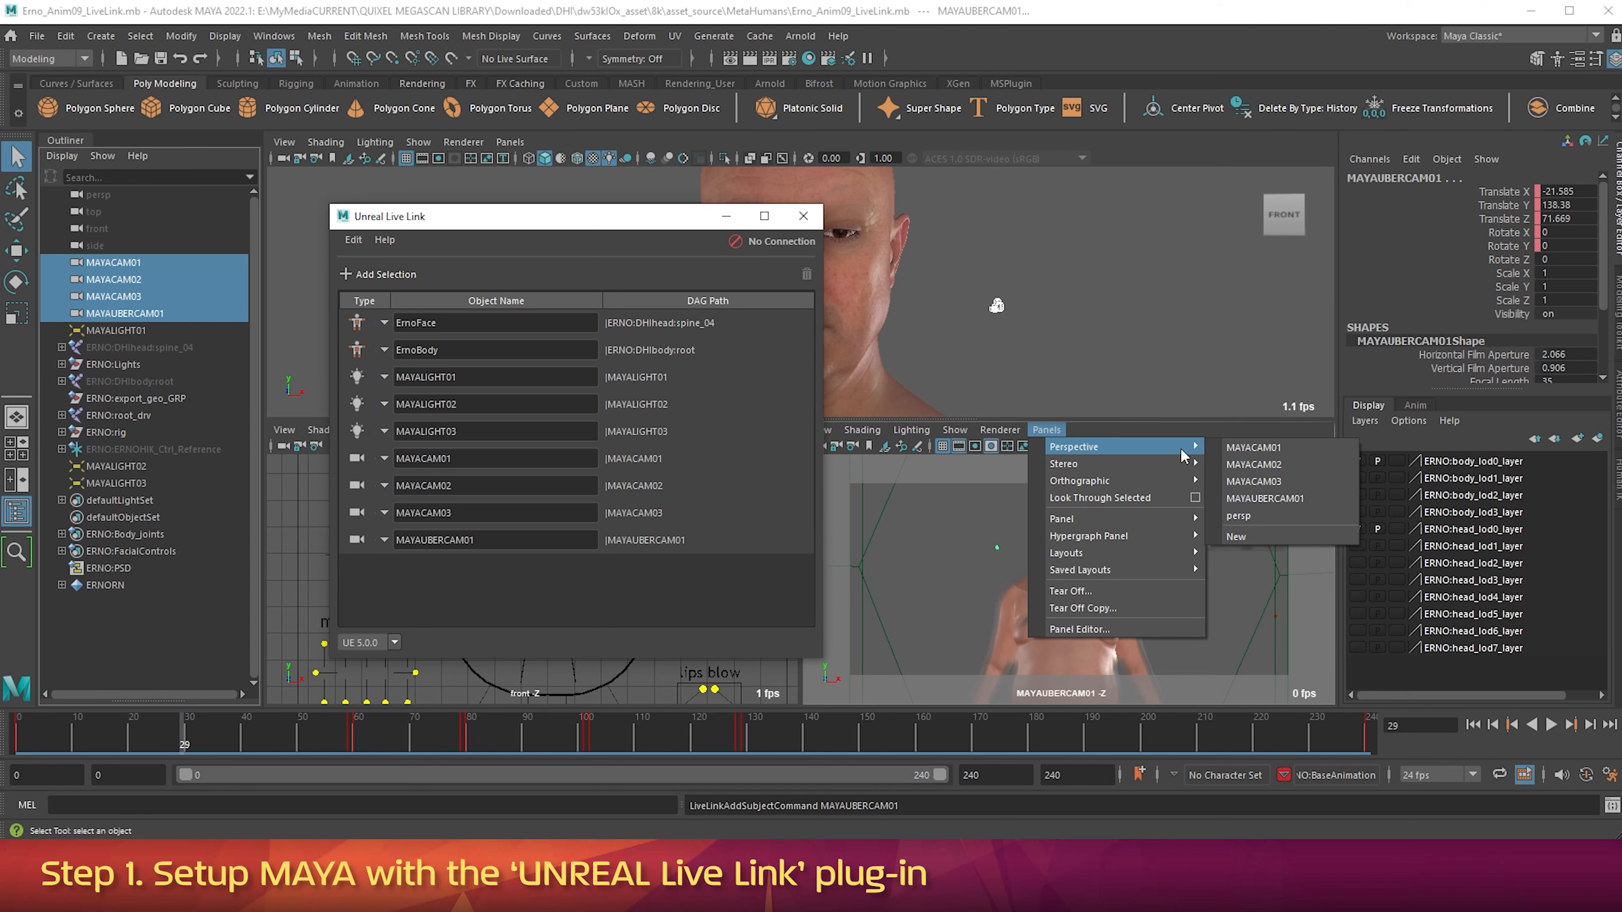
{"action": "left_click", "coordinate": [1244, 449]}
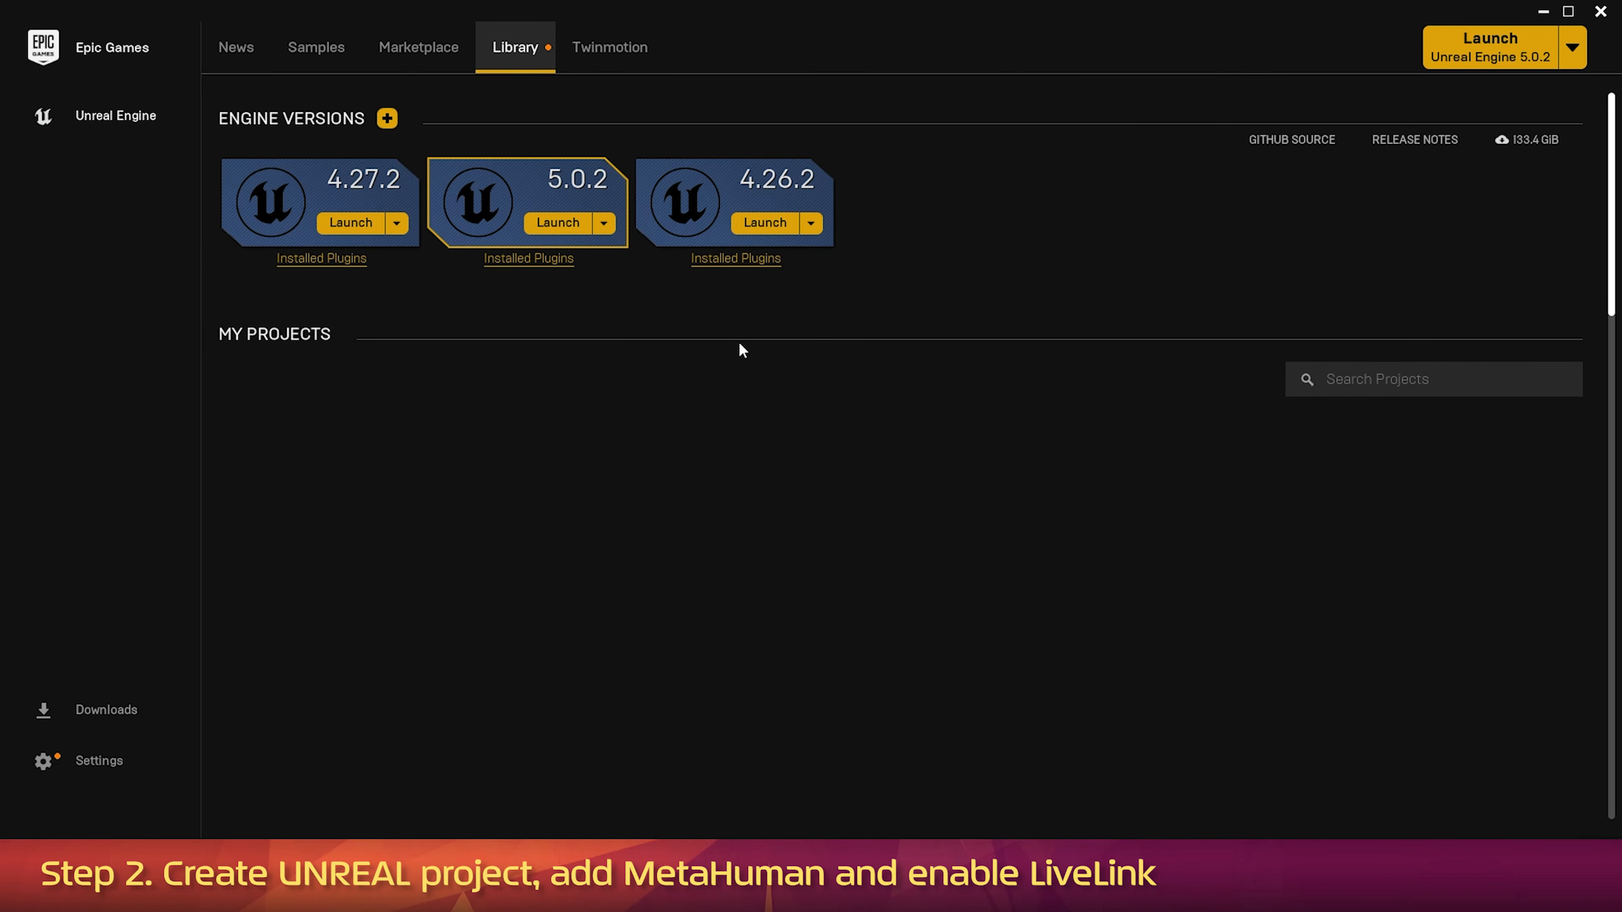
Step: Launch Unreal Engine 5.0.2 and create a Blank Film / Video & Live Events project named t220703mh502_v1 with raytracing, updating its project file
{"action": "left_click", "coordinate": [557, 224]}
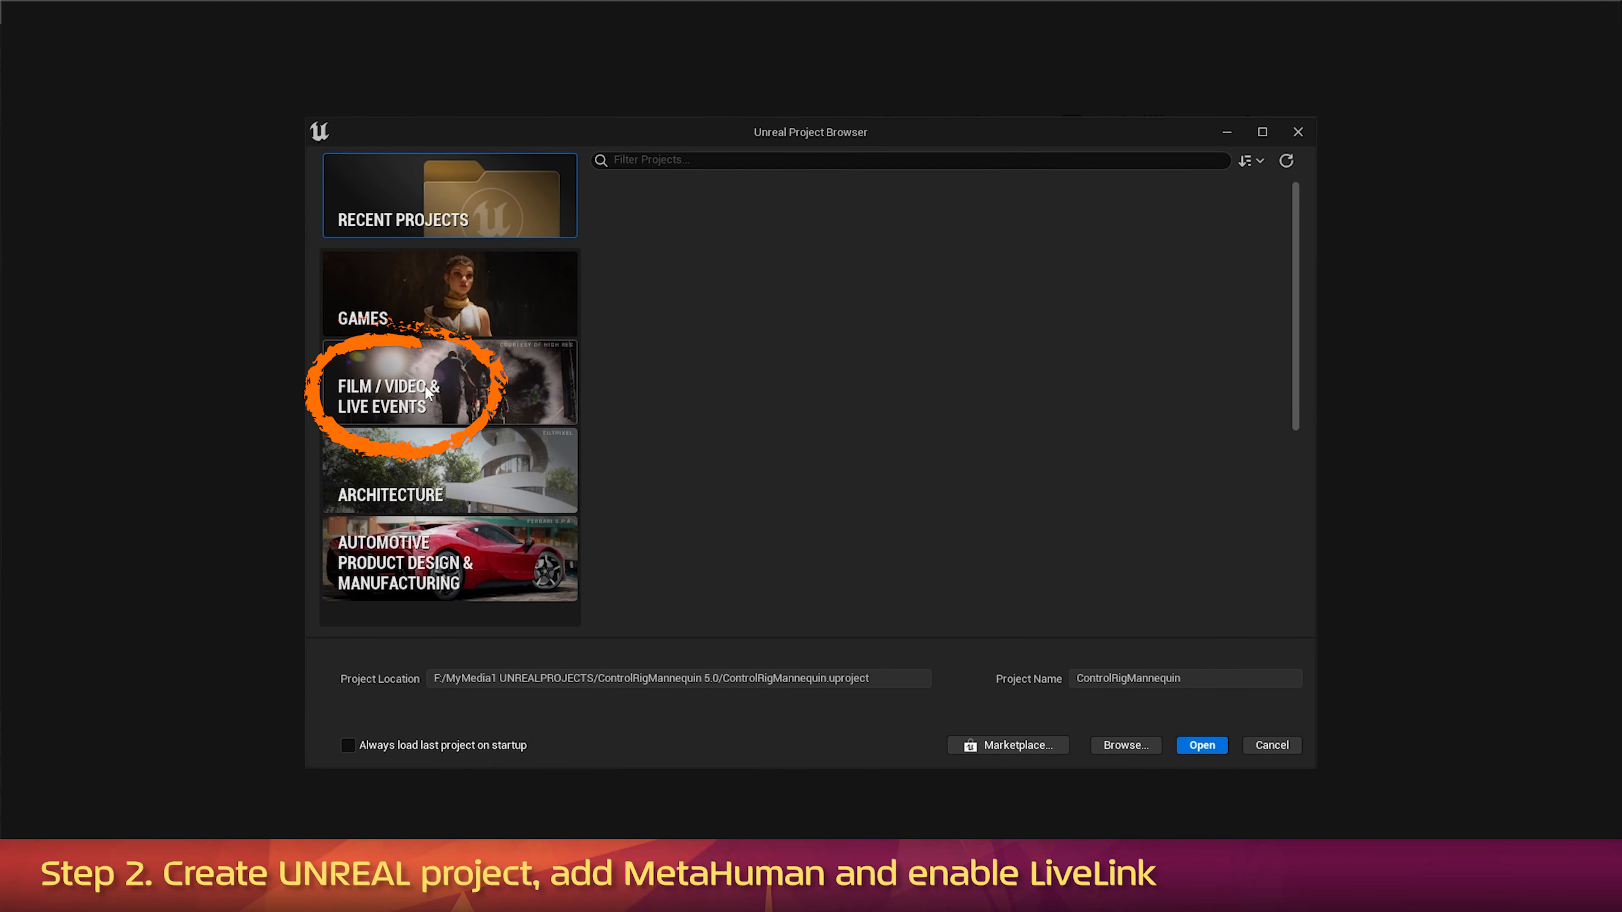
{"action": "left_click", "coordinate": [425, 387]}
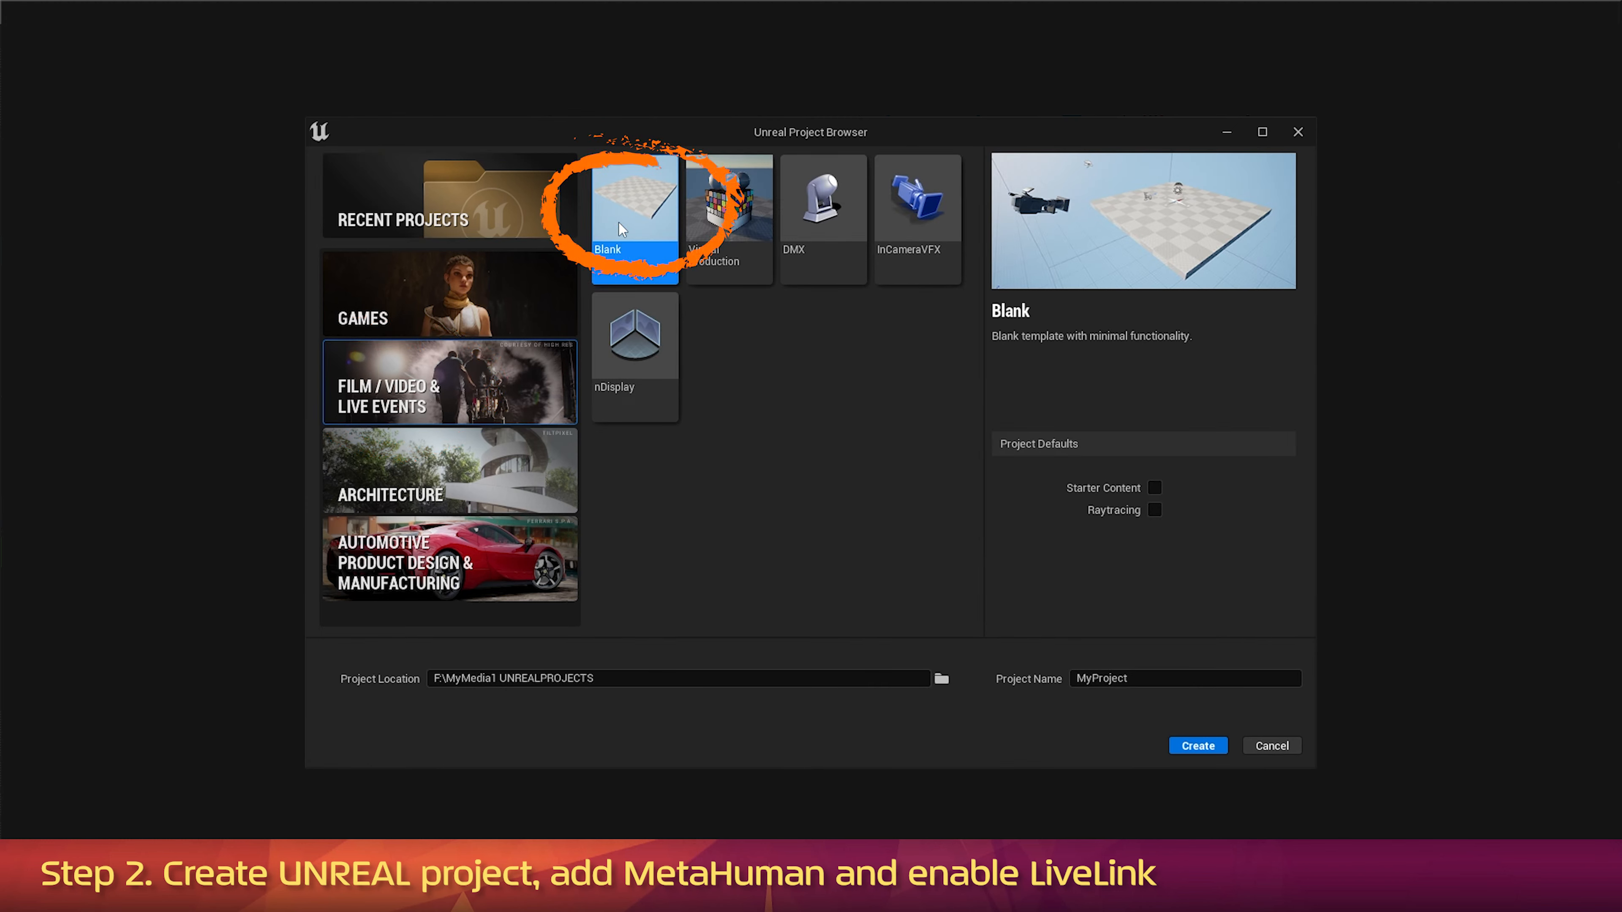
{"action": "left_click", "coordinate": [1160, 512]}
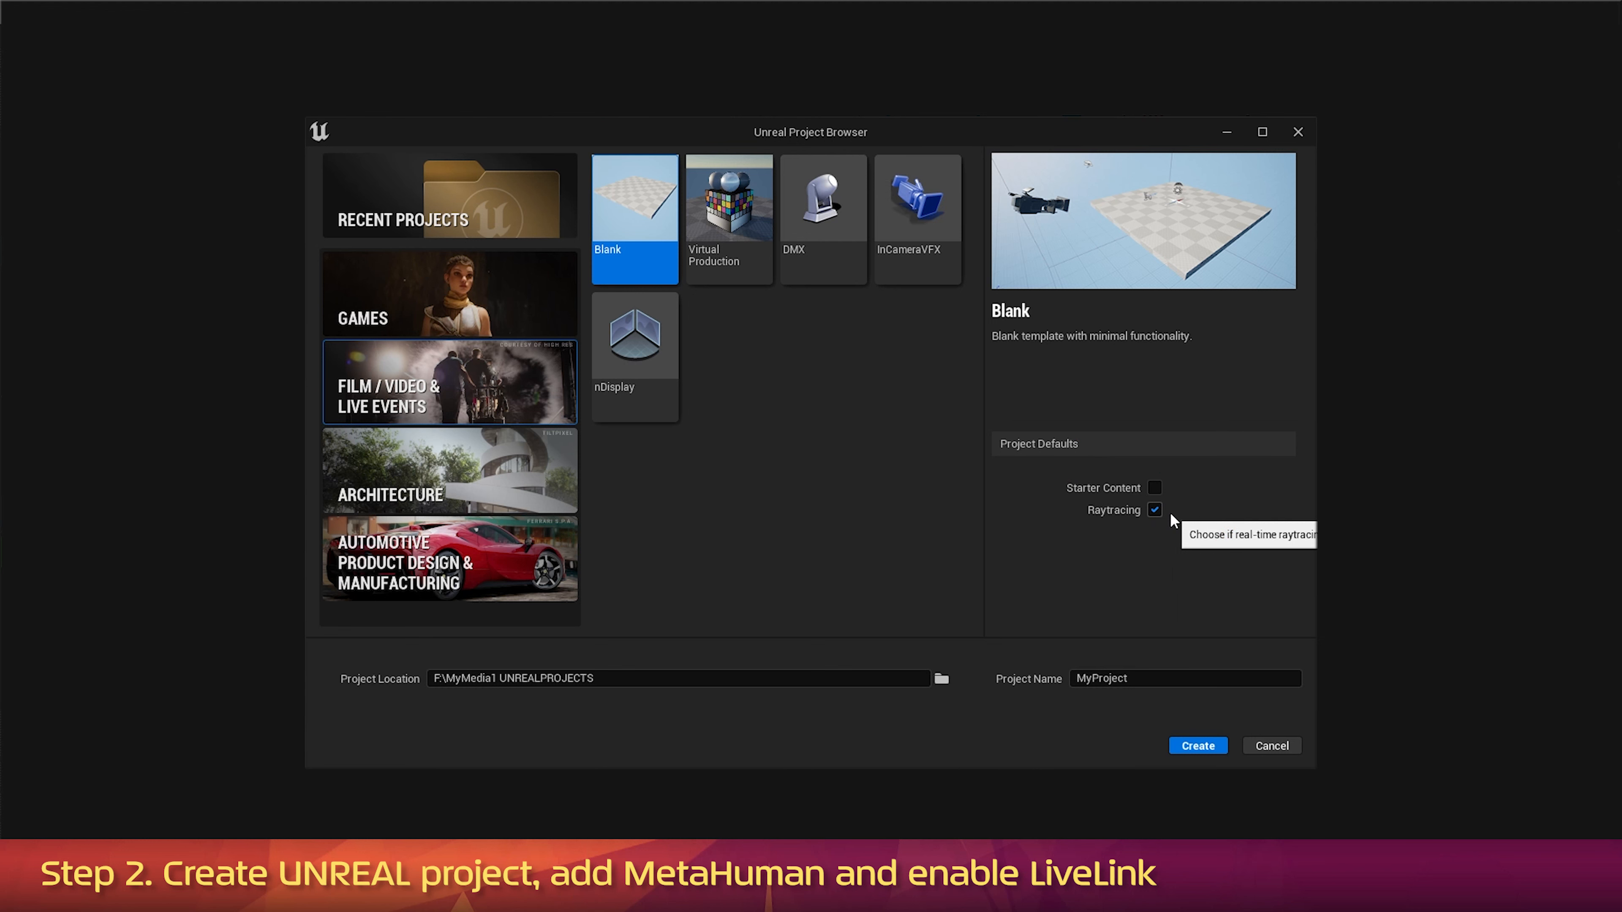
{"action": "left_click", "coordinate": [1151, 685]}
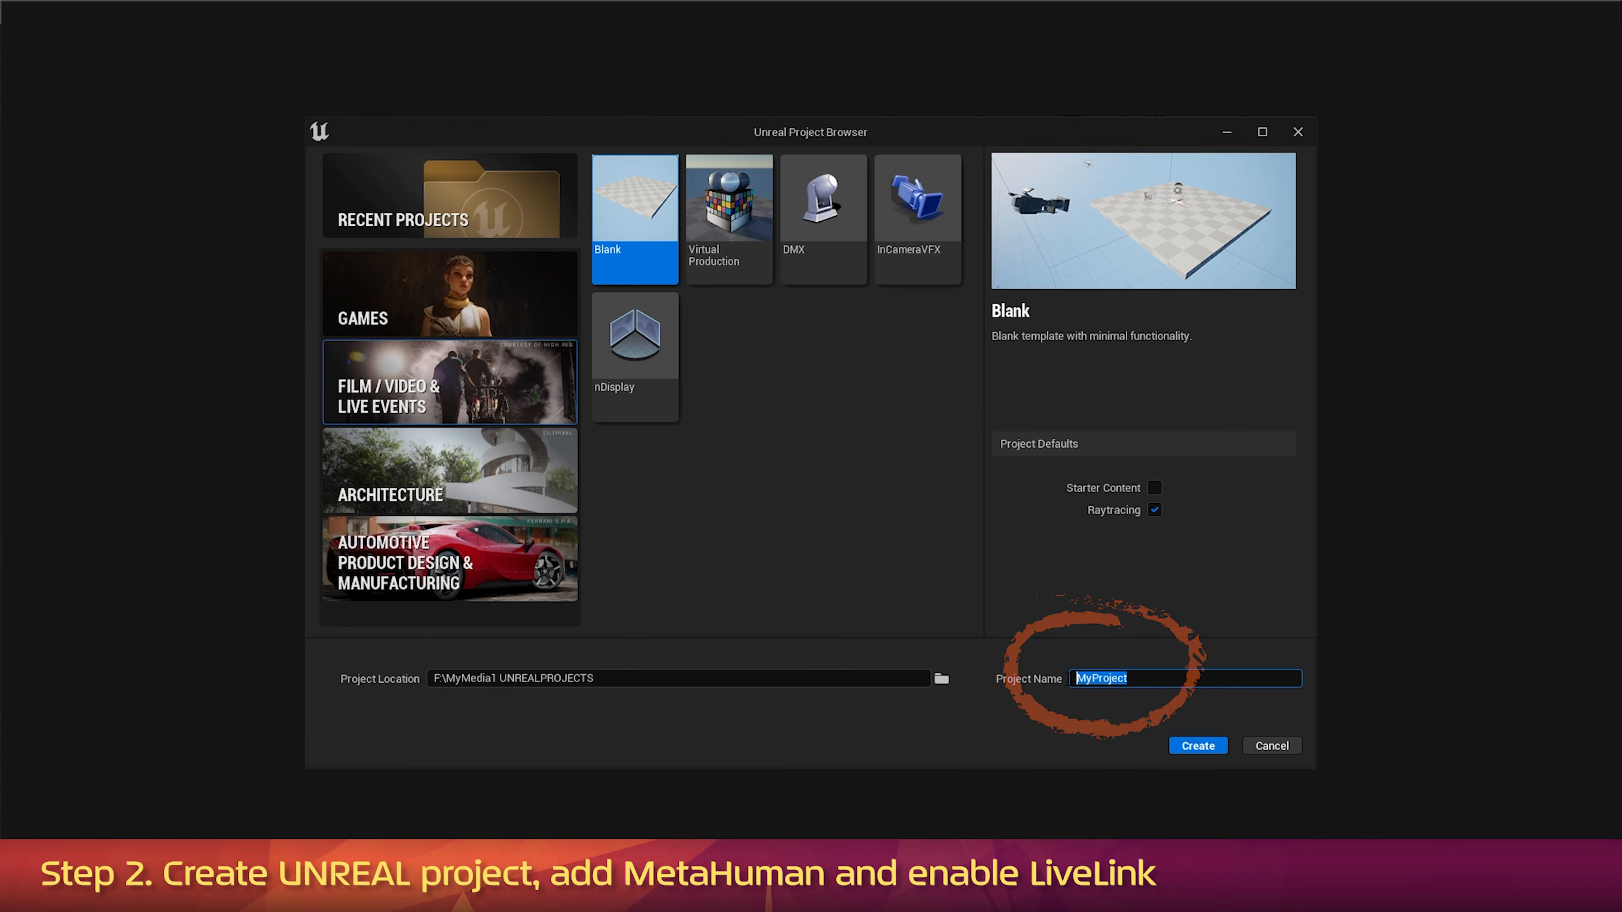
{"action": "left_click", "coordinate": [1189, 749]}
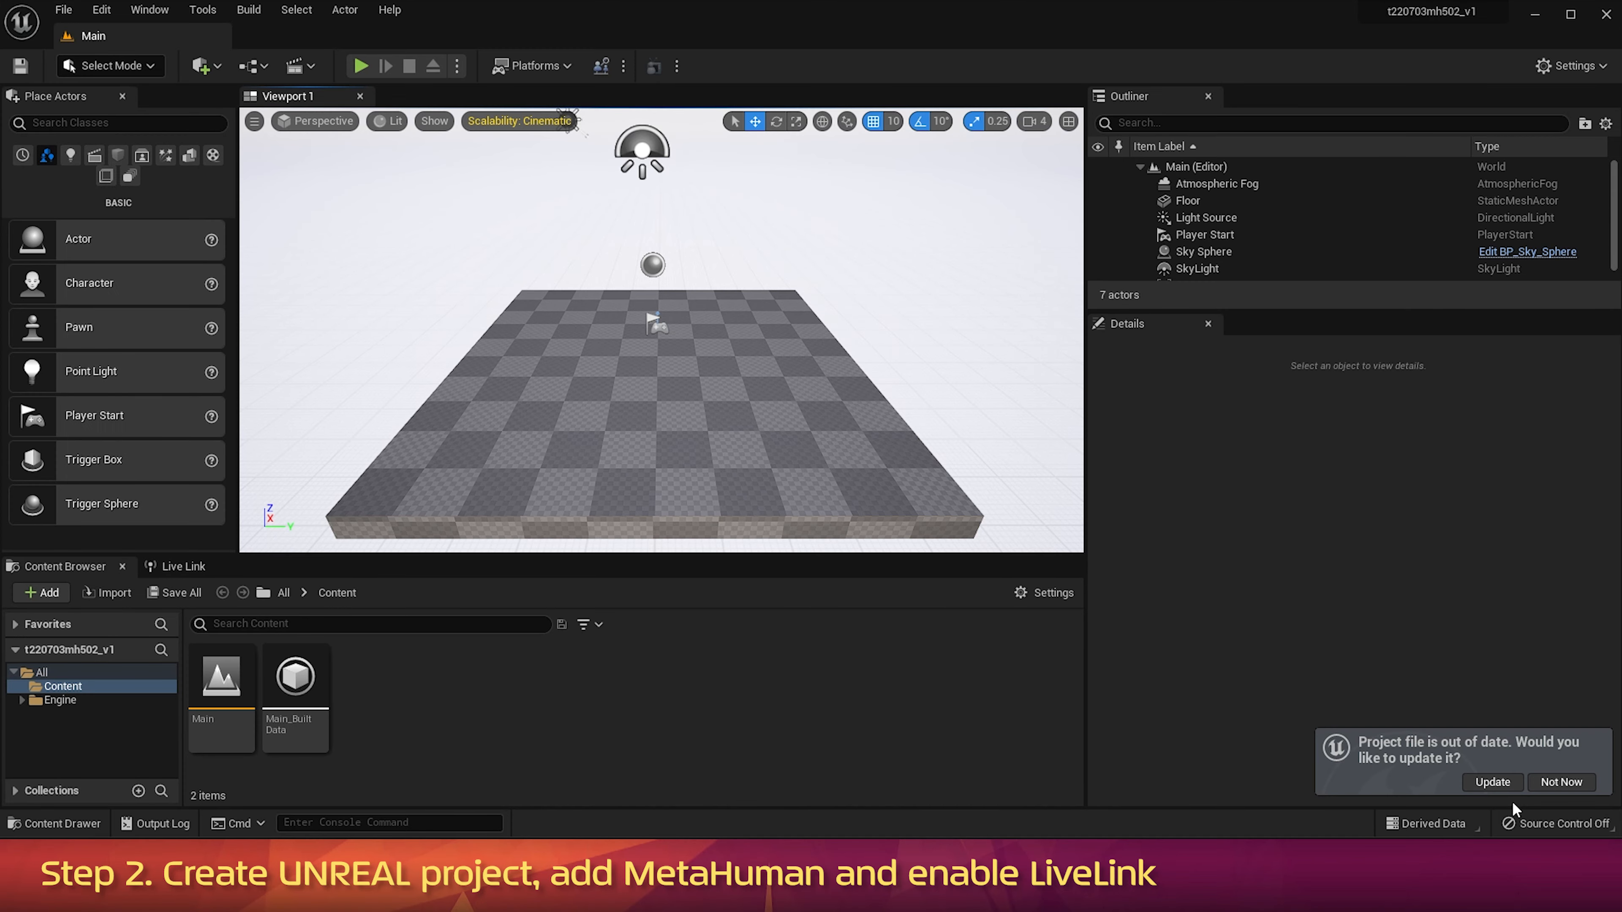
{"action": "left_click", "coordinate": [1483, 784]}
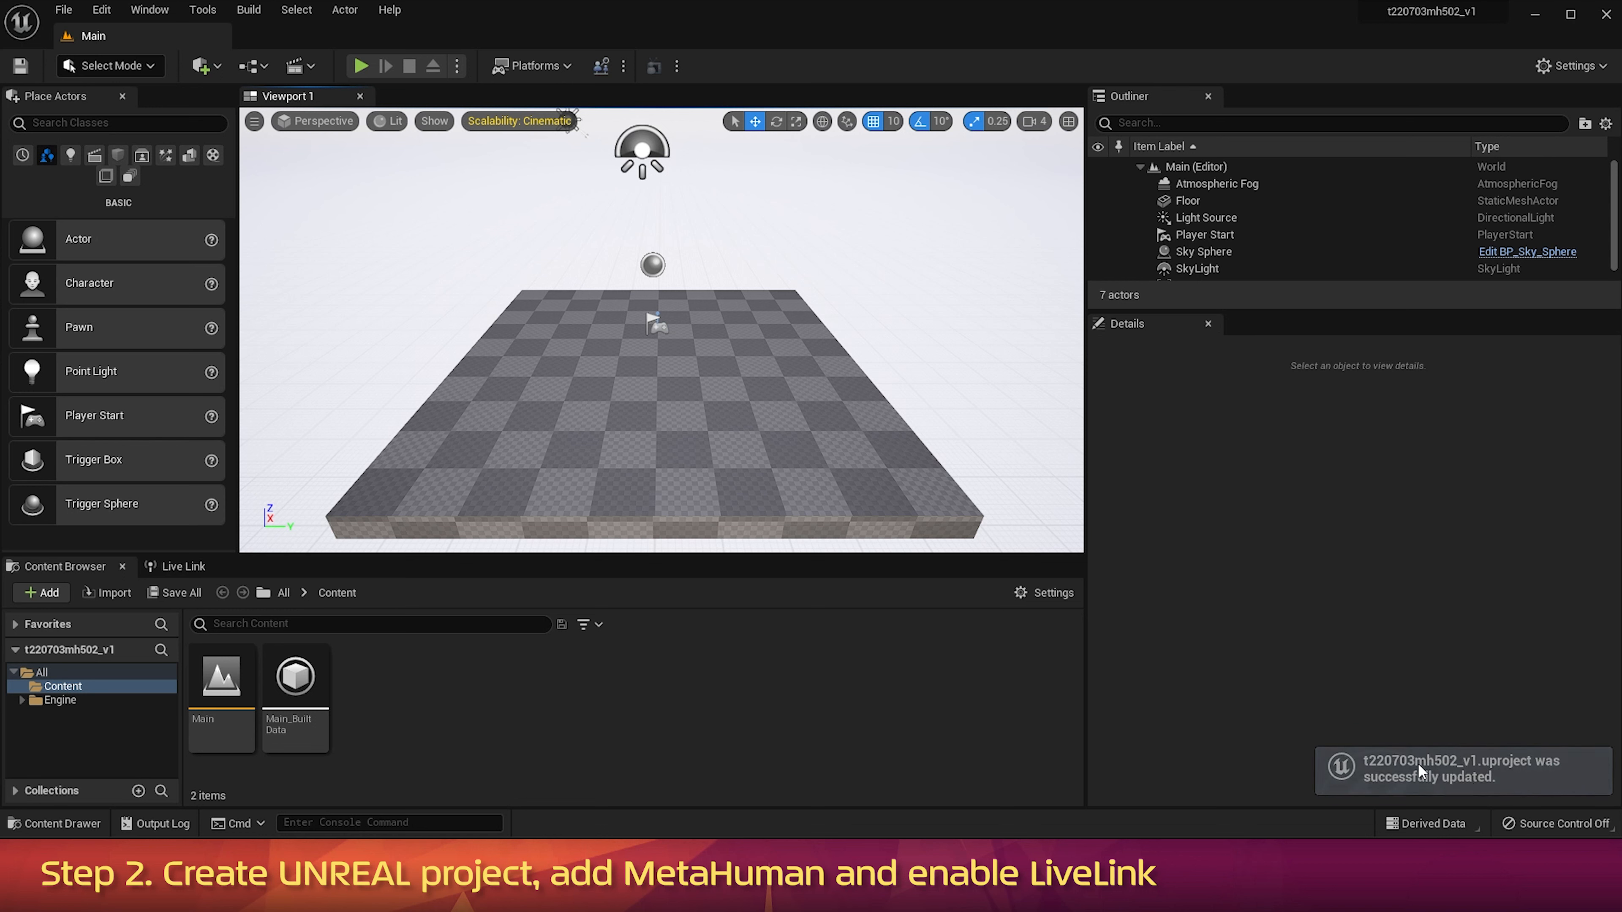
Step: Add the Erno MetaHuman preset from Quixel Bridge to the project at Highest Quality
{"action": "left_click", "coordinate": [201, 68]}
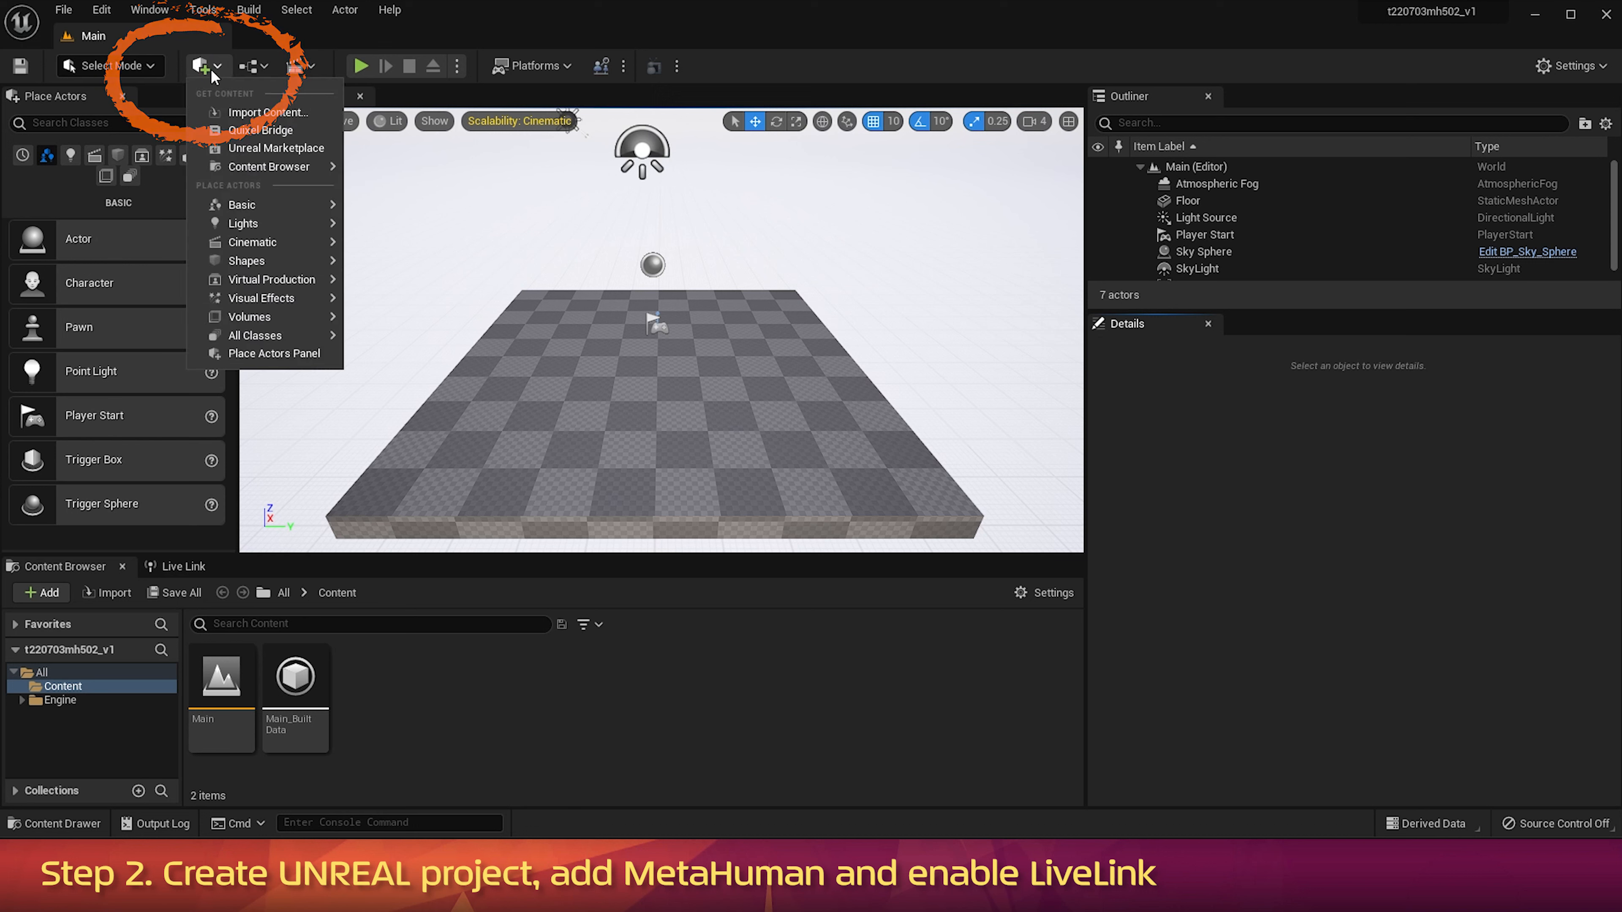
{"action": "left_click", "coordinate": [254, 129]}
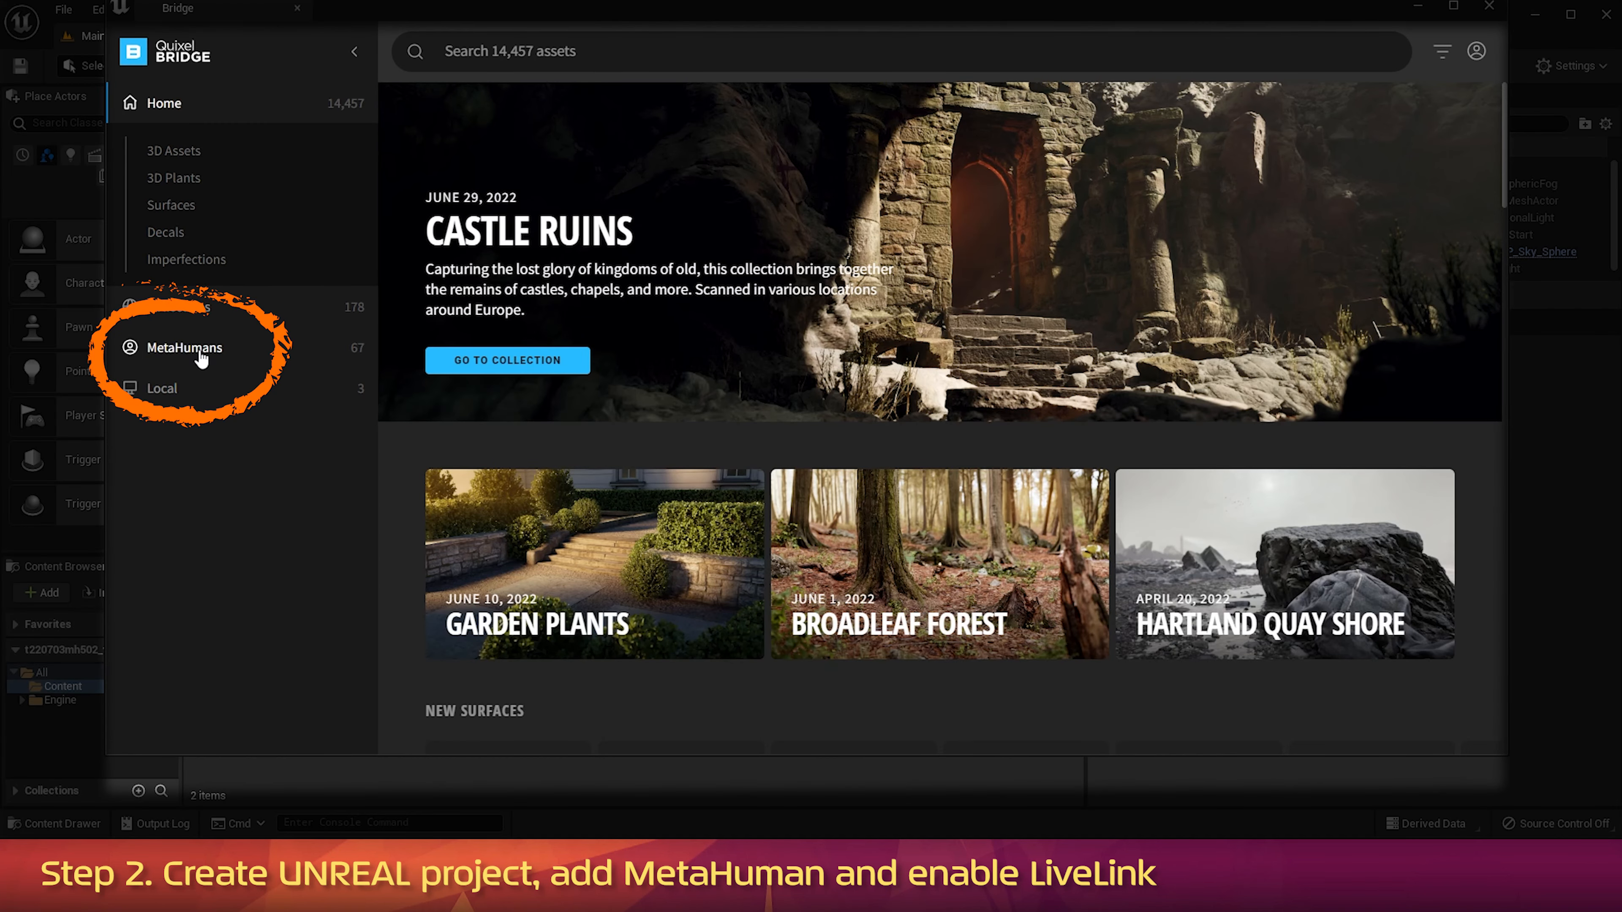
{"action": "left_click", "coordinate": [202, 356]}
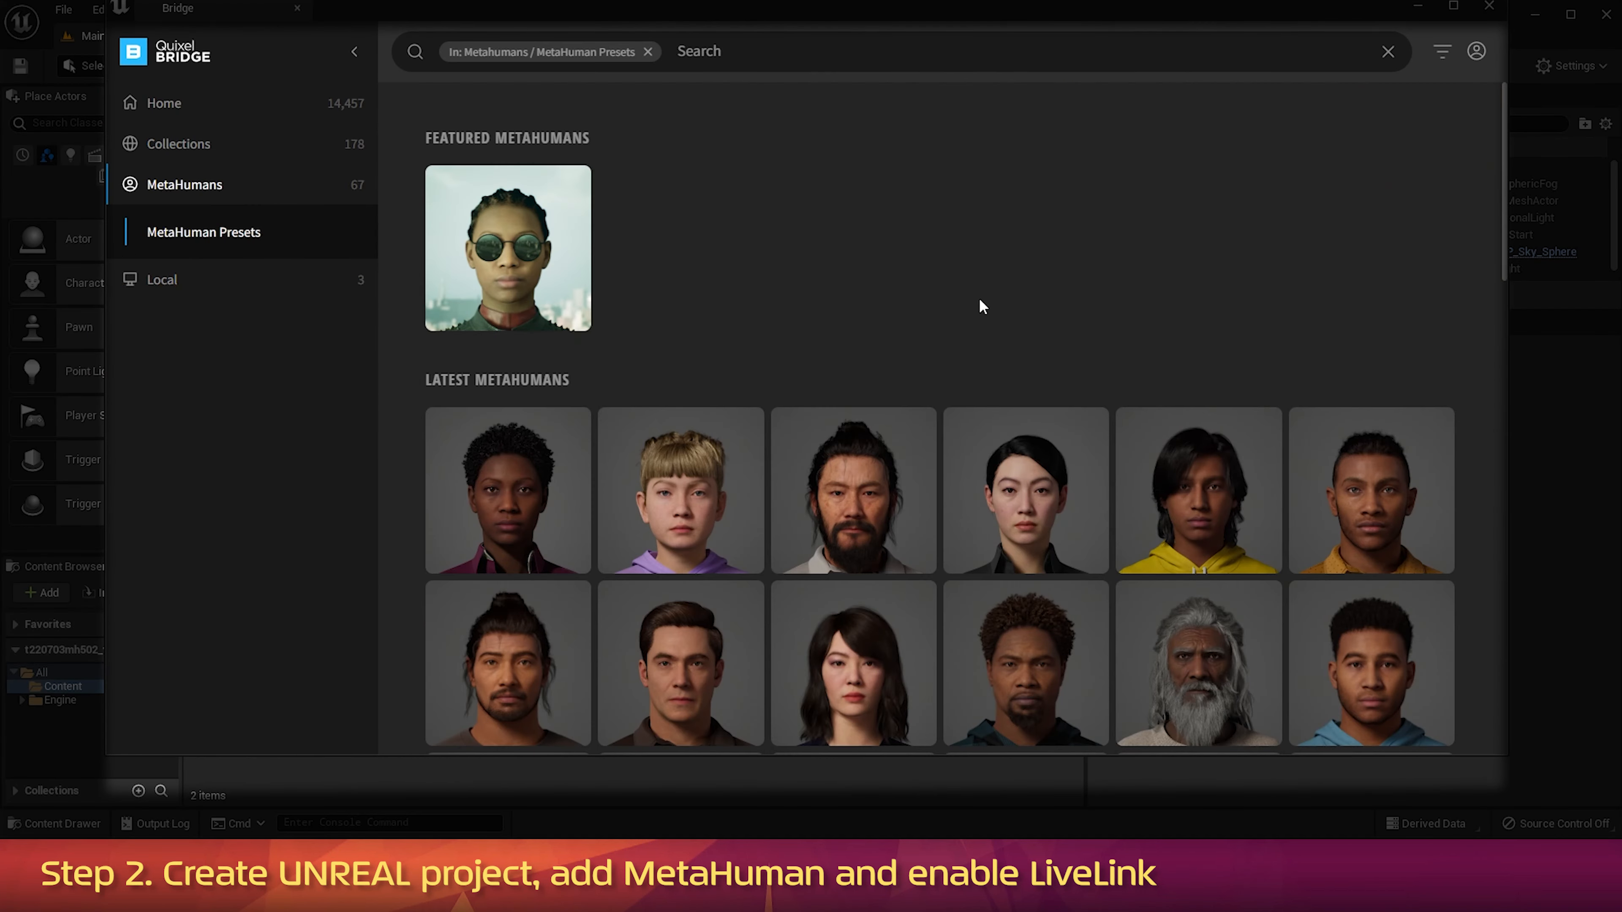
{"action": "scroll", "coordinate": [979, 298], "scroll_direction": "down", "scroll_amount": 5}
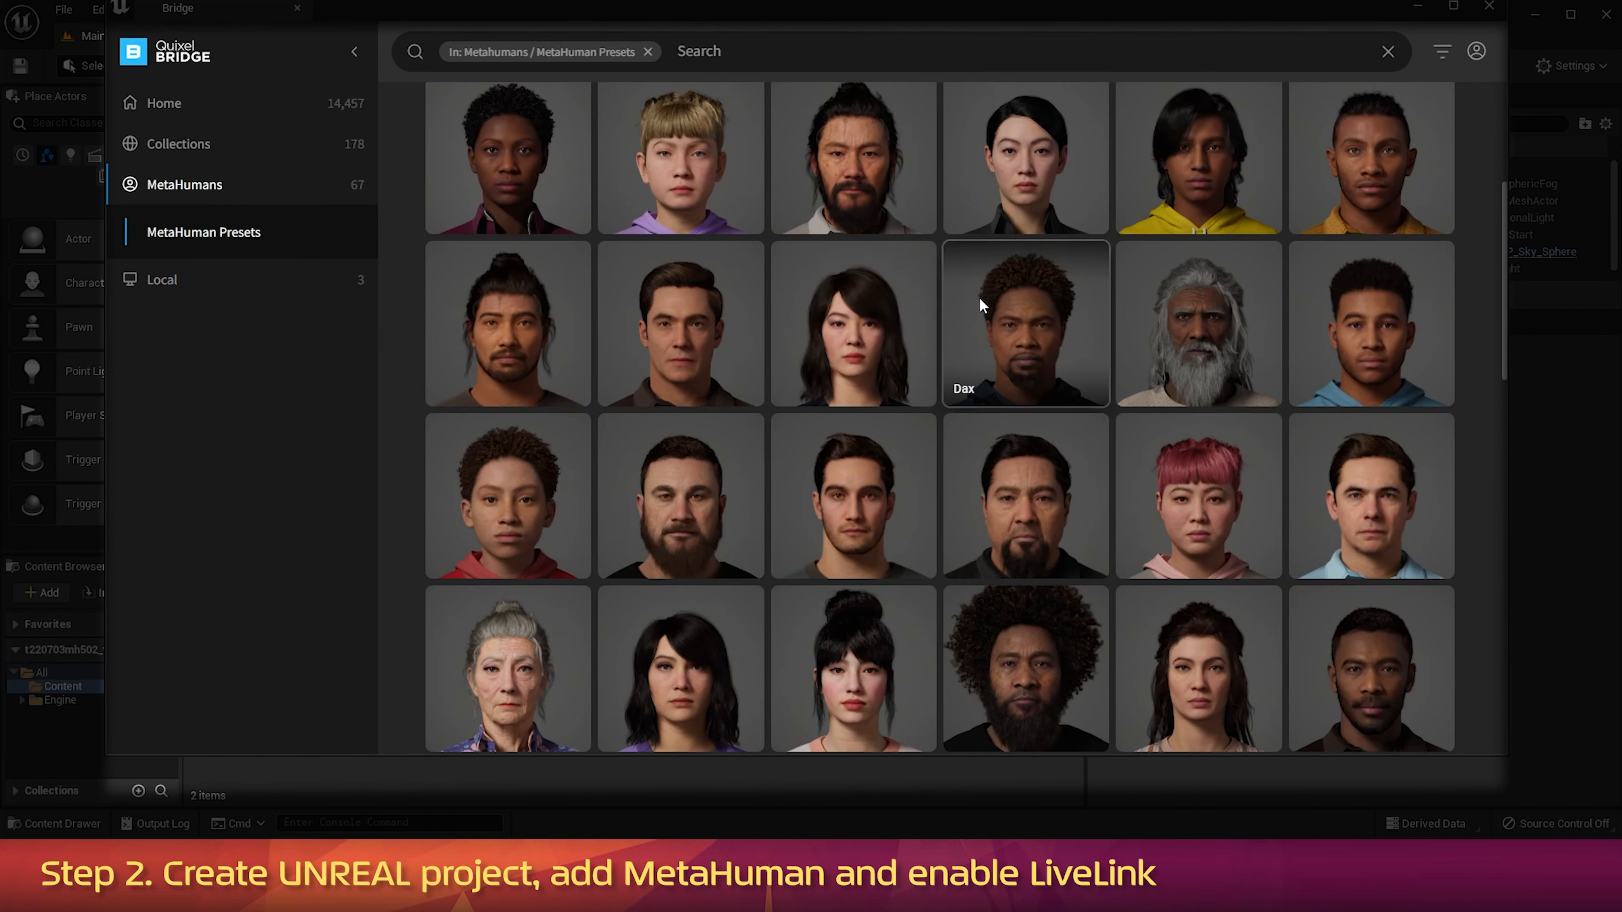
{"action": "left_click", "coordinate": [667, 500]}
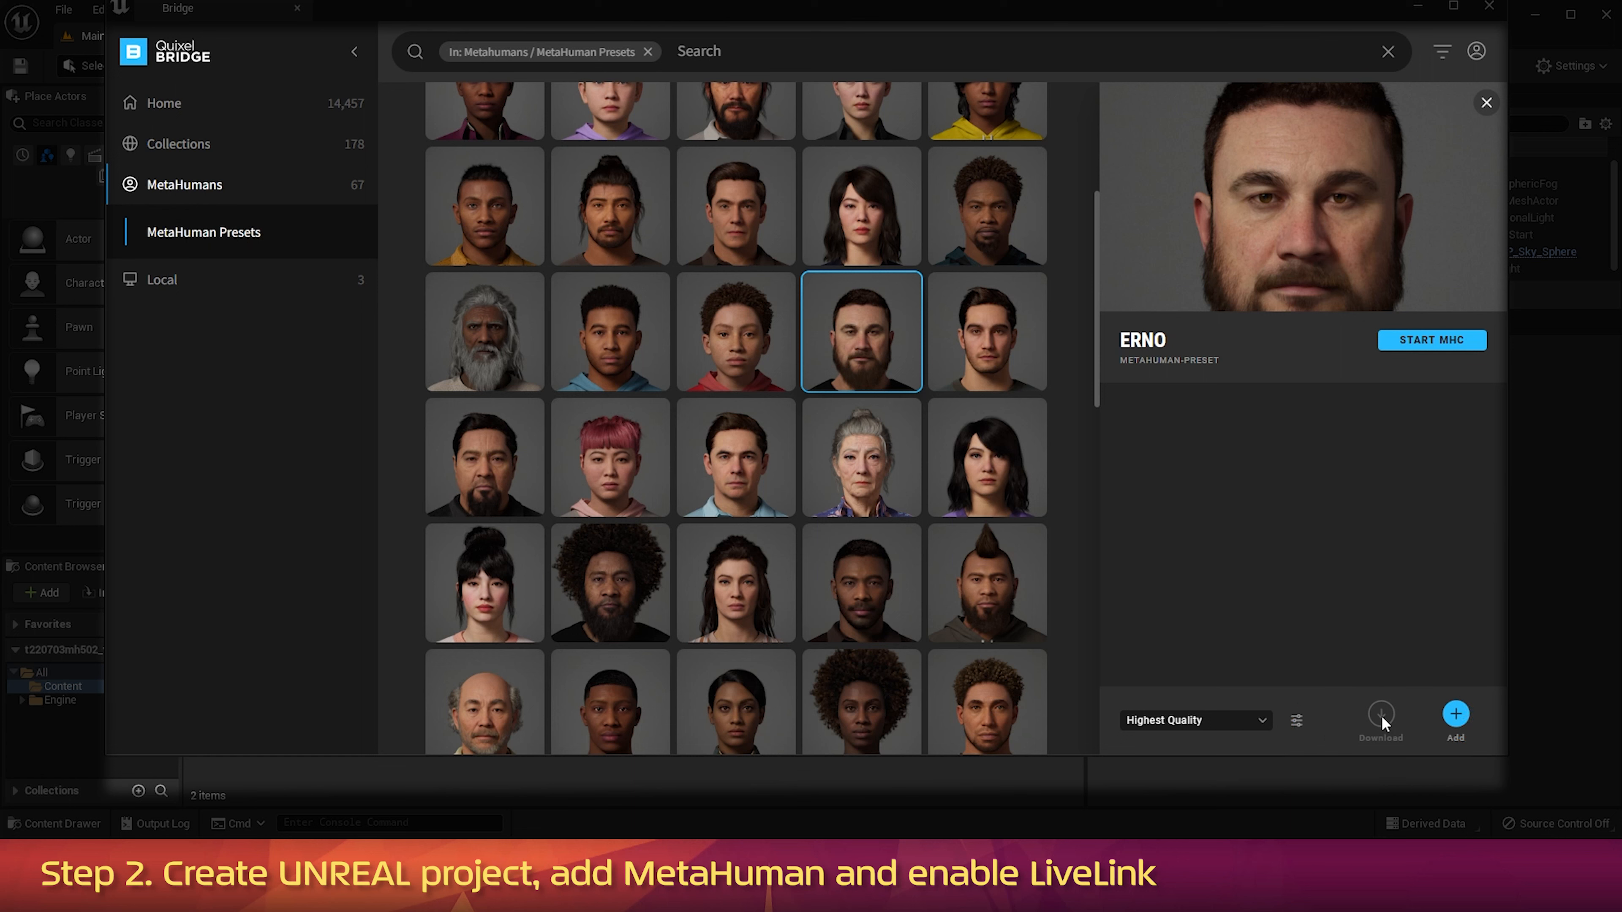
{"action": "left_click", "coordinate": [1458, 714]}
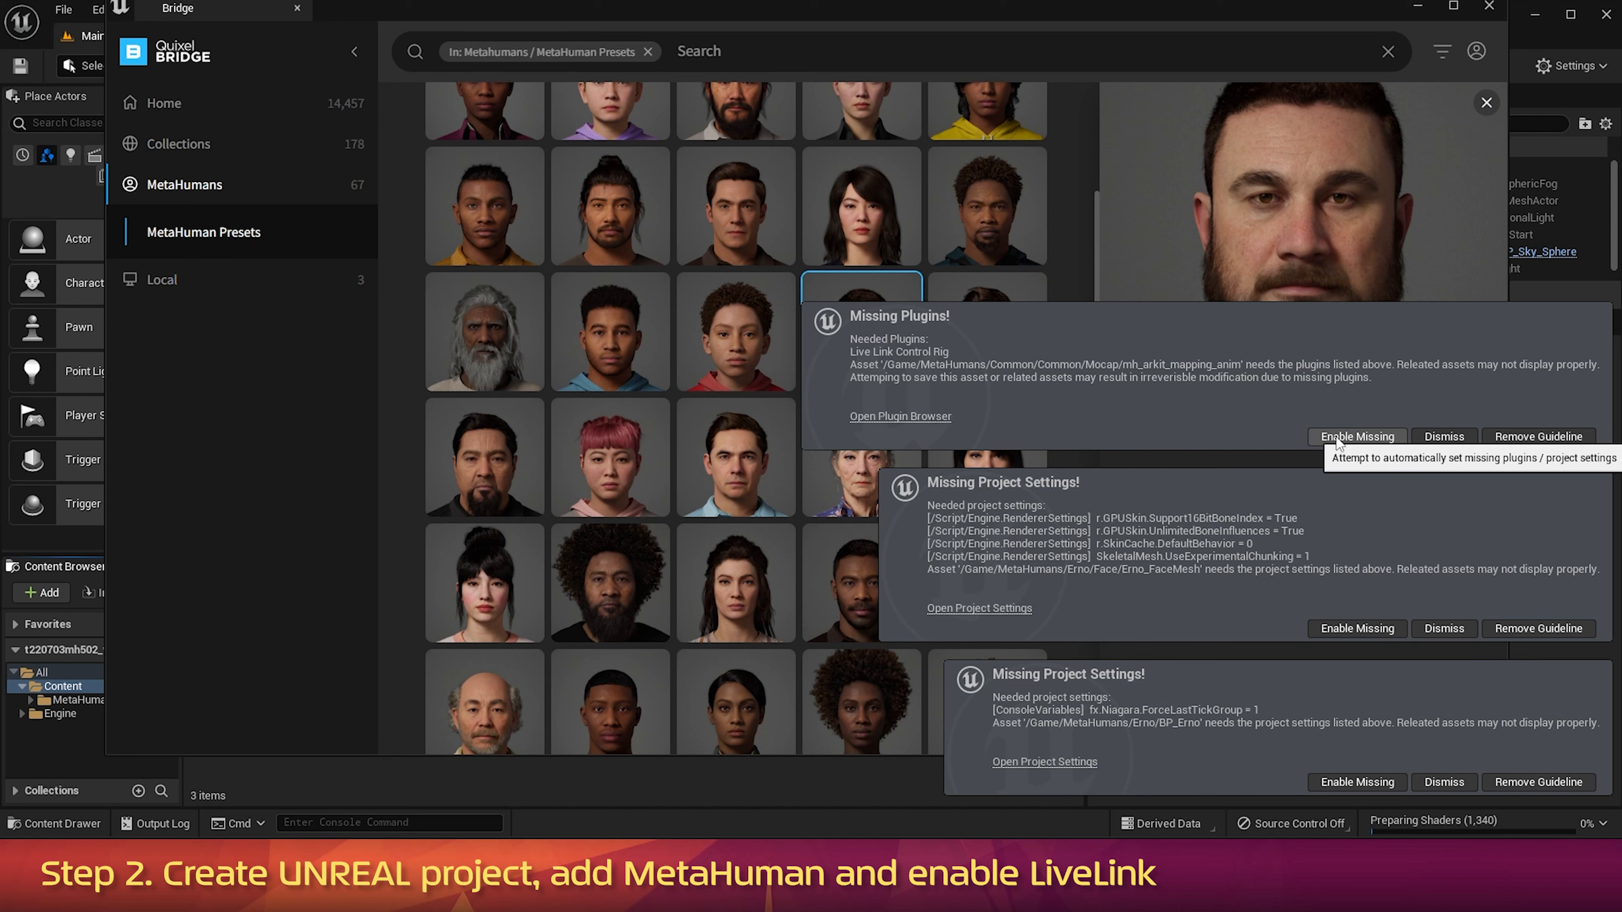
Step: Enable the missing Live Link Control Rig plugin and all missing project settings for the Erno assets, and close Quixel Bridge
{"action": "left_click", "coordinate": [1337, 441]}
{"action": "left_click", "coordinate": [1329, 629]}
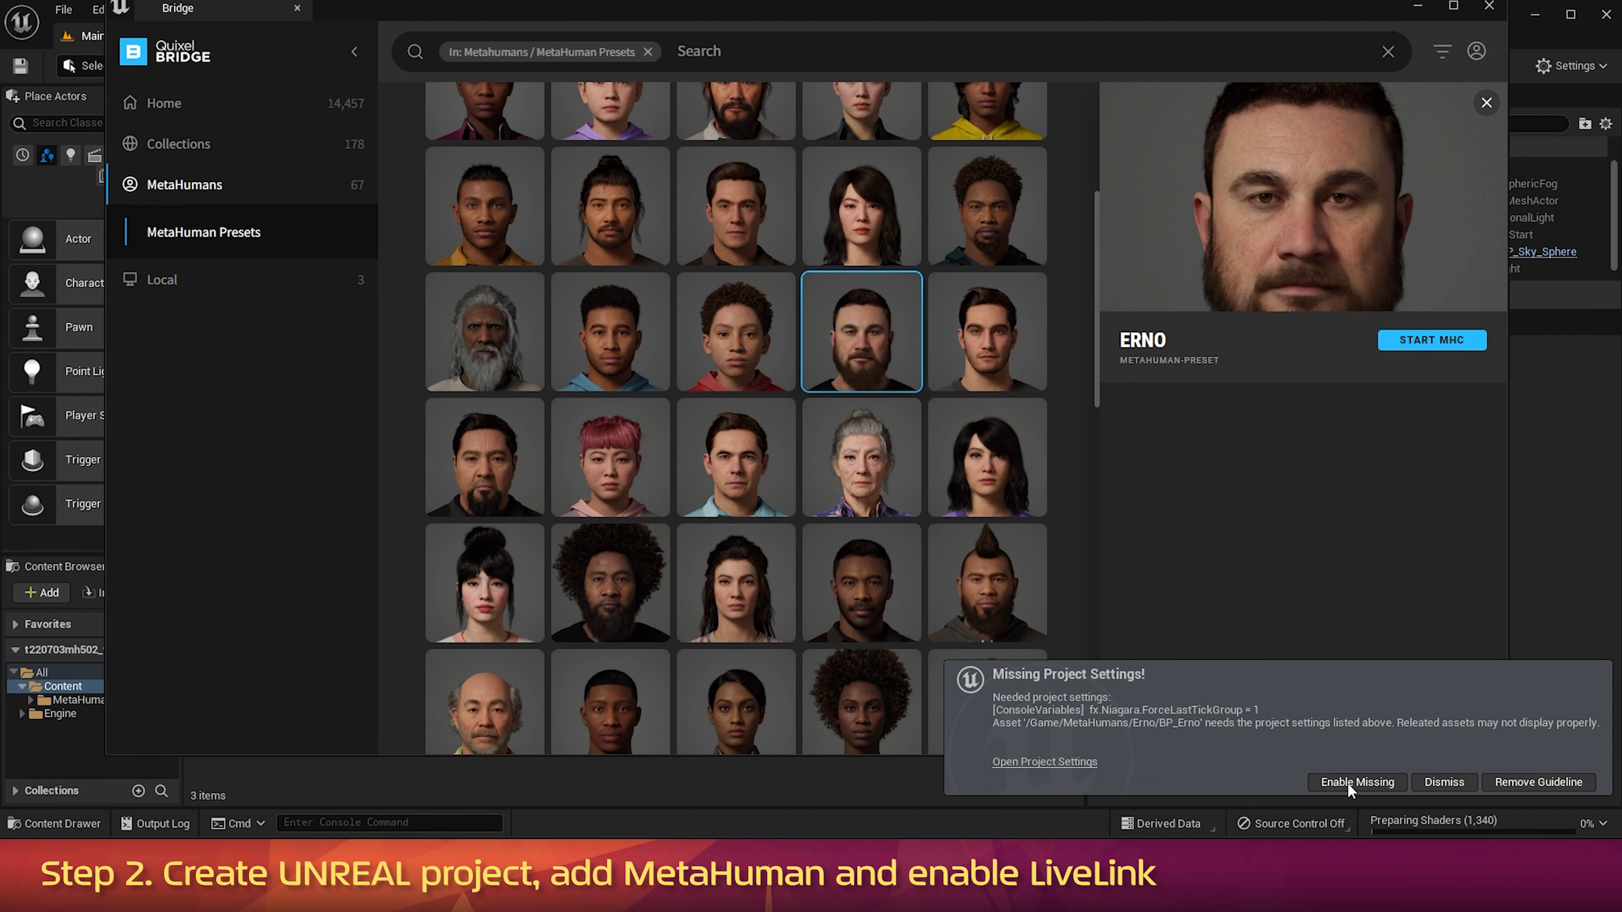
{"action": "left_click", "coordinate": [1348, 783]}
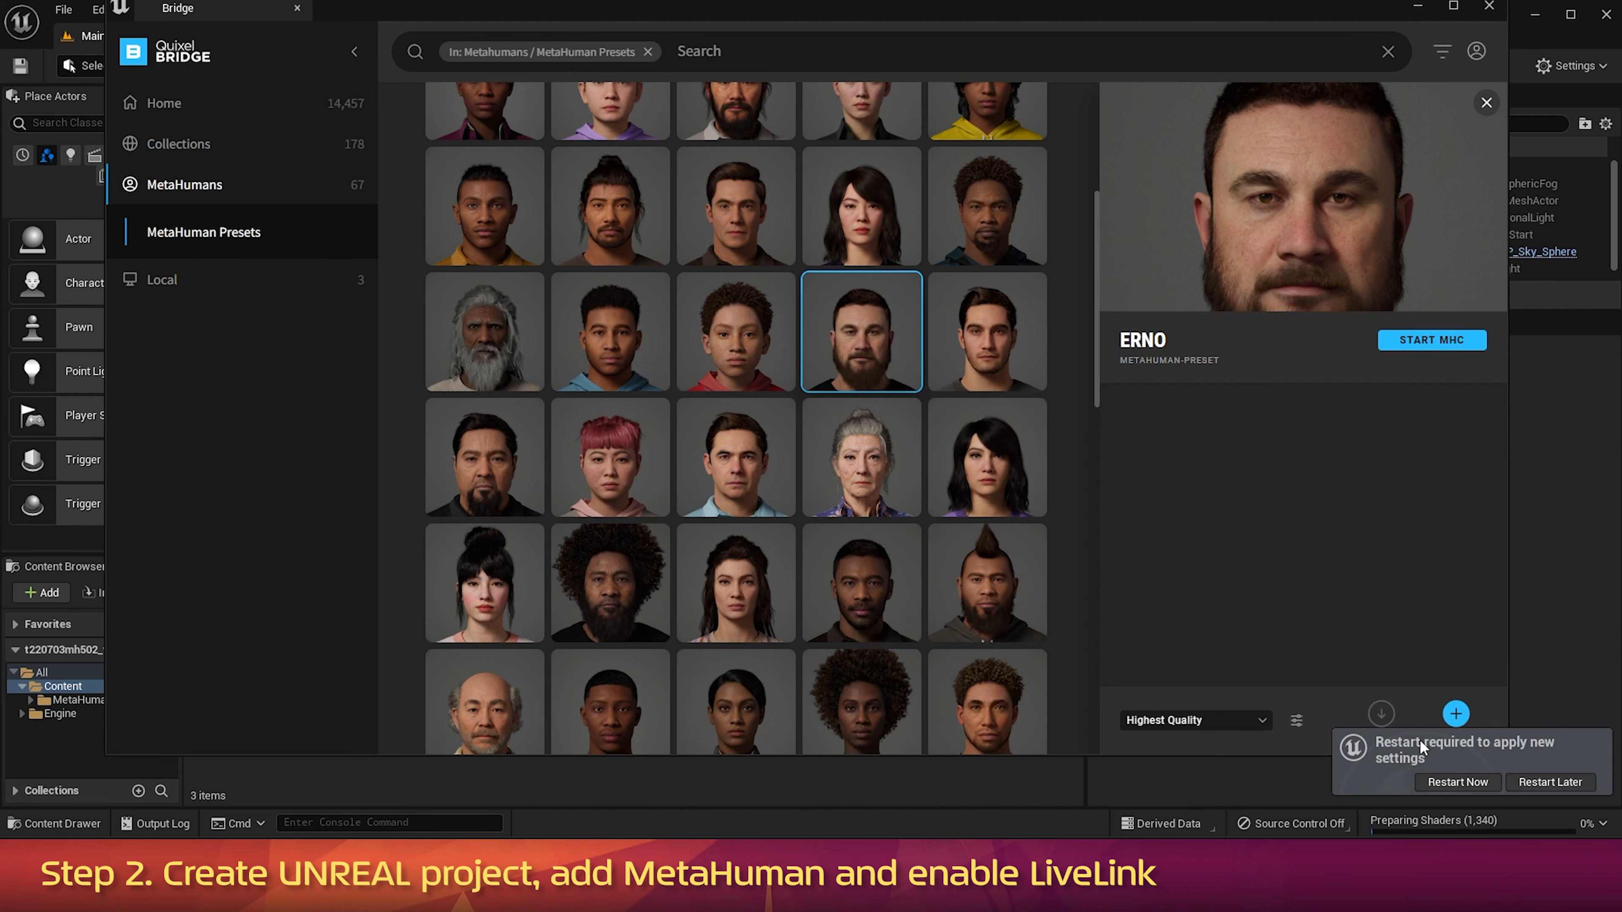
{"action": "left_click", "coordinate": [1488, 8]}
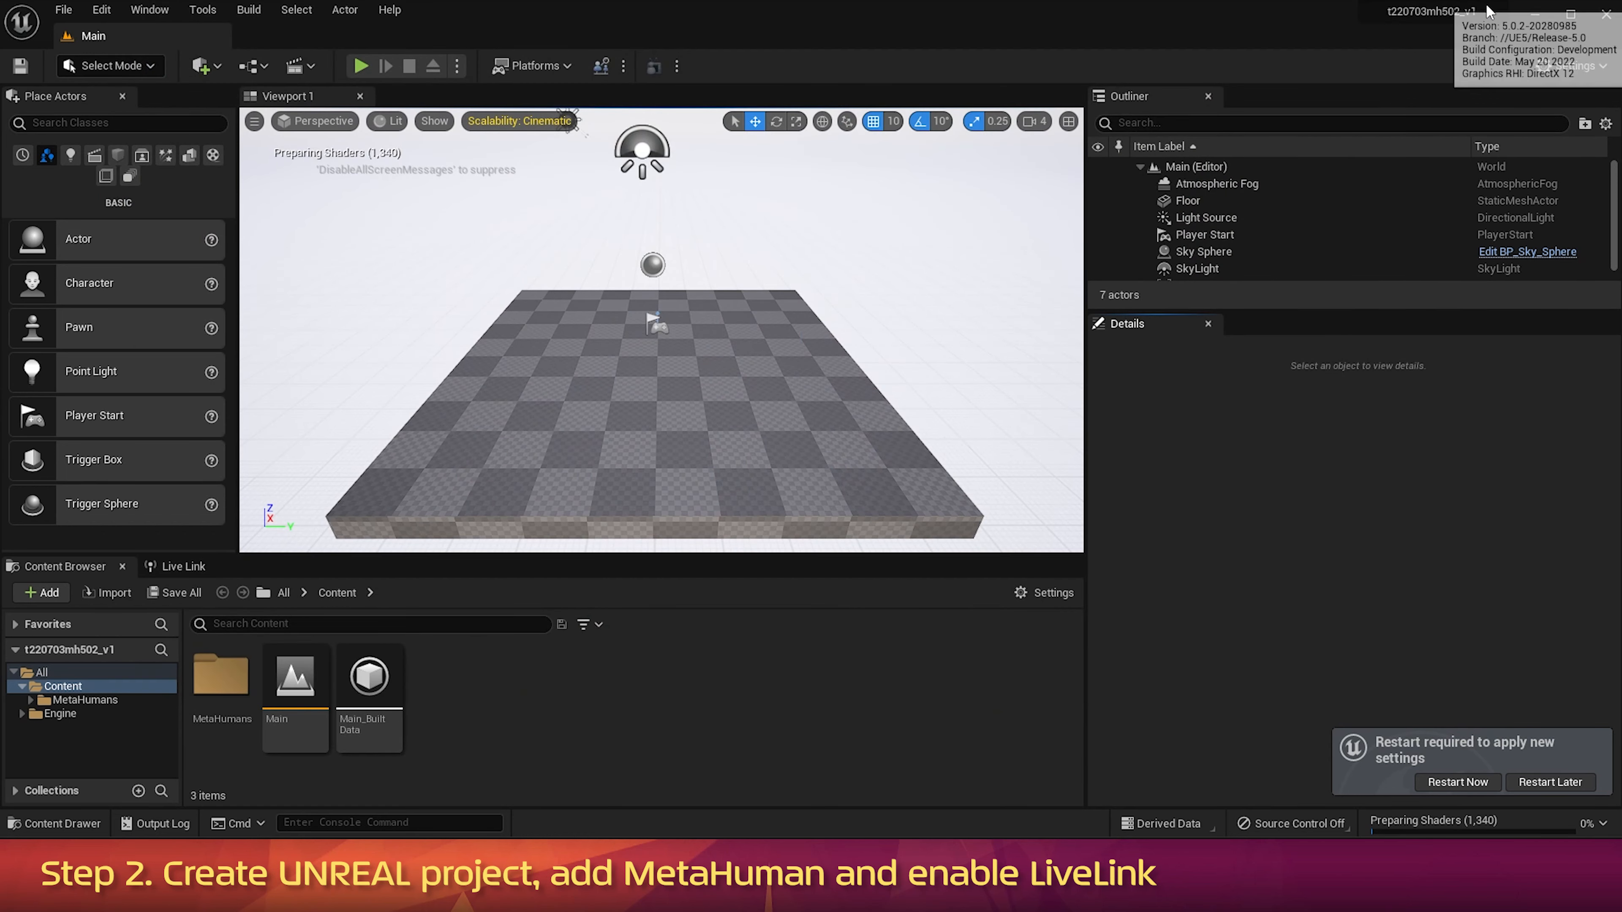
Step: Enable the LiveLinkCamera plugin and restart the editor, closing the plugin browser once it reopens
{"action": "left_click", "coordinate": [102, 13]}
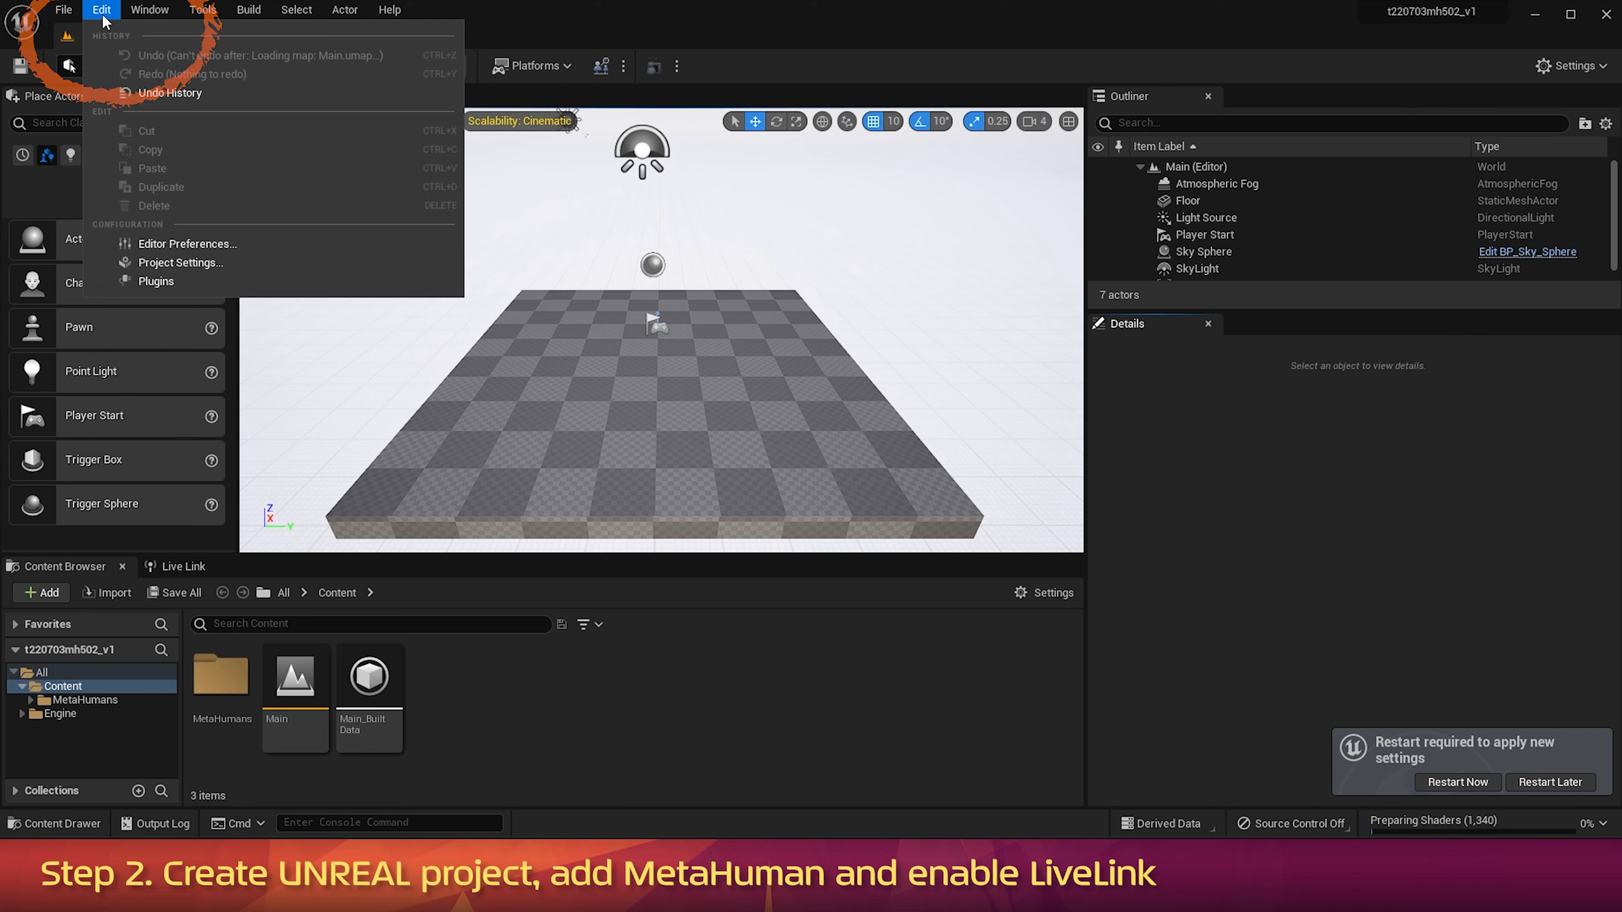
{"action": "left_click", "coordinate": [156, 283]}
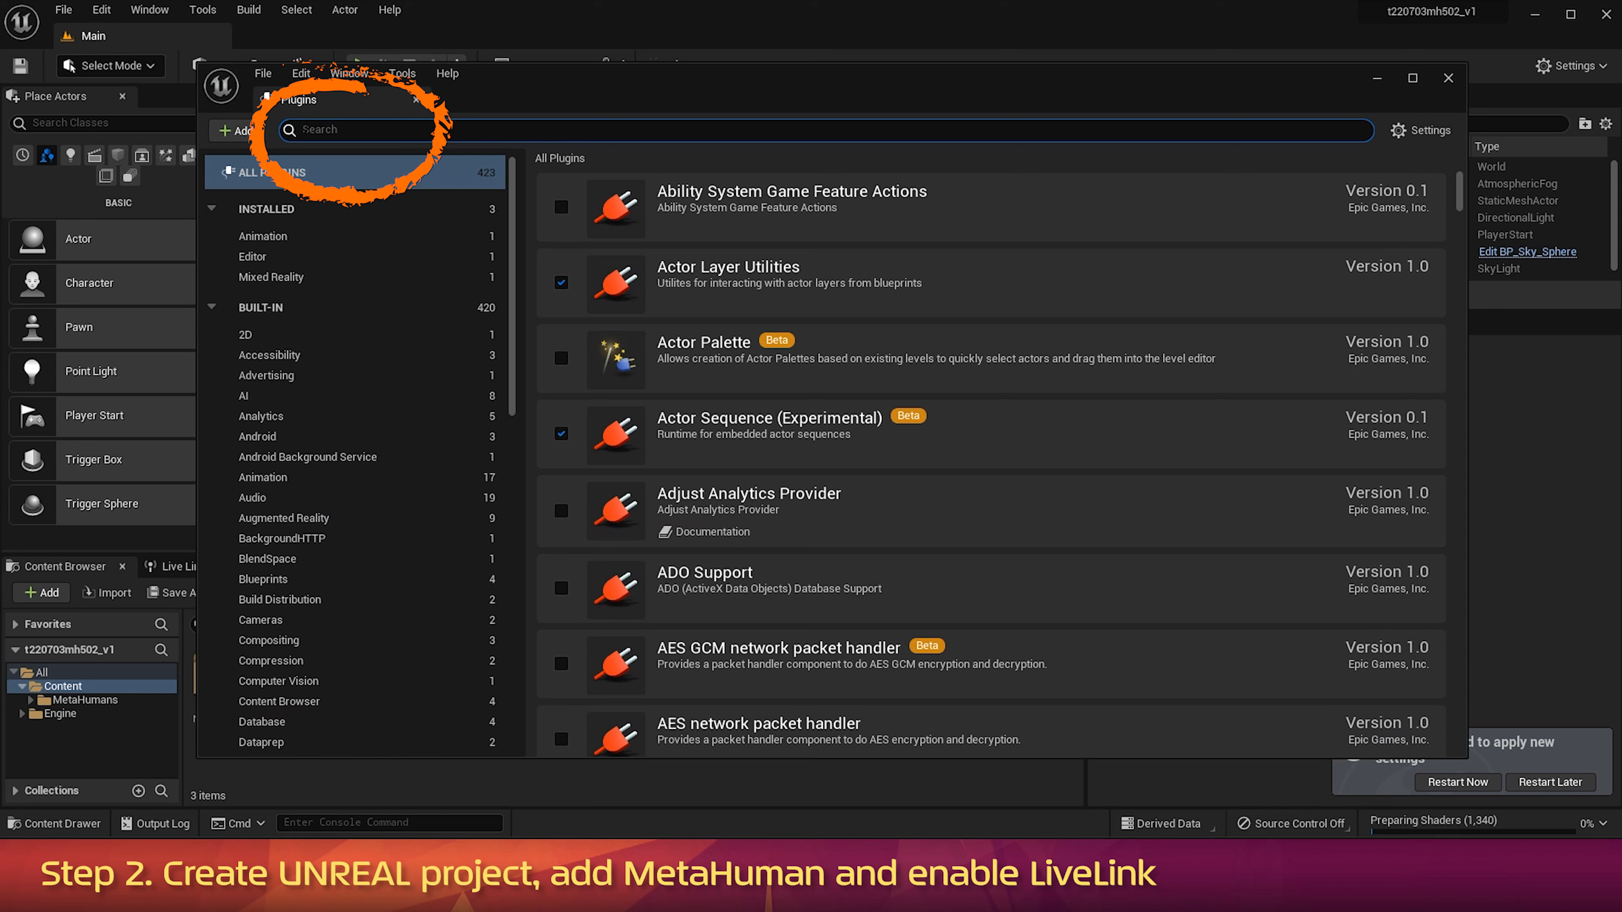
{"action": "type", "text": "live"}
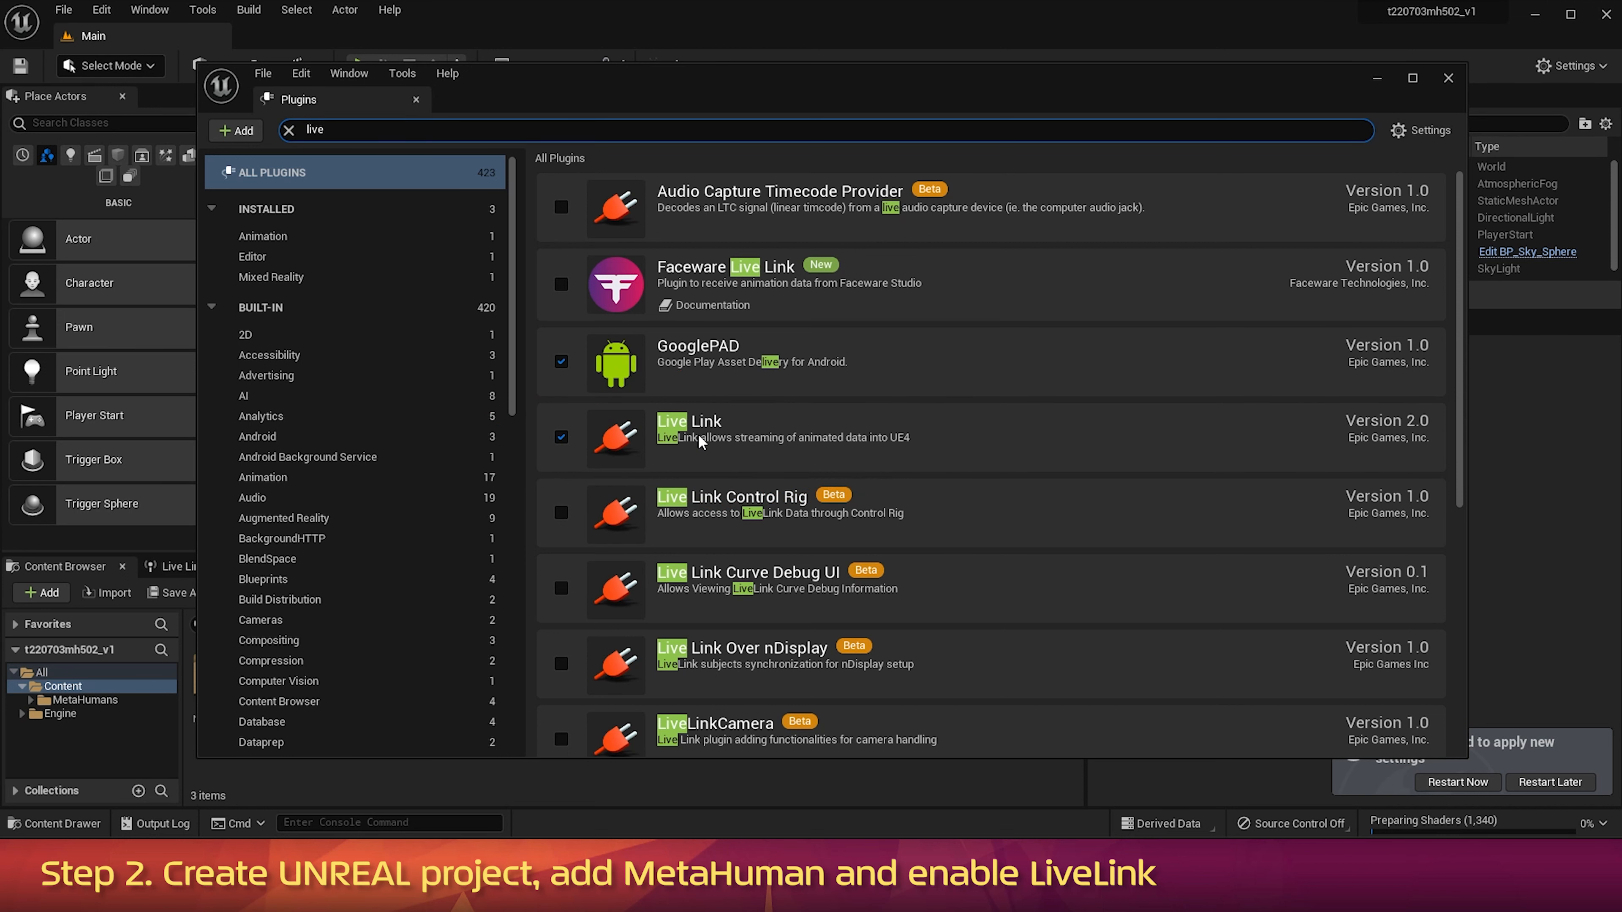
{"action": "scroll", "coordinate": [696, 710], "scroll_direction": "down", "scroll_amount": 1}
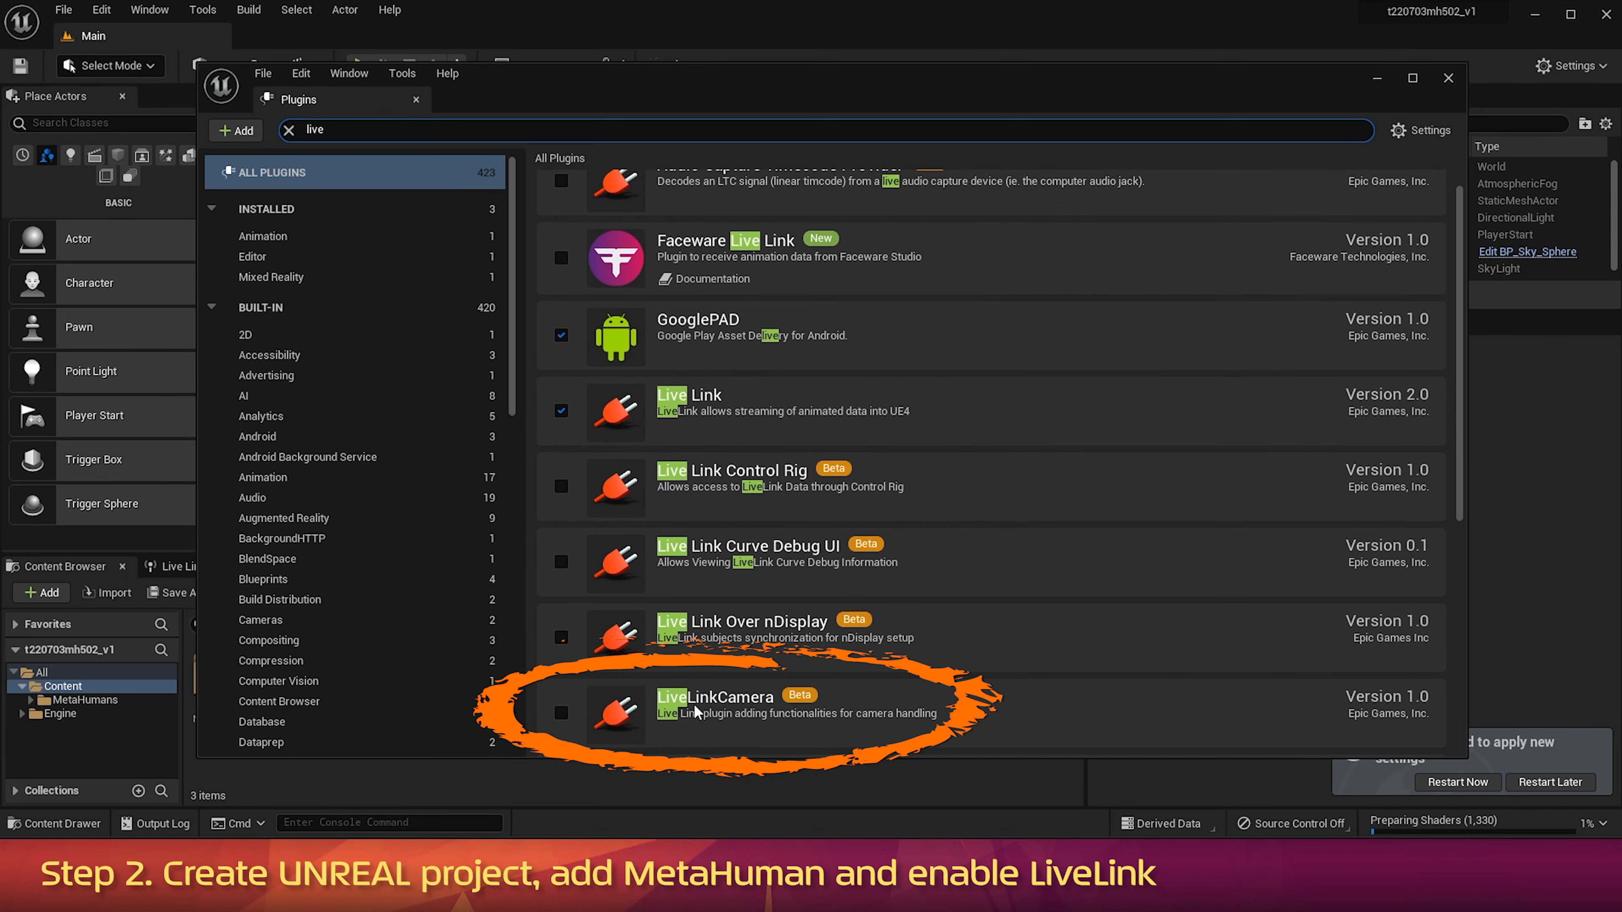
{"action": "left_click", "coordinate": [561, 714]}
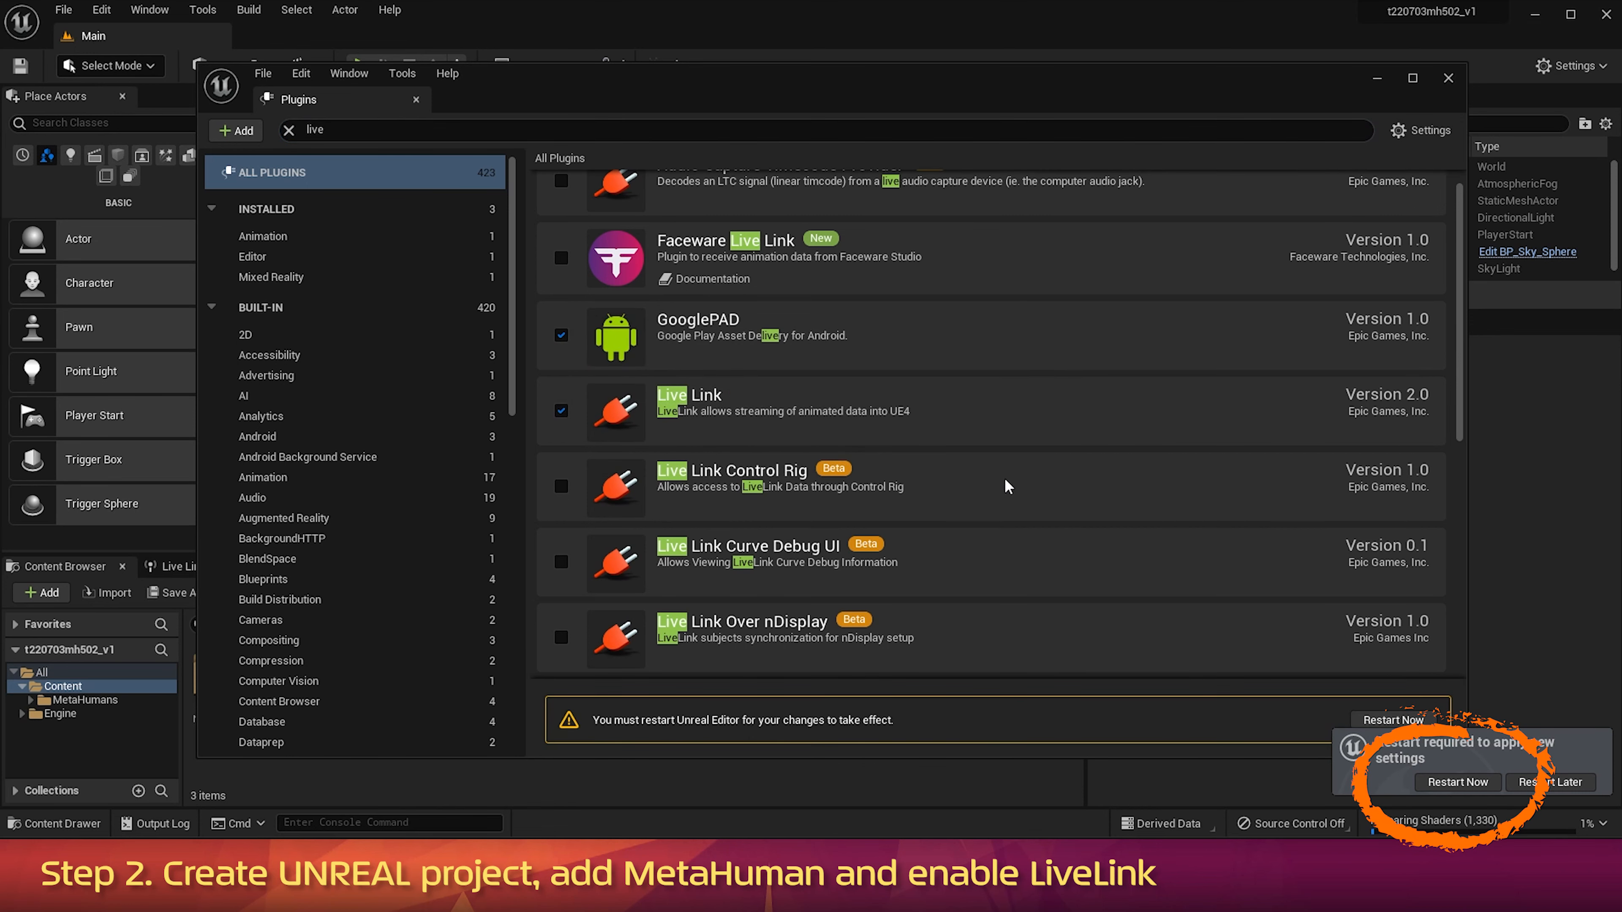
{"action": "left_click", "coordinate": [1457, 782]}
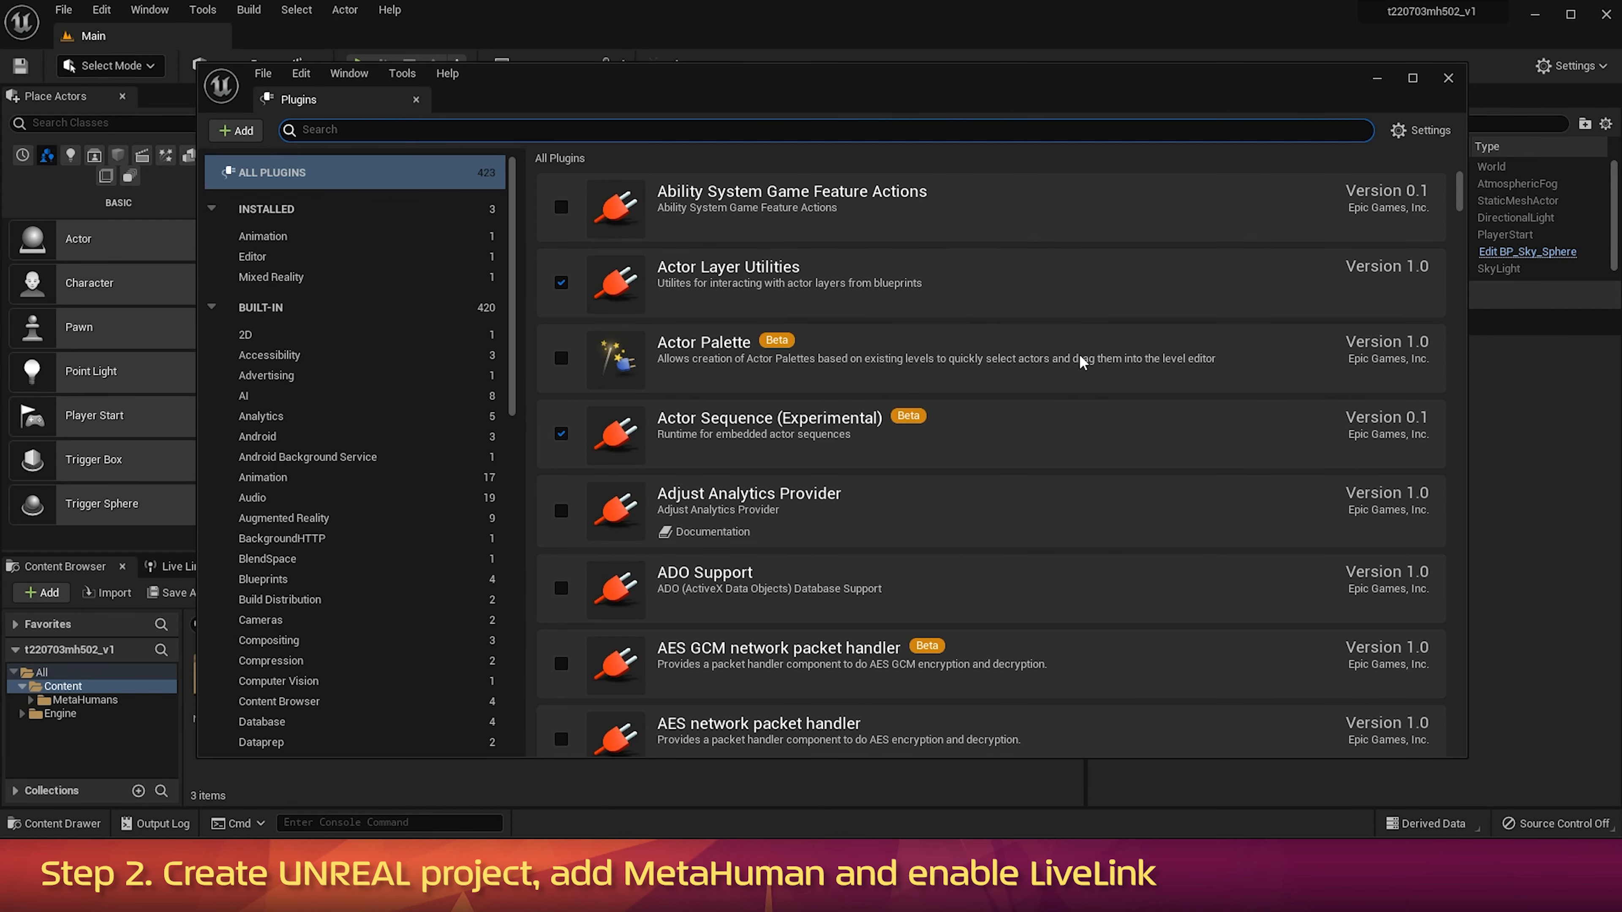
{"action": "left_click", "coordinate": [1448, 79]}
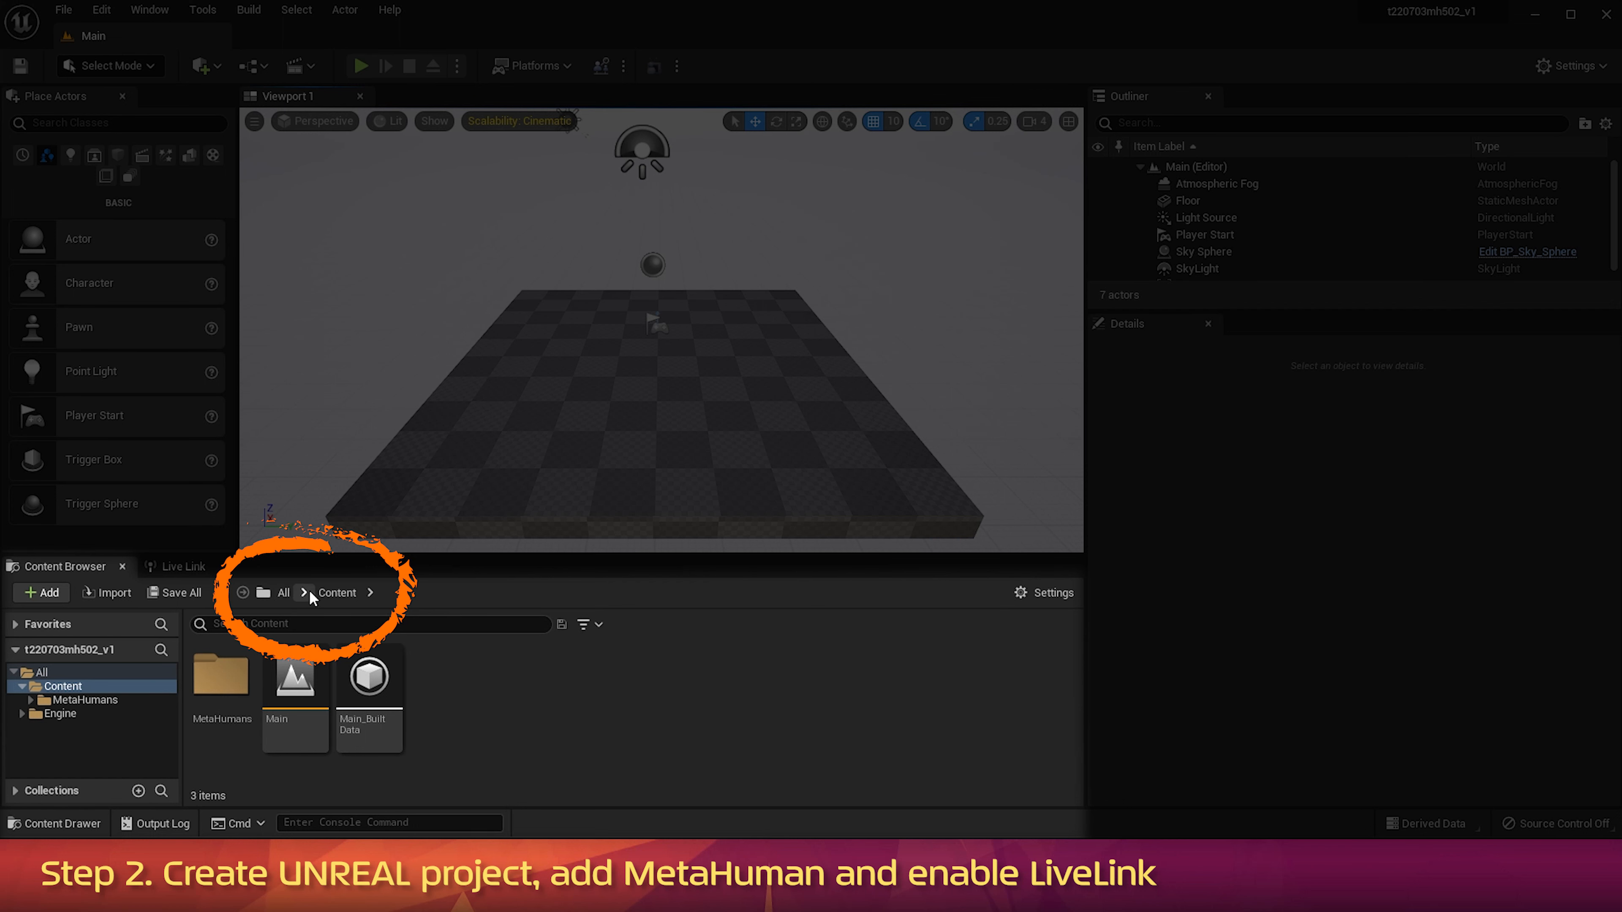
Step: Place the BP_Erno blueprint from MetaHumans/Erno in the level and reset both its location and the Floor's location to 0, 0, 0
{"action": "double_click", "coordinate": [235, 679]}
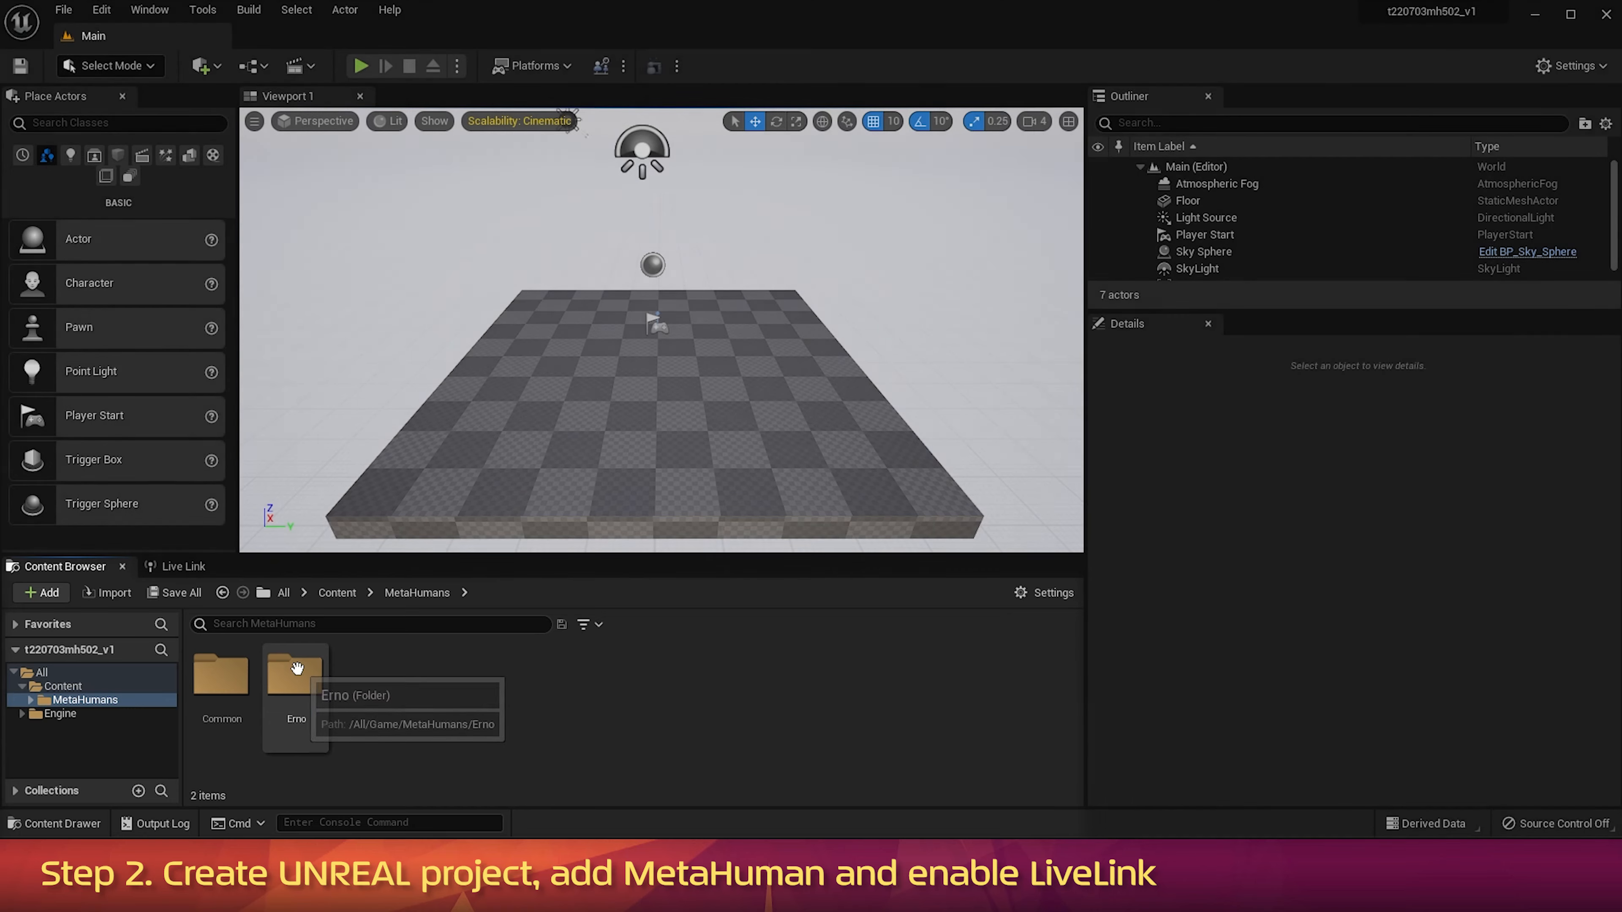
{"action": "double_click", "coordinate": [295, 676]}
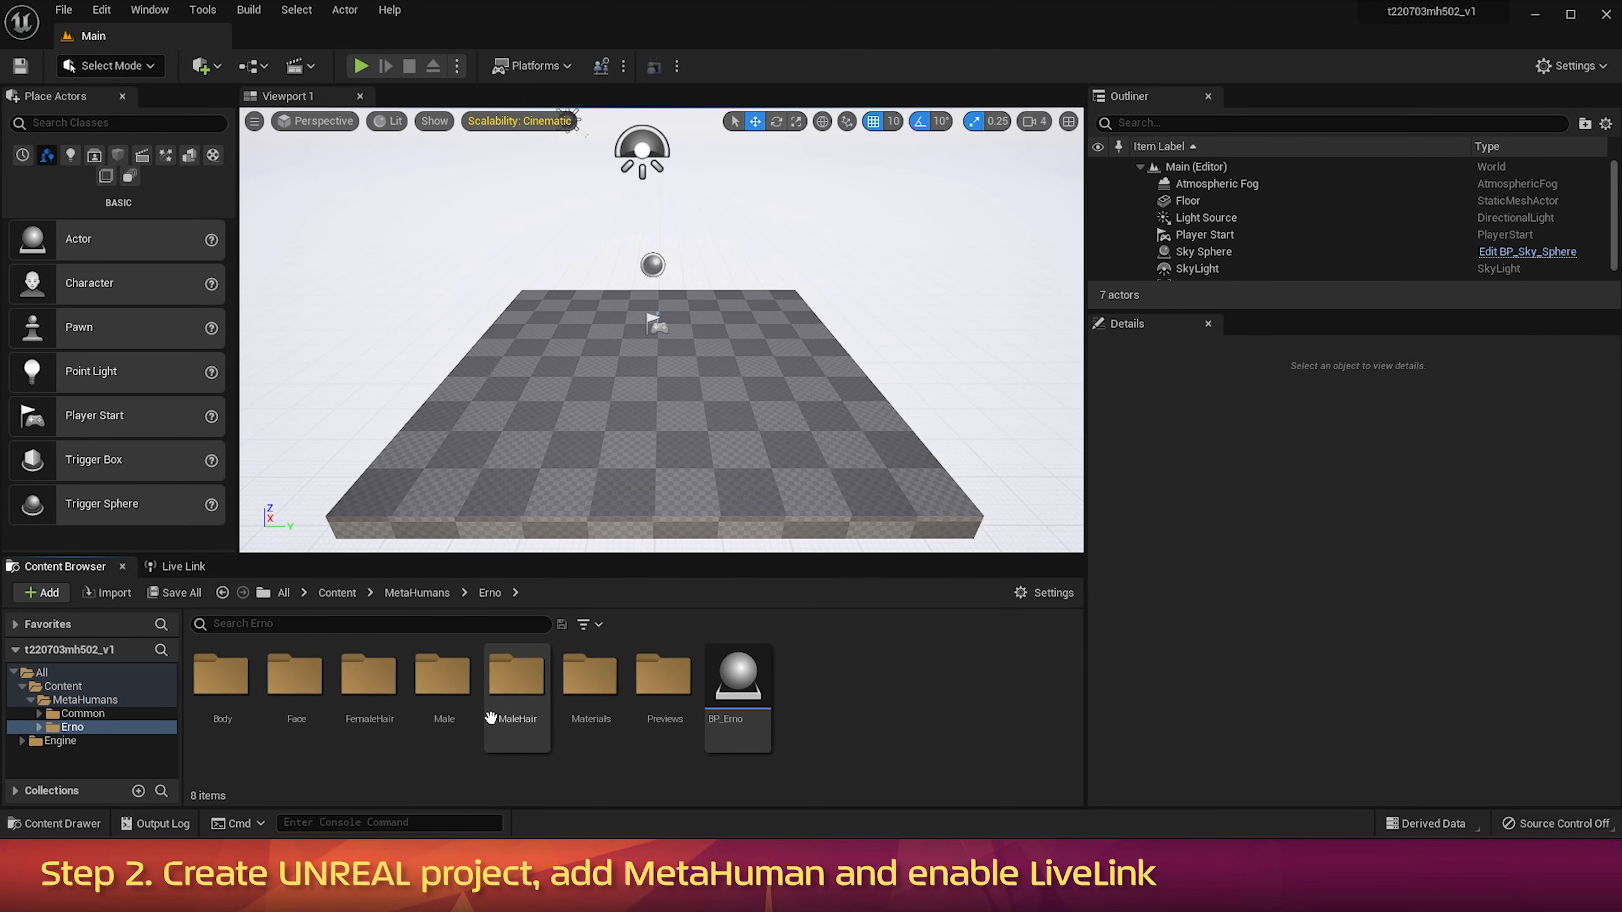
{"action": "left_click", "coordinate": [766, 689]}
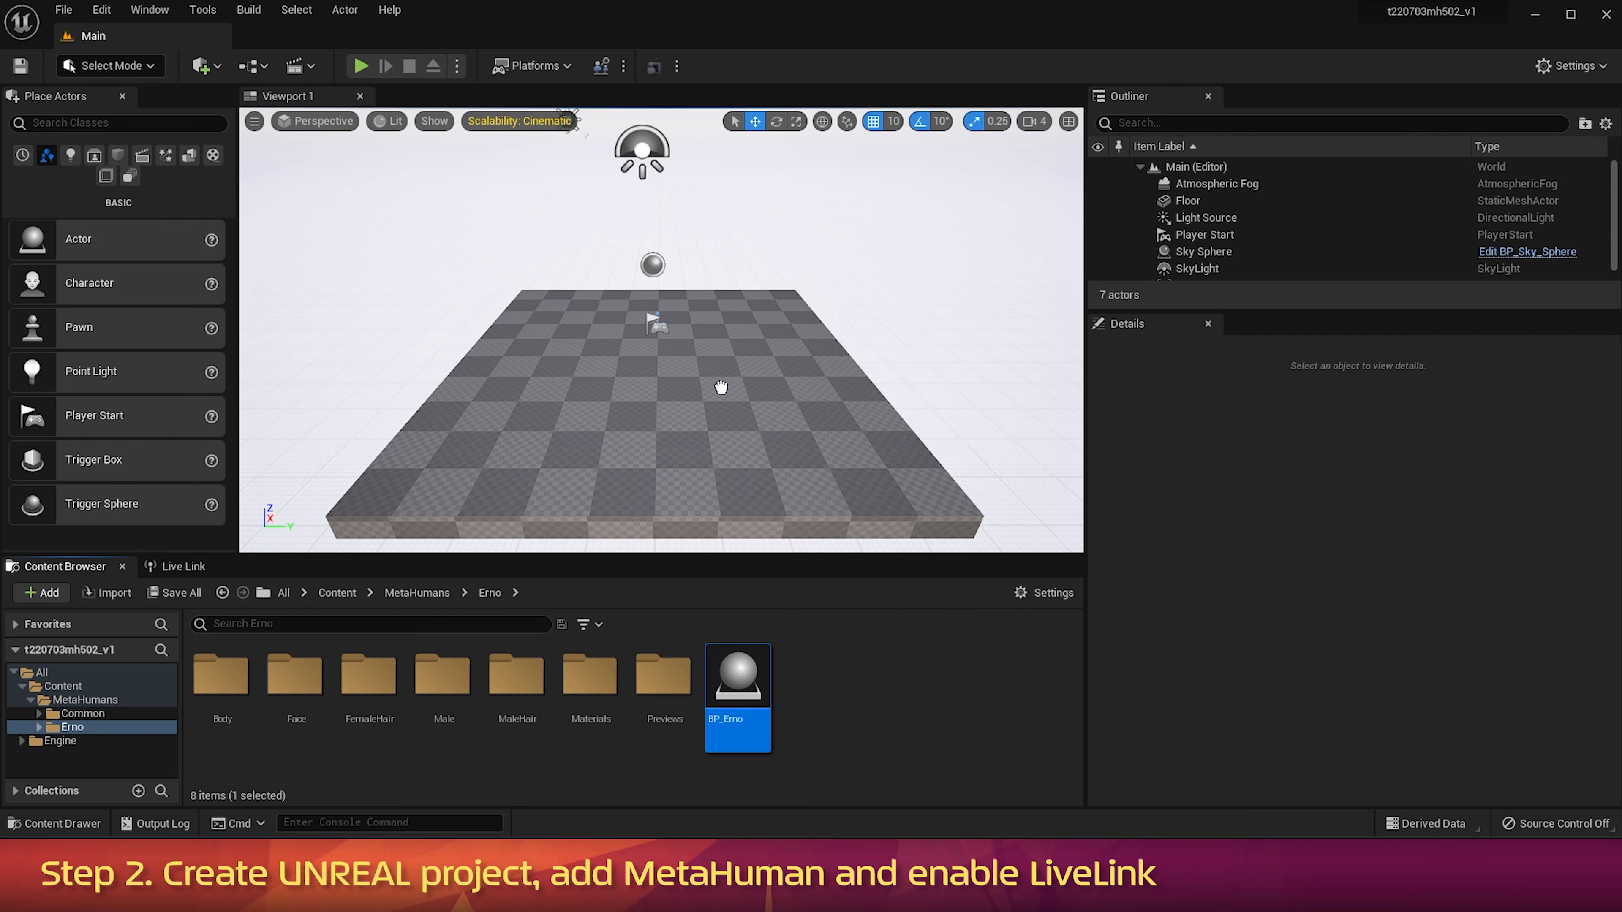
{"action": "left_click_drag", "start_coordinate": [721, 386], "coordinate": [721, 387]}
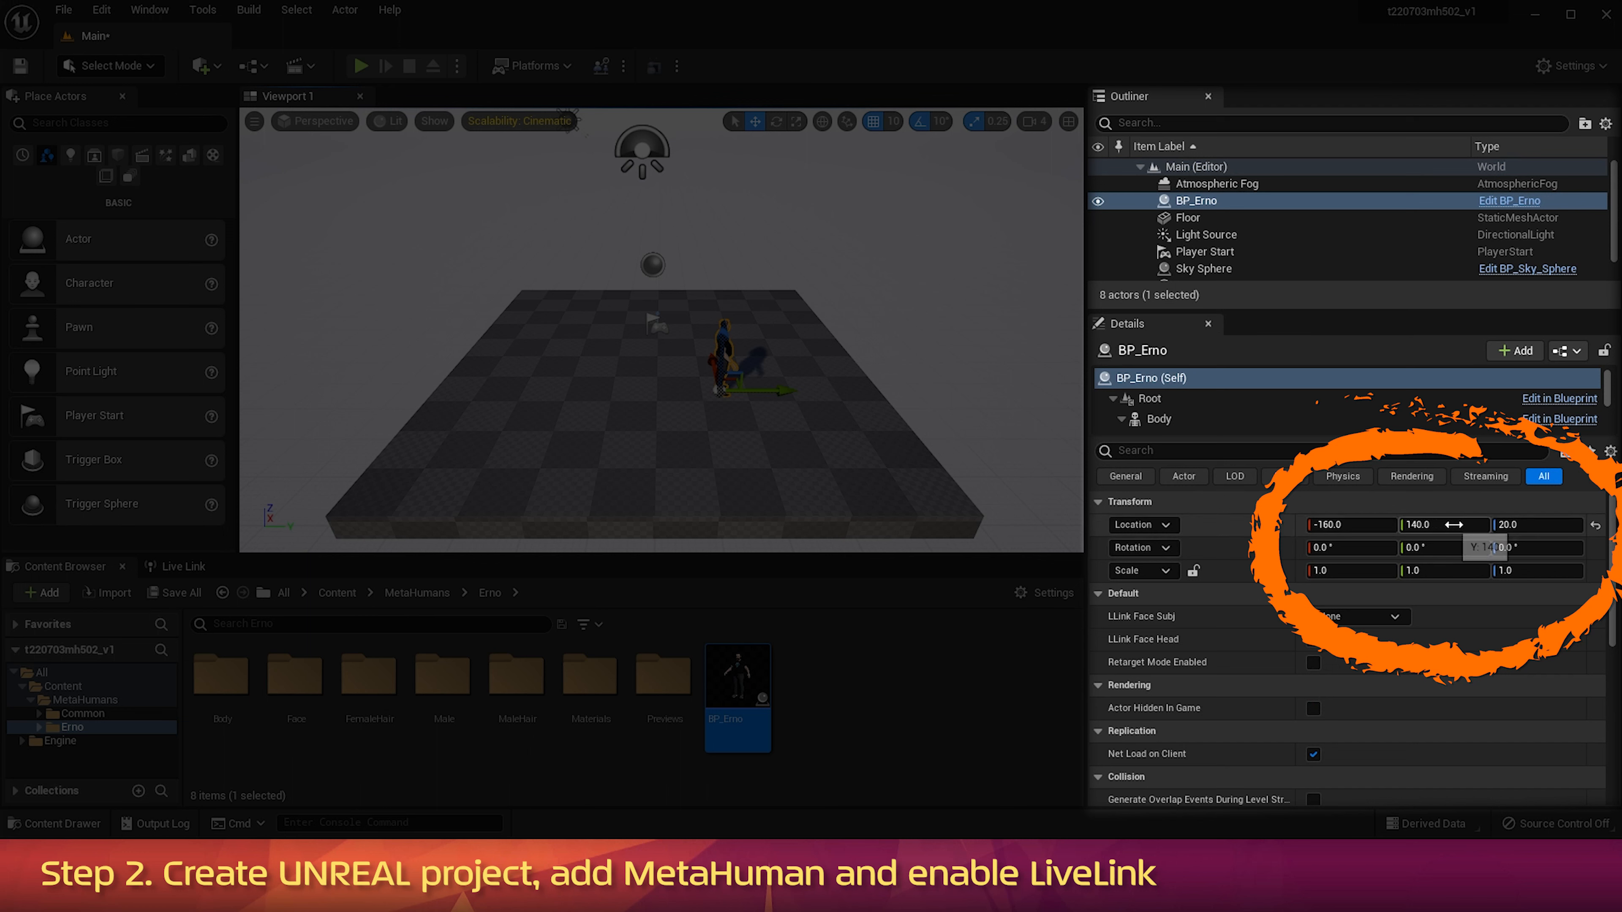
{"action": "left_click", "coordinate": [1596, 526]}
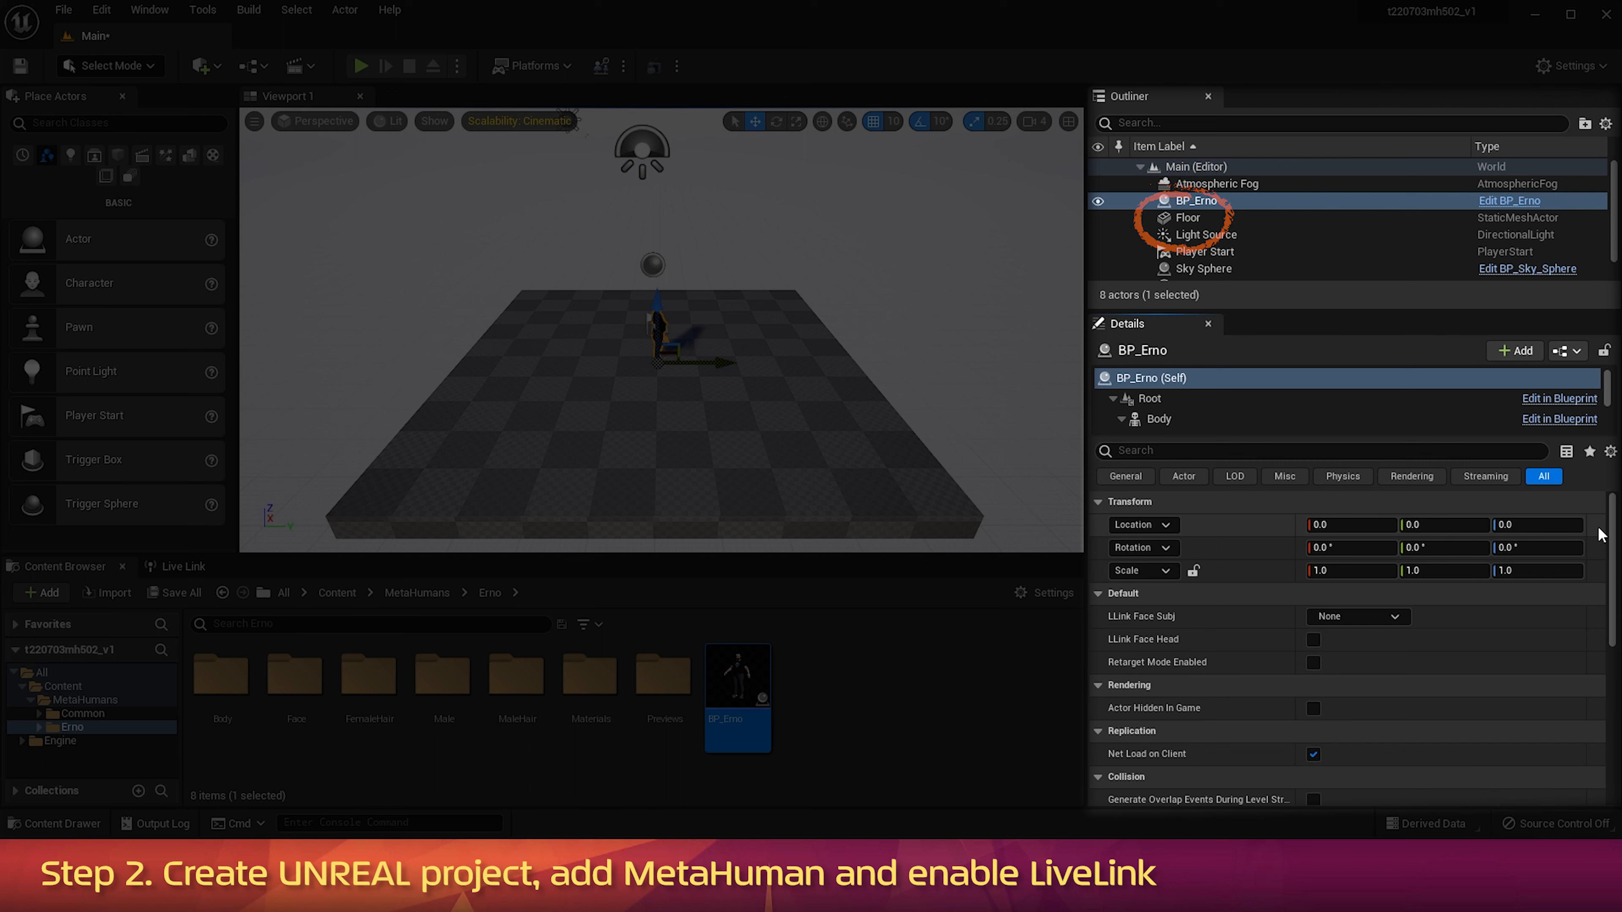
{"action": "left_click", "coordinate": [1198, 219]}
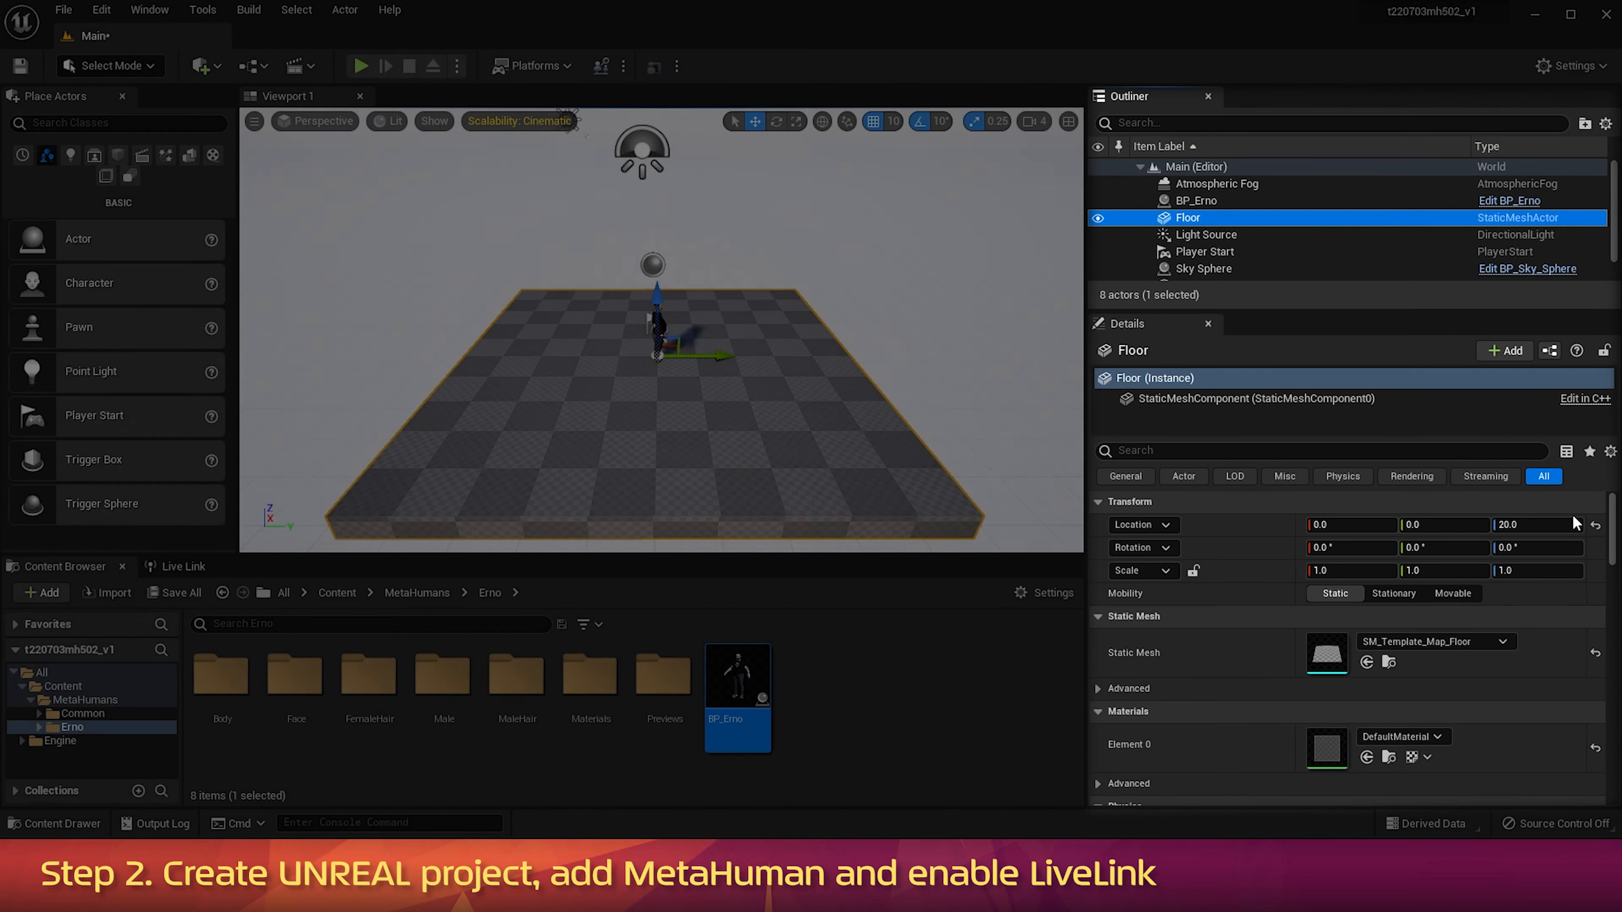
{"action": "left_click", "coordinate": [1596, 526]}
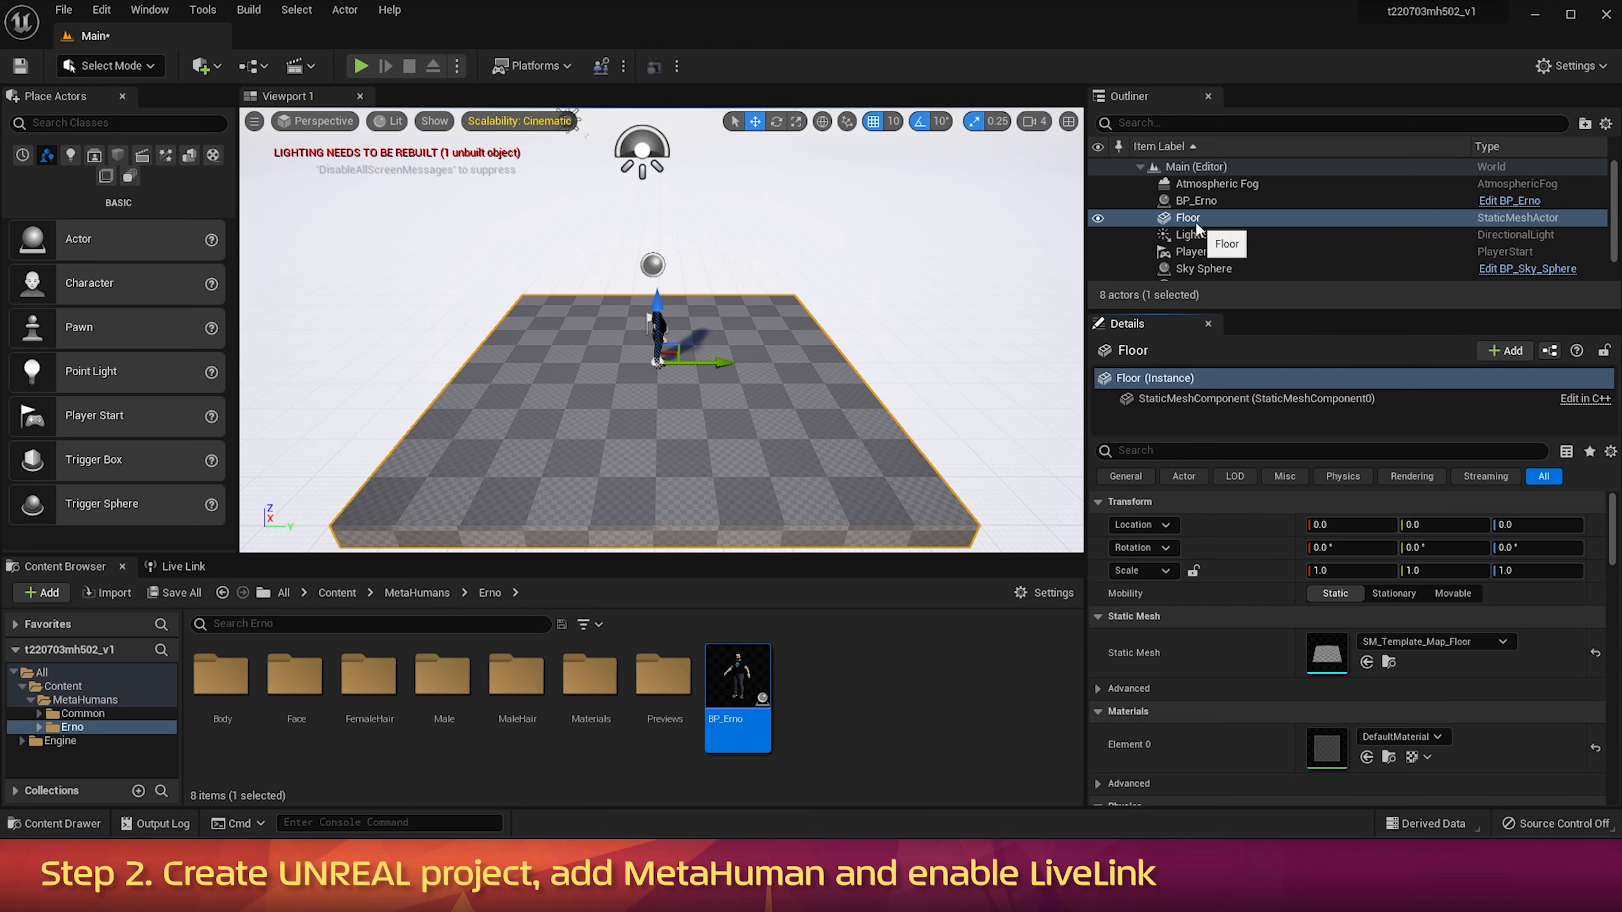
Step: Duplicate the Floor actor and rename the copy Wall
{"action": "left_click", "coordinate": [1166, 219]}
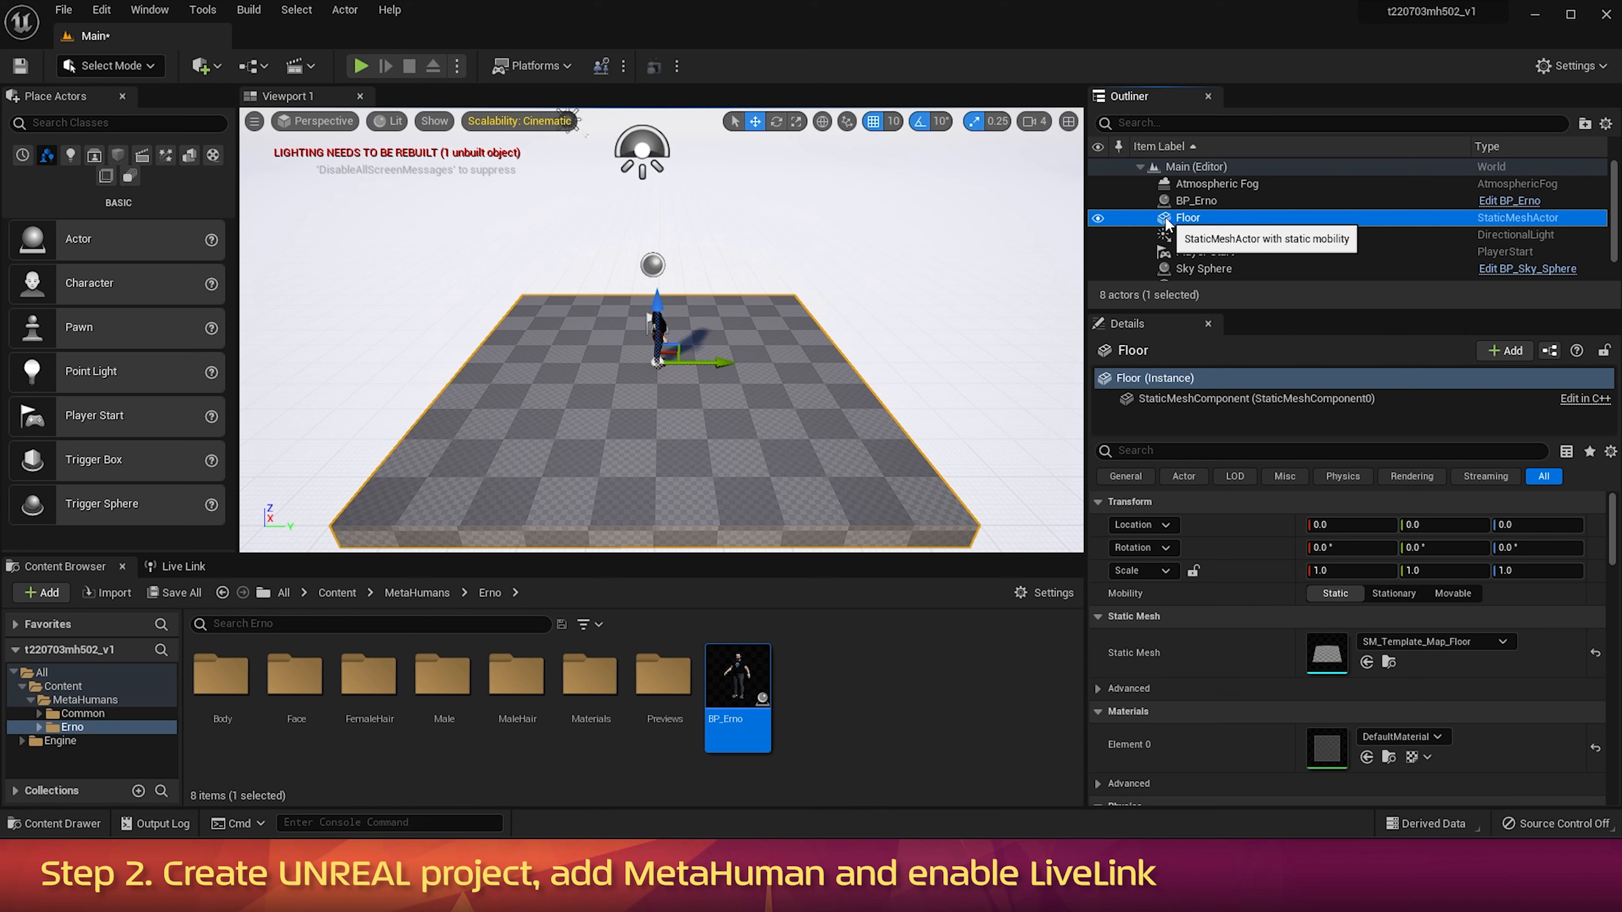
{"action": "key", "text": "ctrl+d"}
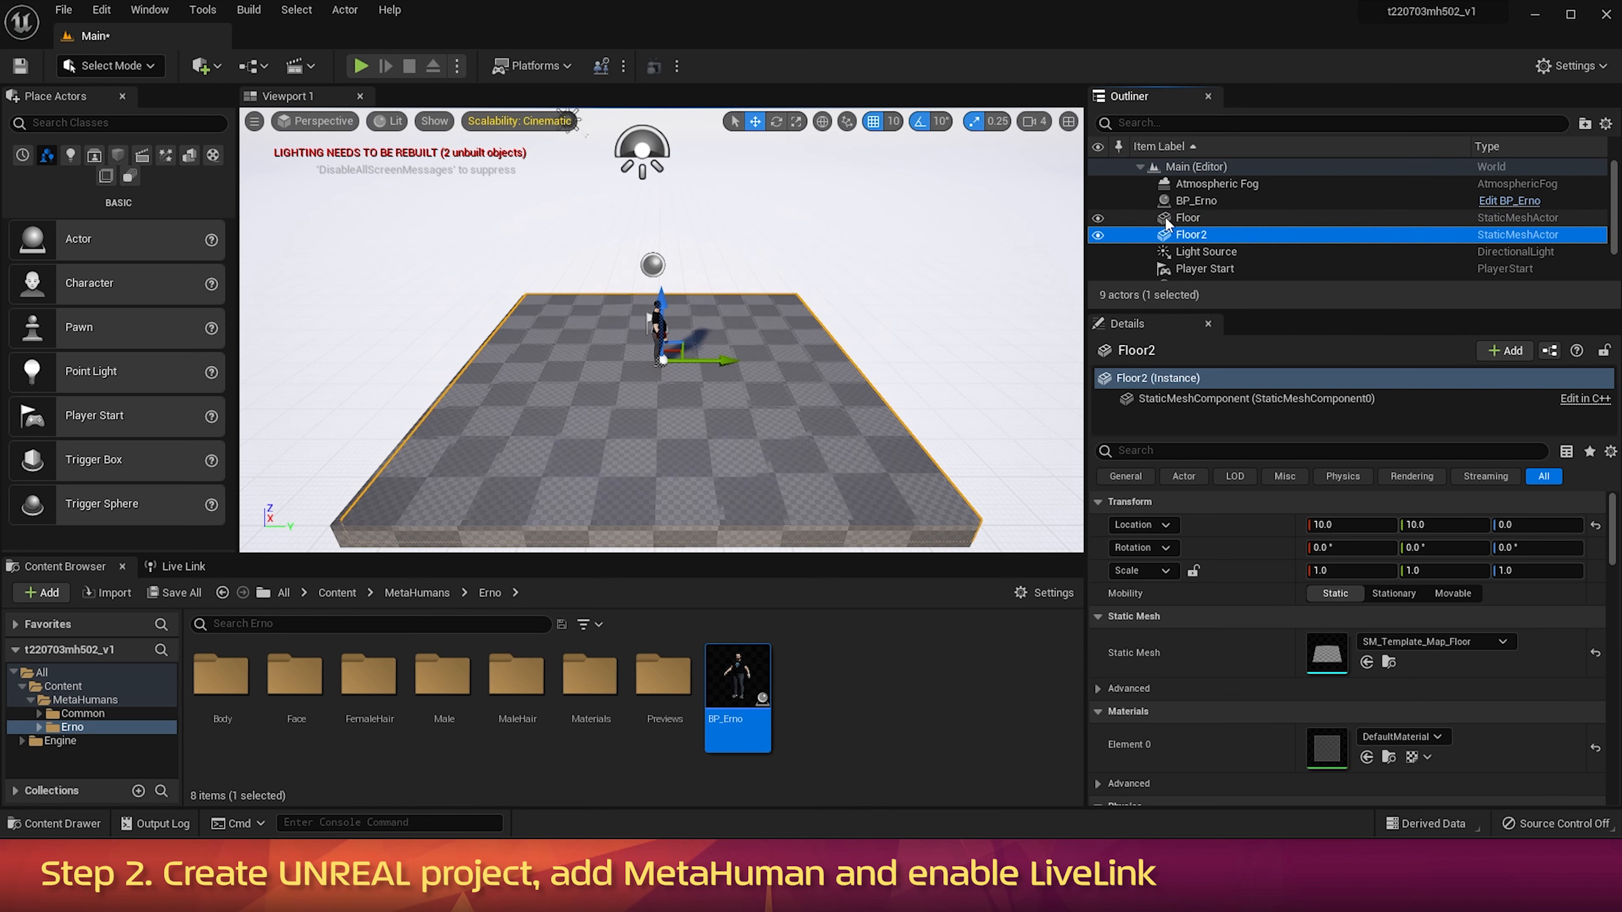
{"action": "left_click", "coordinate": [1192, 237]}
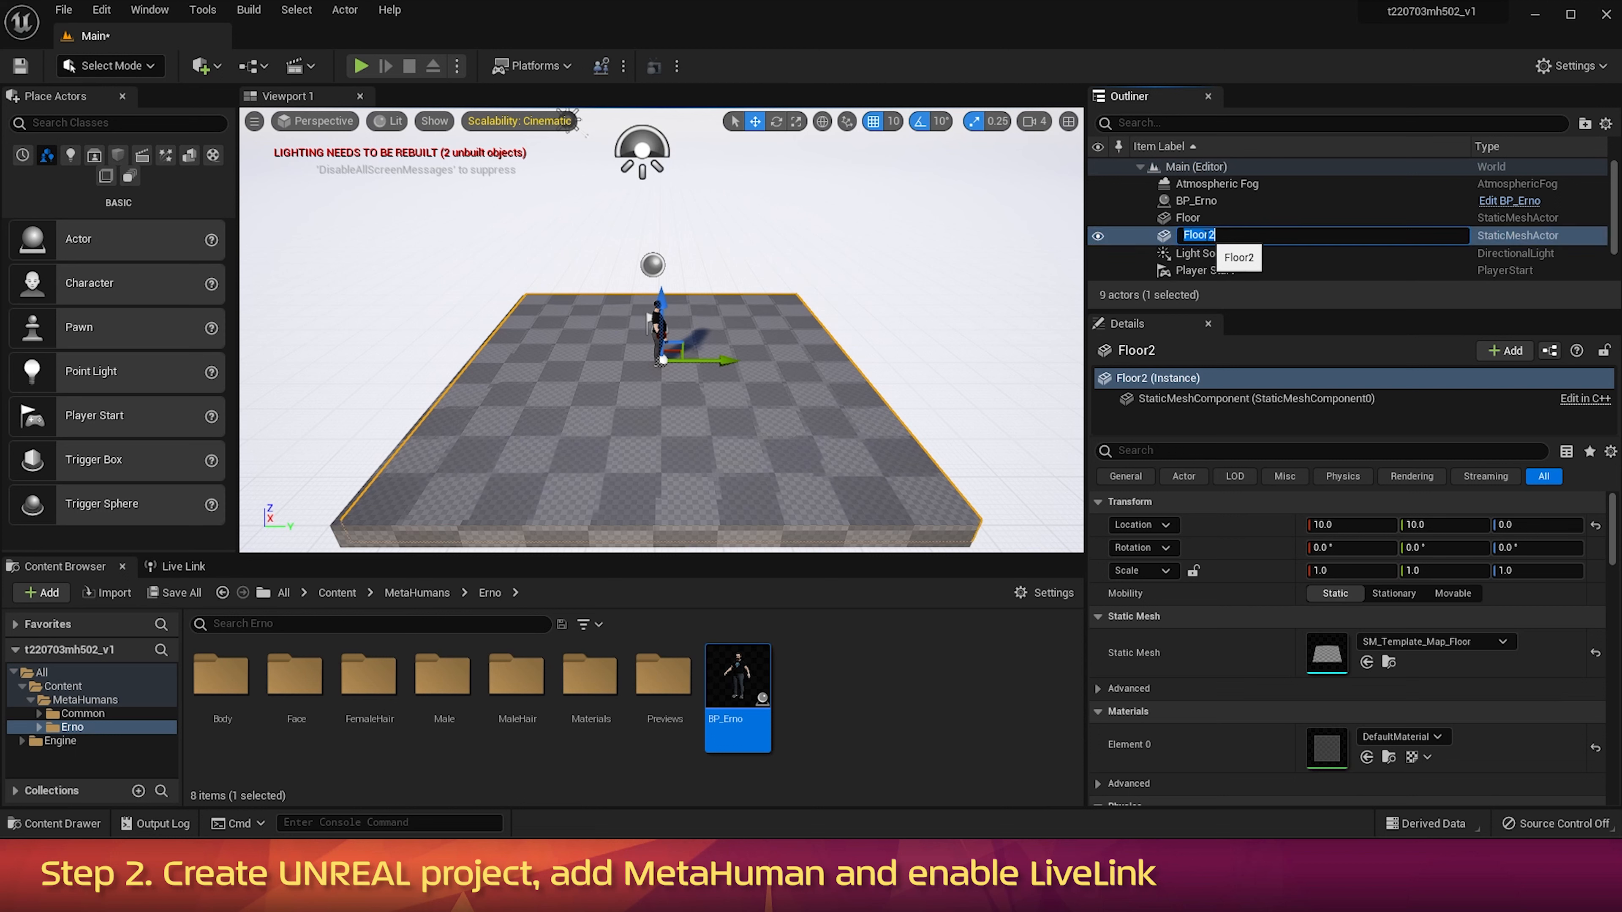
{"action": "type", "text": "Wall"}
{"action": "key", "text": "Return"}
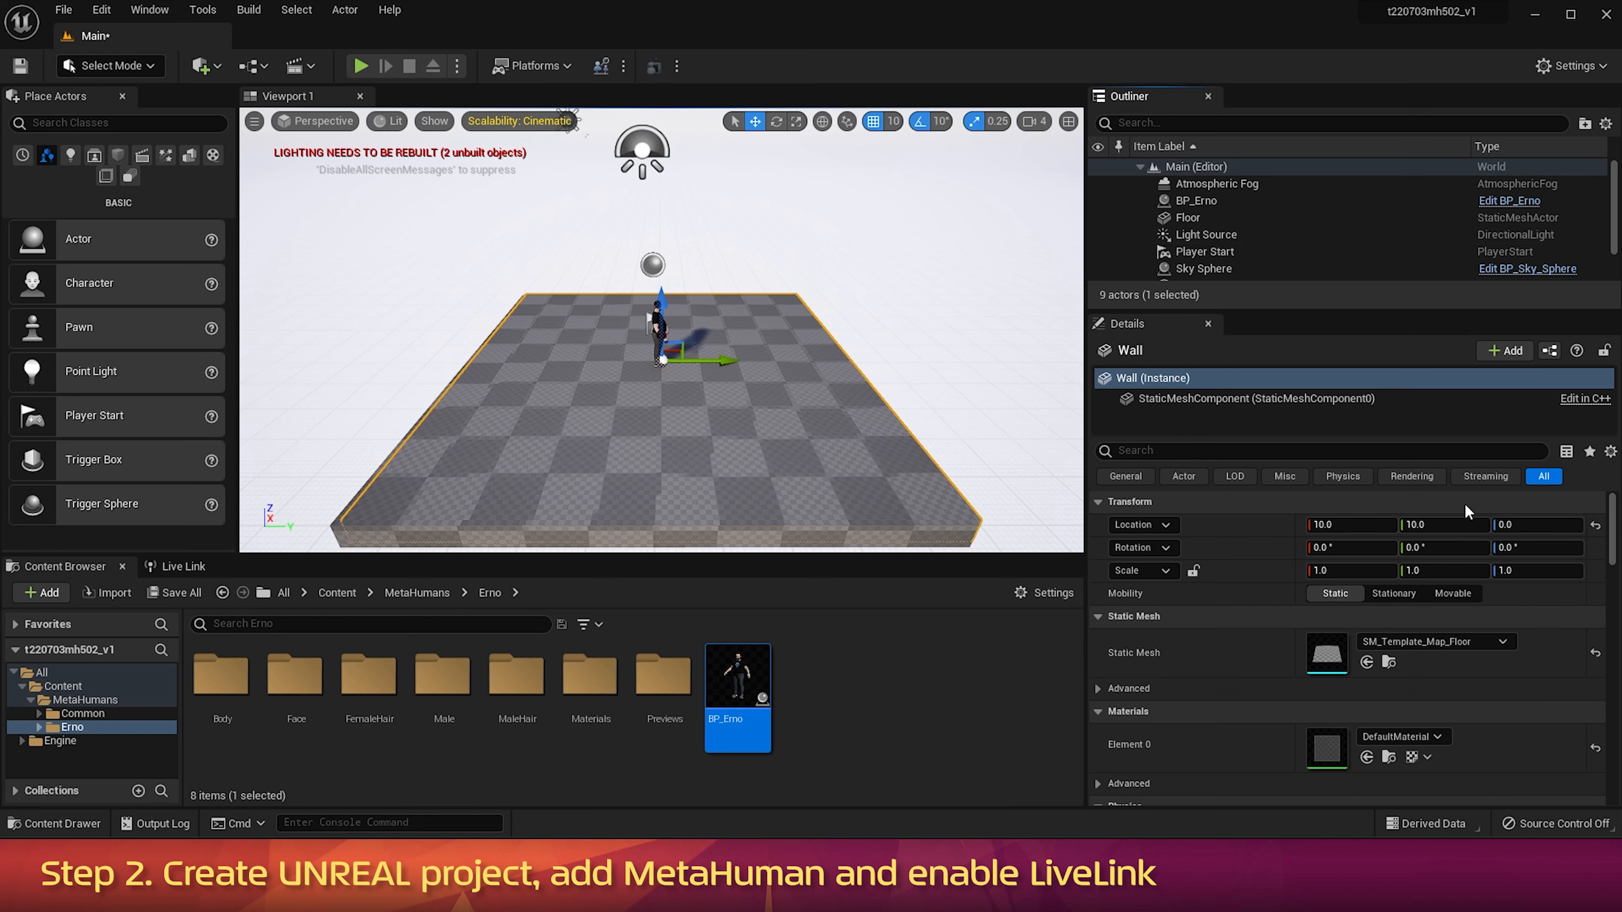
Step: Set the Wall's location to X -30 and Y -450
{"action": "left_click", "coordinate": [1350, 524]}
{"action": "type", "text": "-30"}
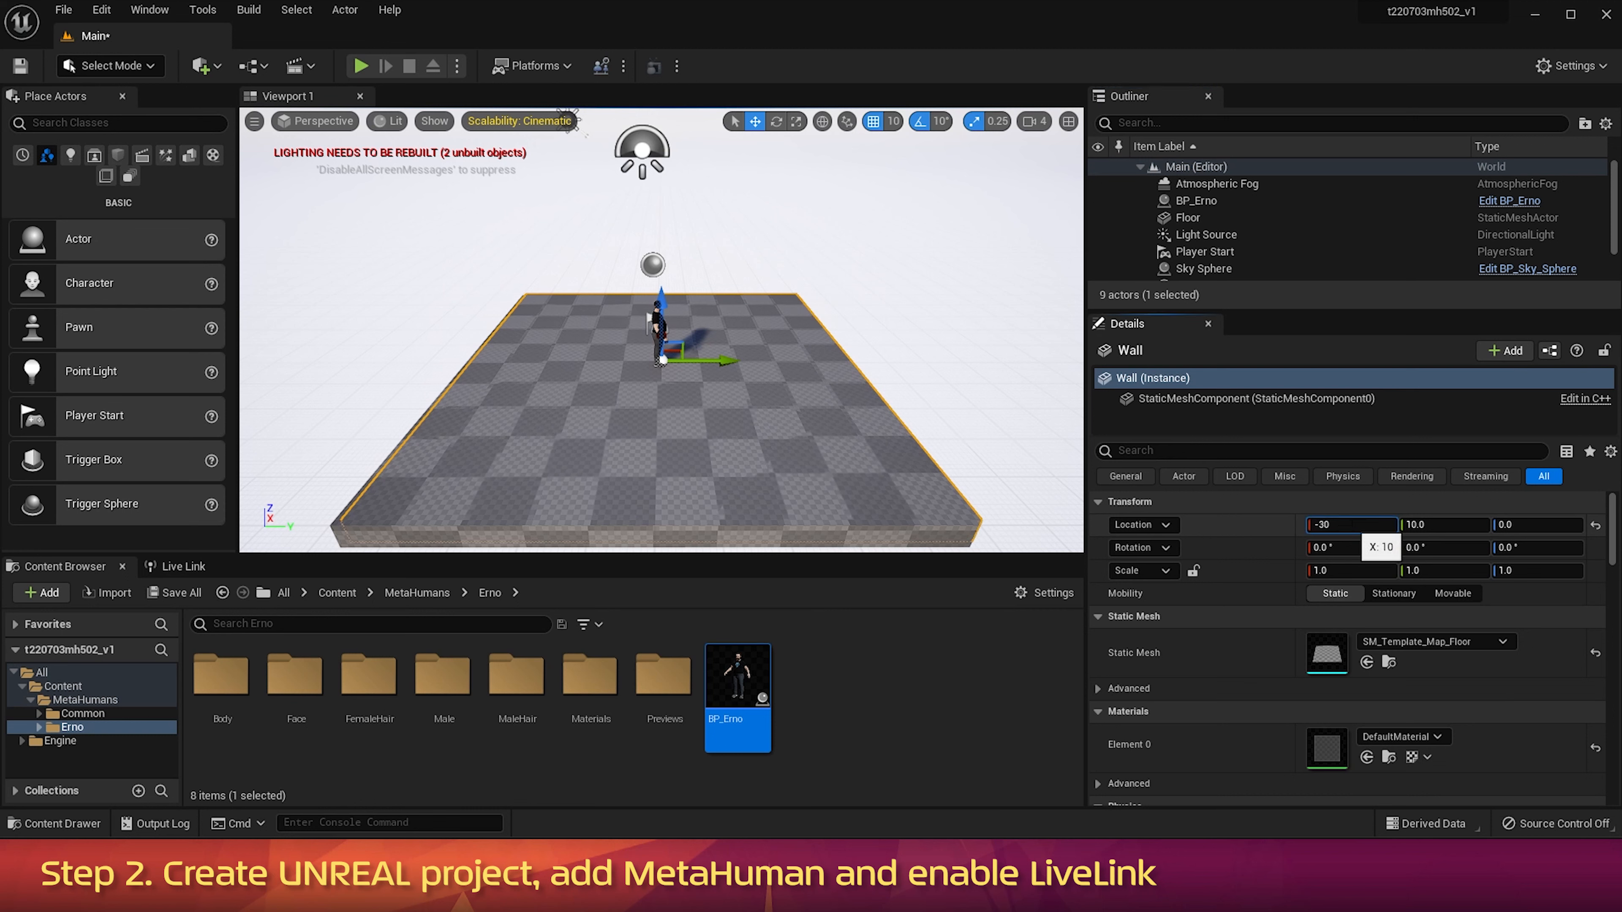
{"action": "key", "text": "Tab"}
{"action": "type", "text": "-450"}
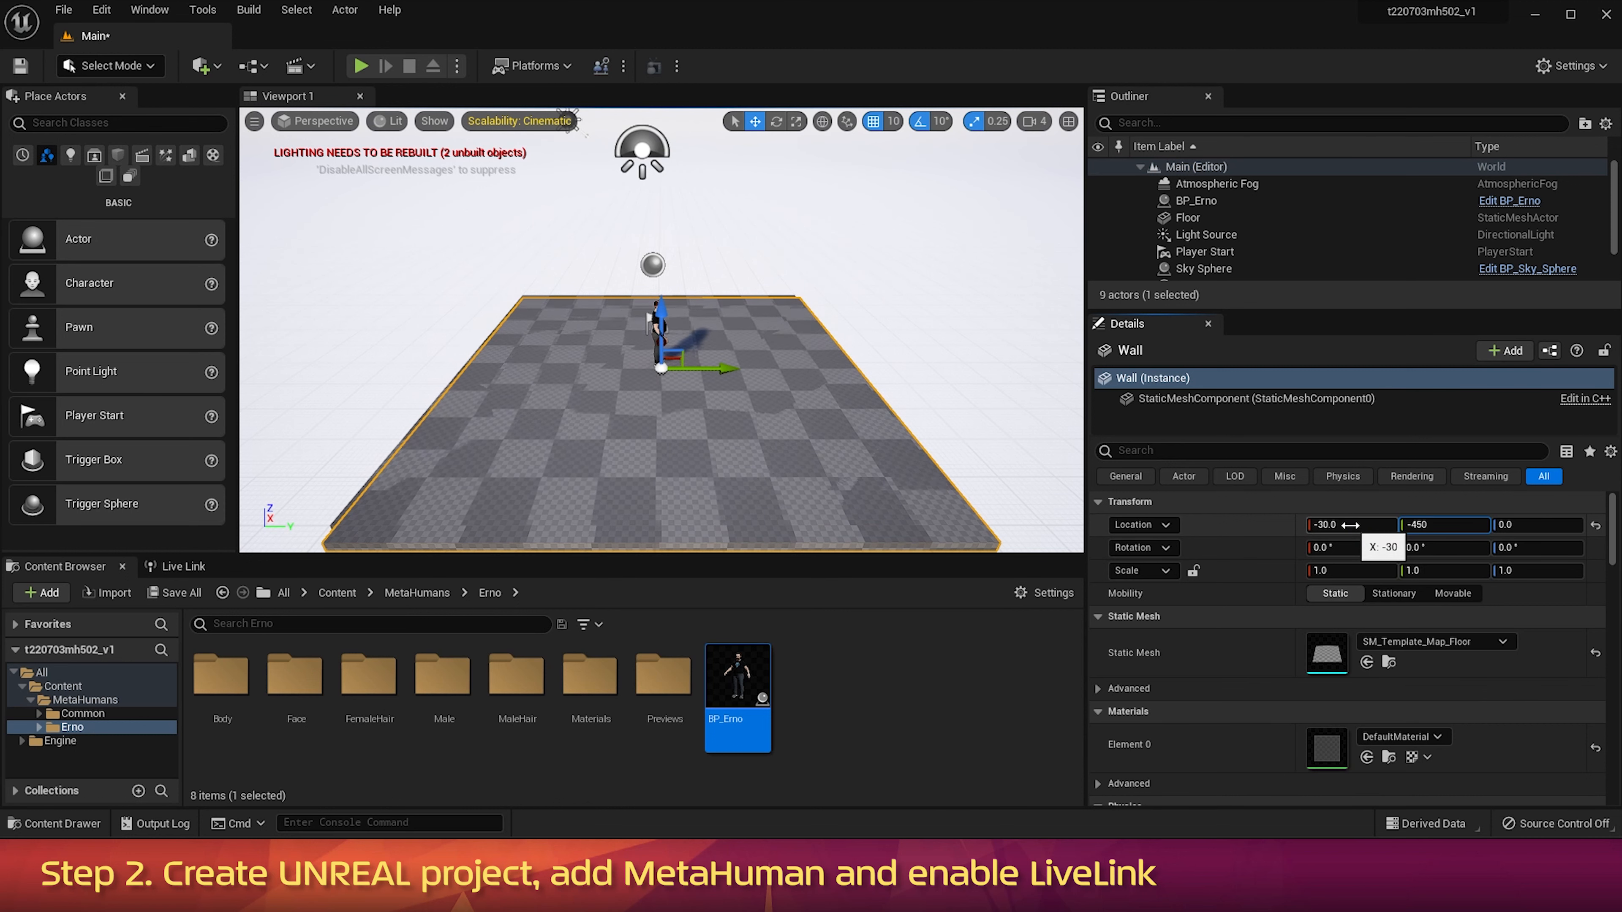
{"action": "key", "text": "Return"}
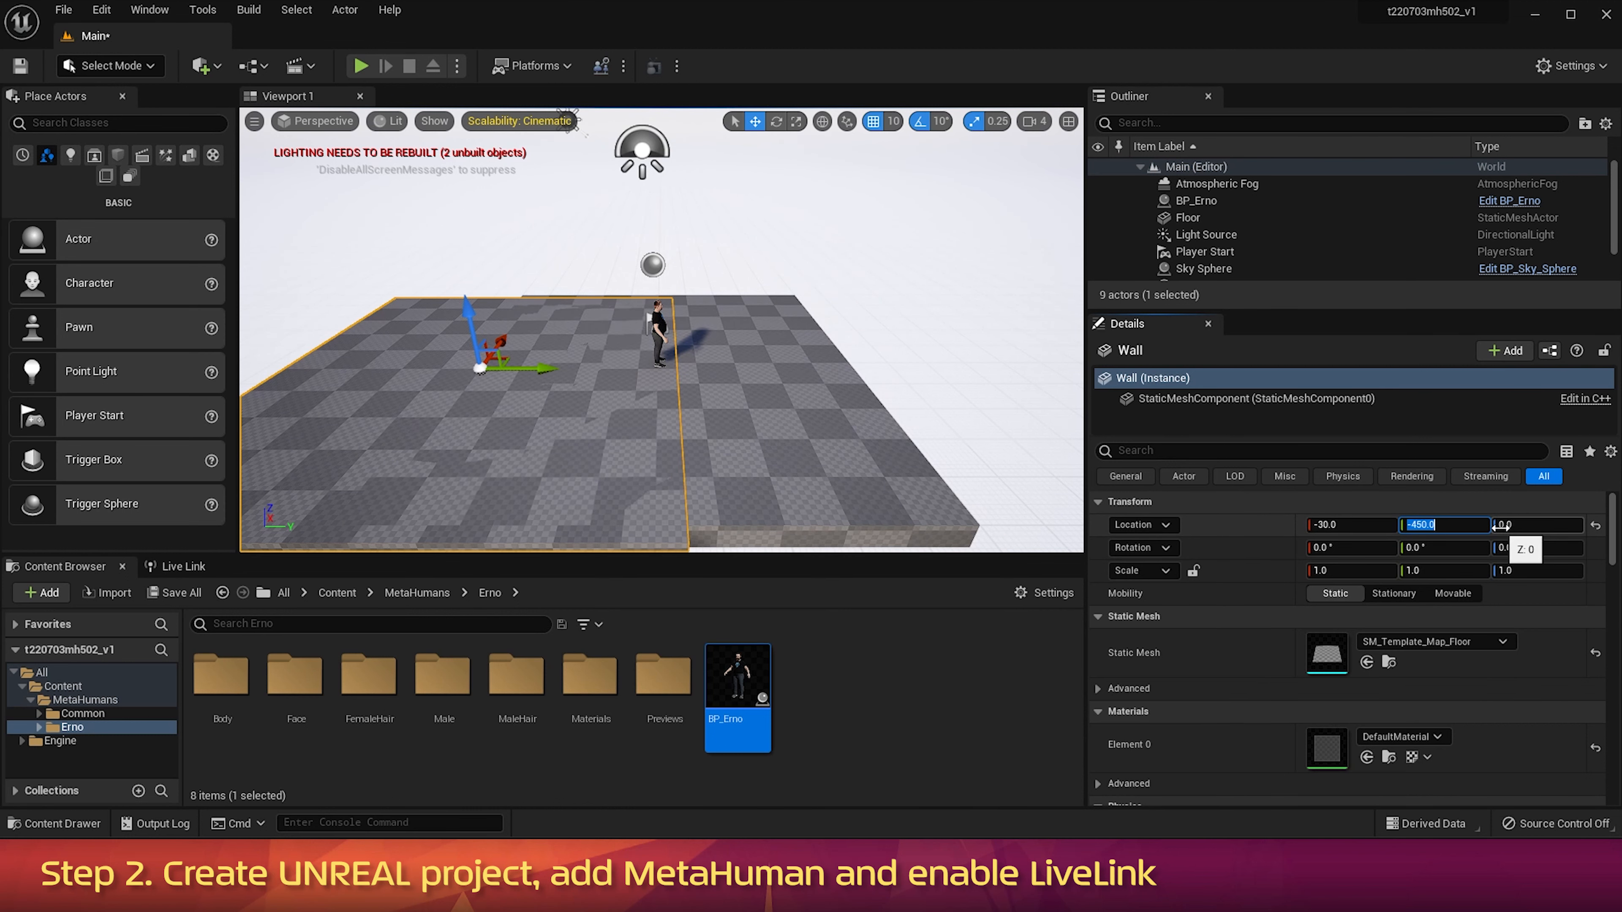
Step: Stand the Wall upright by setting its X rotation to 90° and its Y rotation to 0°
{"action": "left_click", "coordinate": [1352, 547]}
{"action": "type", "text": "90"}
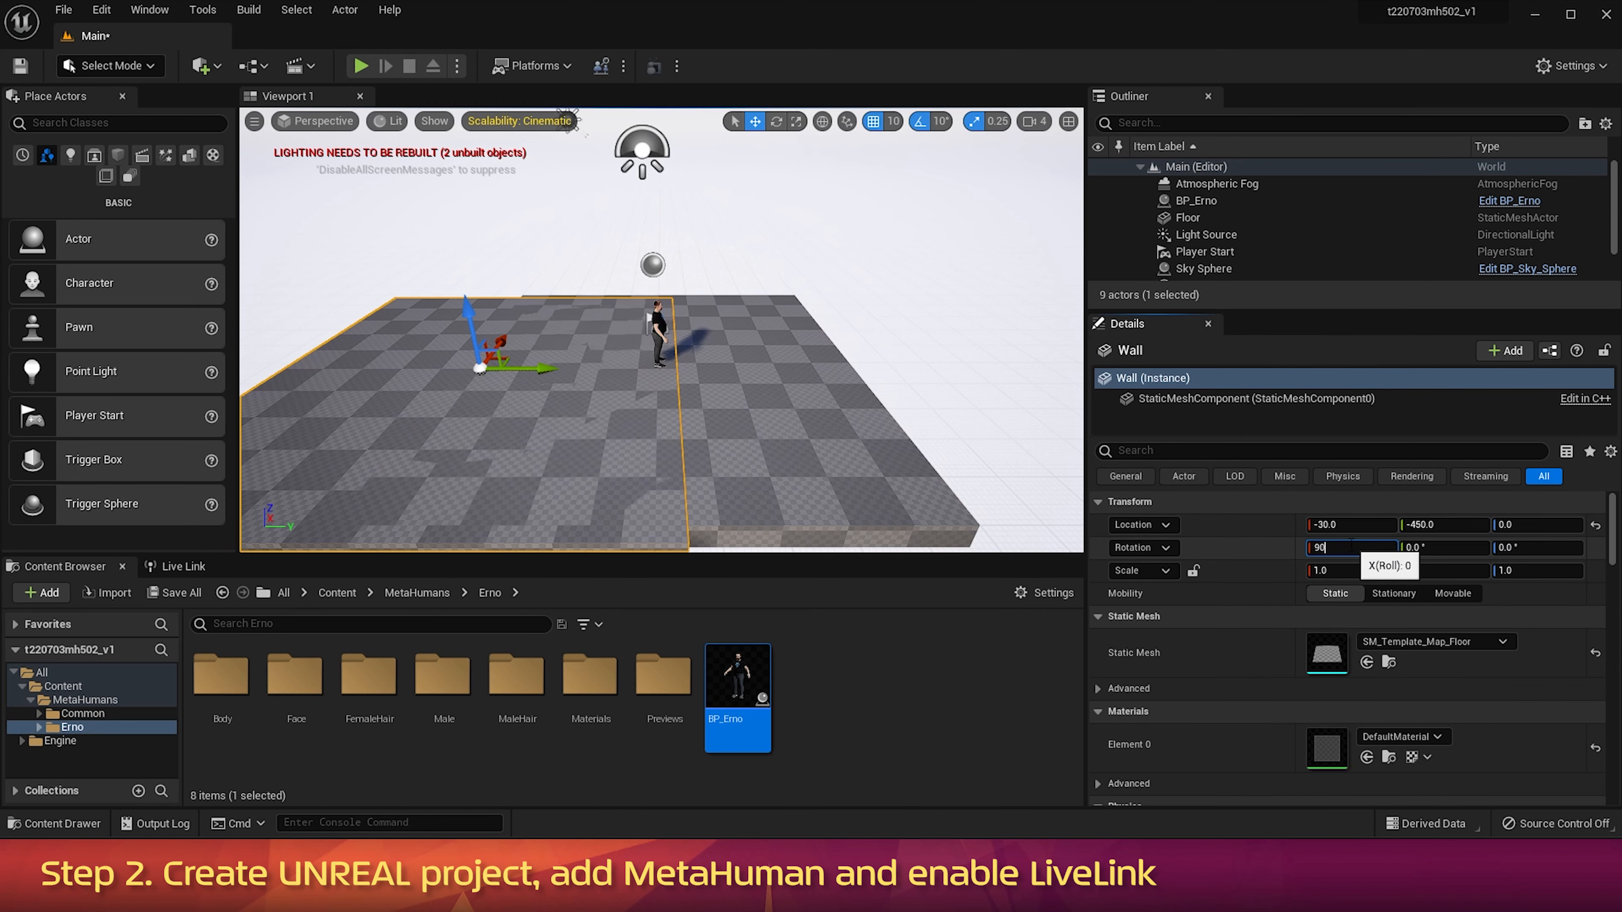
{"action": "key", "text": "Tab"}
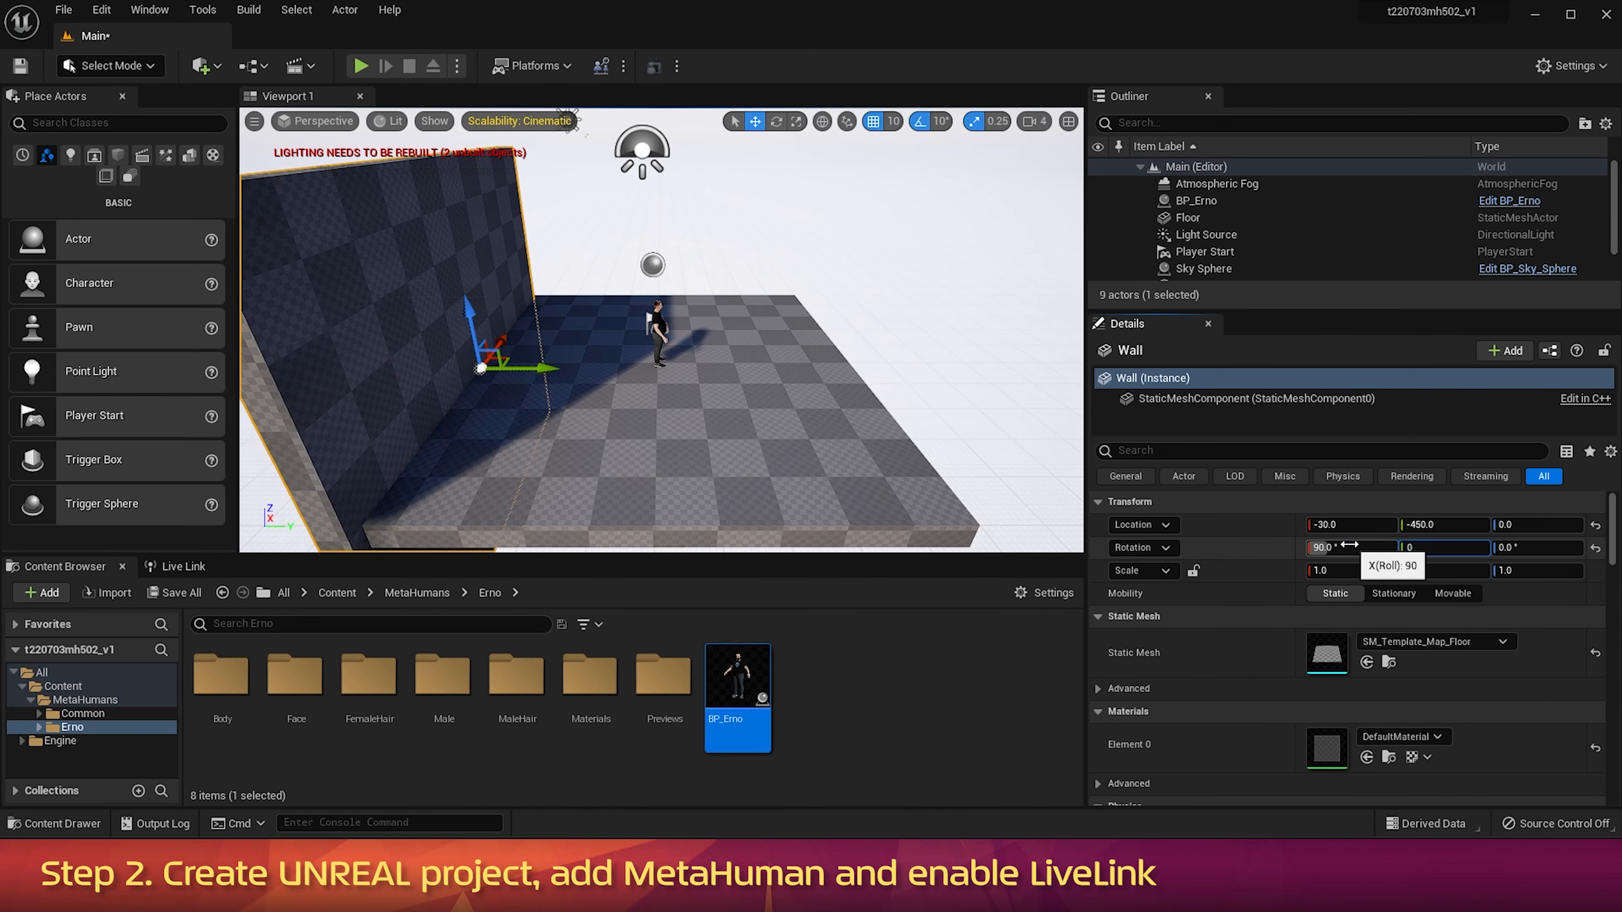
{"action": "type", "text": "0"}
{"action": "key", "text": "Tab"}
{"action": "key", "text": "Return"}
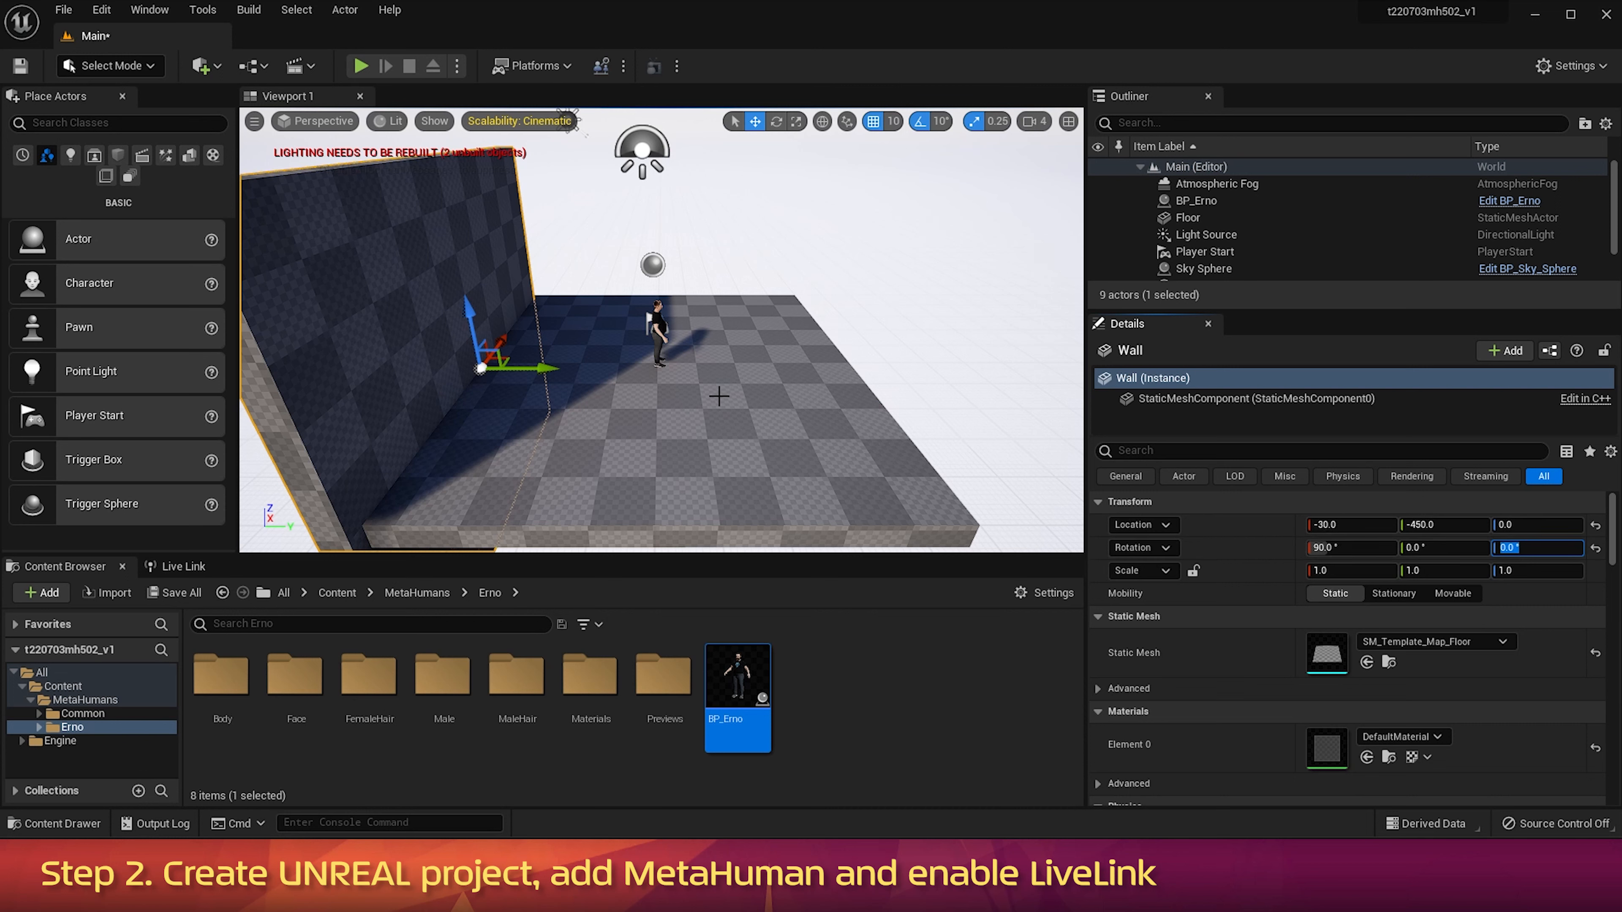
Step: Switch the level viewport type to Cinematic Viewport
{"action": "left_click", "coordinate": [315, 128]}
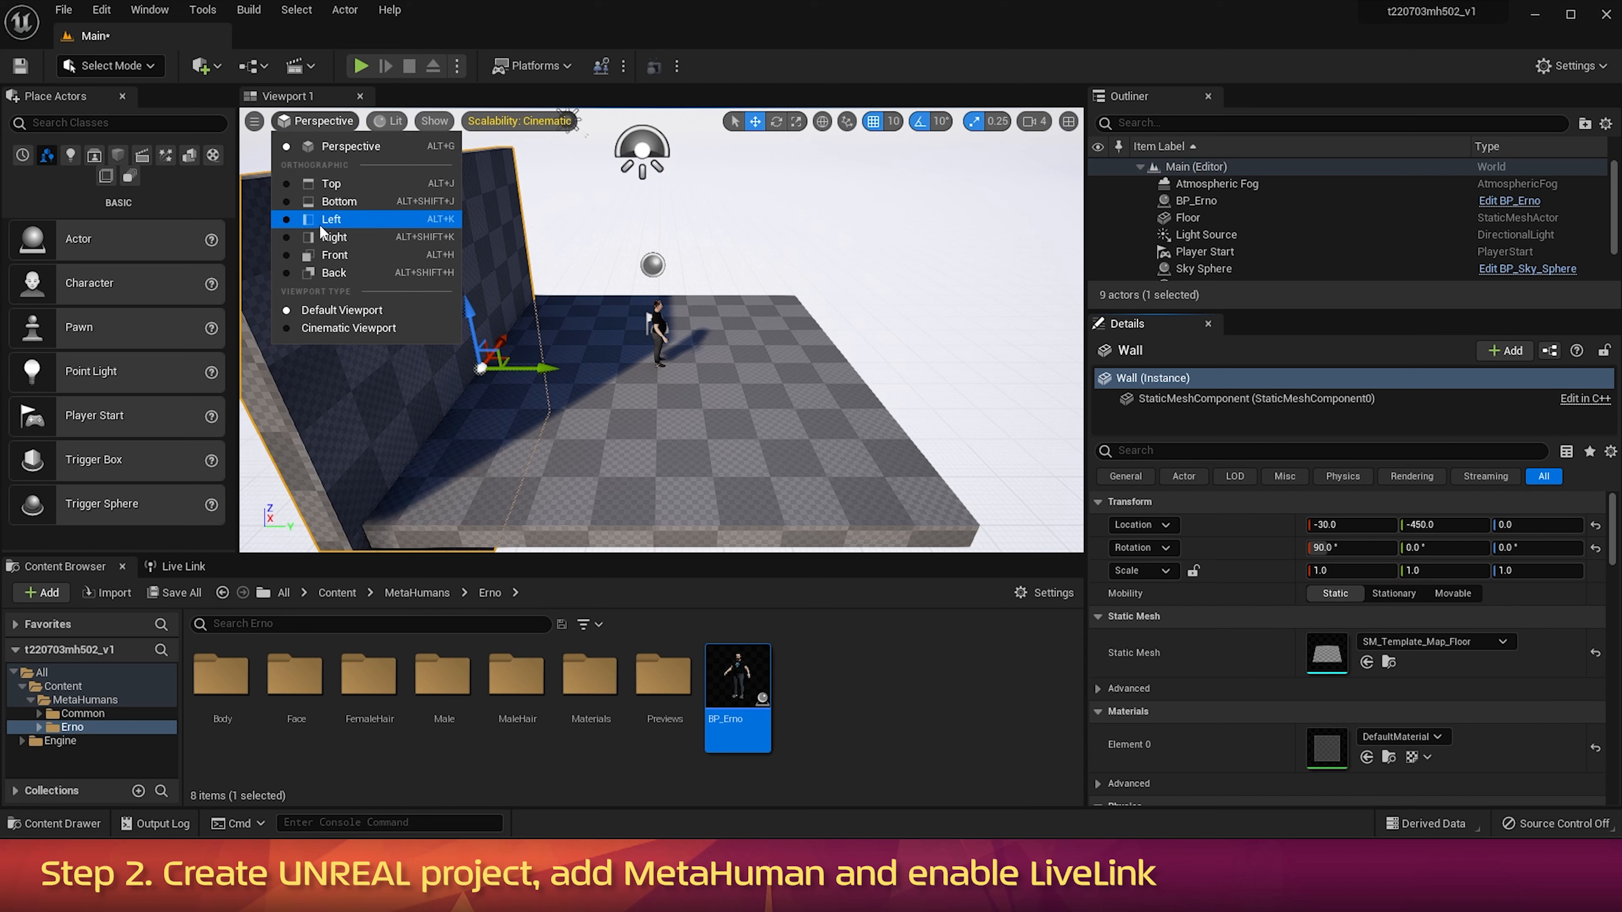
{"action": "left_click", "coordinate": [327, 329]}
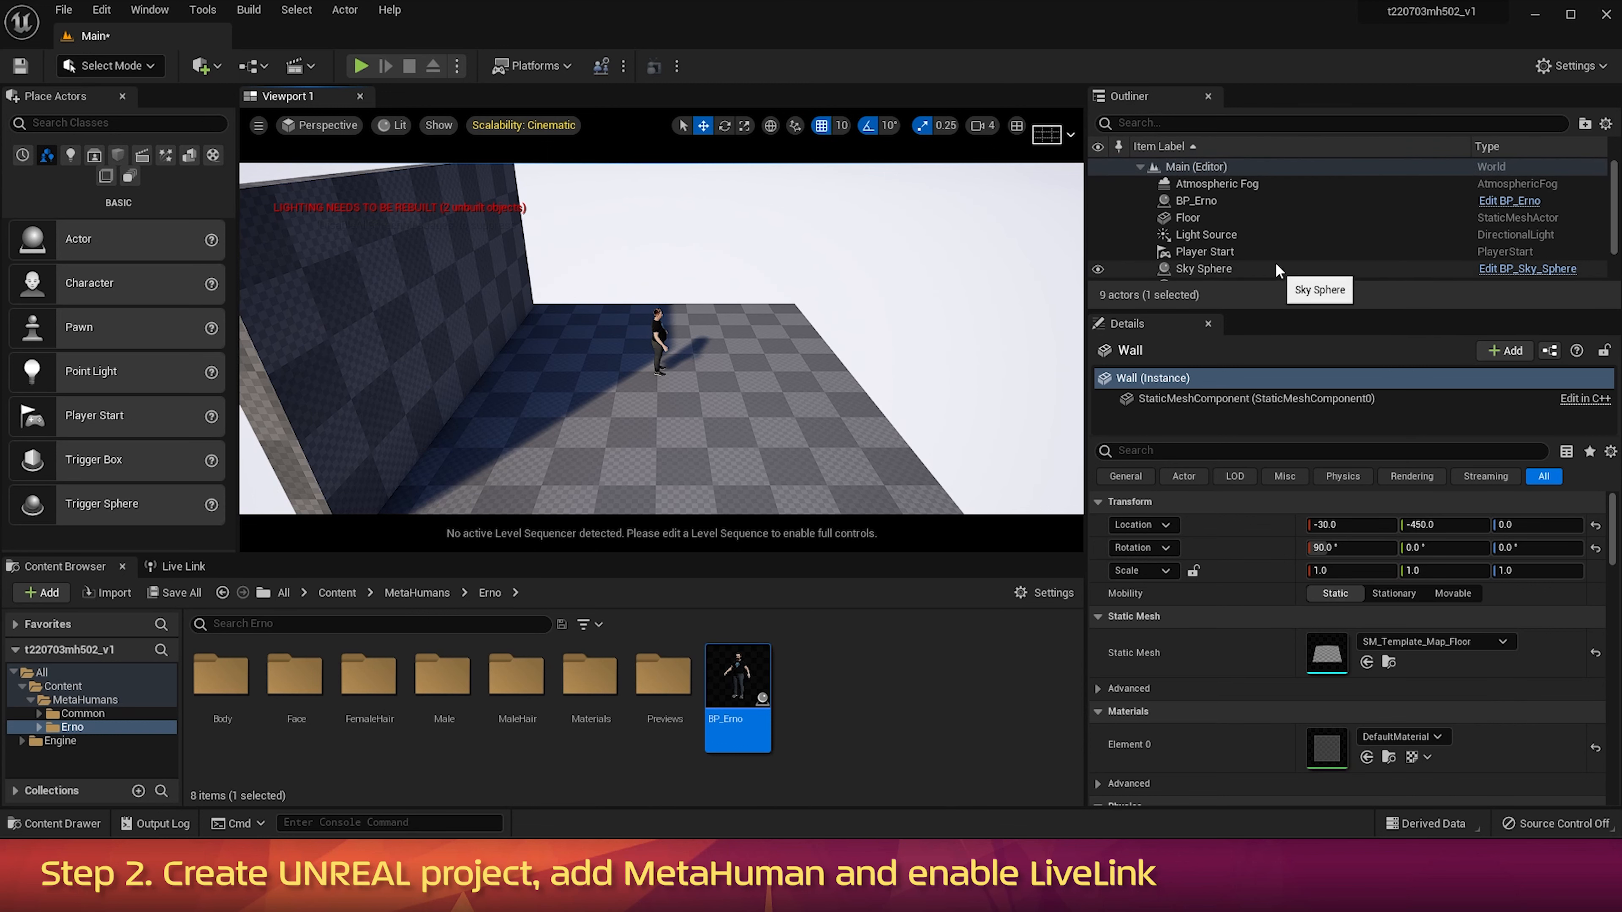
Step: Set Forced LOD to 0 on the LODSync component of the BP_Erno blueprint, and compile and save the blueprint
{"action": "left_click", "coordinate": [1501, 202]}
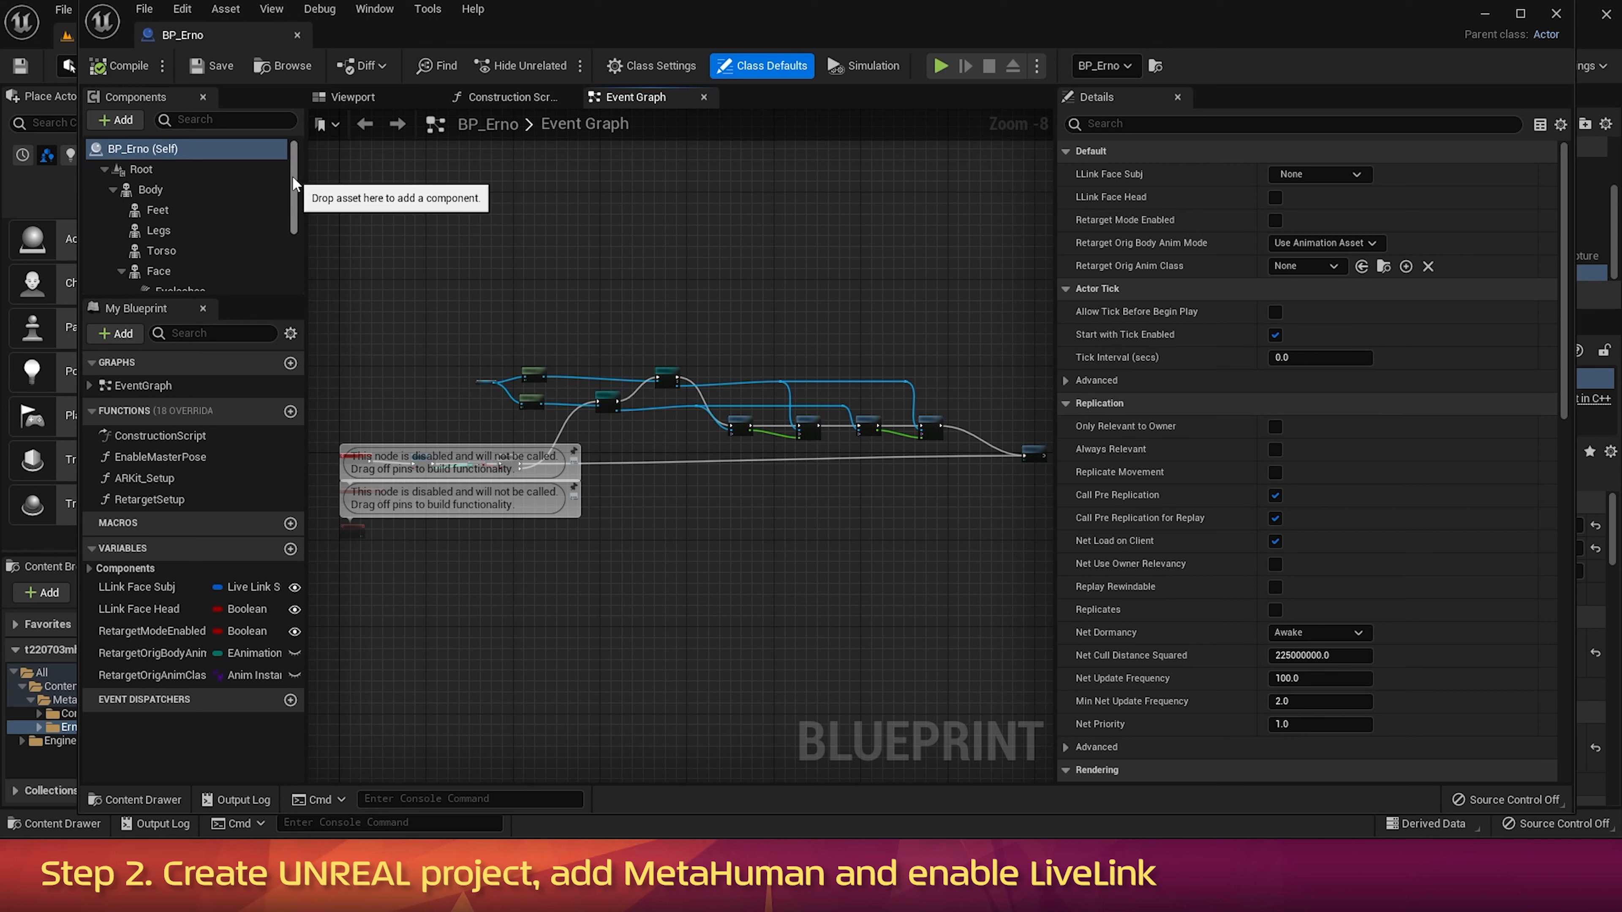
{"action": "left_click_drag", "start_coordinate": [293, 178], "coordinate": [296, 250]}
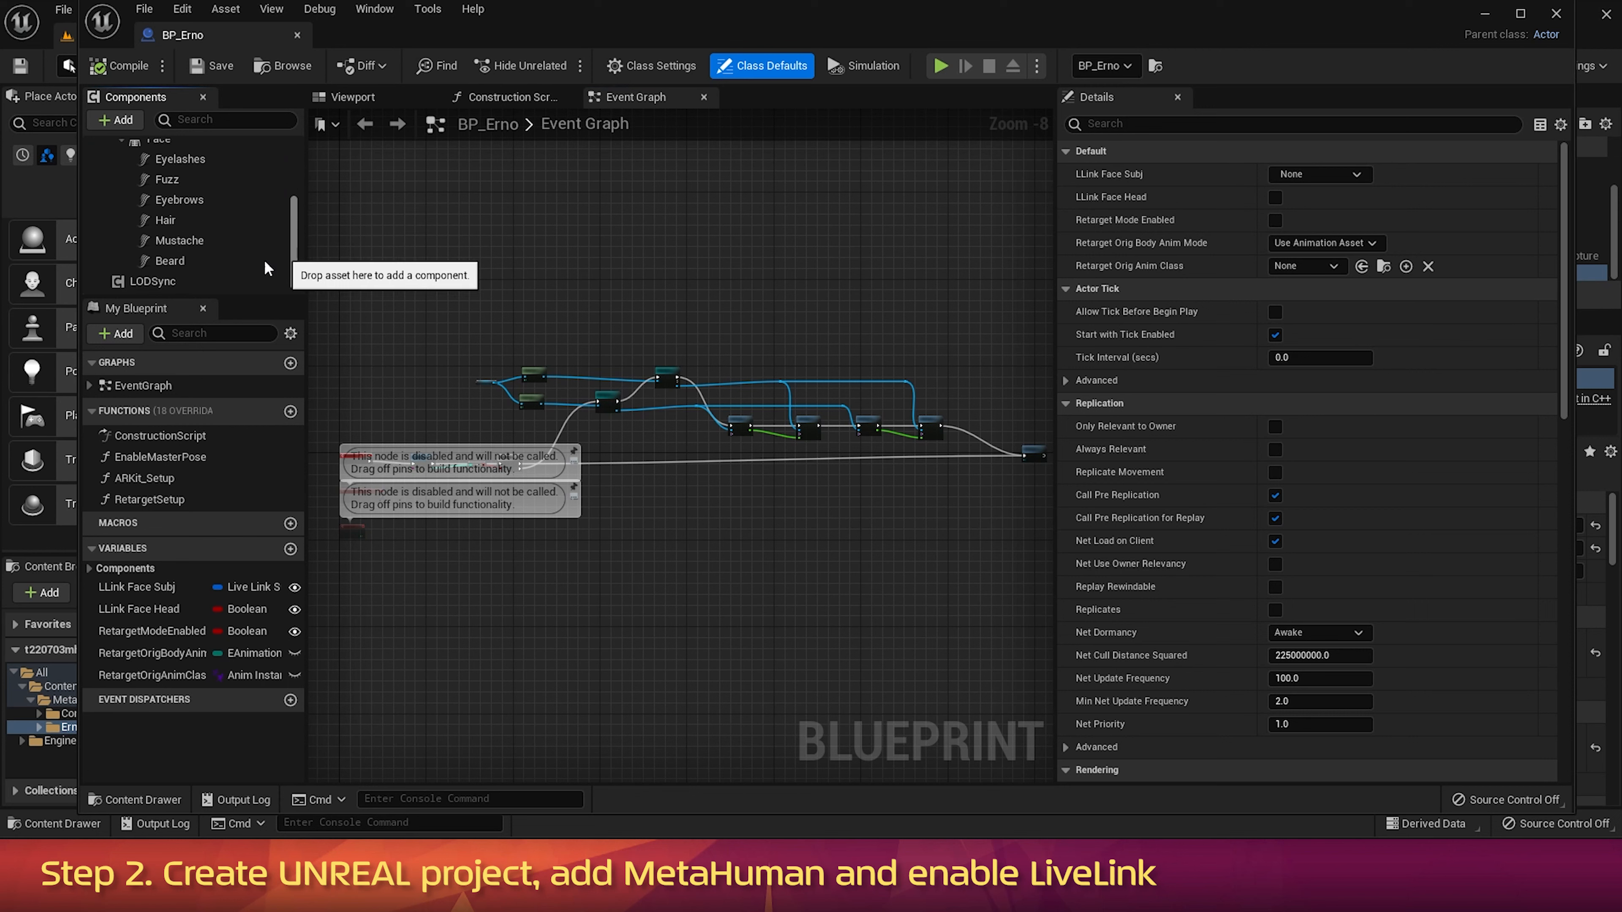
{"action": "left_click", "coordinate": [156, 281]}
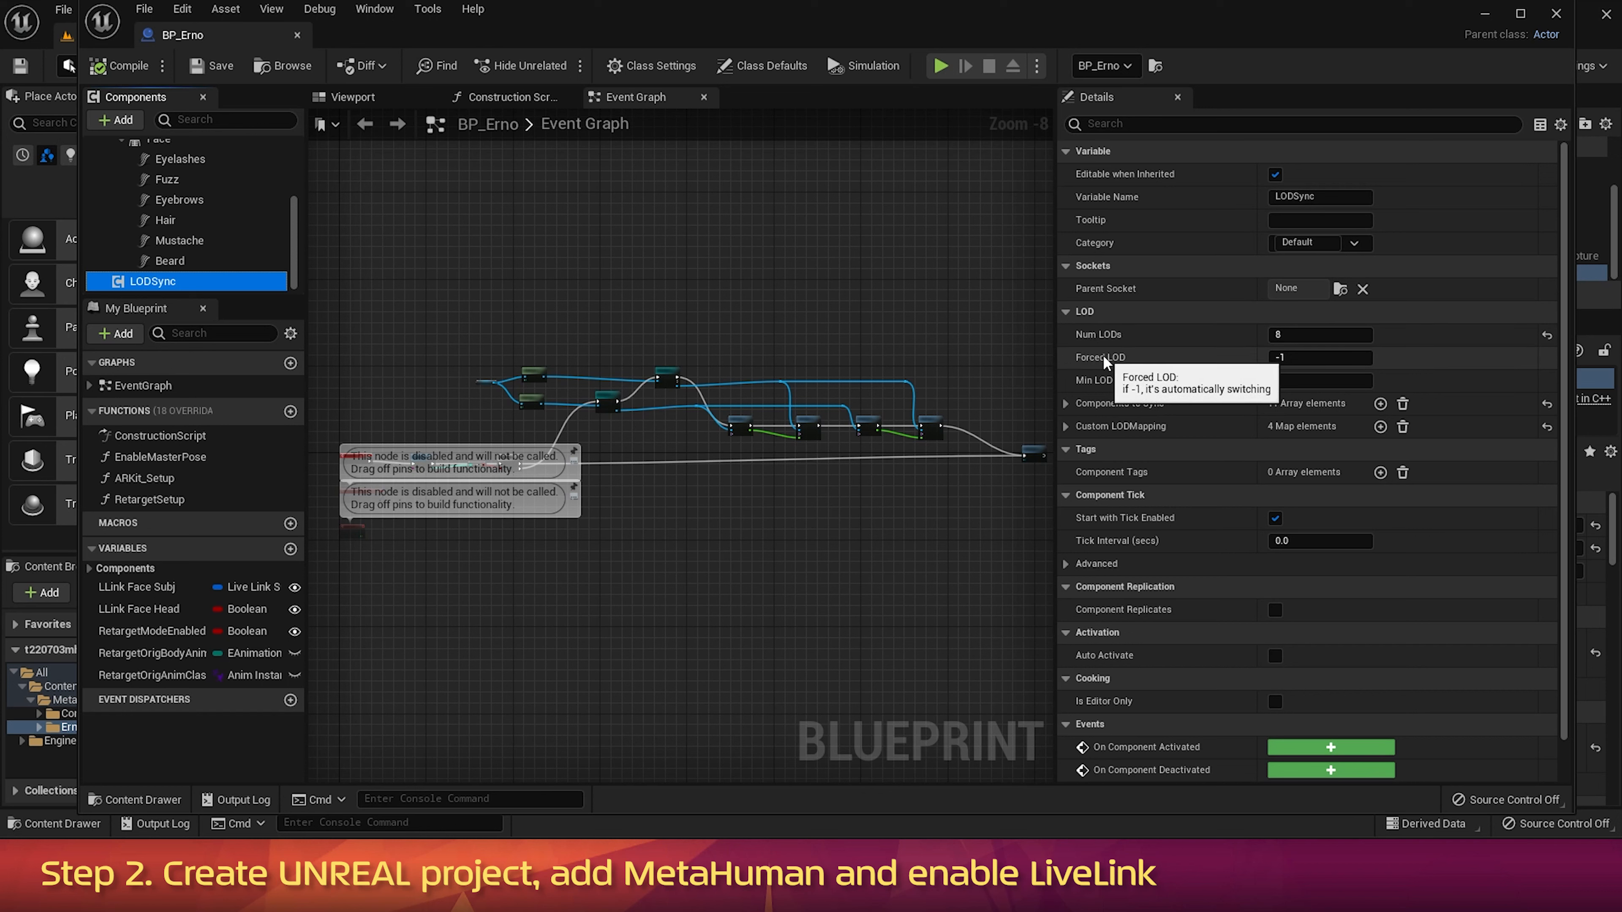
{"action": "left_click", "coordinate": [1281, 357]}
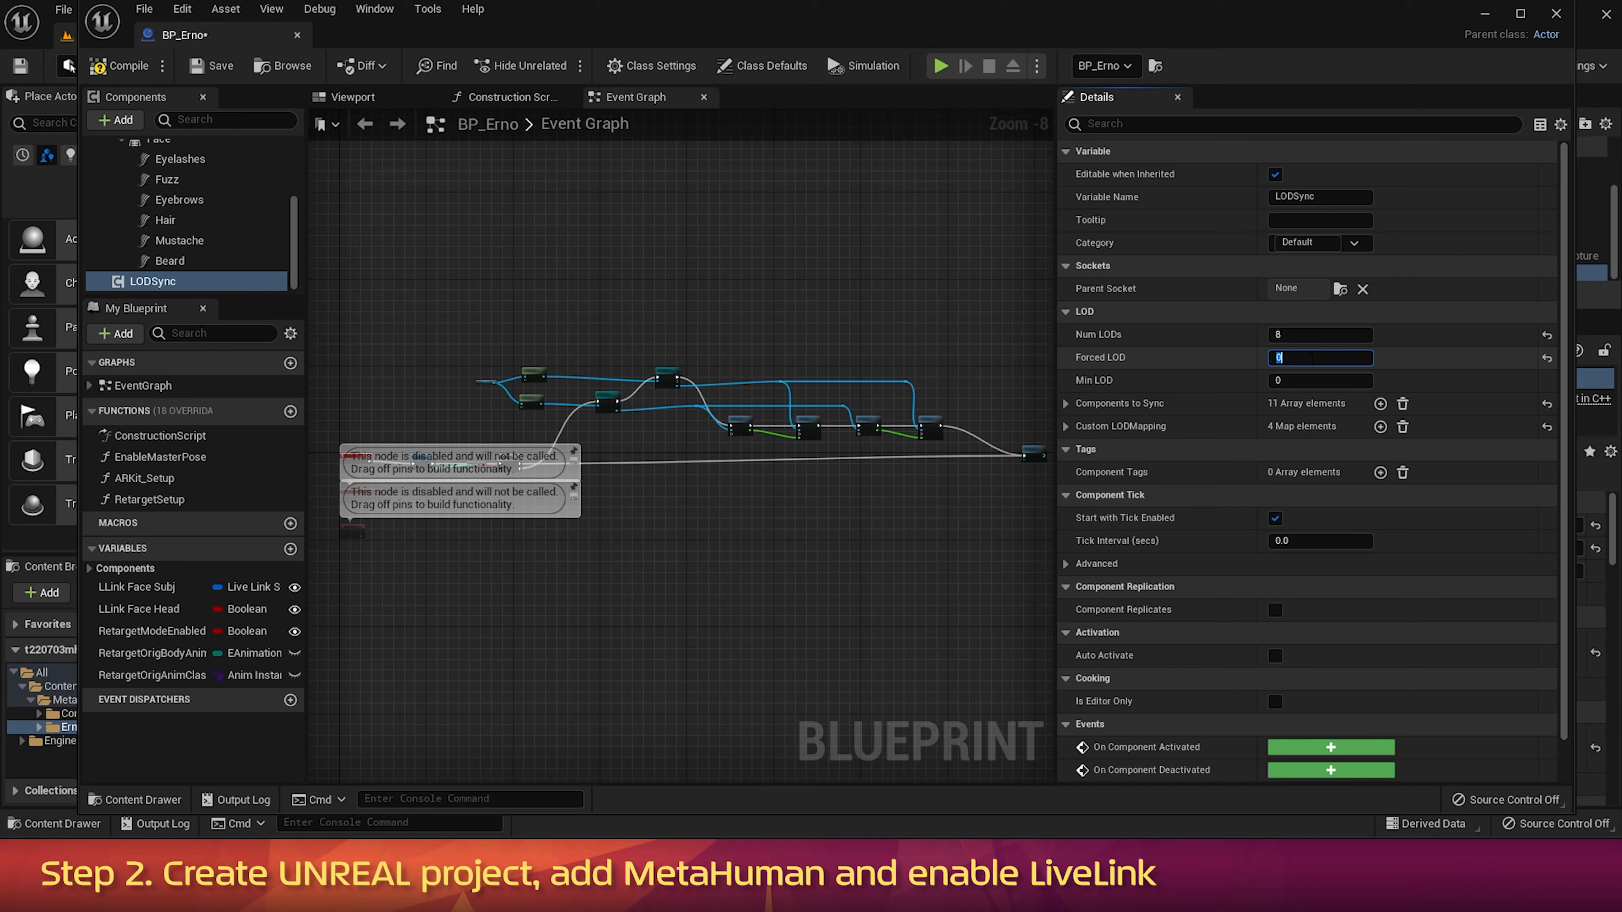
{"action": "left_click", "coordinate": [127, 69]}
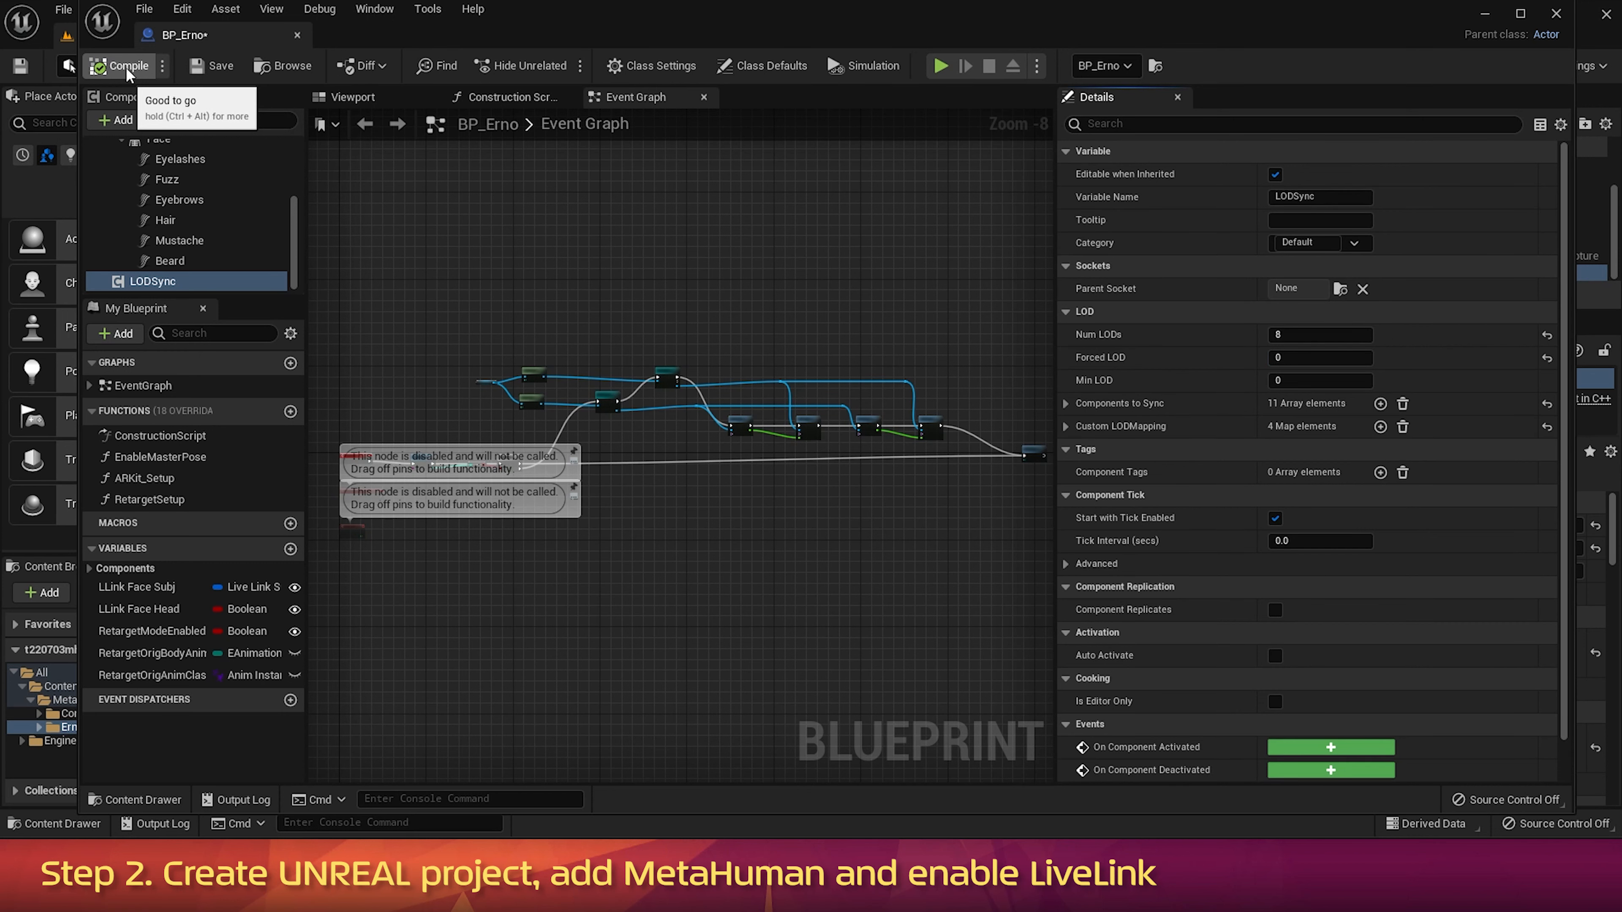
{"action": "left_click", "coordinate": [214, 66]}
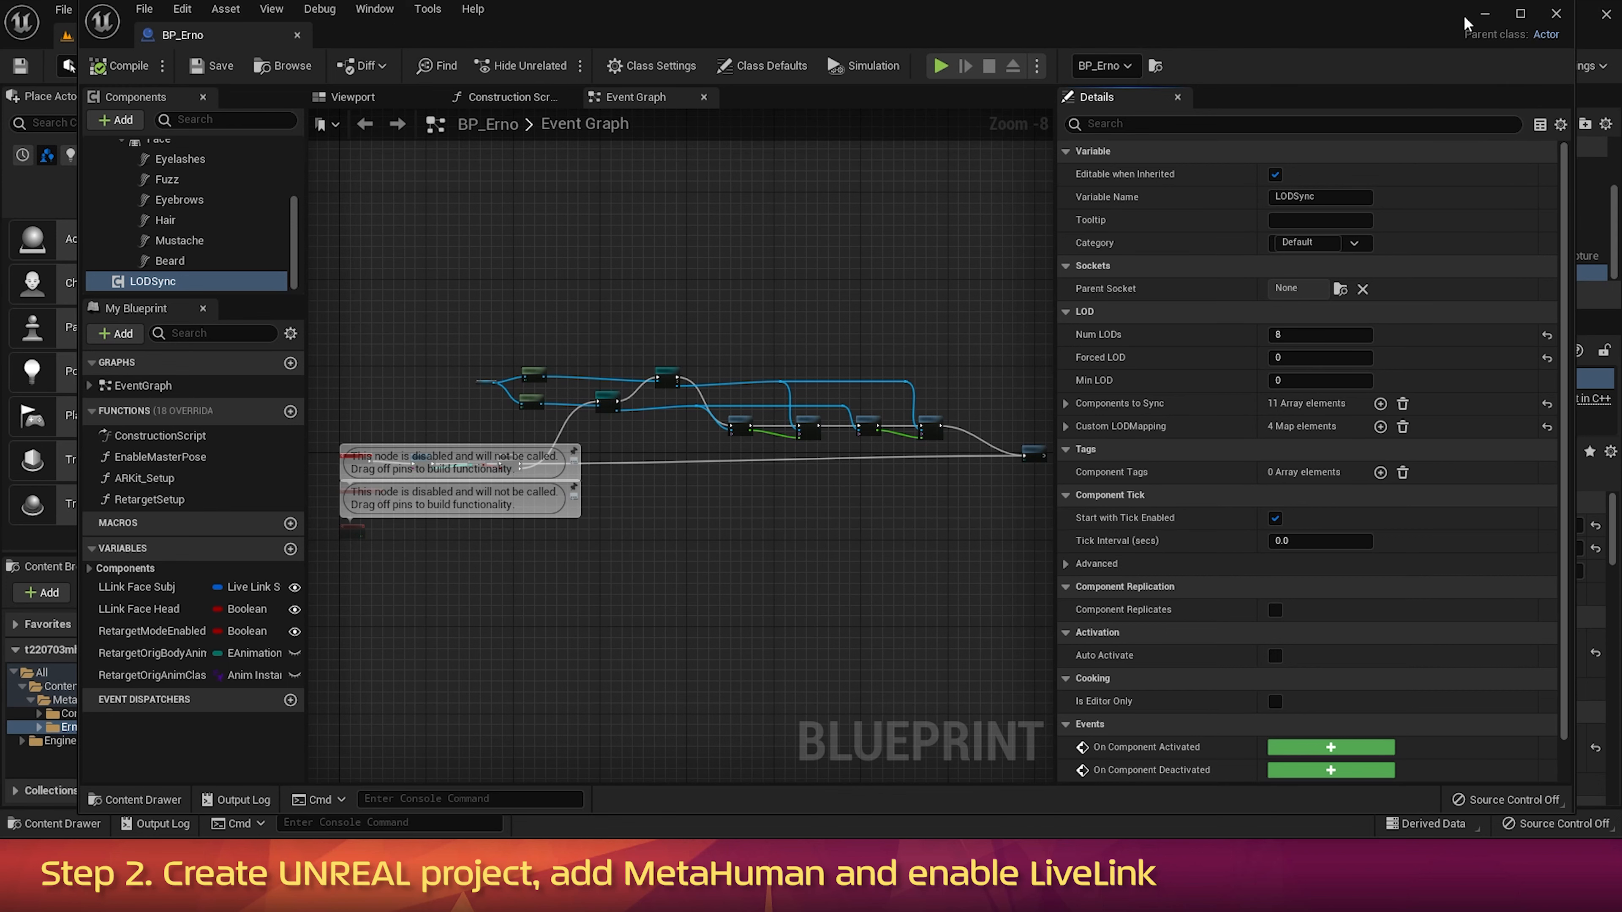
Step: Leave the blueprint editor and add the Maya Live Link message bus source to Live Link
{"action": "left_click", "coordinate": [1485, 14]}
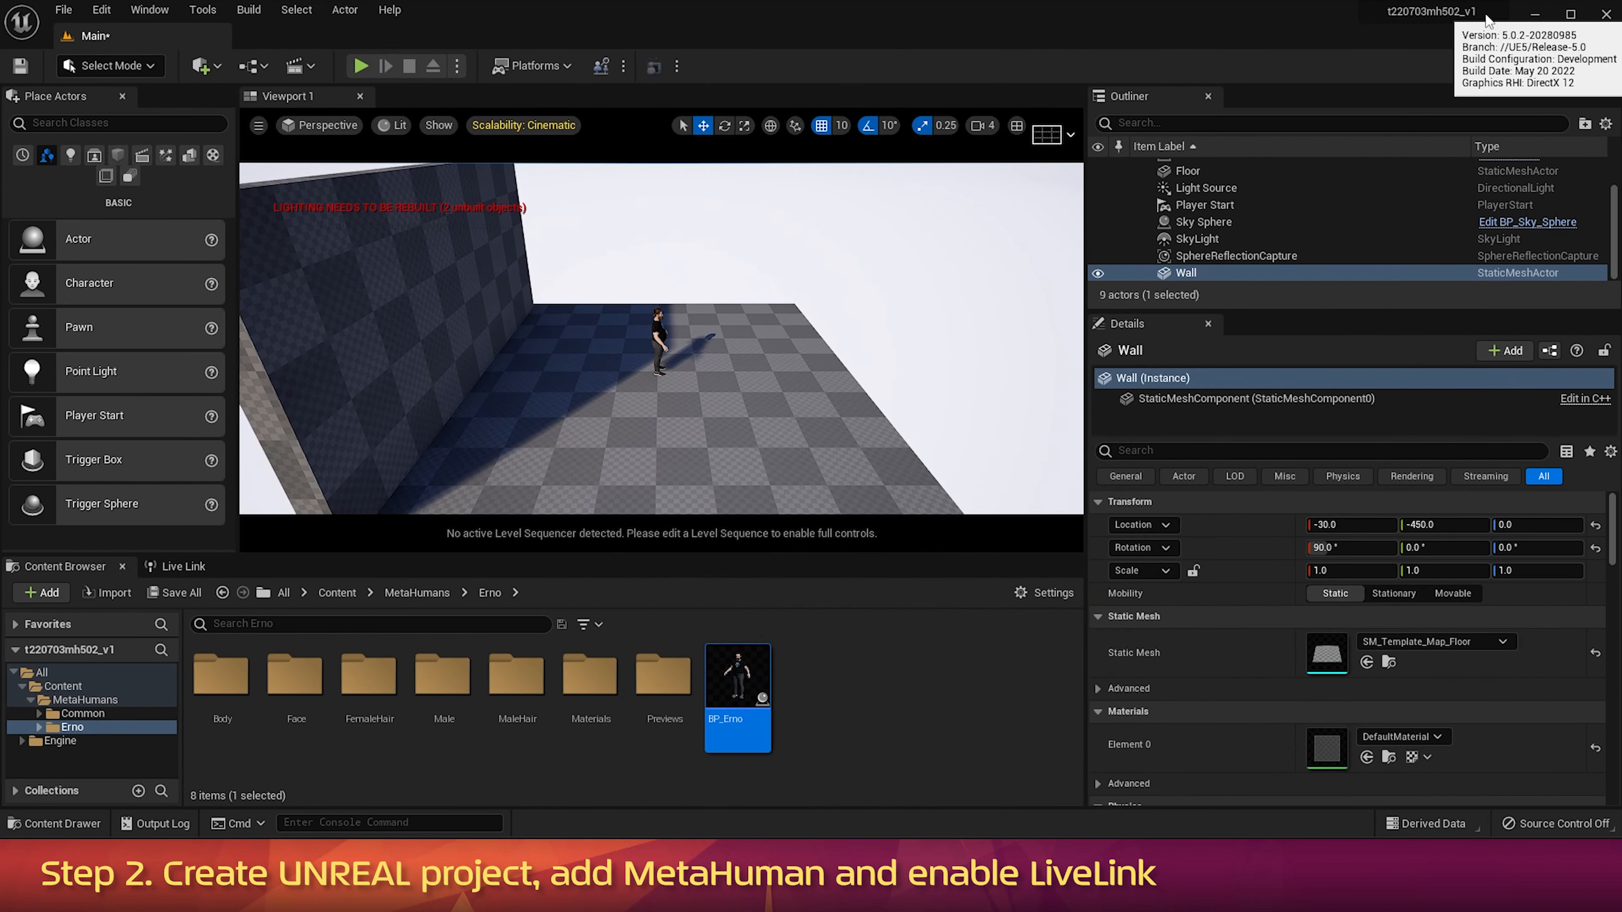
{"action": "left_click", "coordinate": [149, 10]}
{"action": "mouse_move", "coordinate": [287, 129]}
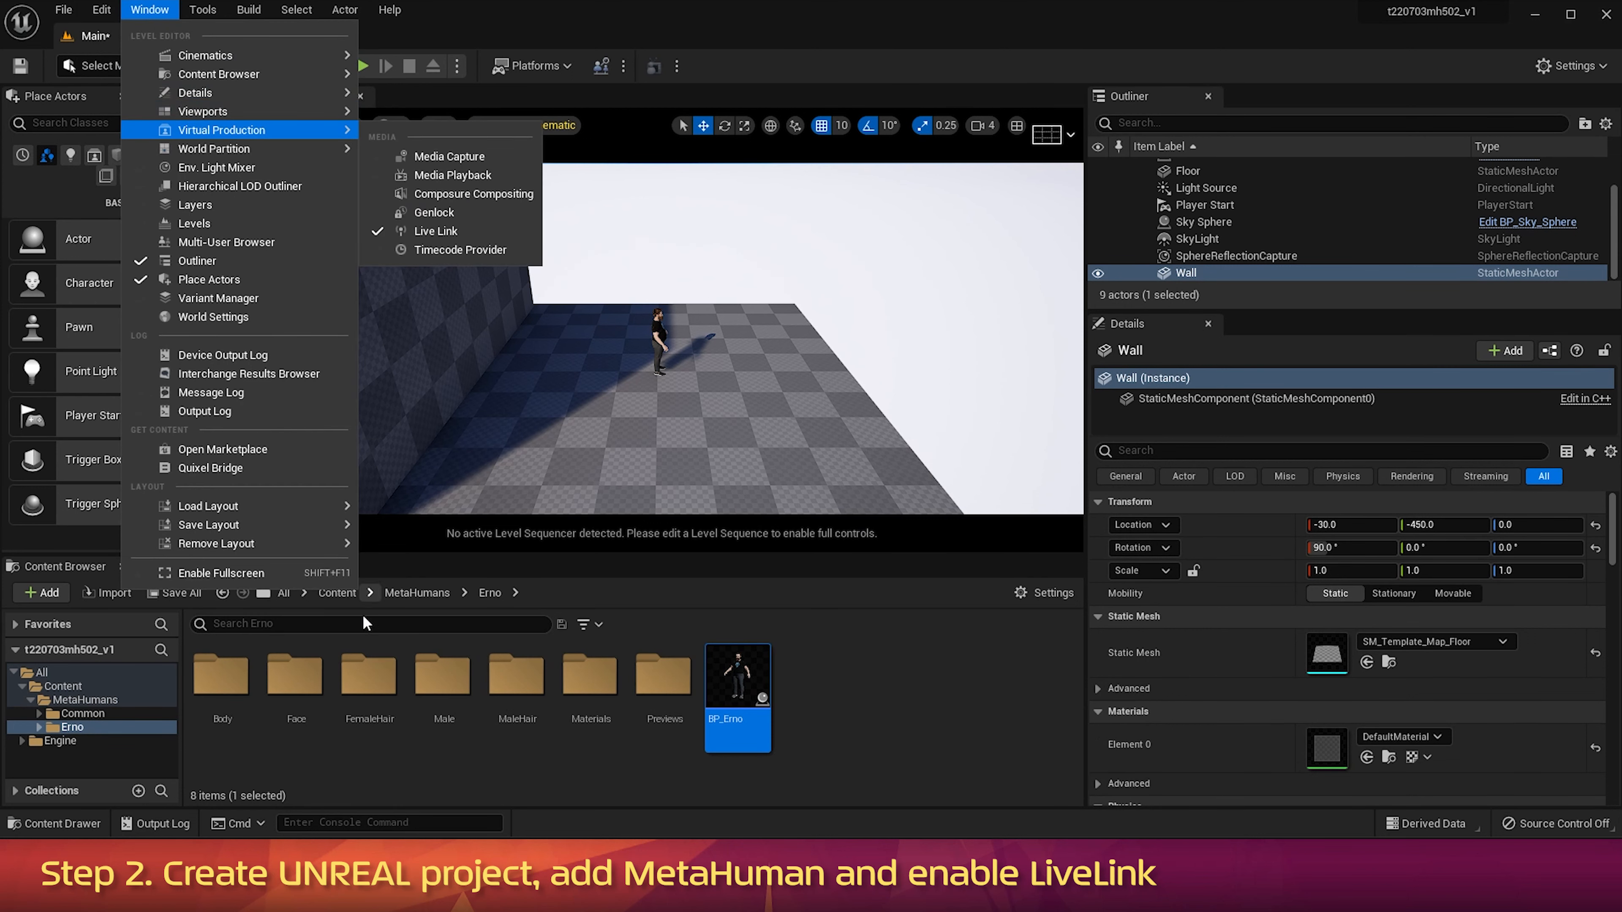
{"action": "left_click", "coordinate": [394, 558]}
{"action": "left_click", "coordinate": [217, 571]}
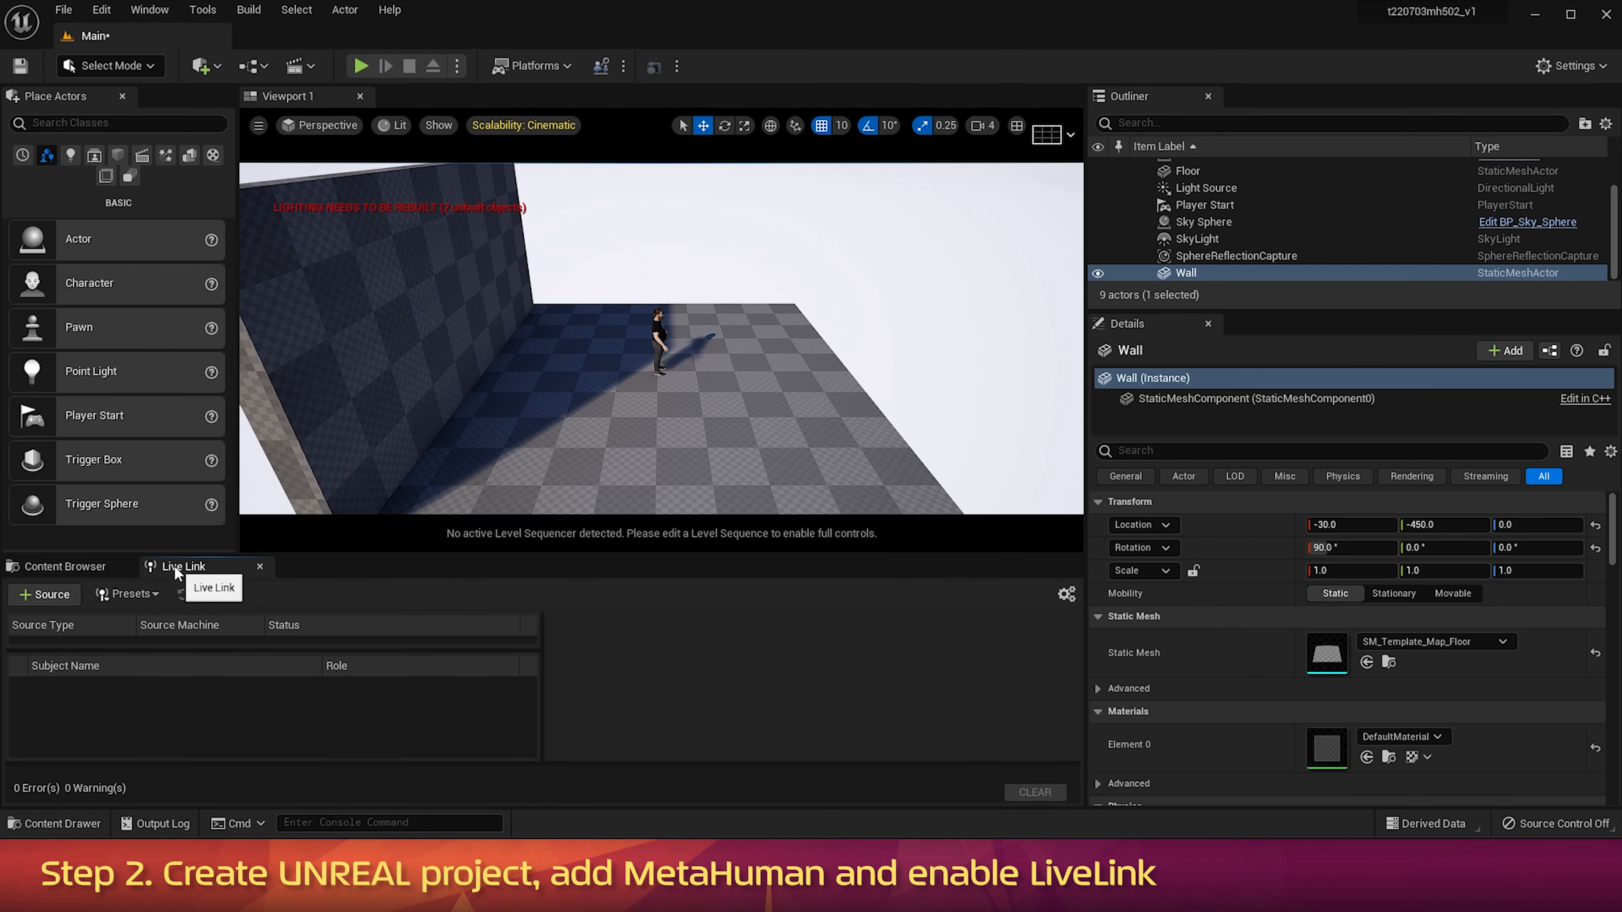
{"action": "left_click", "coordinate": [56, 598]}
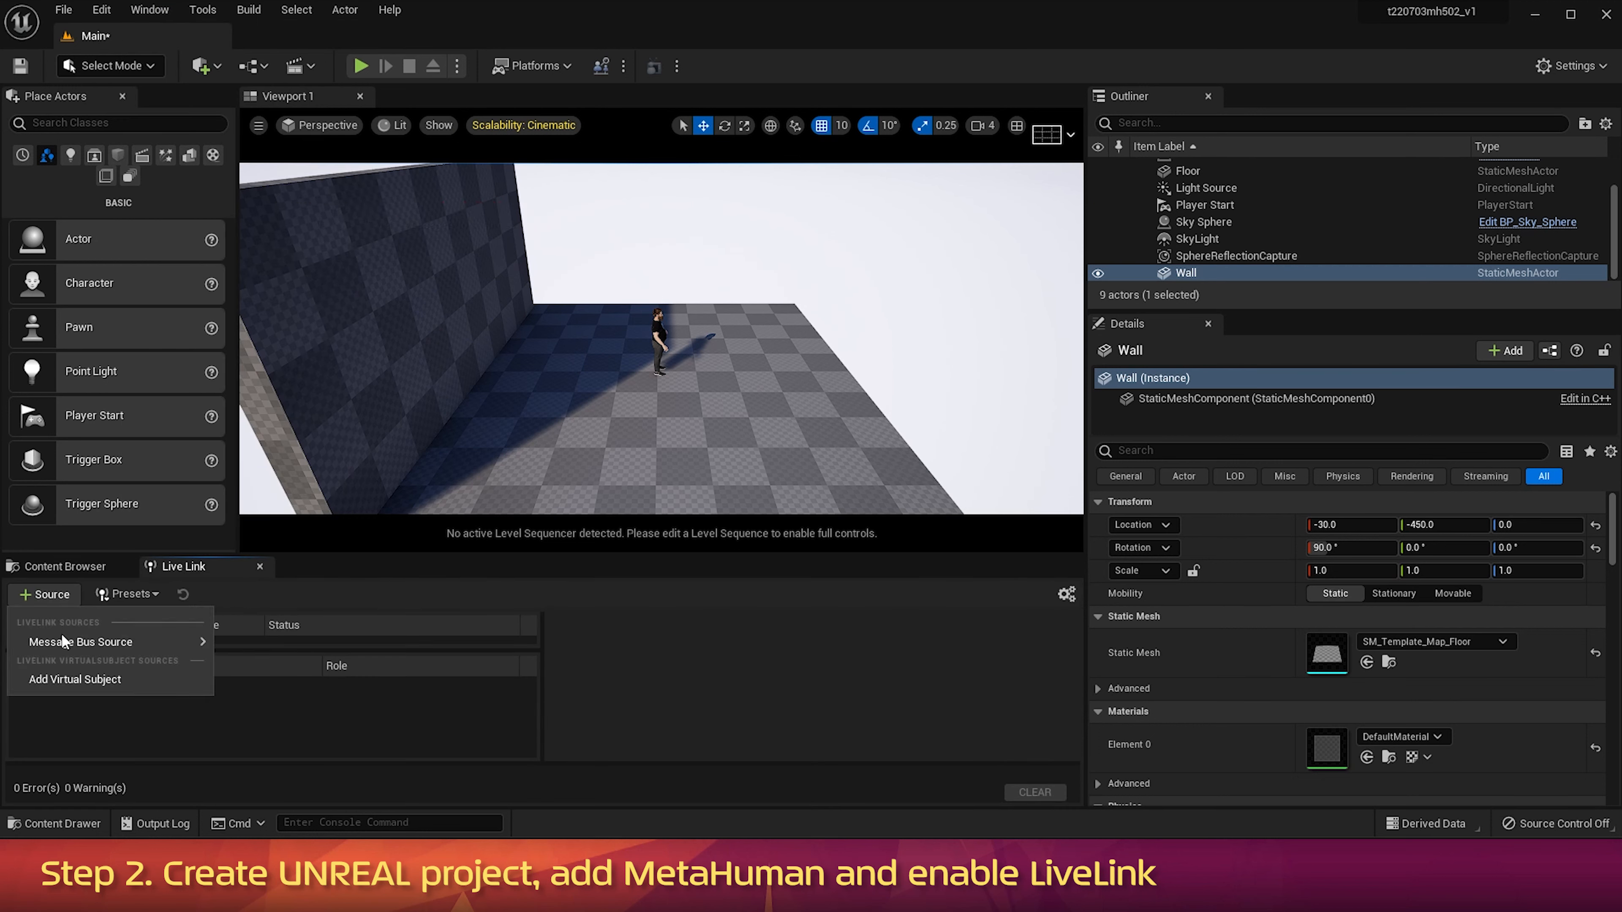
{"action": "mouse_move", "coordinate": [62, 640]}
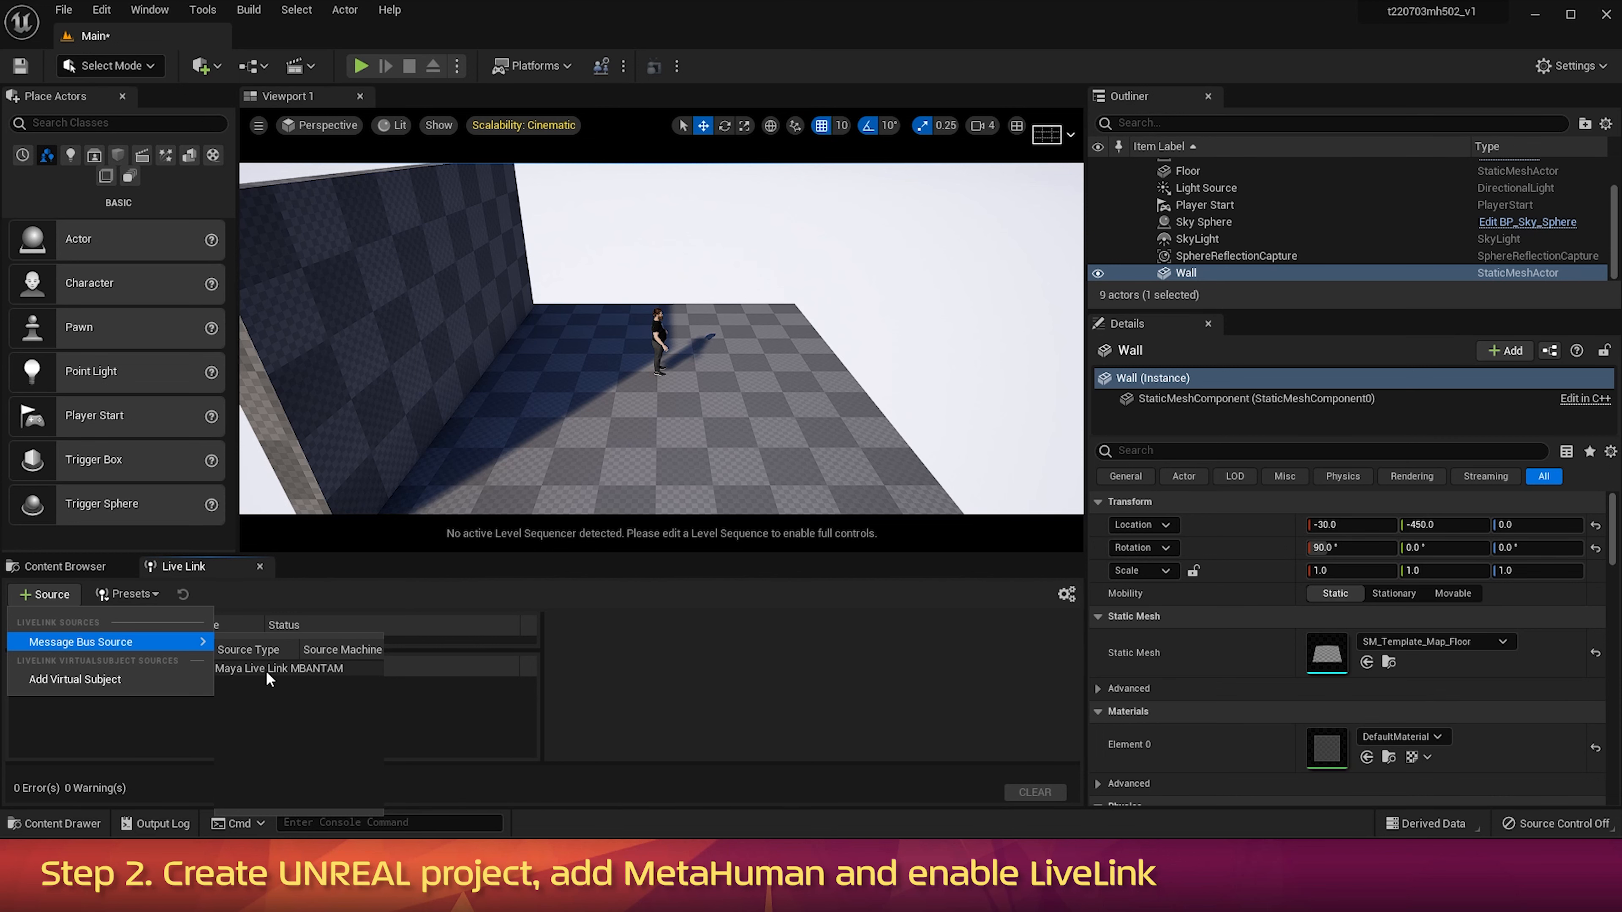
{"action": "left_click", "coordinate": [266, 671]}
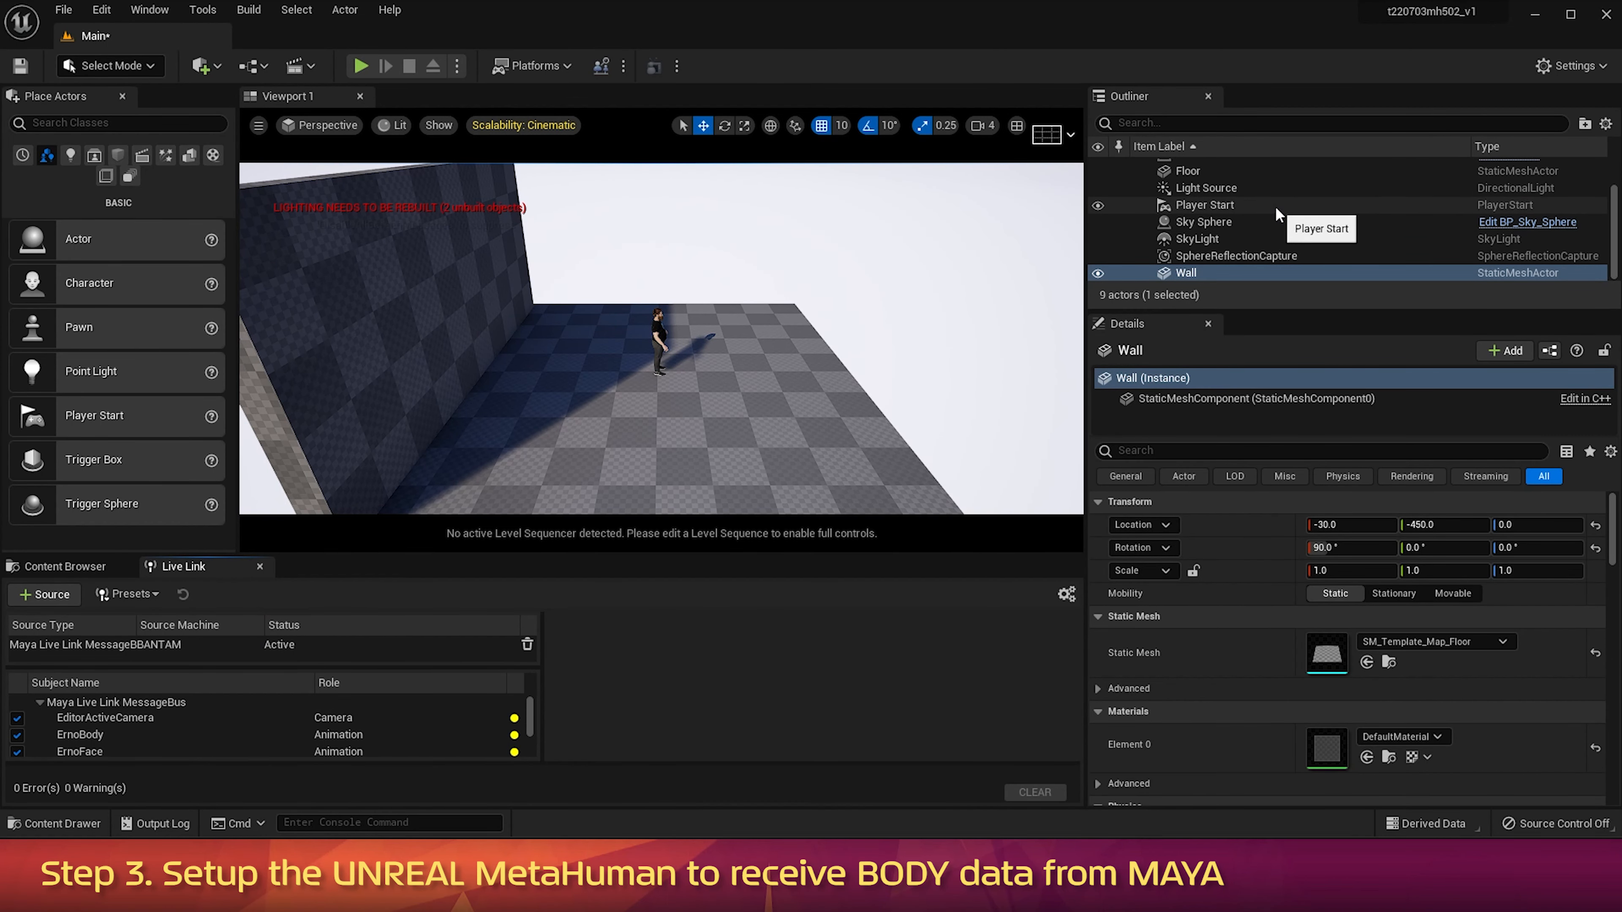
Step: Open the Beard_L_Full groom asset used by the Beard component of the BP_Erno blueprint
{"action": "scroll", "coordinate": [1277, 217], "scroll_direction": "up", "scroll_amount": 3}
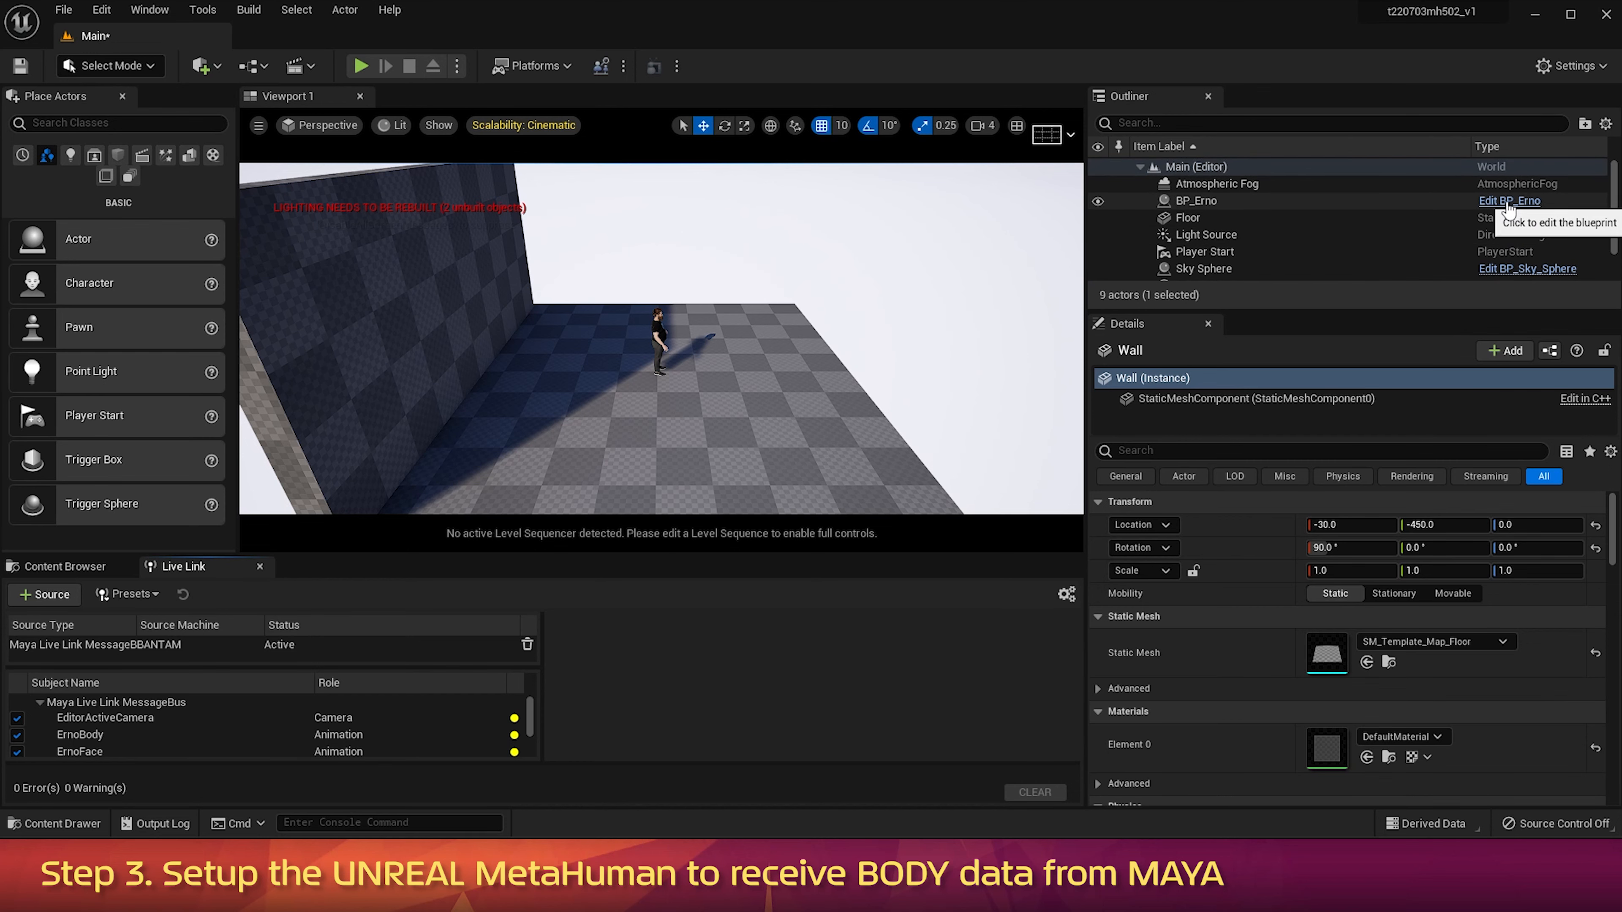
{"action": "left_click", "coordinate": [1502, 202]}
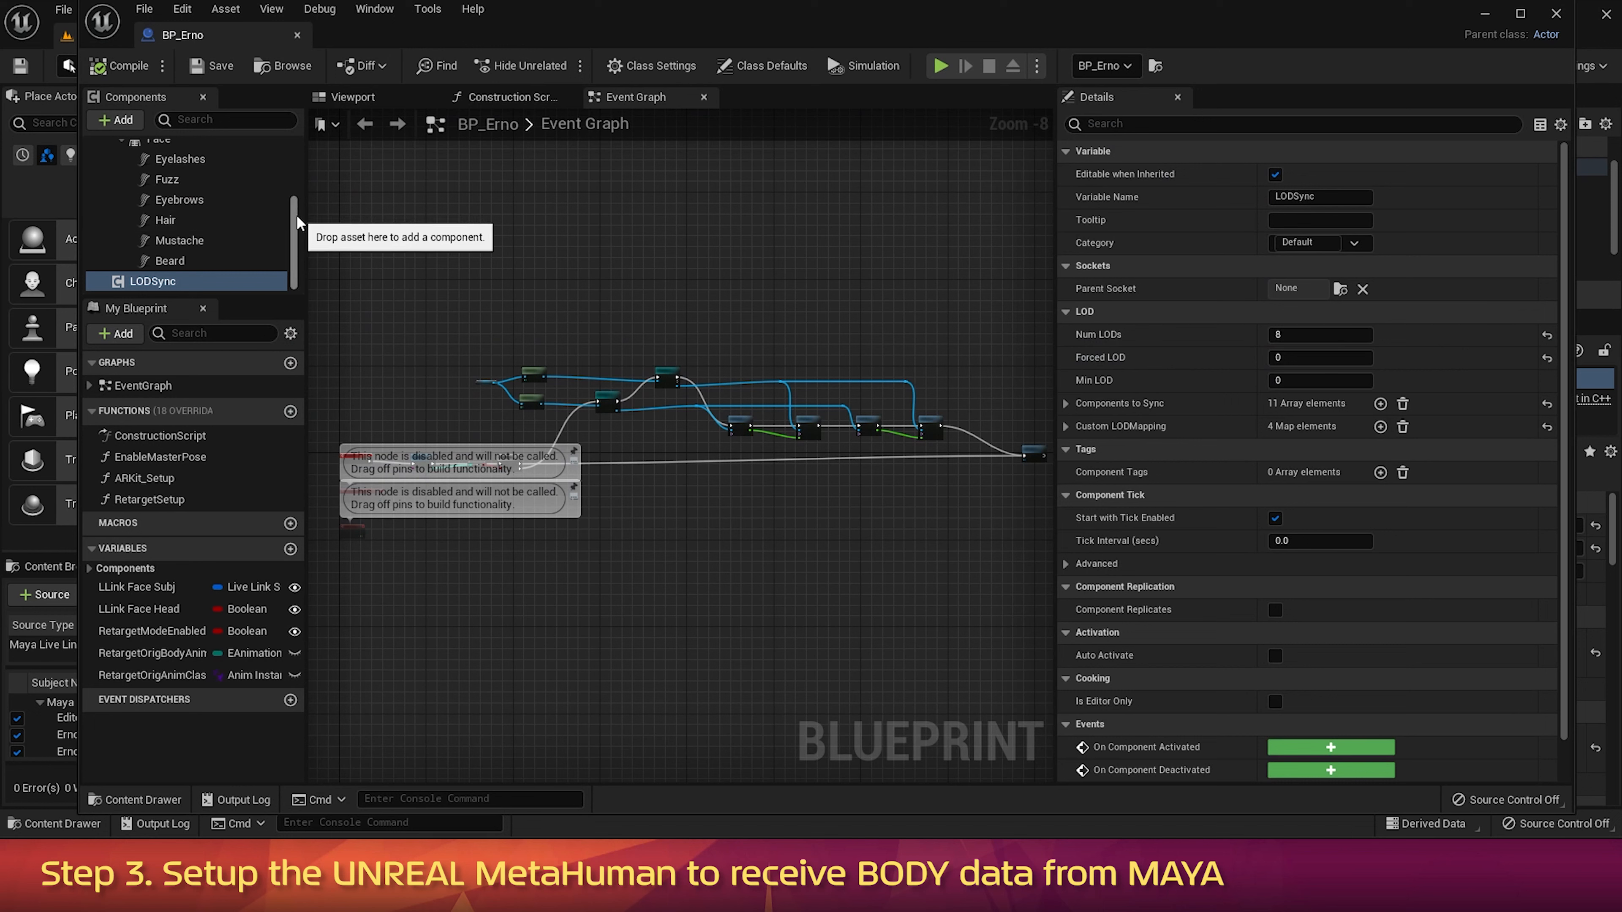
{"action": "left_click_drag", "start_coordinate": [296, 214], "coordinate": [296, 147]}
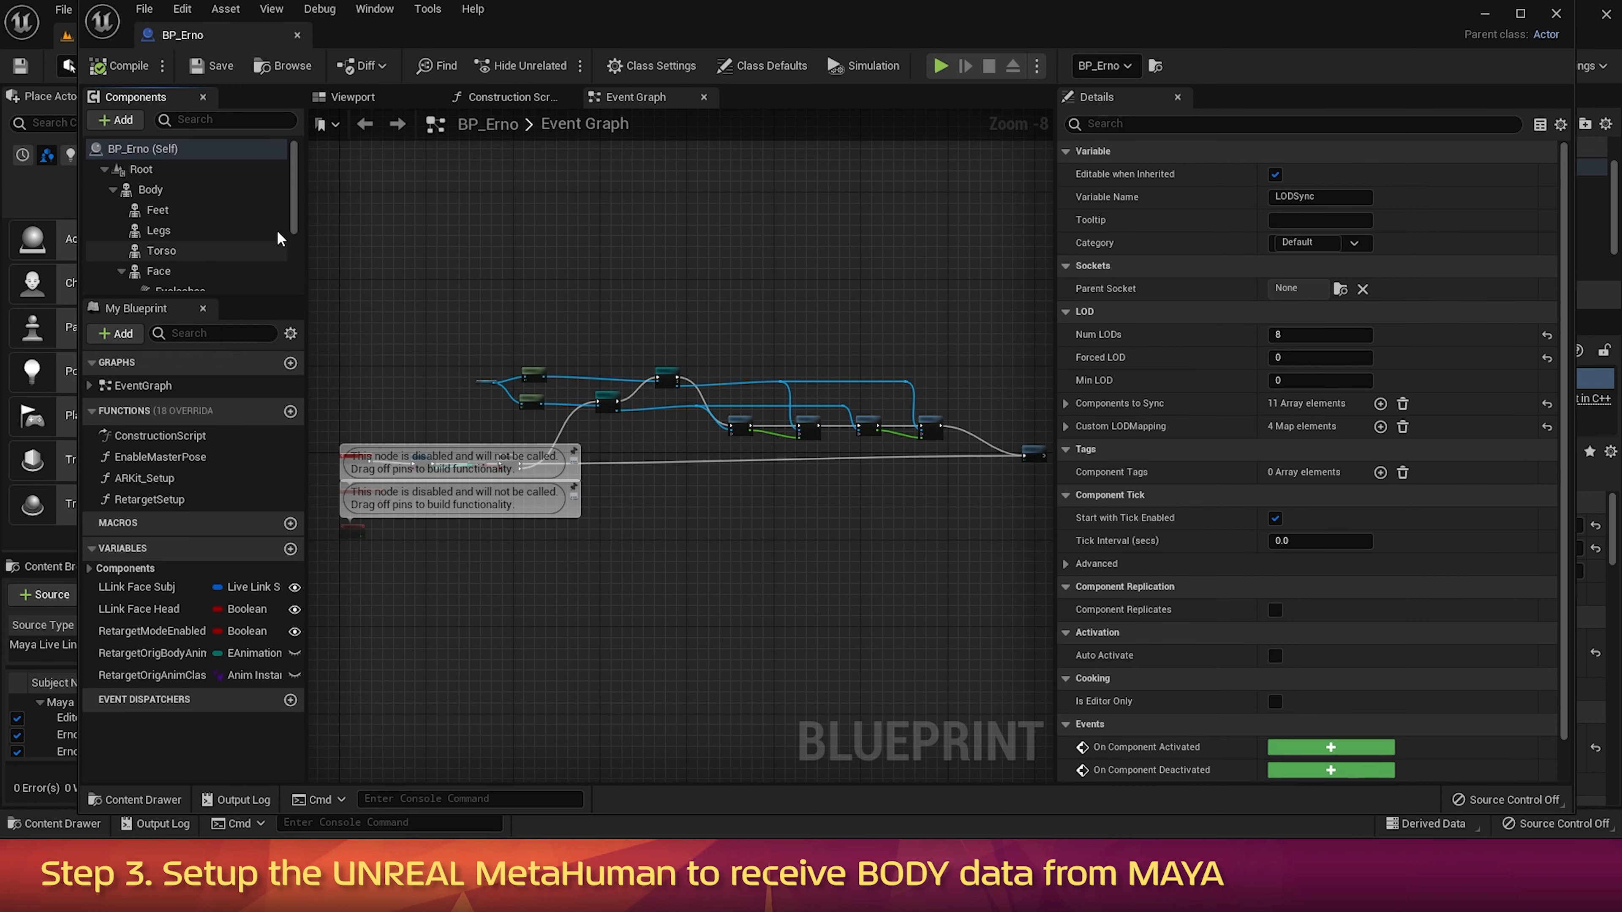
{"action": "left_click_drag", "start_coordinate": [288, 219], "coordinate": [295, 275]}
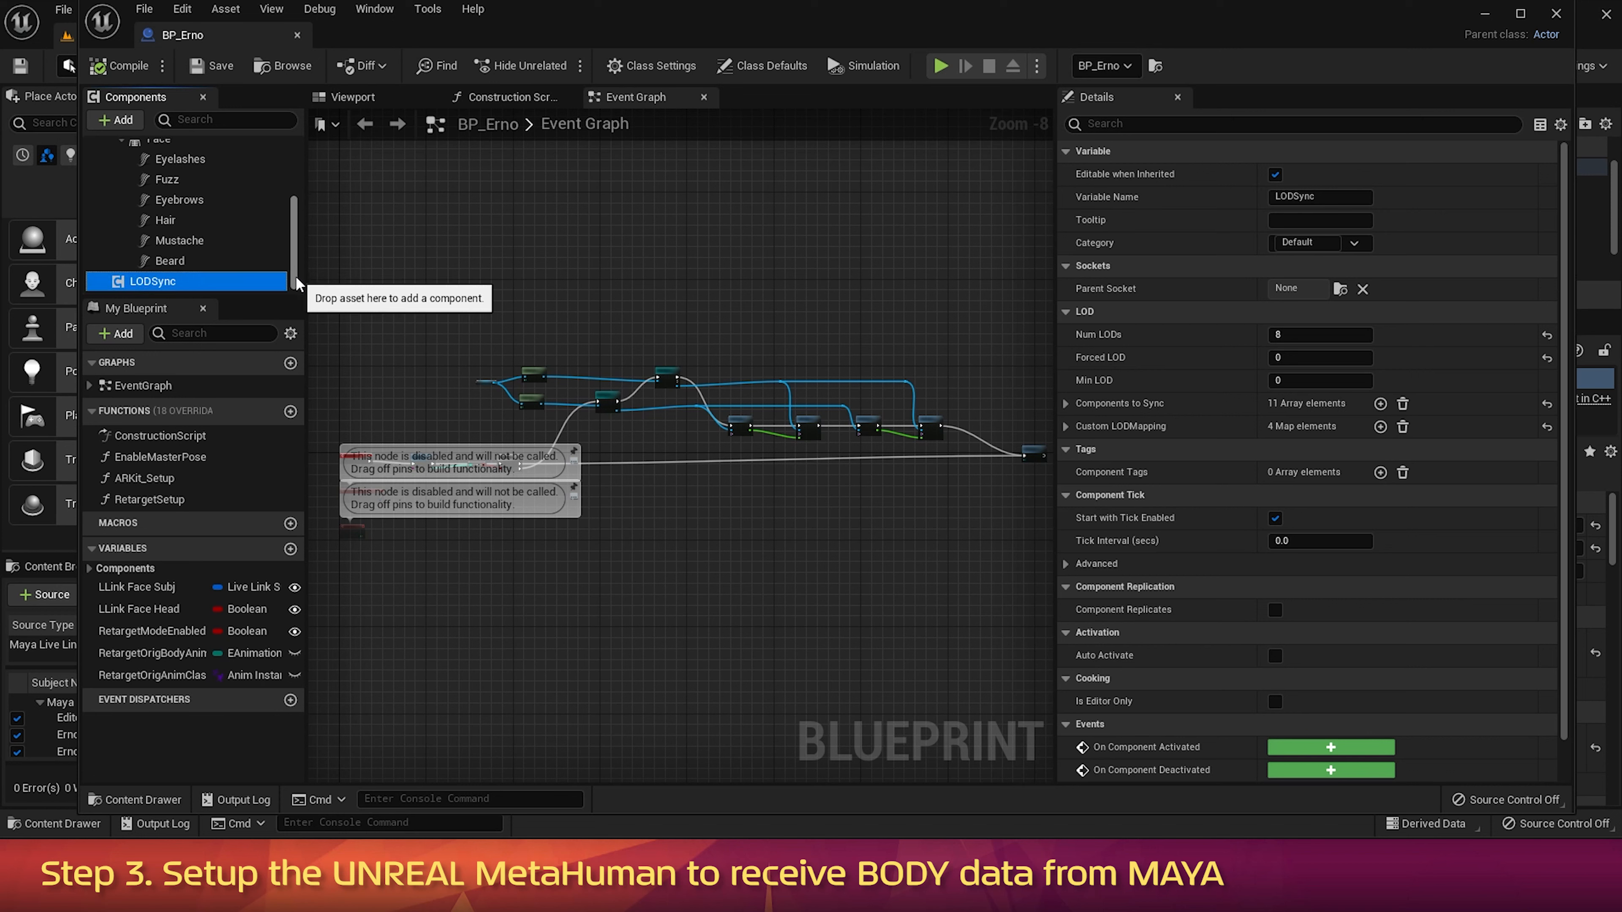
{"action": "left_click", "coordinate": [180, 263]}
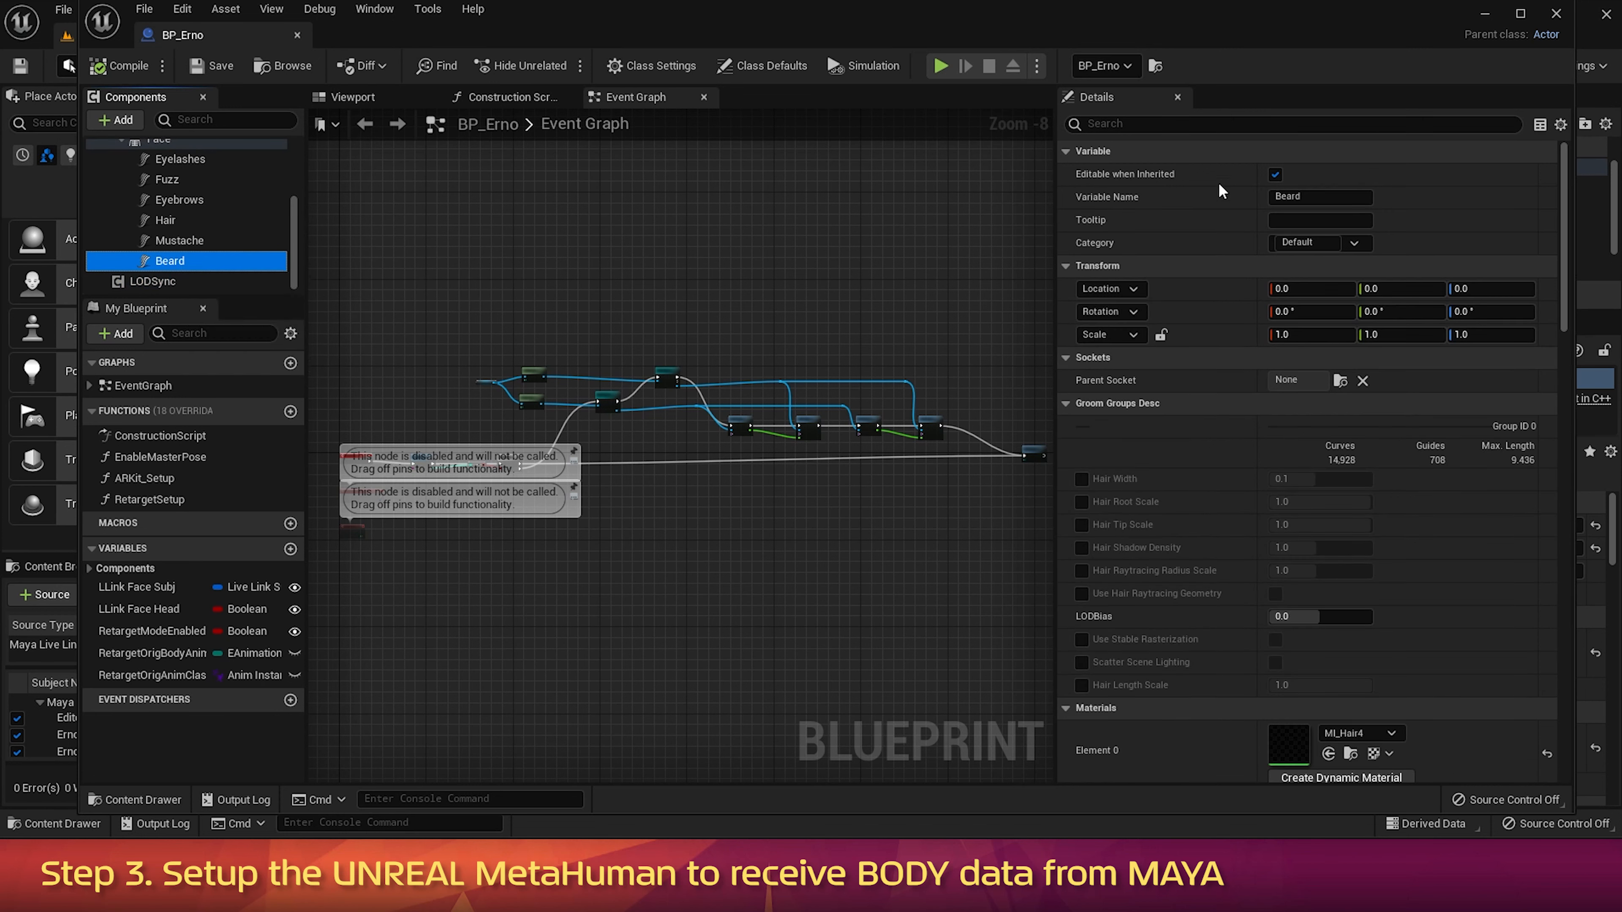
{"action": "left_click_drag", "start_coordinate": [1571, 248], "coordinate": [1568, 382]}
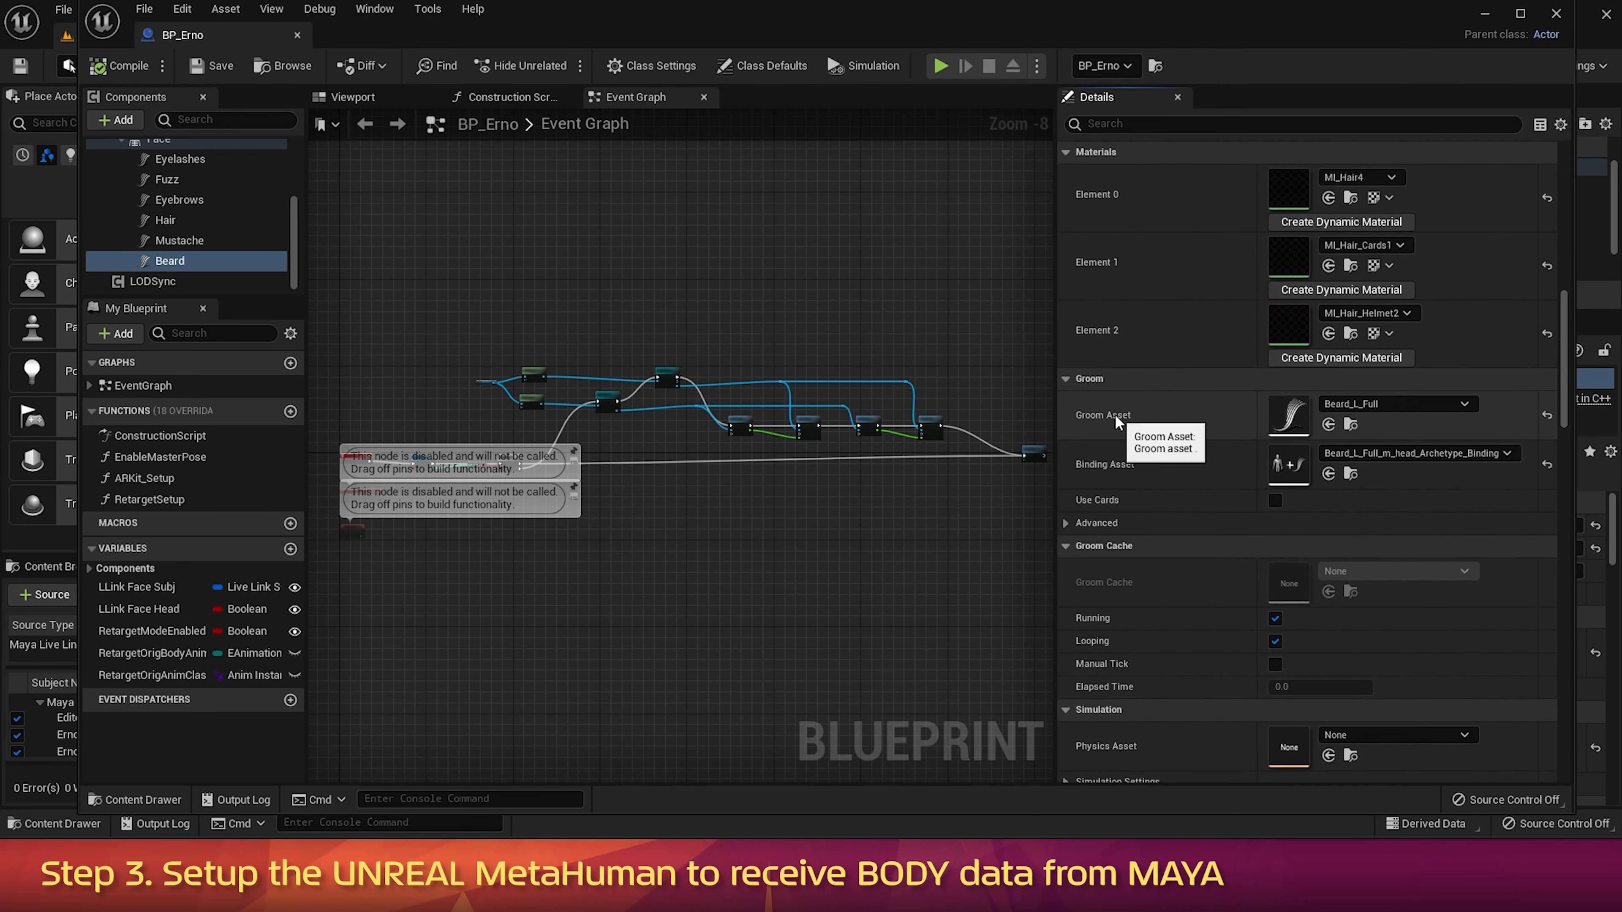
{"action": "double_click", "coordinate": [1288, 416]}
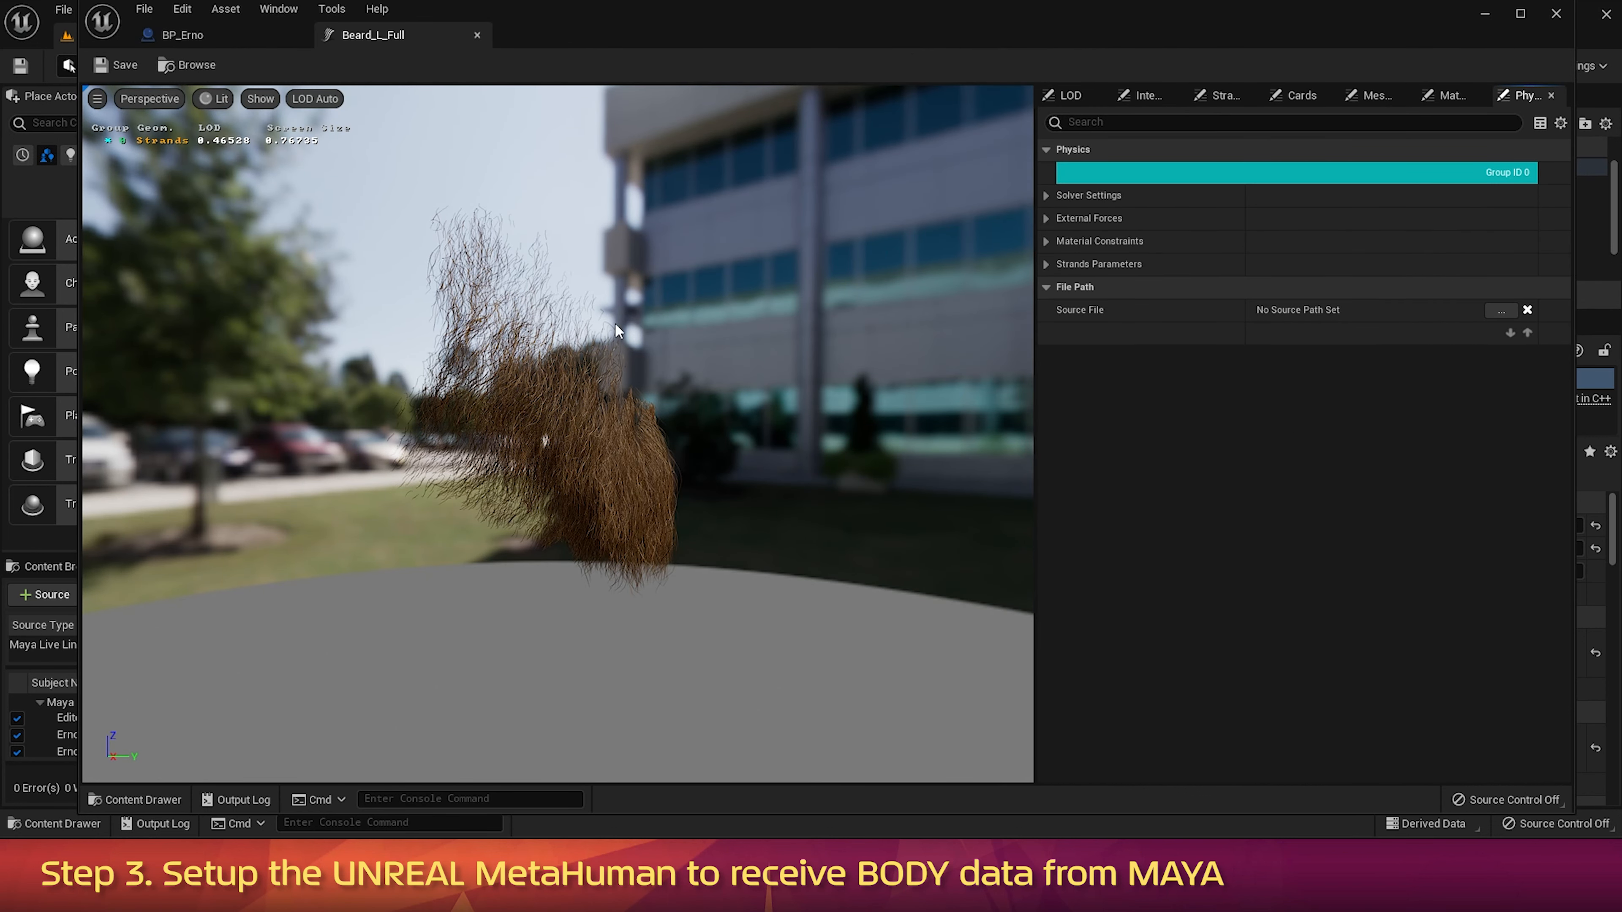
Step: Disable Enable Simulation in the beard groom's physics solver settings, then save and close the asset
{"action": "left_click_drag", "start_coordinate": [633, 438], "coordinate": [460, 441]}
{"action": "left_click_drag", "start_coordinate": [907, 386], "coordinate": [900, 386]}
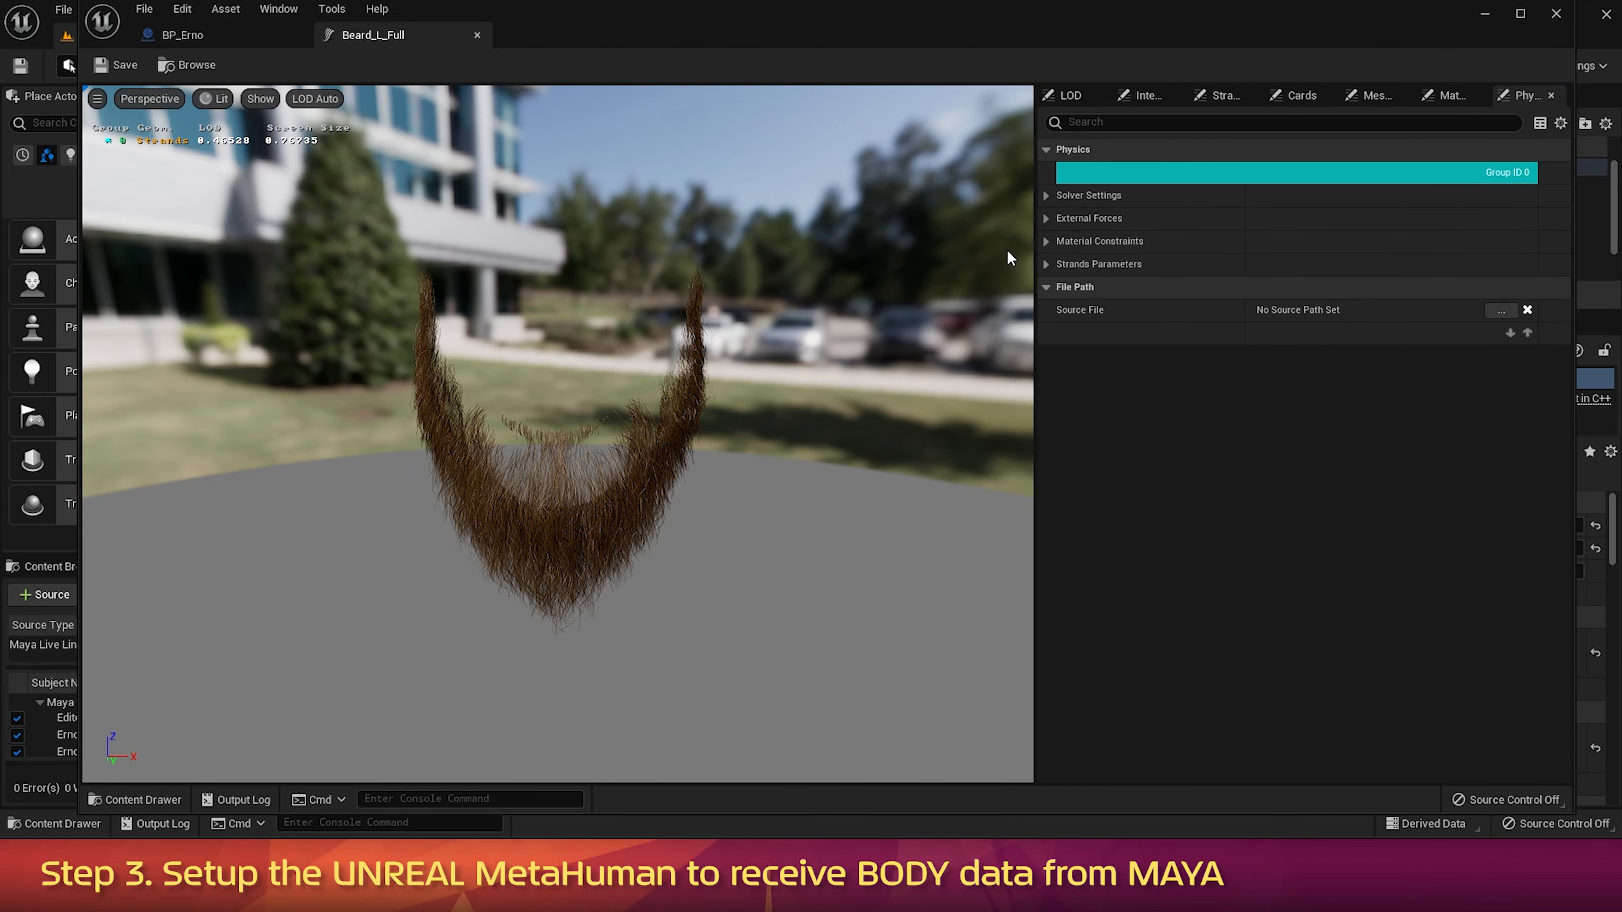
{"action": "left_click", "coordinate": [1045, 196]}
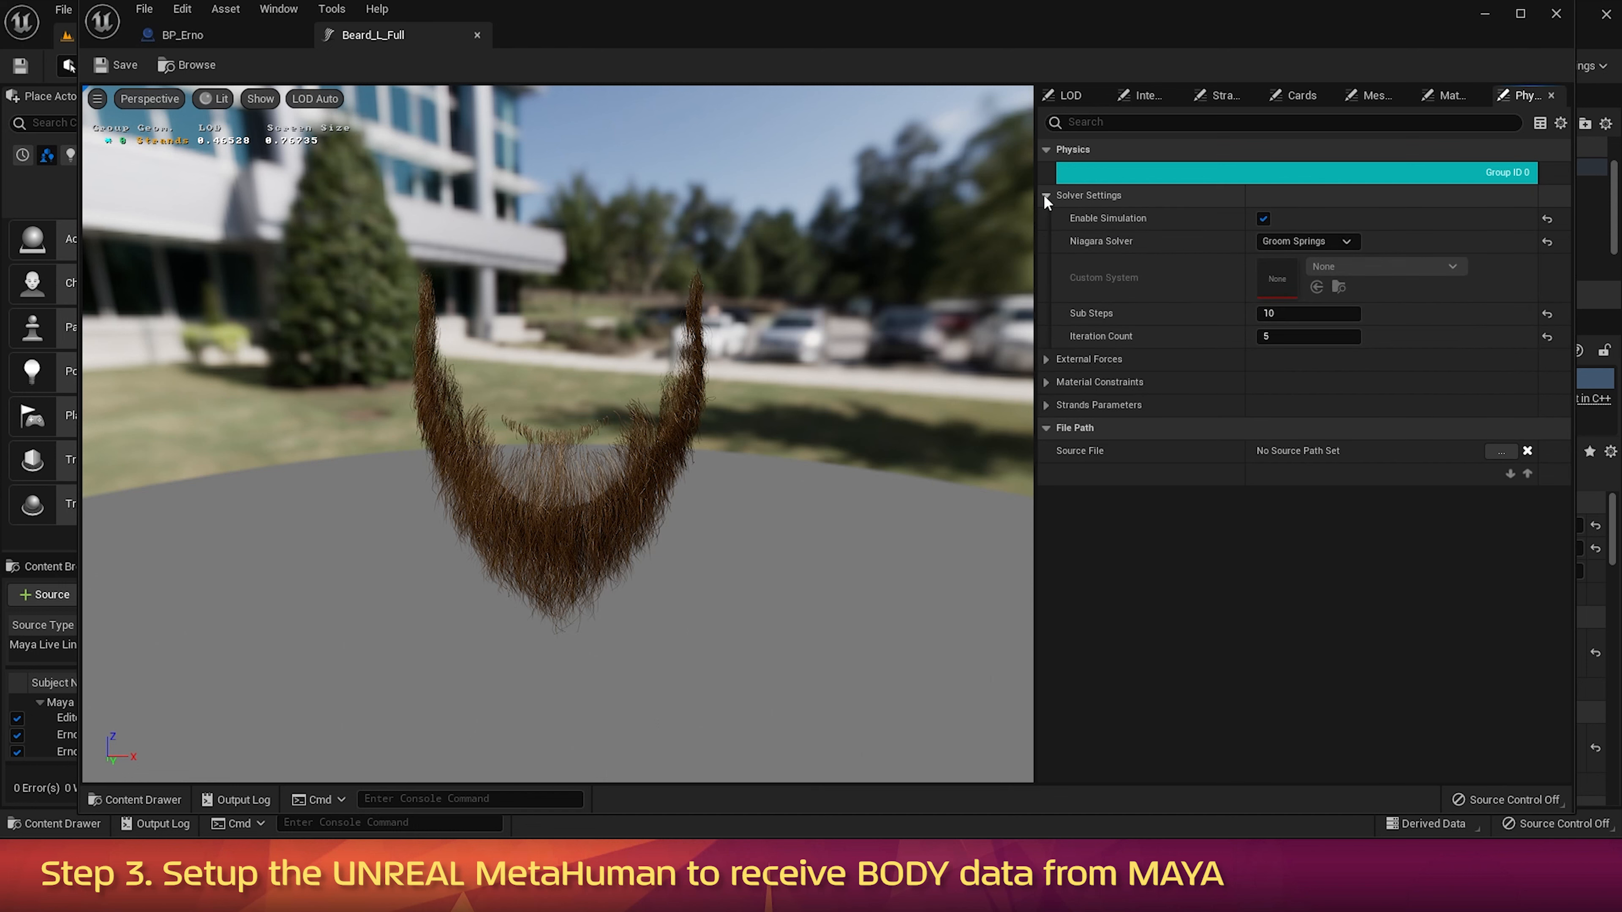
{"action": "left_click", "coordinate": [1263, 219]}
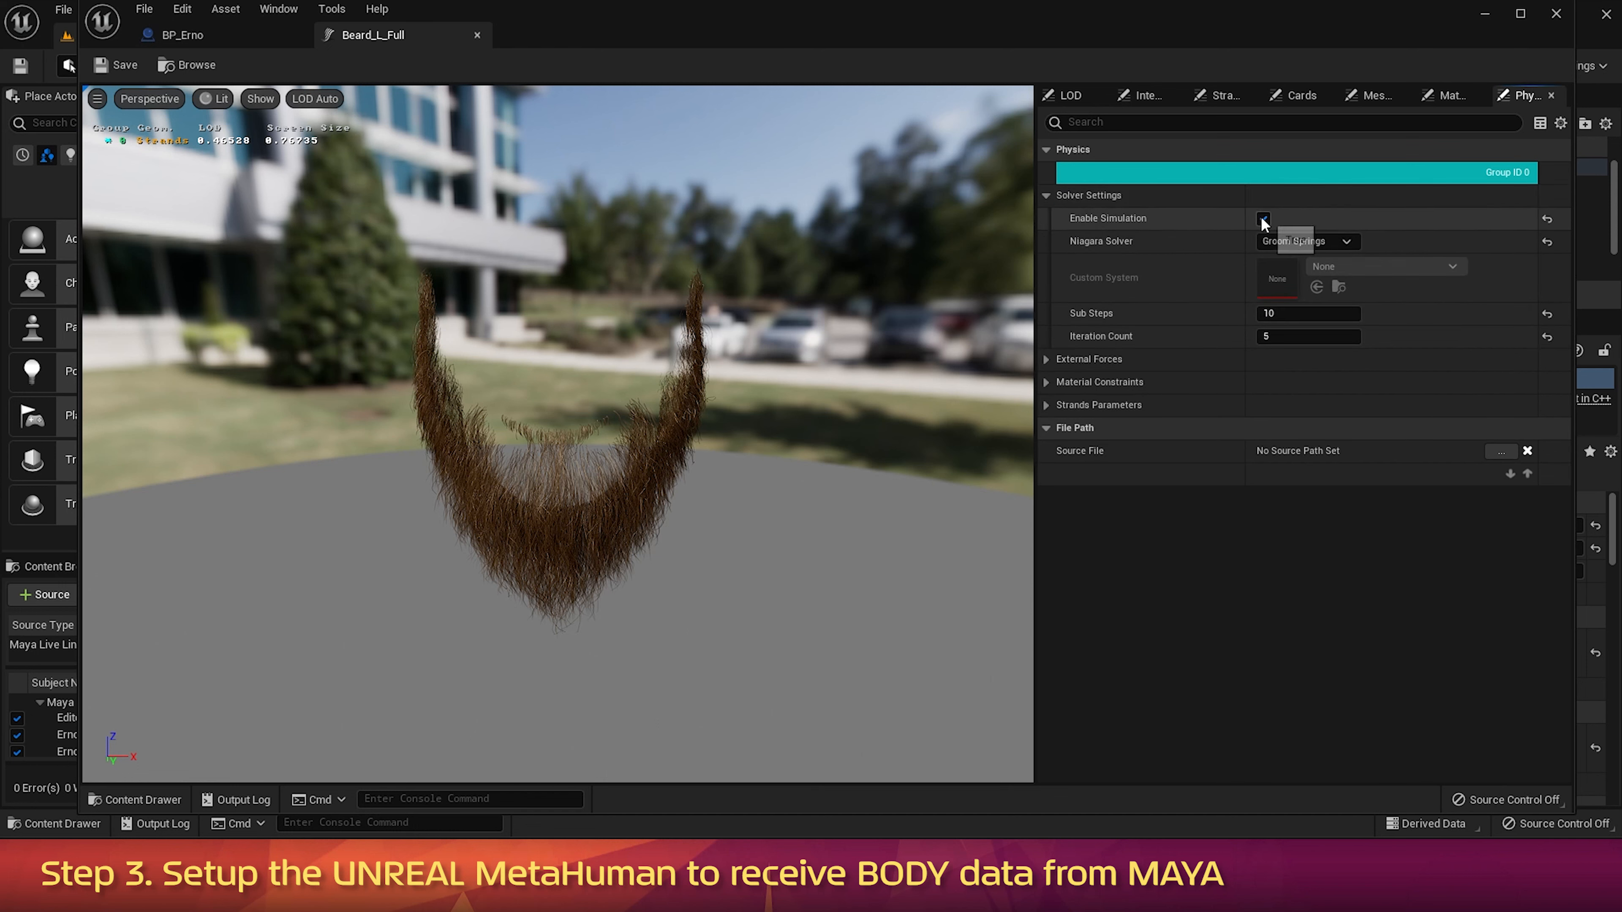
{"action": "left_click", "coordinate": [1263, 220]}
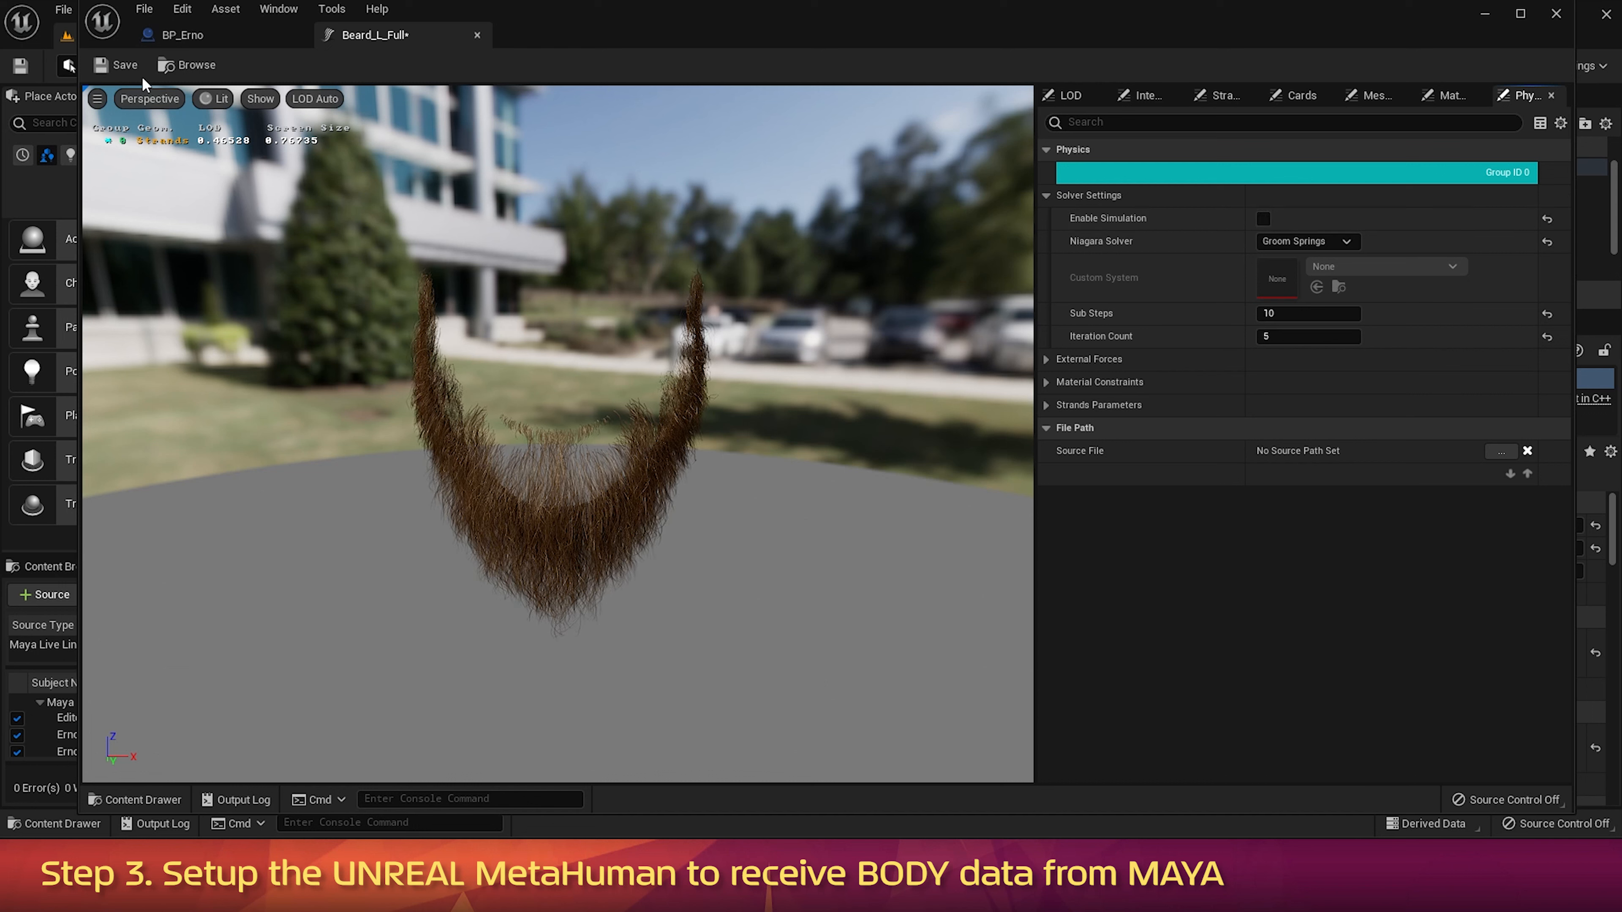
{"action": "left_click", "coordinate": [122, 66]}
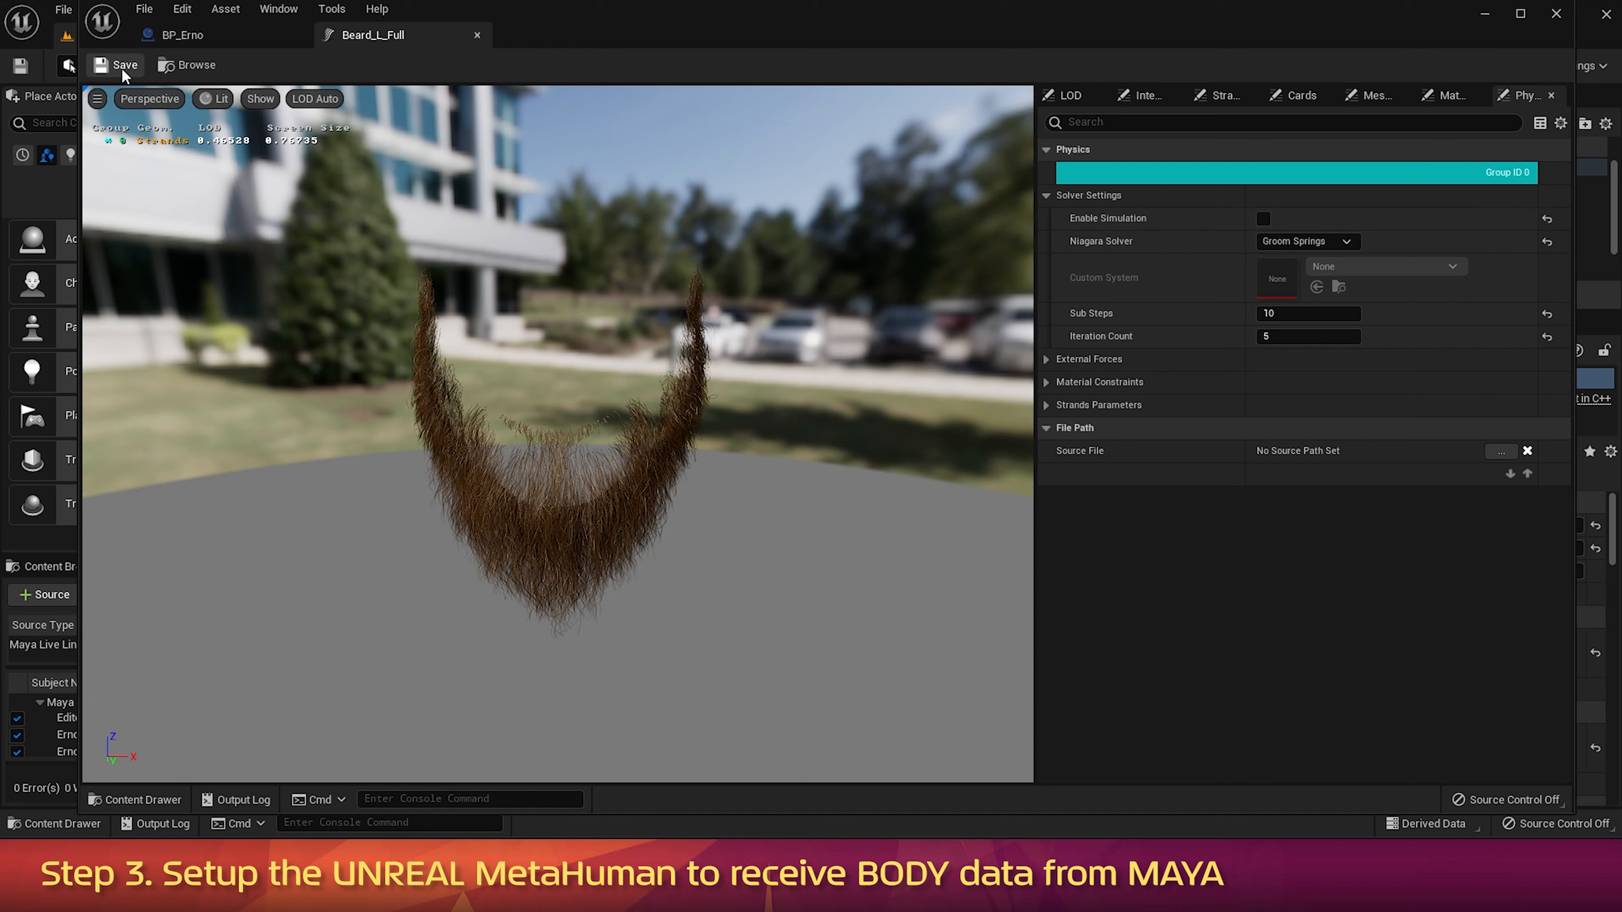
{"action": "left_click", "coordinate": [477, 38]}
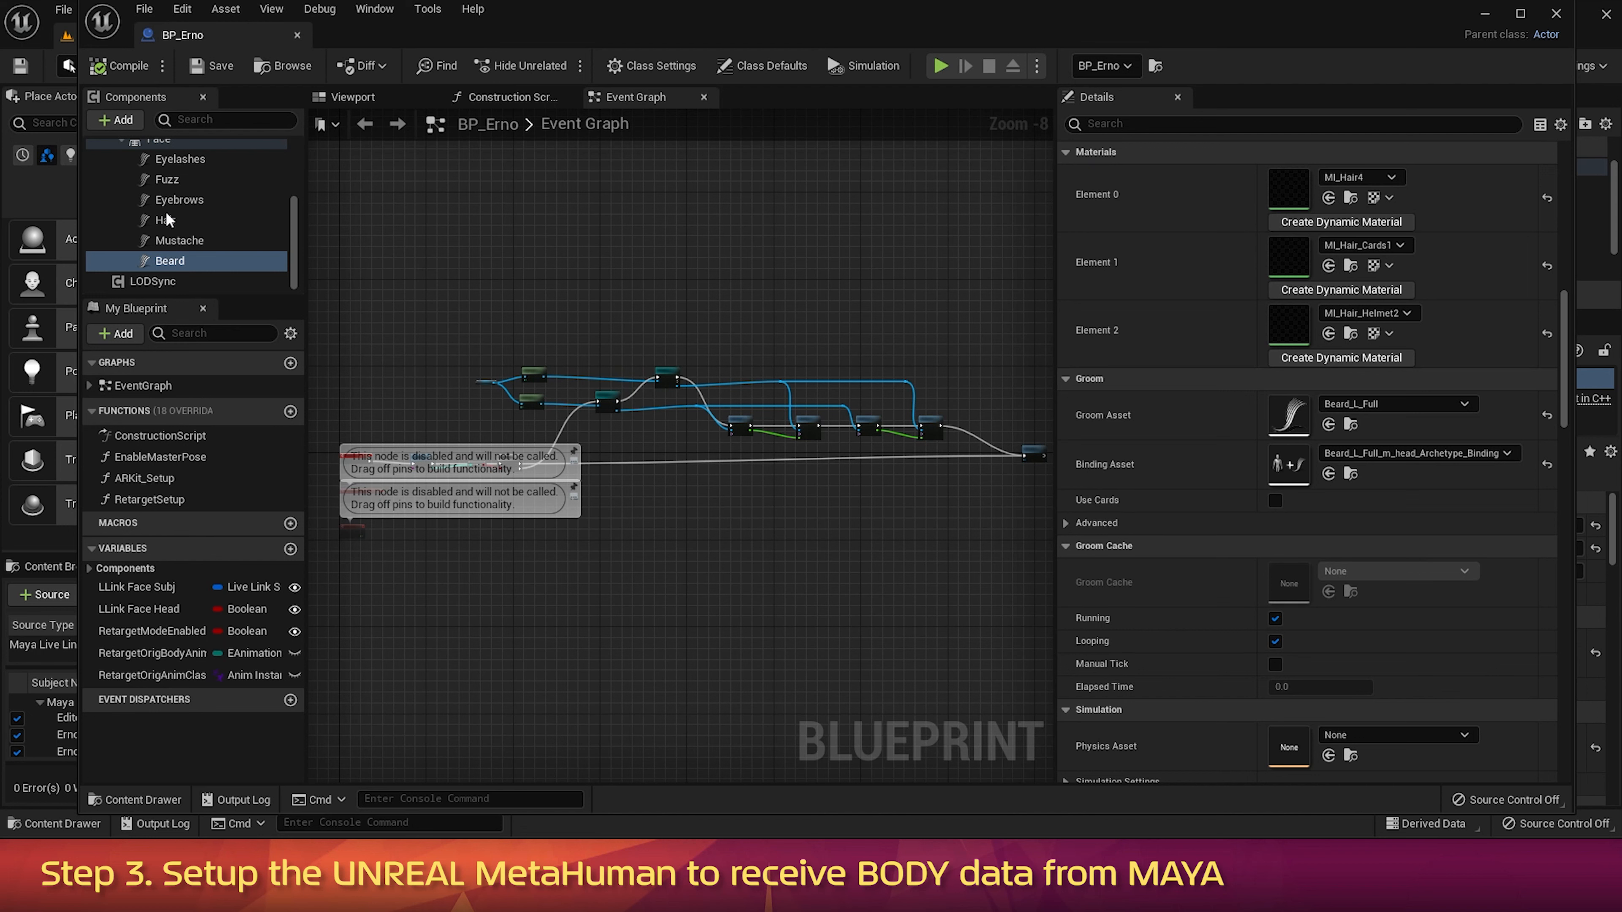
Step: Open the m_med_ovw_body skeletal mesh assigned to the Body component of BP_Erno
{"action": "left_click_drag", "start_coordinate": [298, 216], "coordinate": [294, 151]}
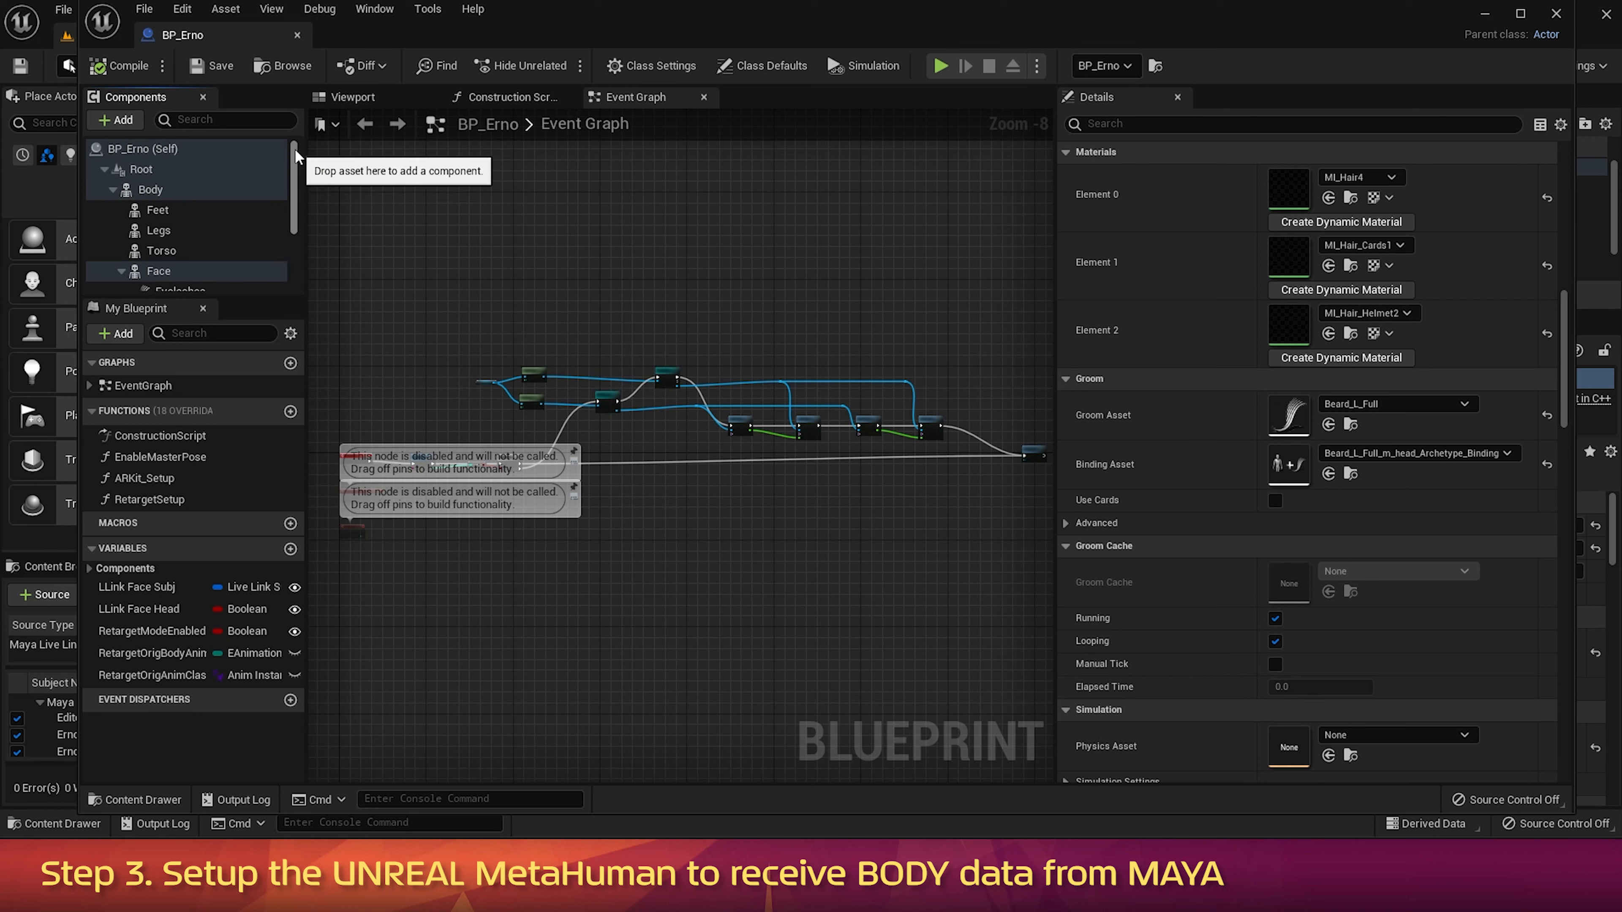
{"action": "left_click", "coordinate": [153, 191]}
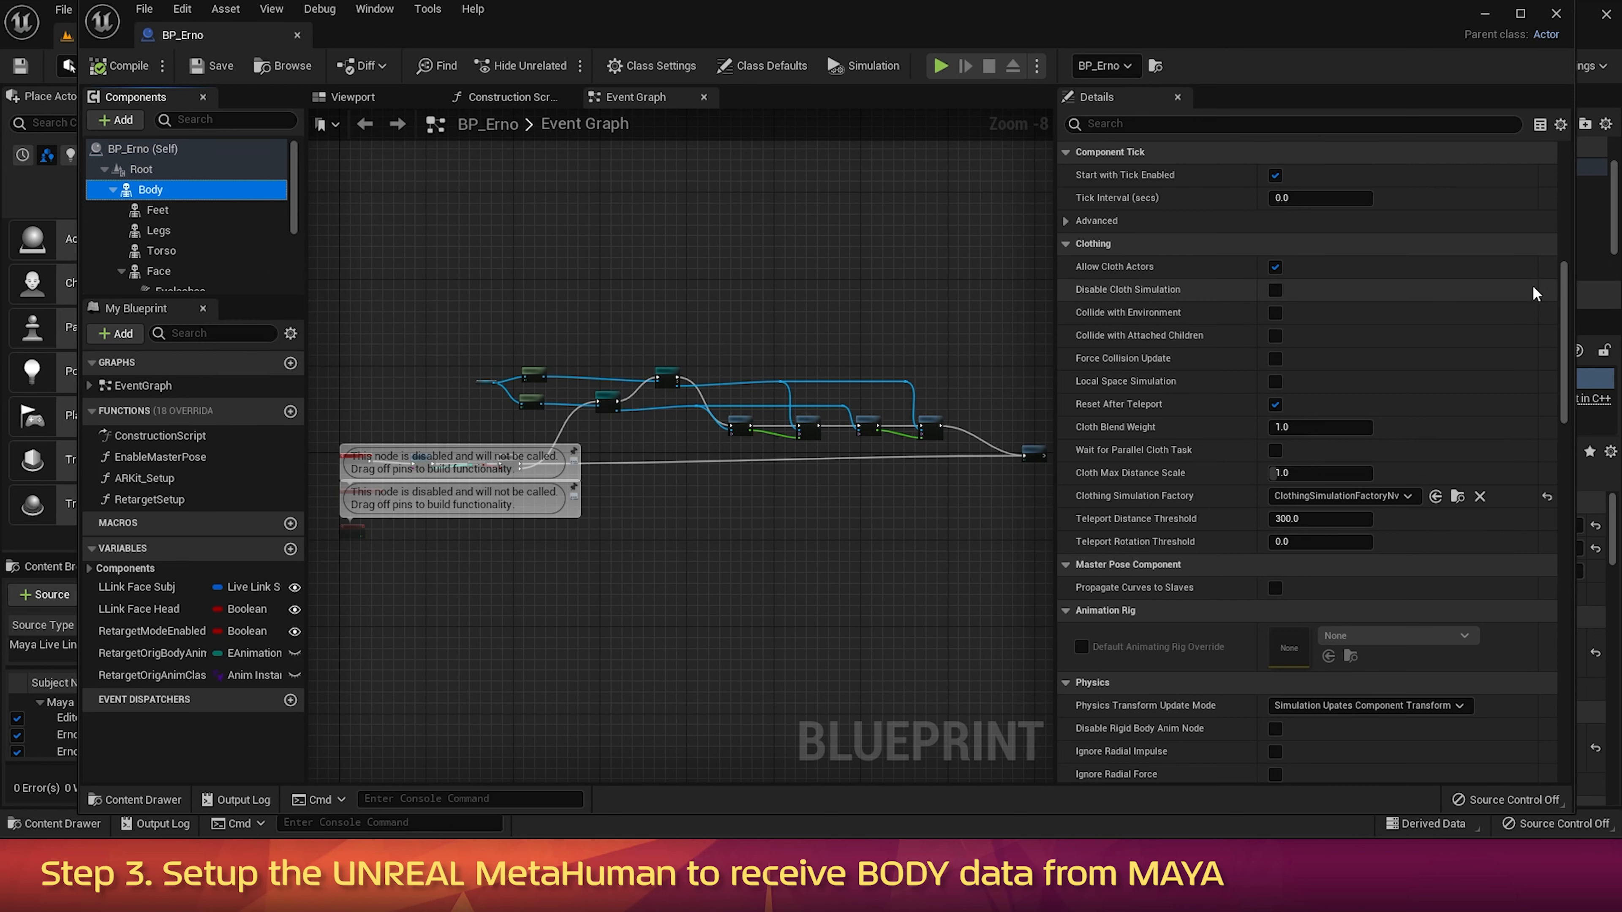
{"action": "left_click_drag", "start_coordinate": [1564, 295], "coordinate": [1563, 182]}
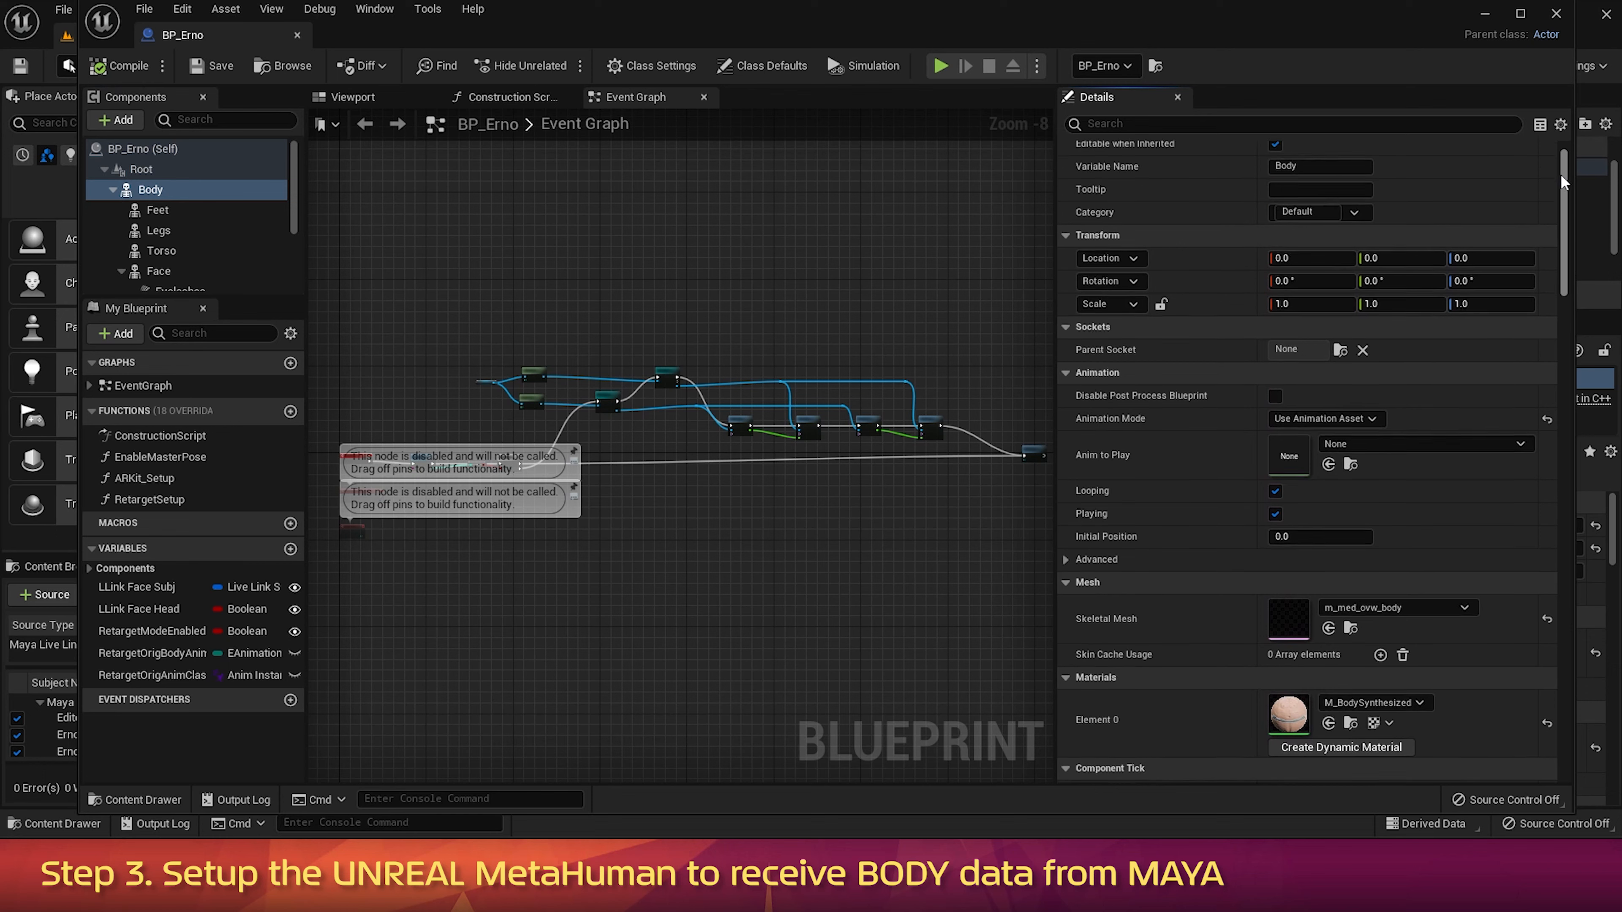
{"action": "double_click", "coordinate": [1288, 621]}
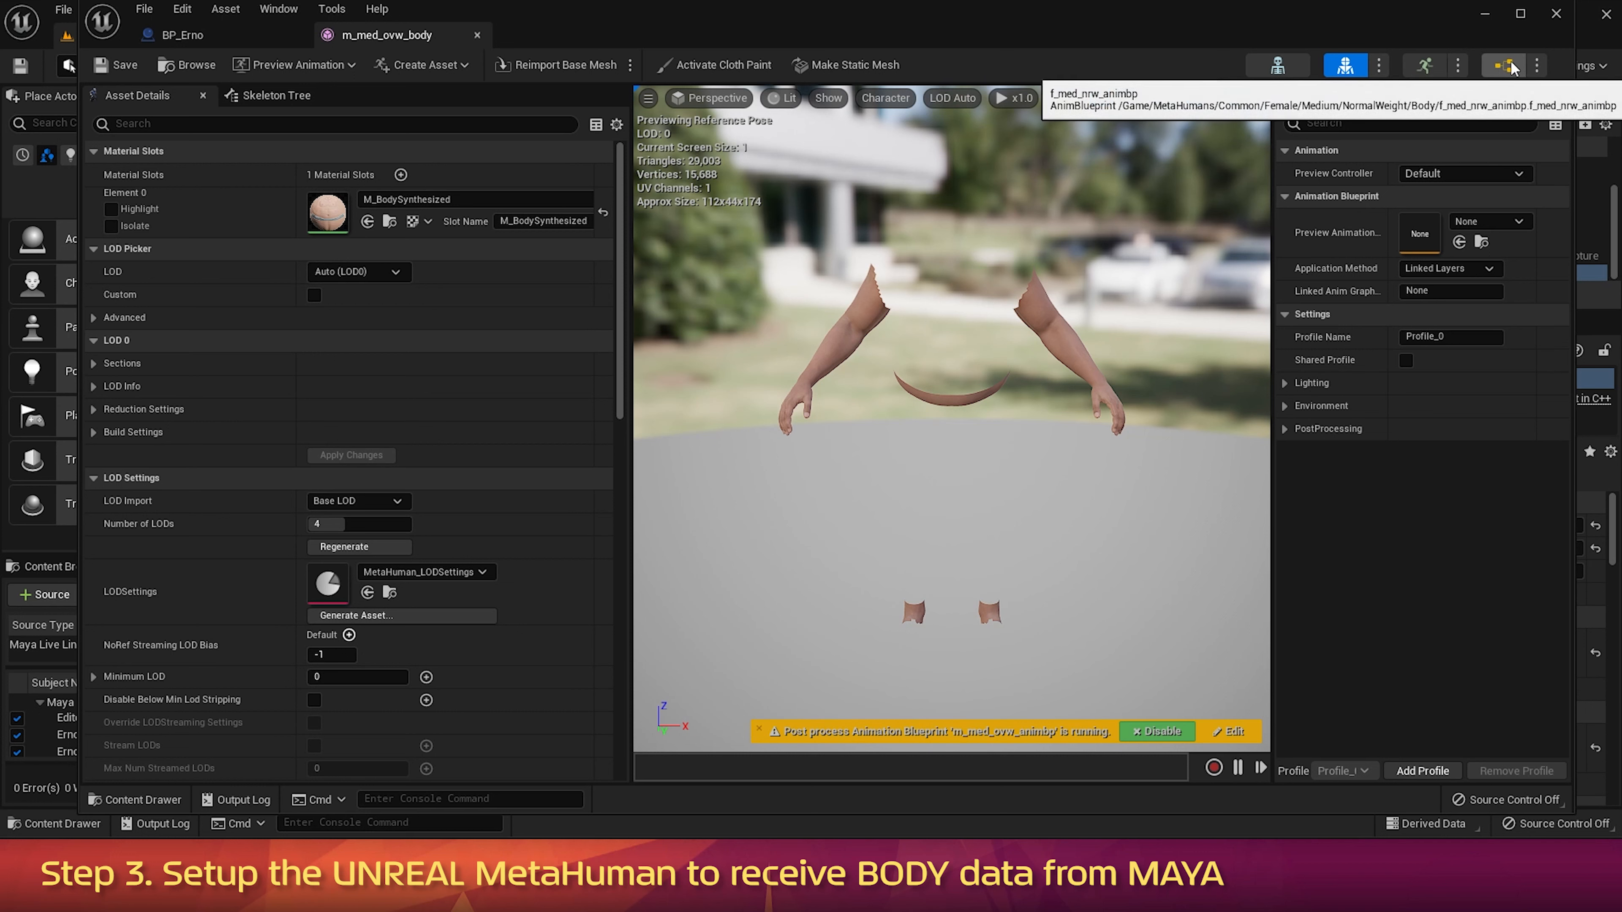
Step: Open the body mesh's m_med_ovw_animbp animation blueprint and display its AnimGraph
{"action": "left_click", "coordinate": [1538, 66]}
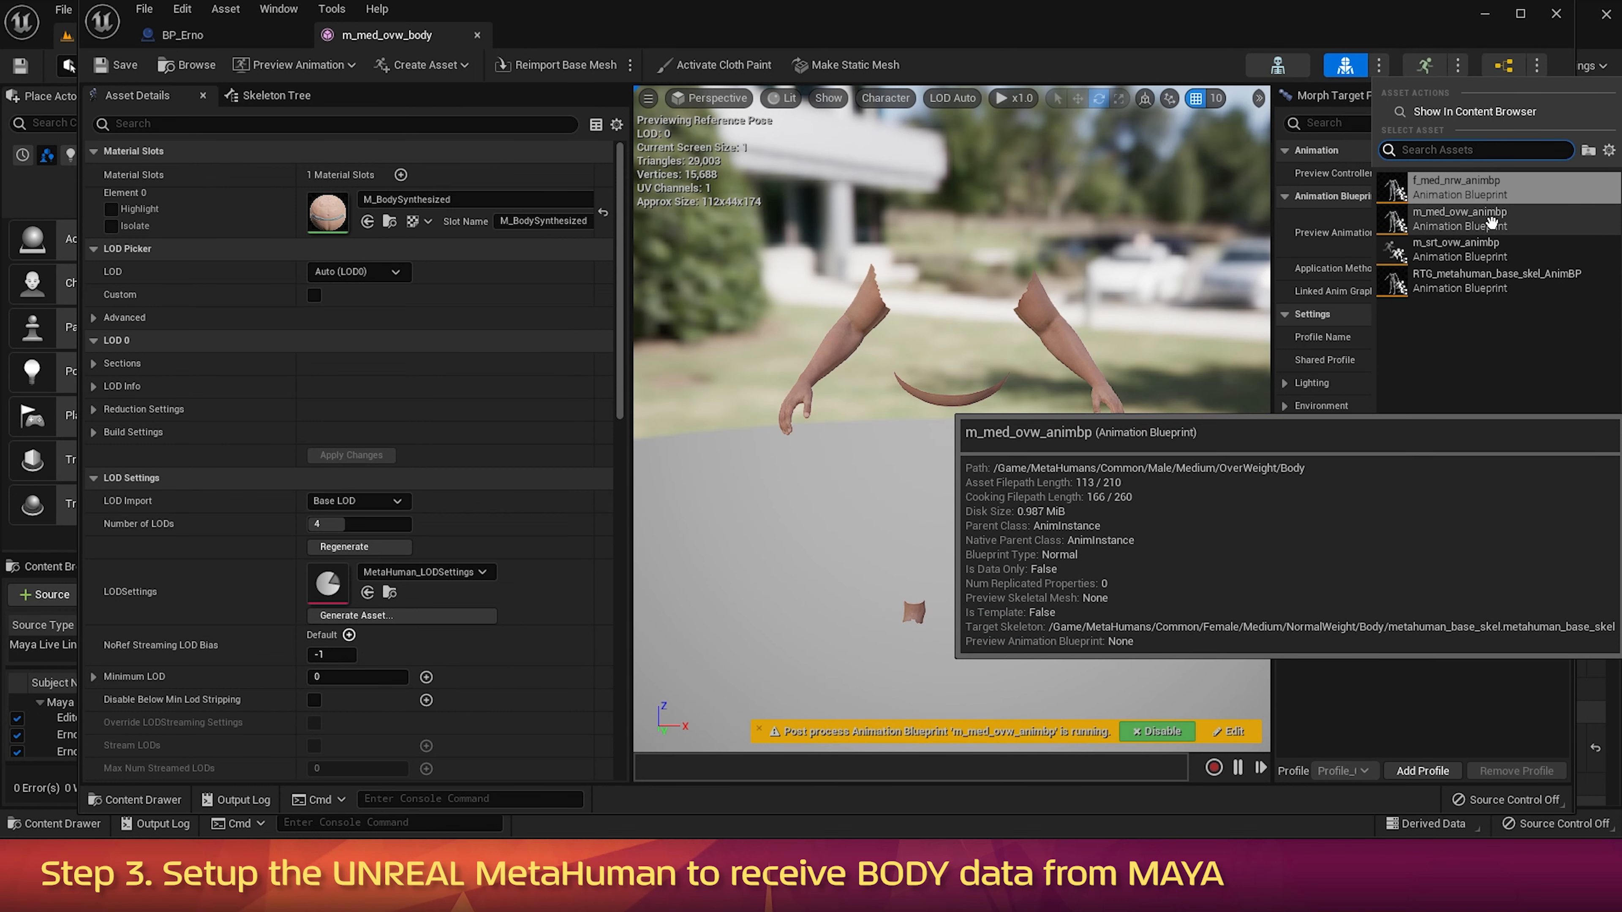
{"action": "left_click", "coordinate": [1470, 223]}
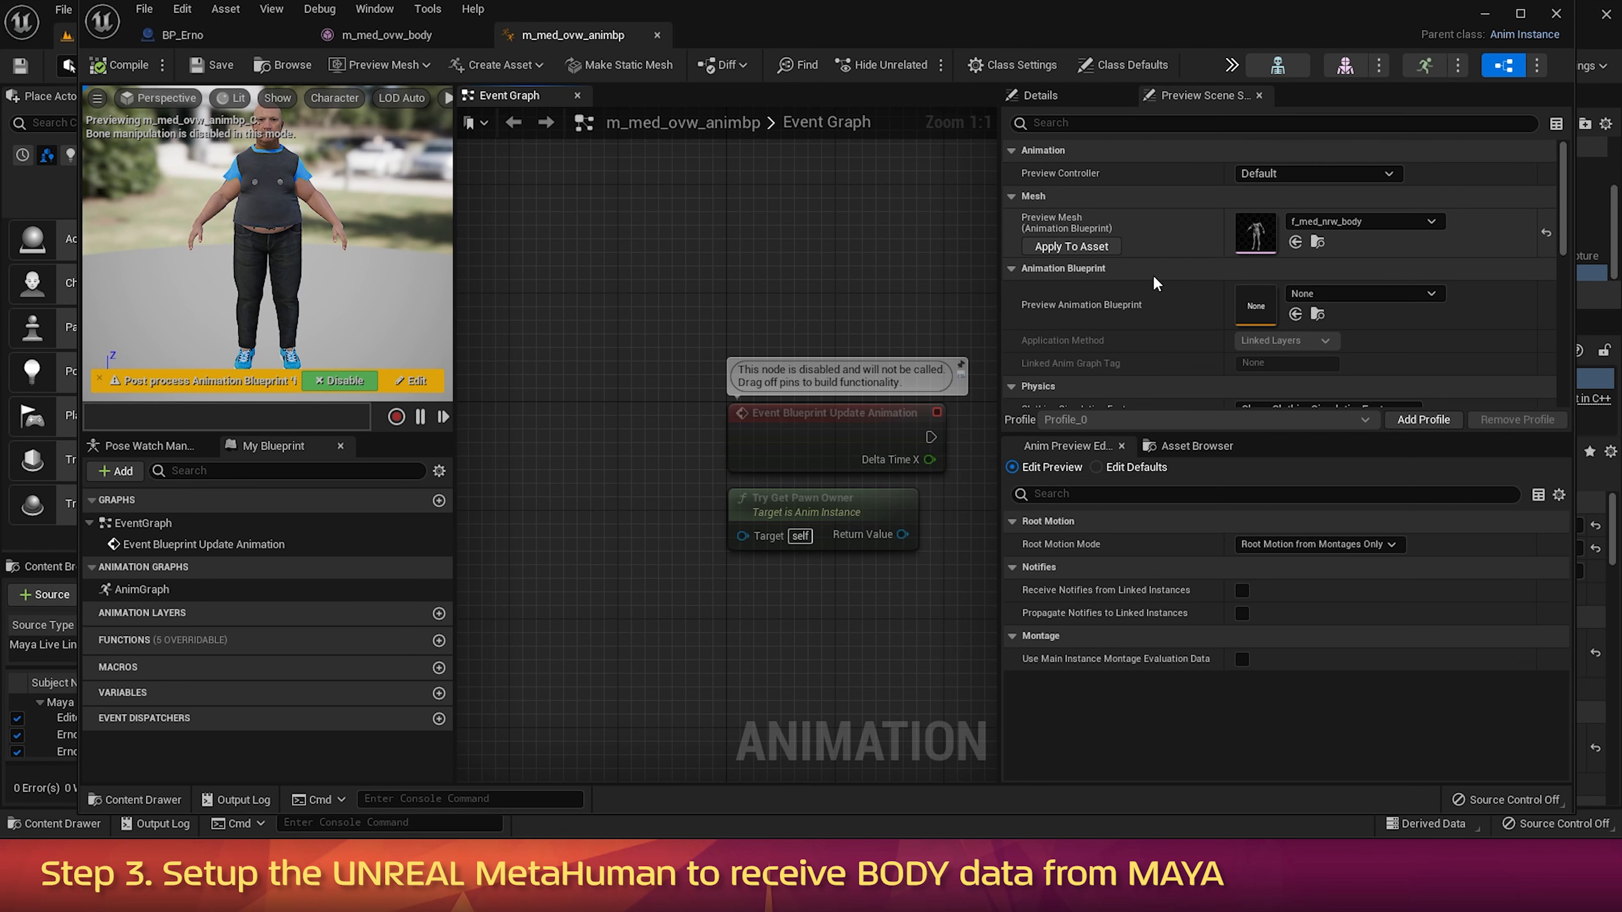
{"action": "double_click", "coordinate": [131, 588]}
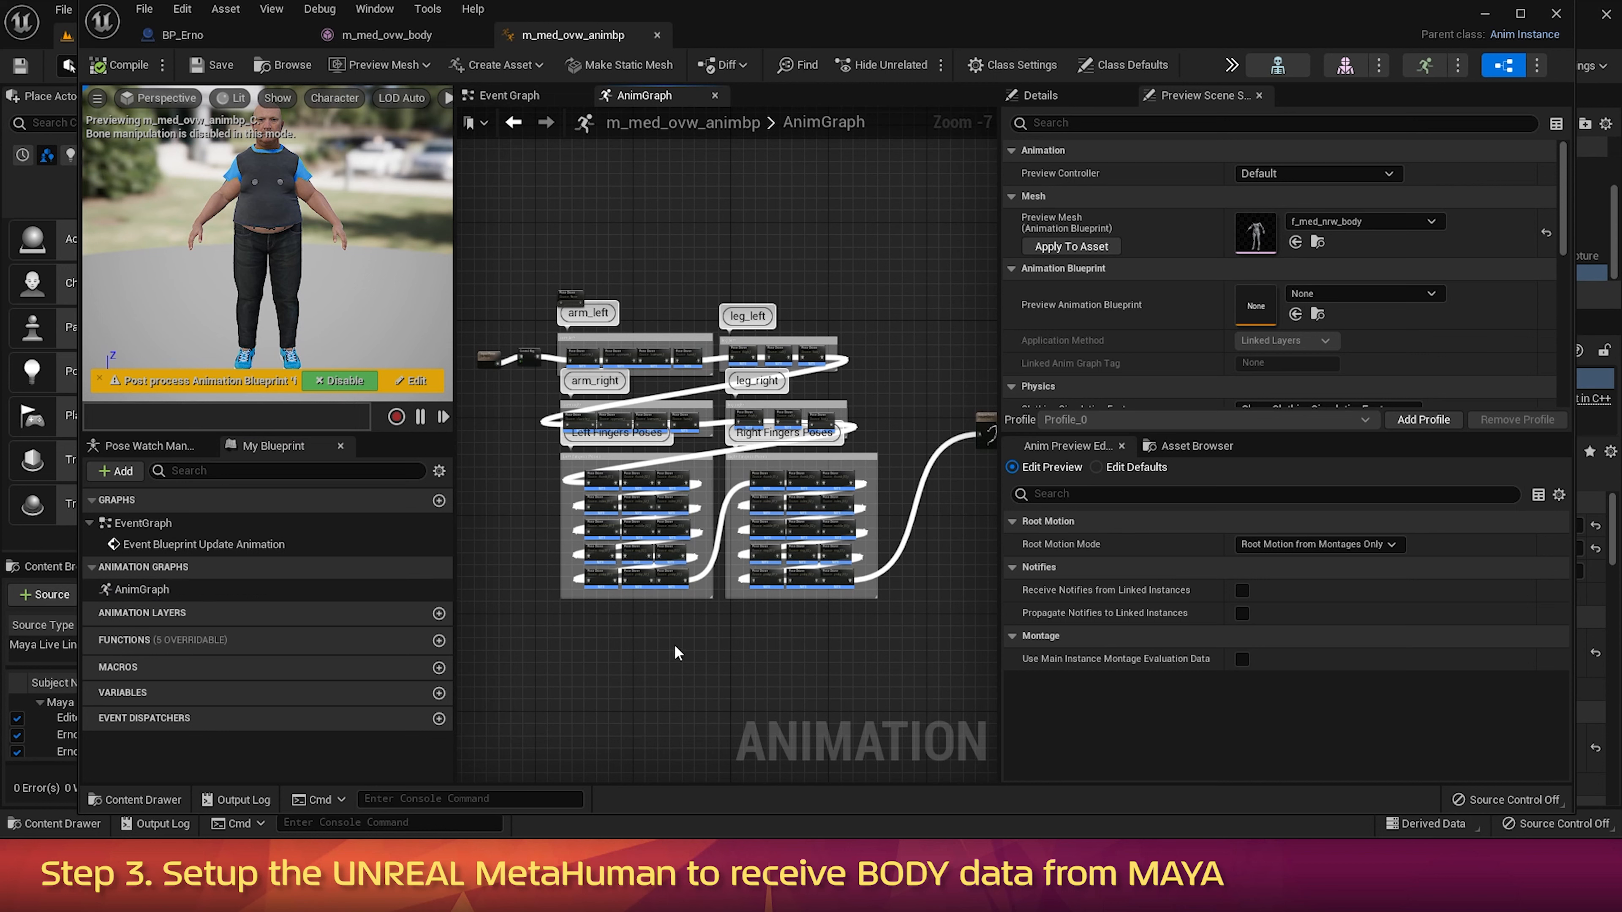
Step: Insert a Live Link Pose node between the Input Pose and Control Rig nodes
{"action": "scroll", "coordinate": [473, 375], "scroll_direction": "up", "scroll_amount": 7}
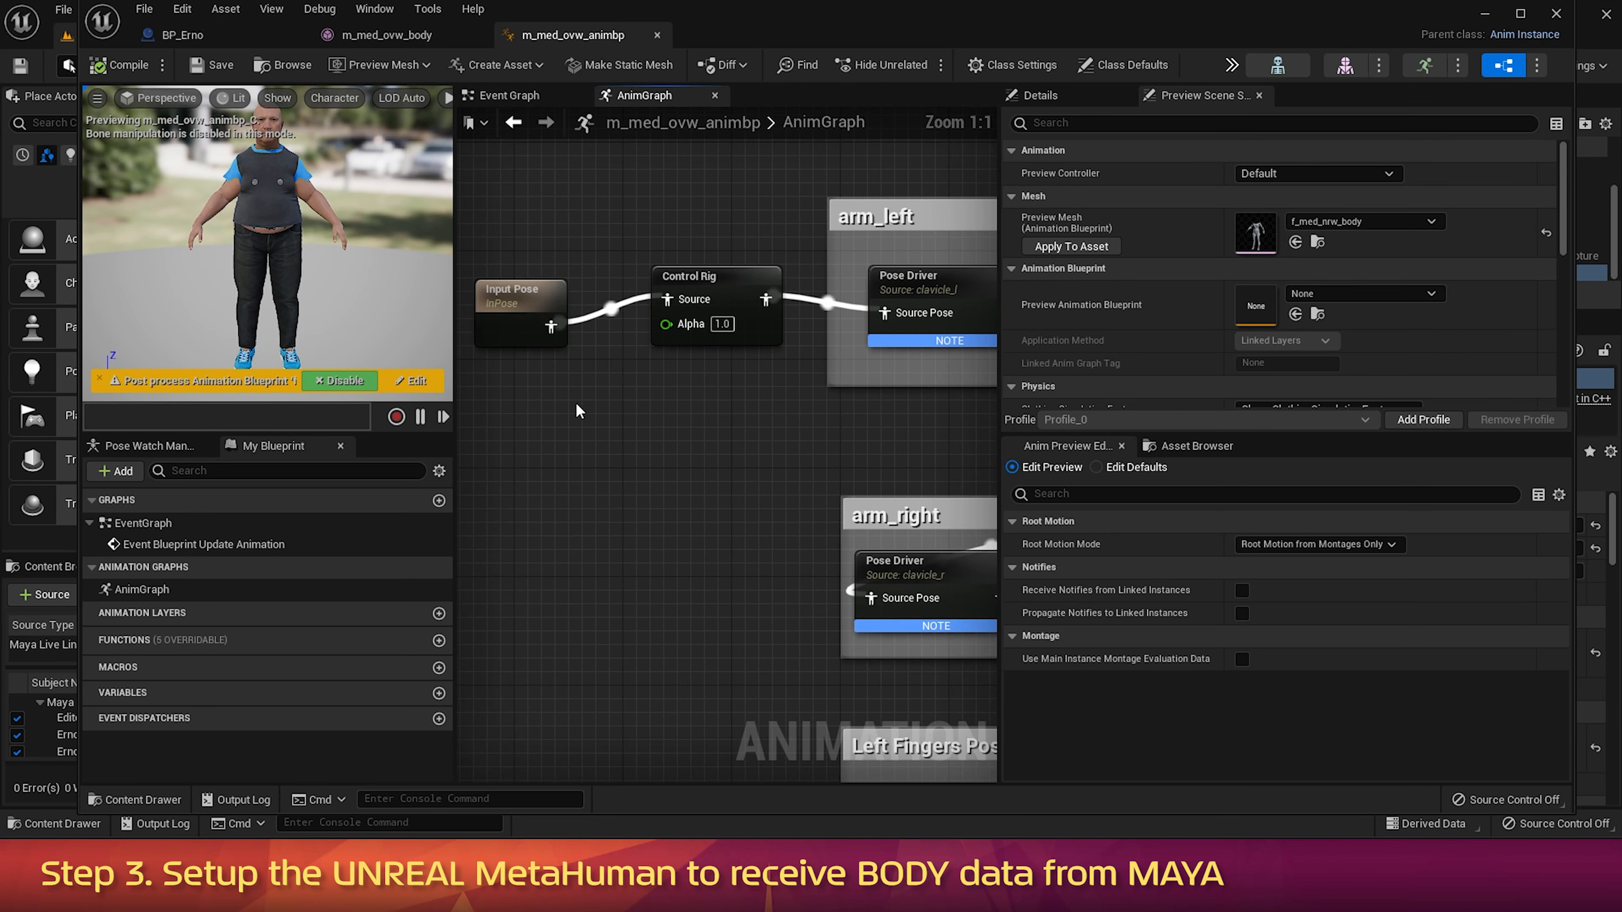
{"action": "right_click_drag", "start_coordinate": [579, 406], "coordinate": [663, 409]}
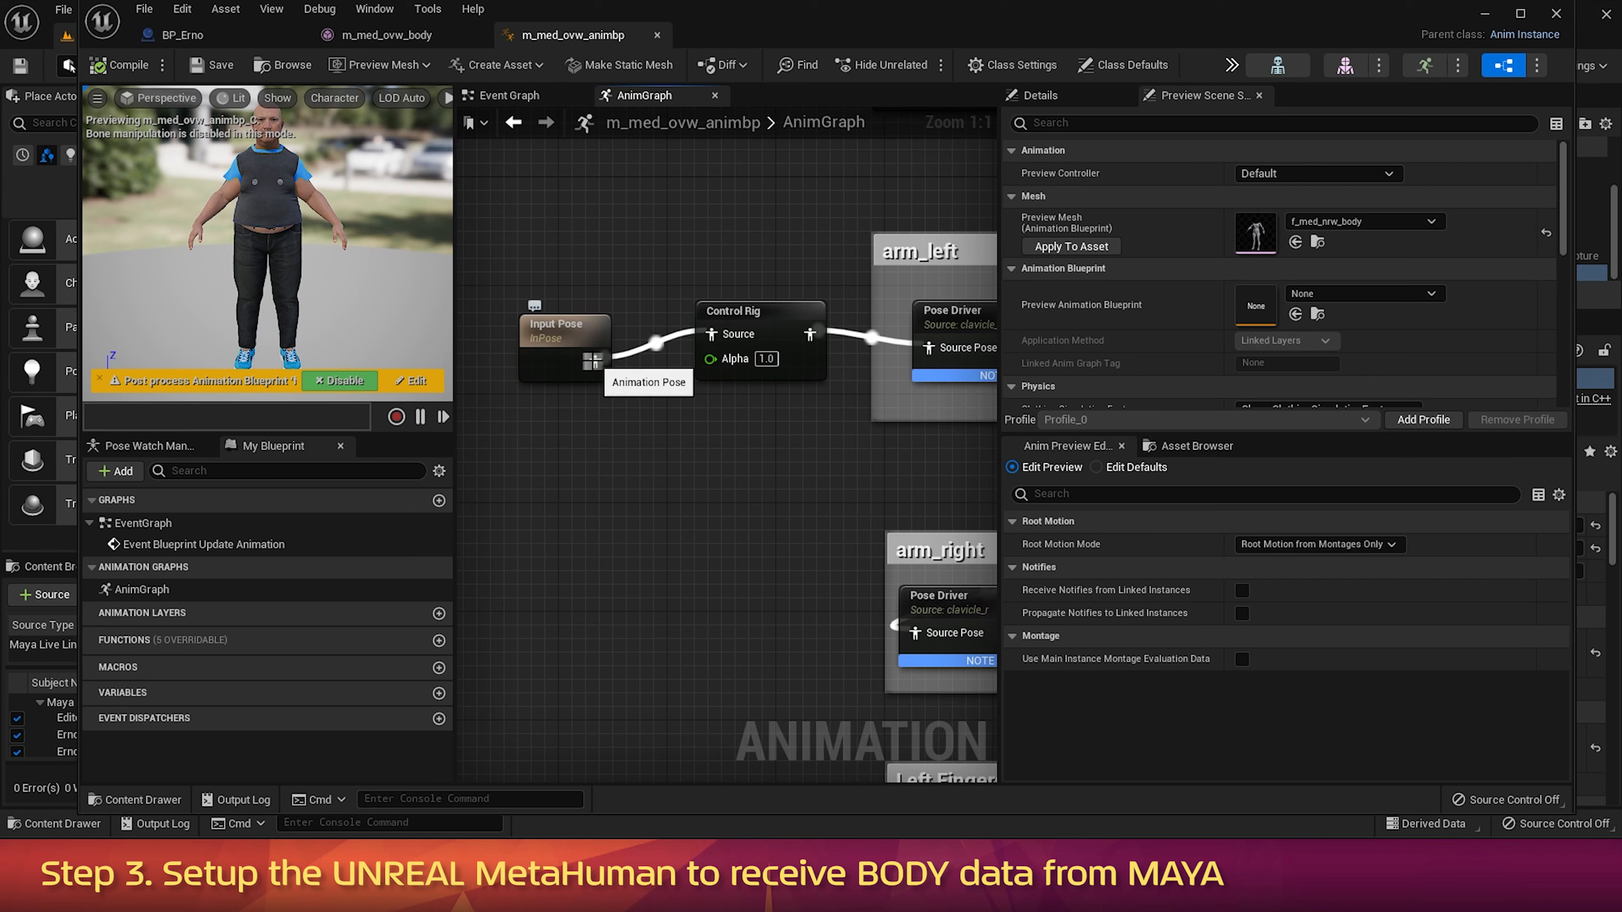
{"action": "left_click_drag", "start_coordinate": [593, 362], "coordinate": [661, 446]}
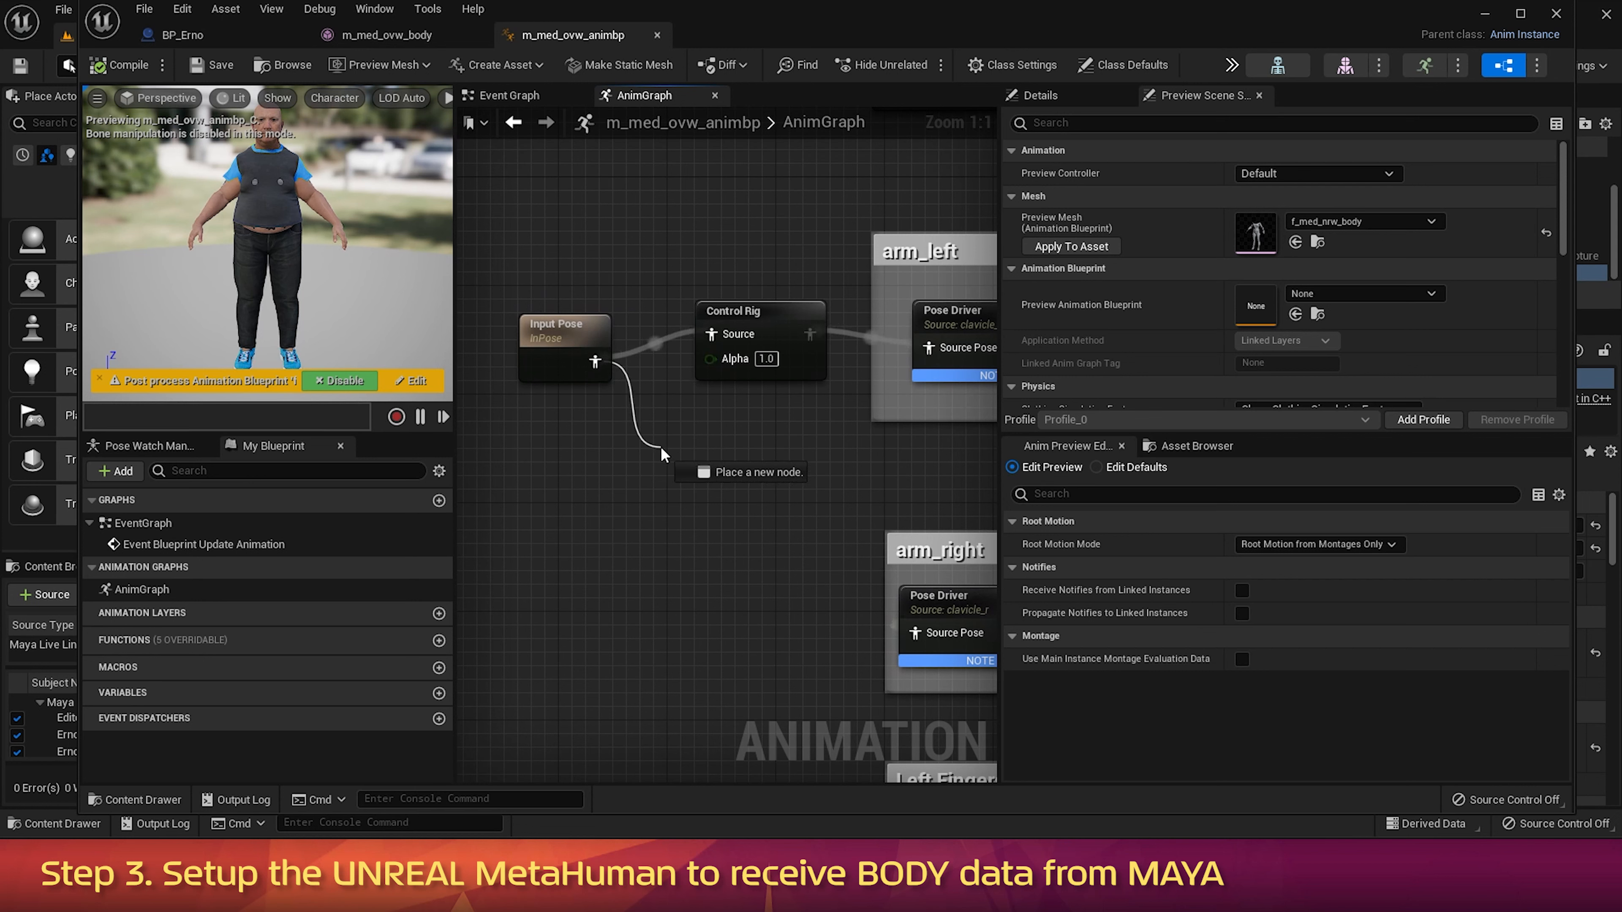
{"action": "left_click_drag", "start_coordinate": [660, 446], "coordinate": [661, 446]}
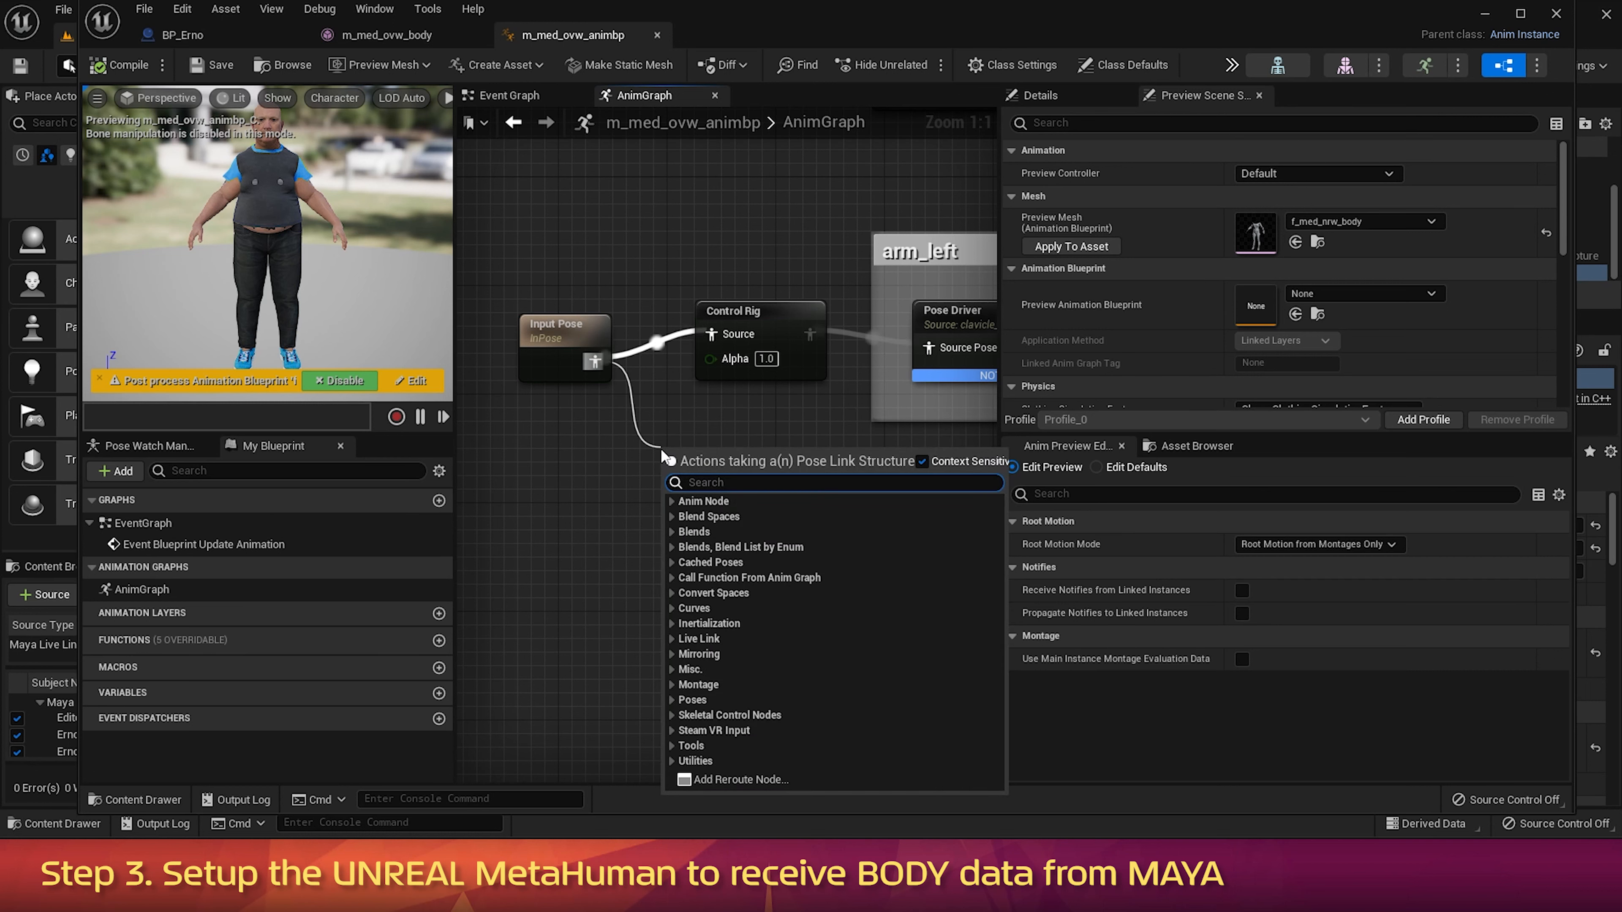
{"action": "type", "text": "live link"}
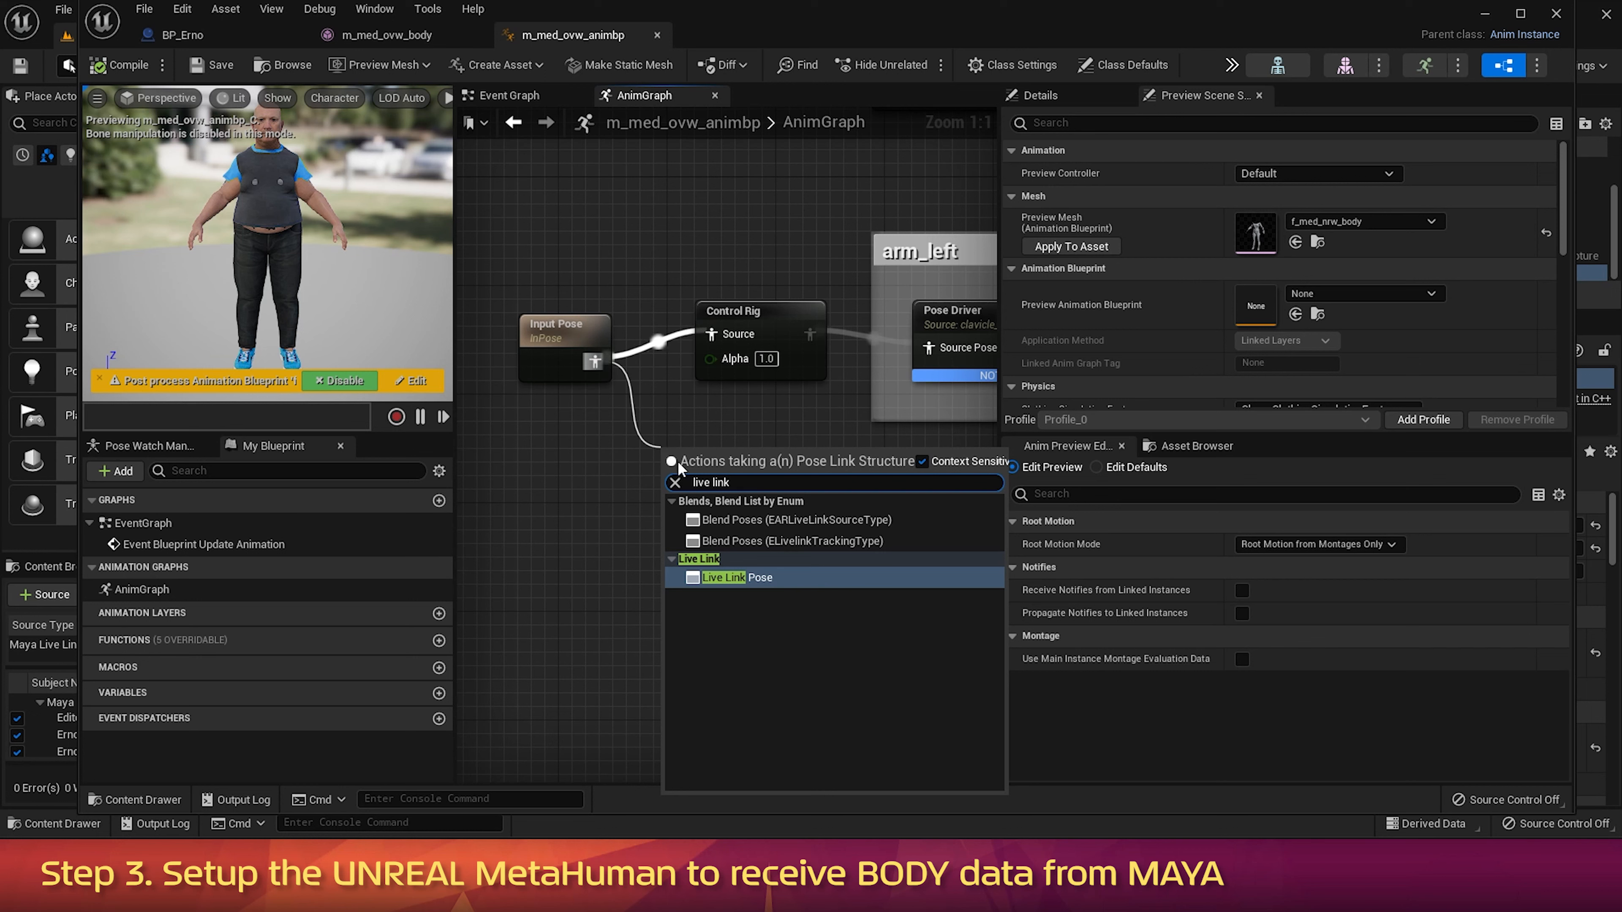
{"action": "left_click", "coordinate": [729, 577]}
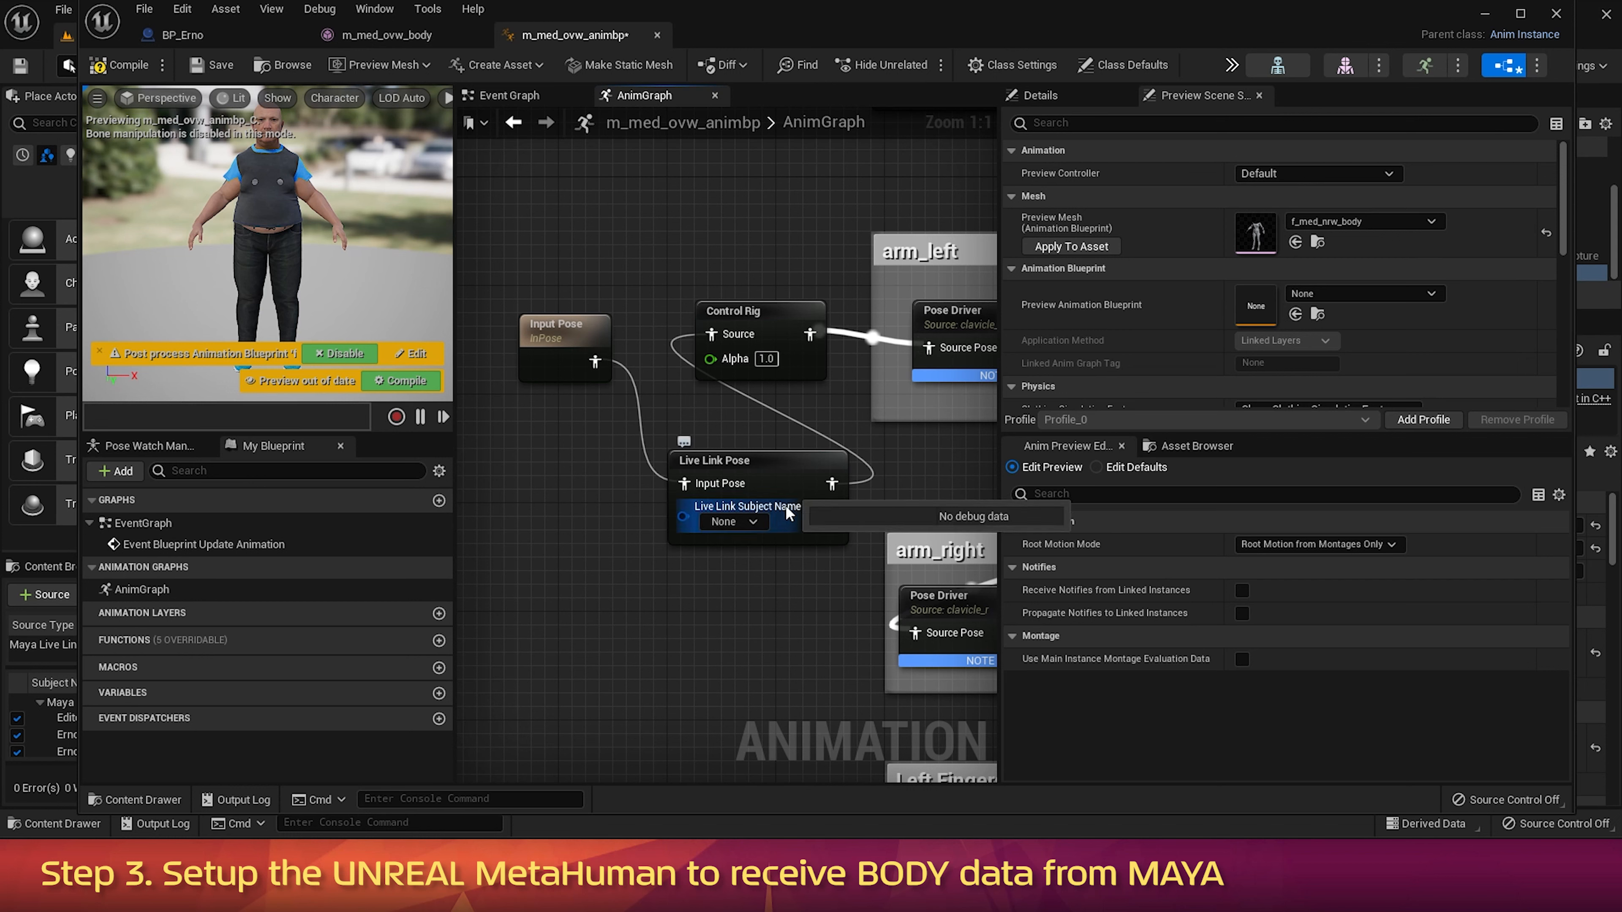
Step: Set the Live Link Pose node's subject name to ErnoBody and compile the animation blueprint
{"action": "left_click", "coordinate": [743, 520]}
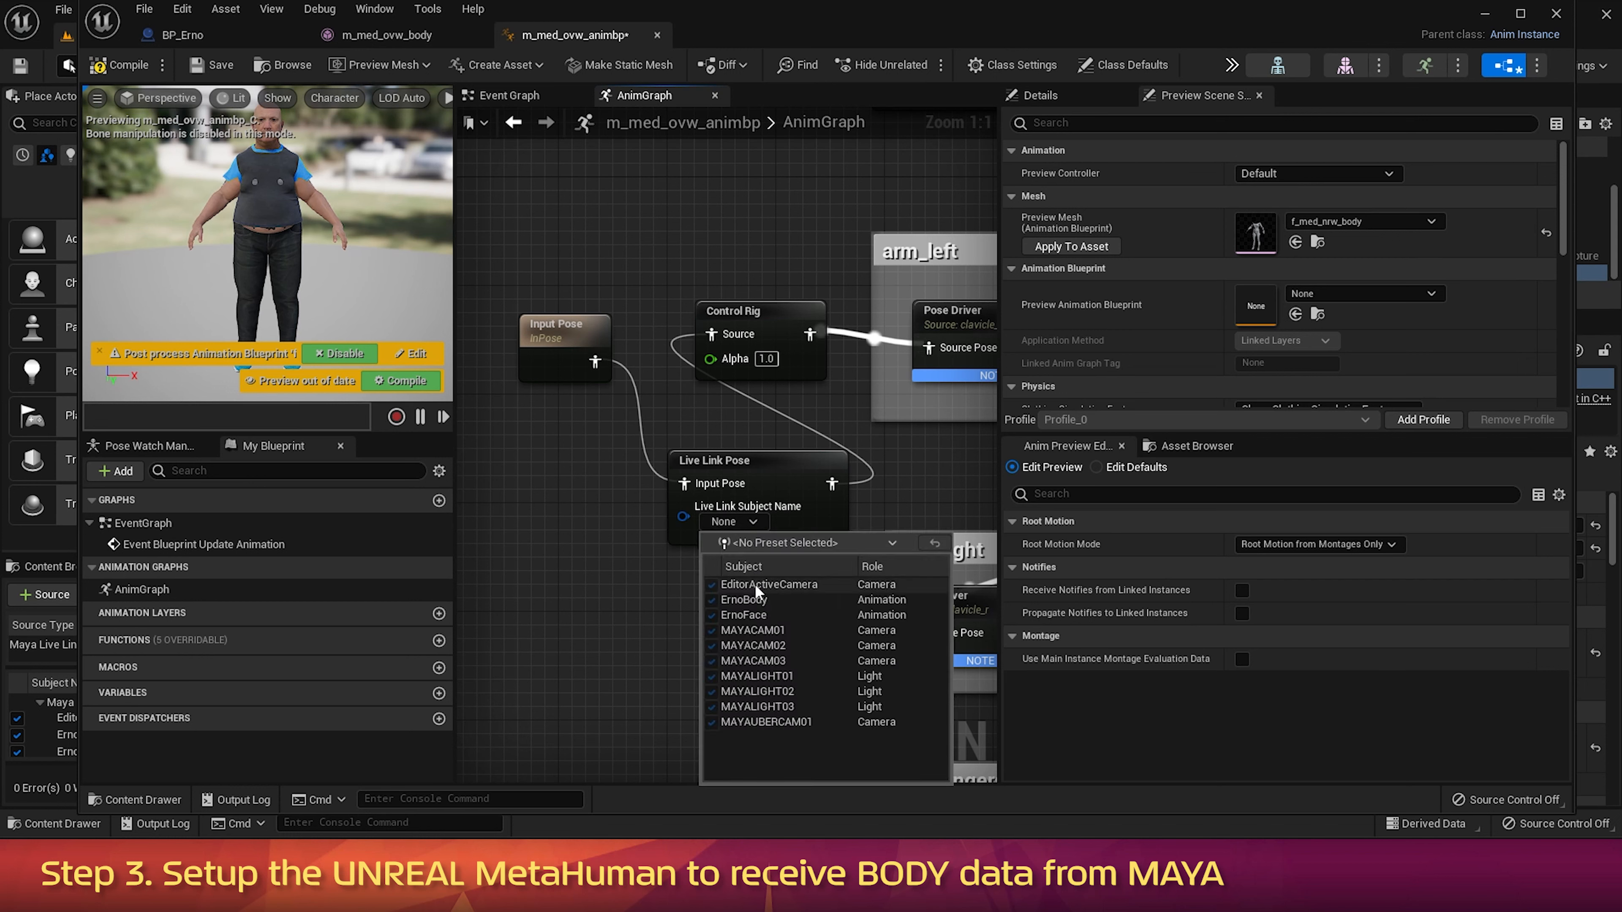
{"action": "left_click", "coordinate": [748, 600]}
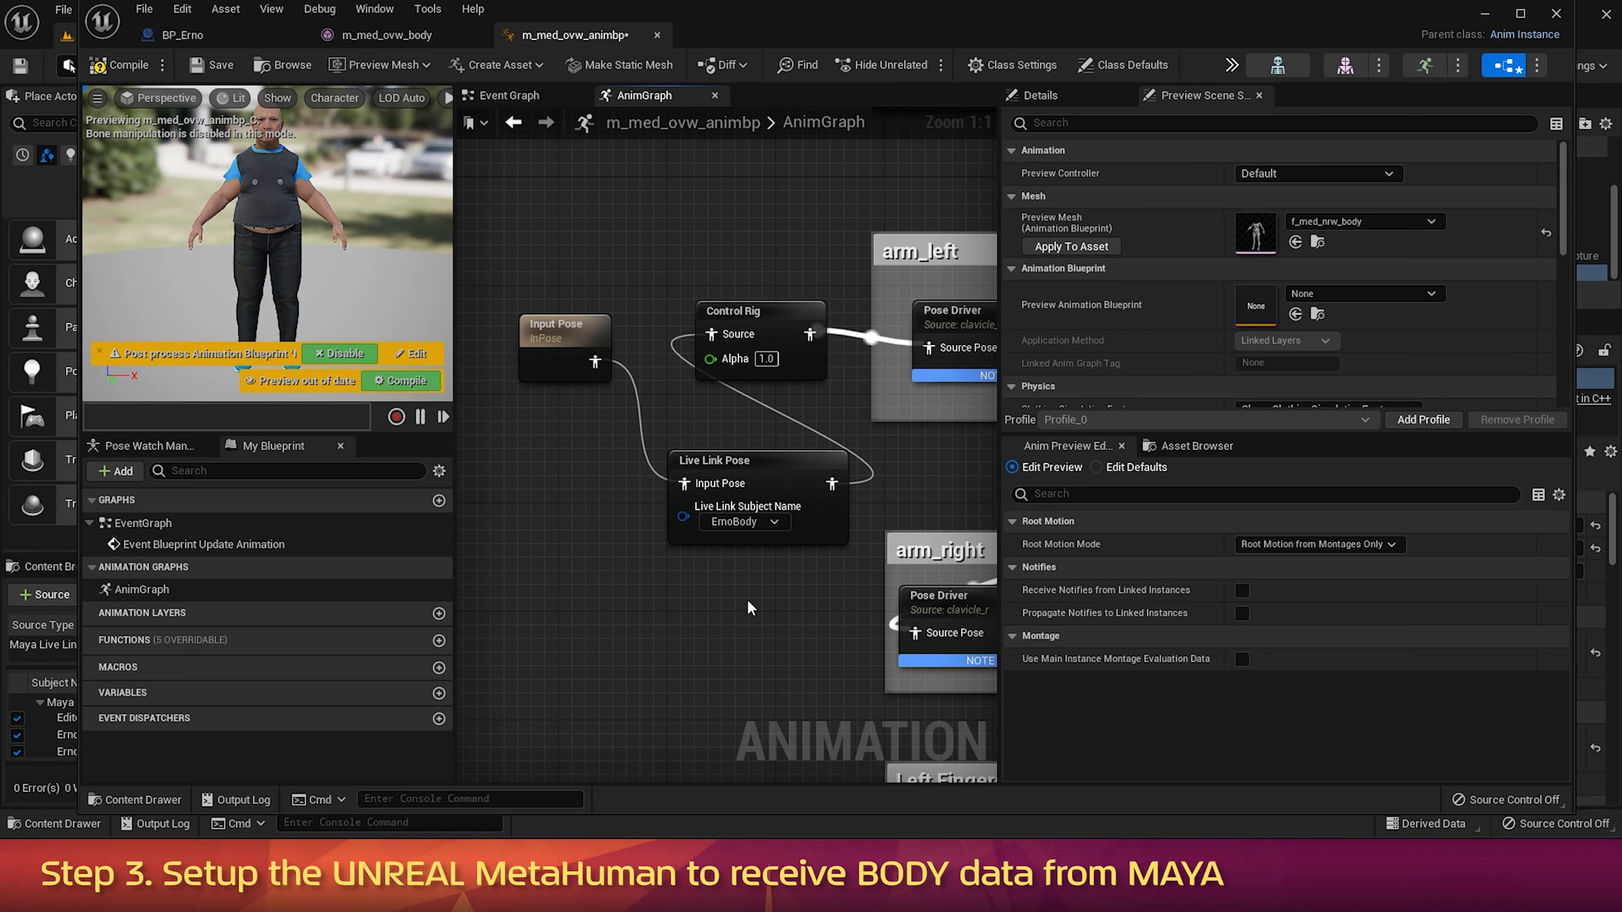
{"action": "left_click", "coordinate": [125, 68]}
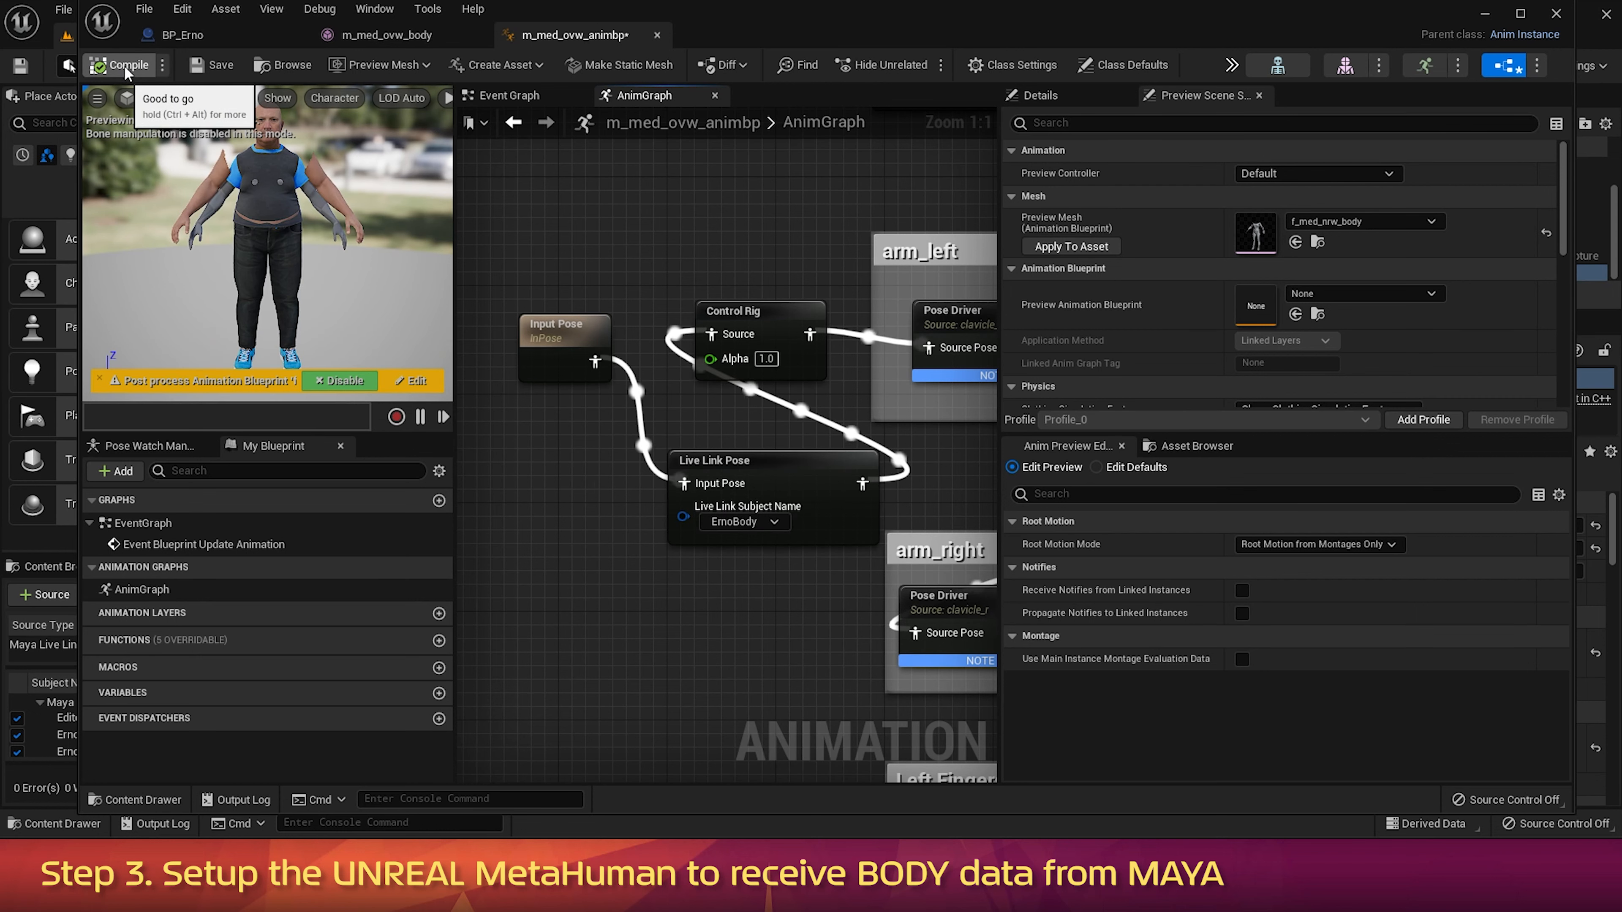
Step: Save the m_med_ovw_animbp animation blueprint and return to the main level editor
{"action": "left_click", "coordinate": [215, 66]}
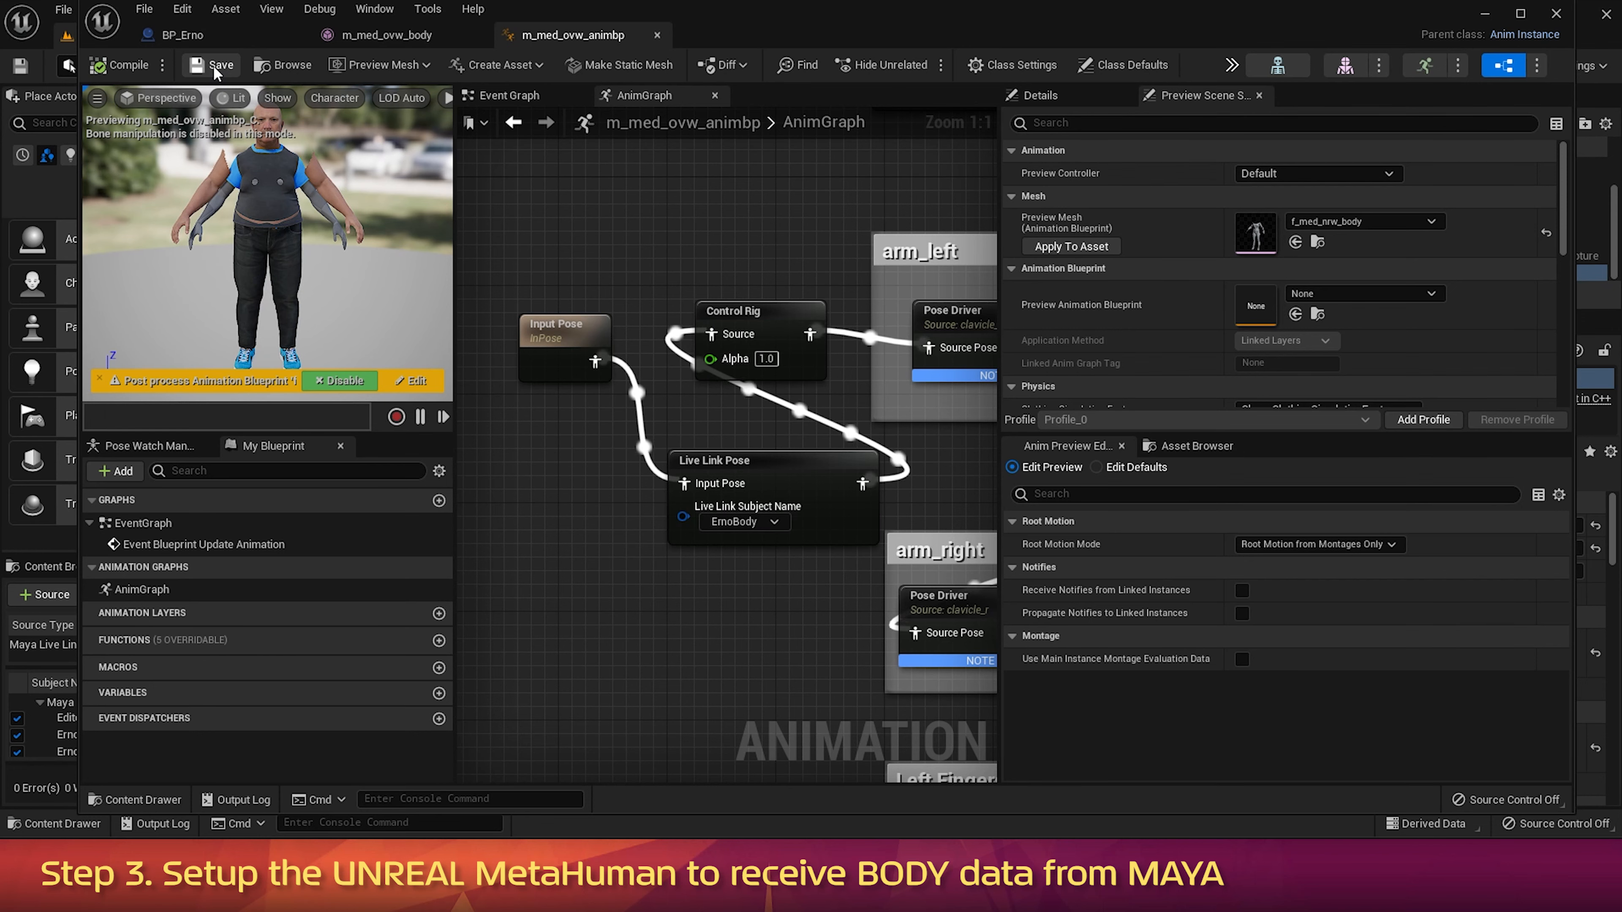
{"action": "left_click", "coordinate": [1490, 14]}
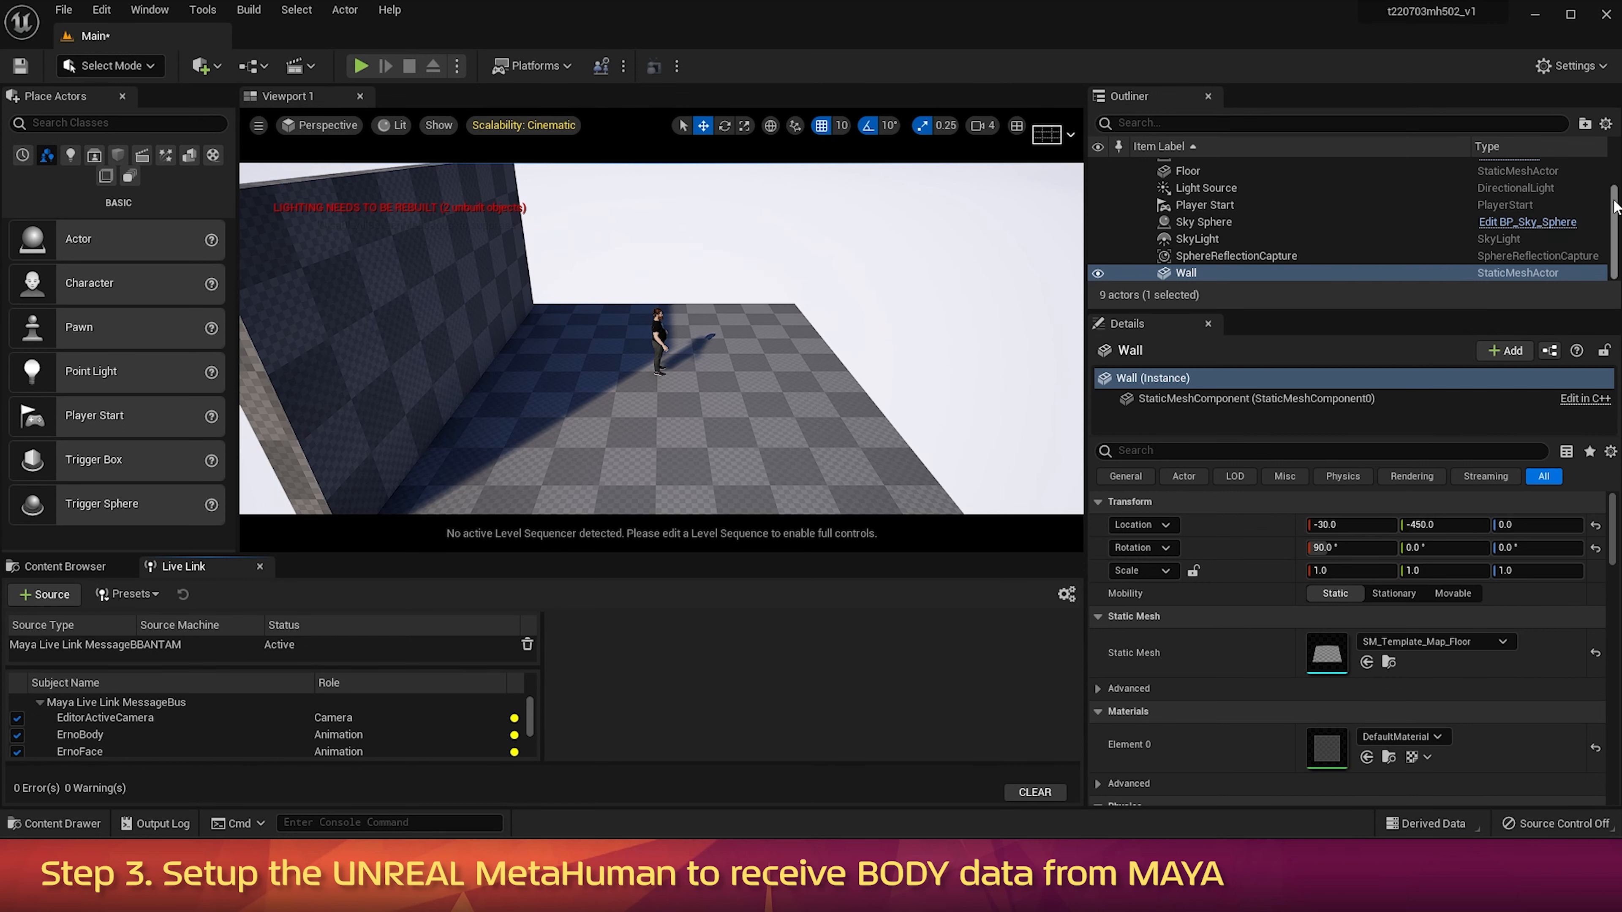
Step: Set the Body component of BP_Erno in the level to Use Animation Blueprint with m_med_ovw_animbp as its anim class
{"action": "scroll", "coordinate": [1613, 205], "scroll_direction": "up", "scroll_amount": 2}
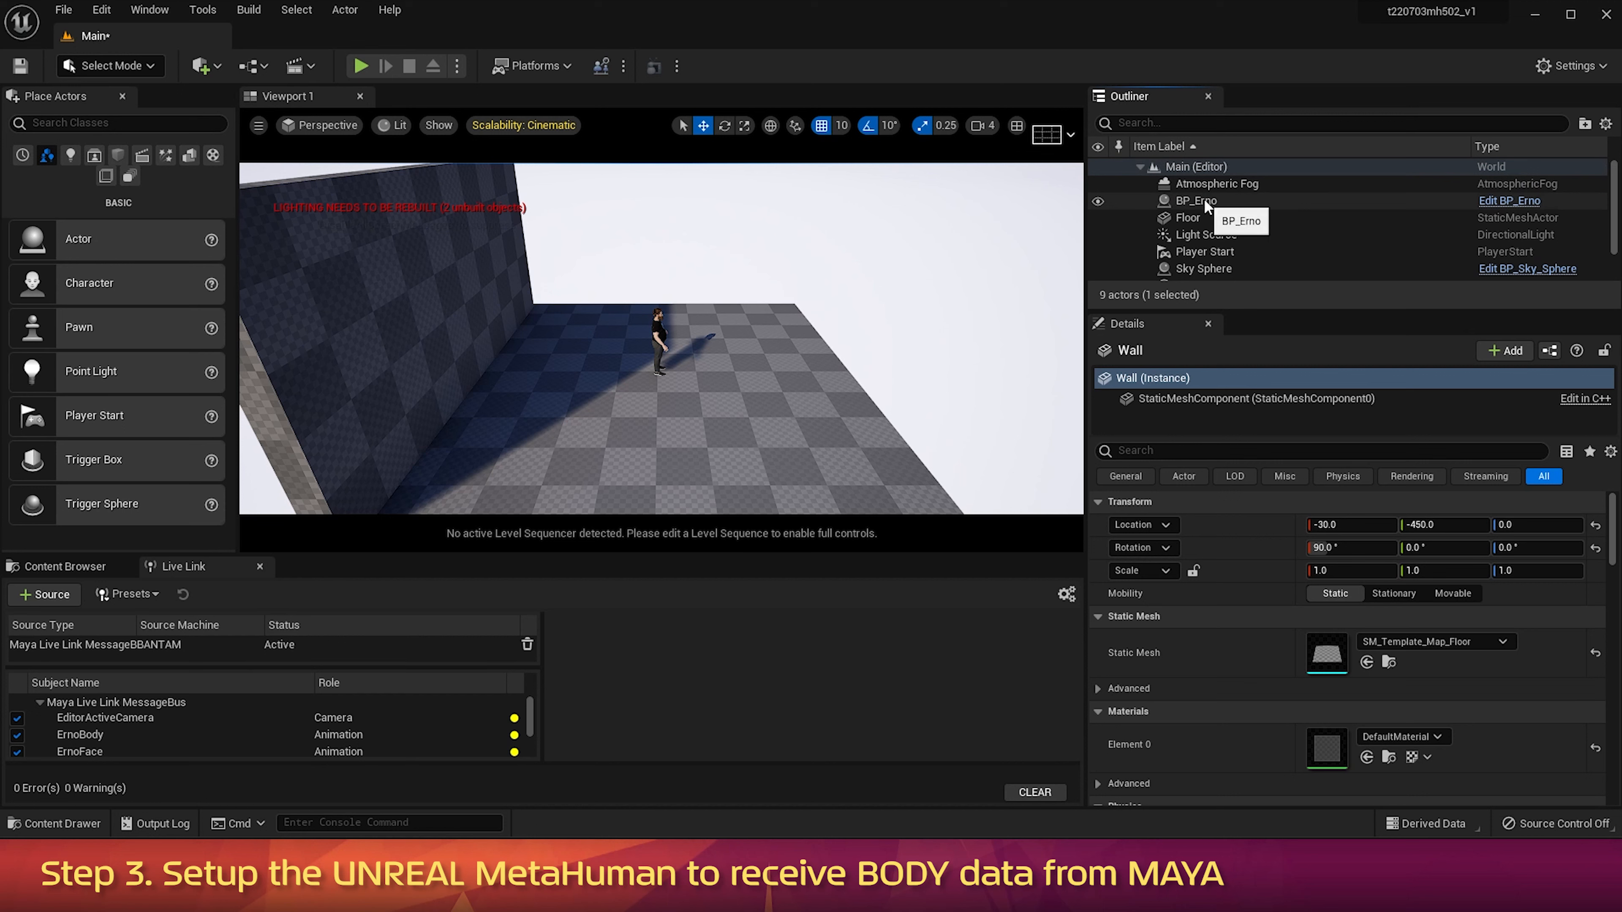
{"action": "left_click", "coordinate": [1223, 200]}
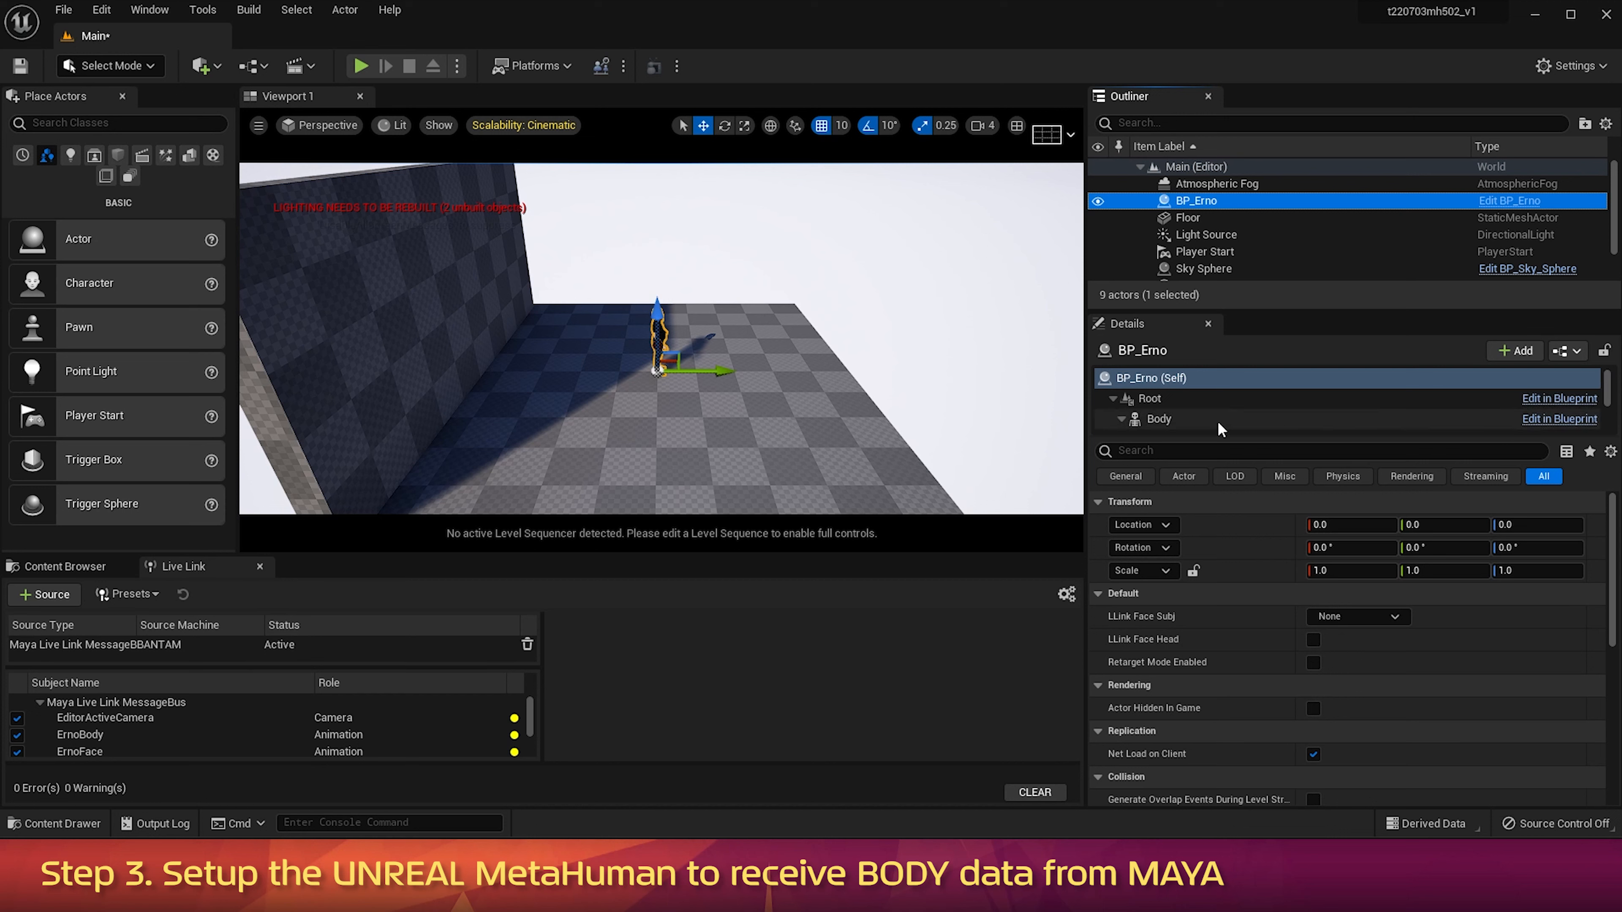
{"action": "left_click", "coordinate": [1144, 420]}
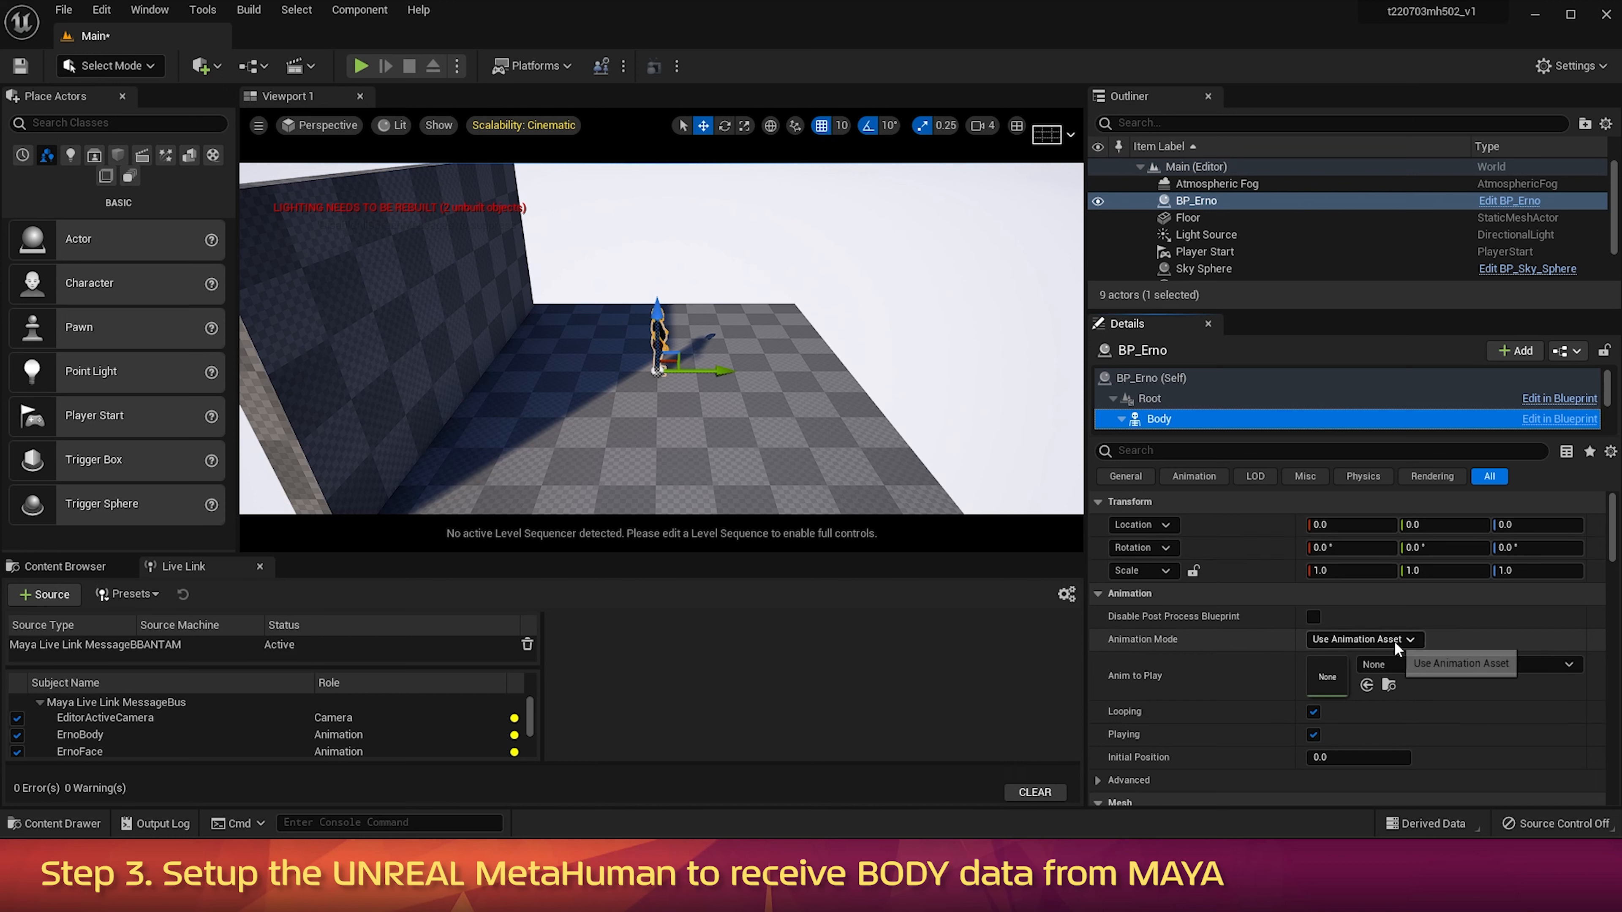
{"action": "left_click", "coordinate": [1420, 641]}
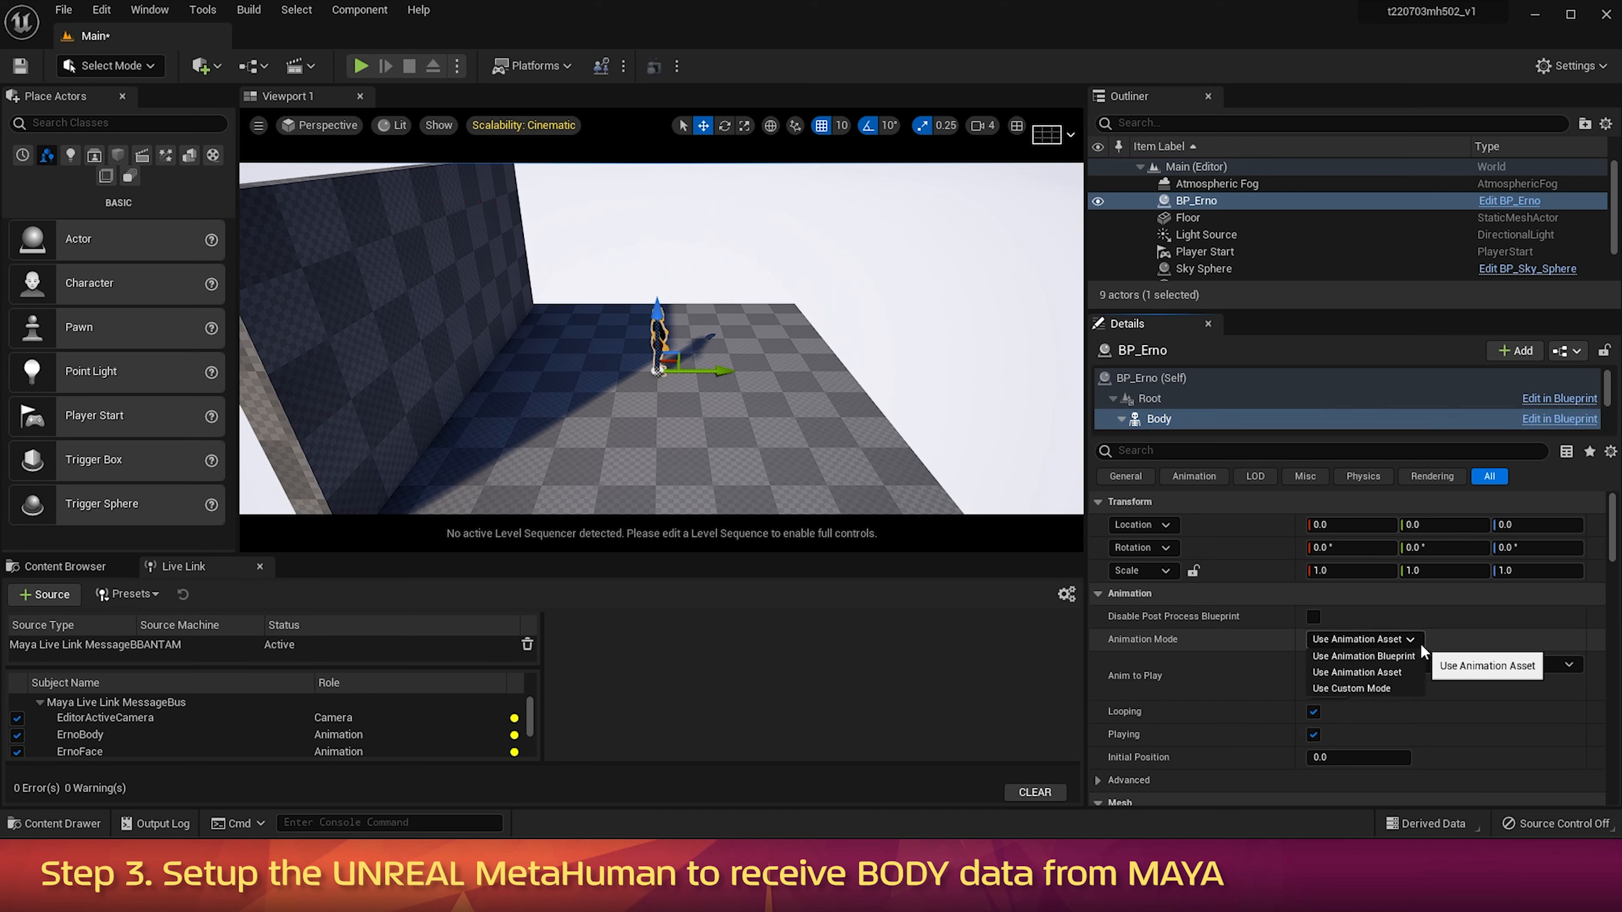
{"action": "left_click", "coordinate": [1379, 657]}
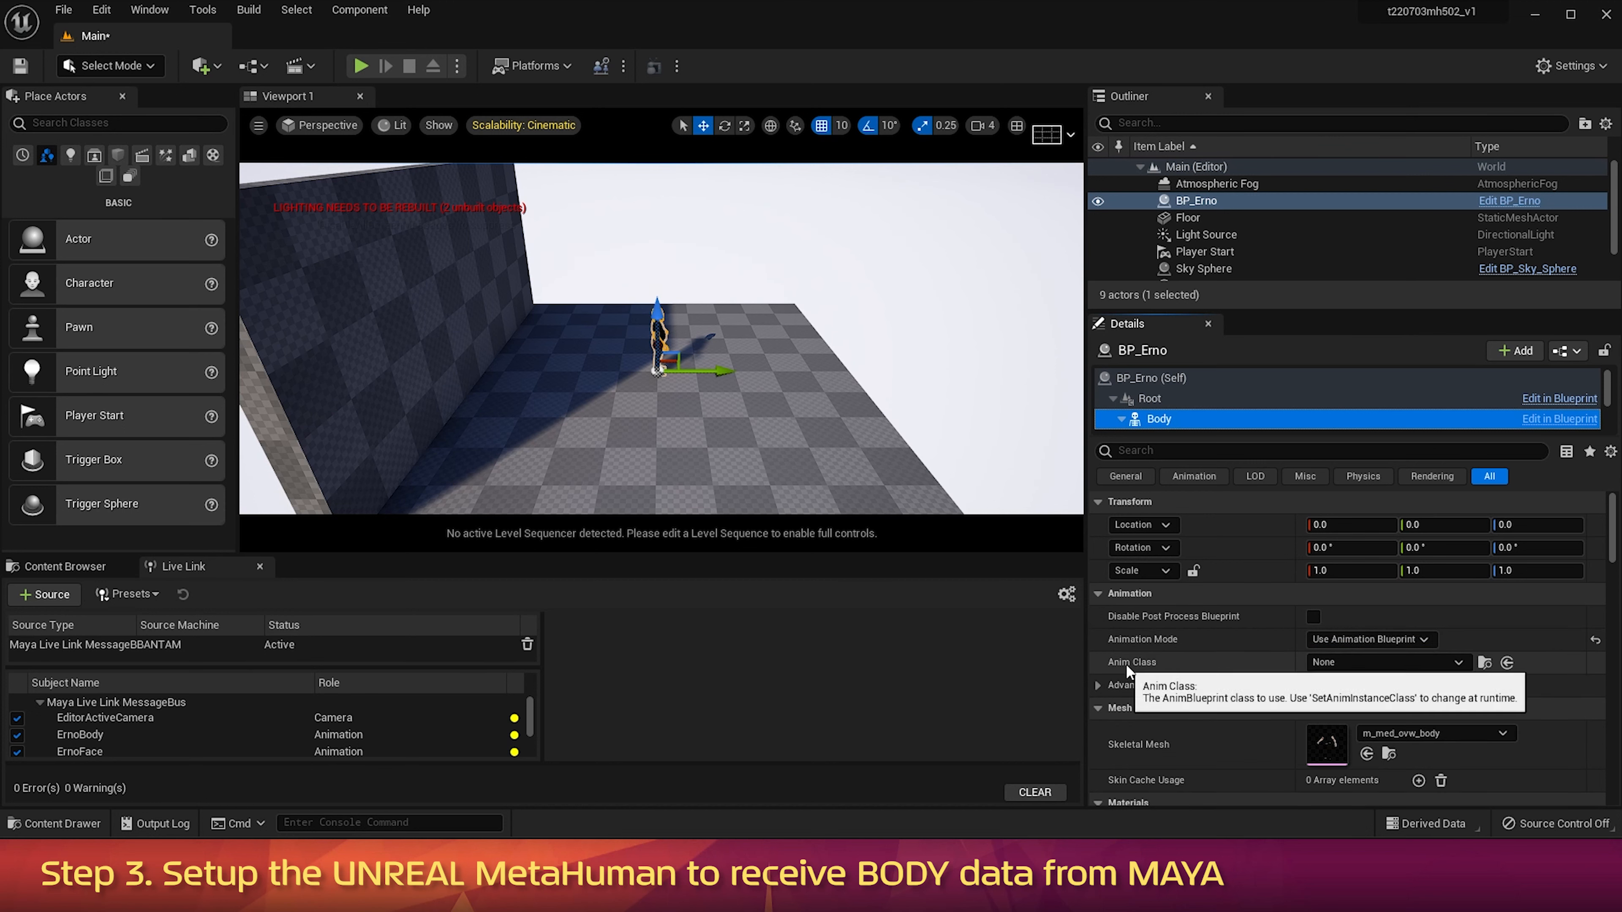
{"action": "left_click", "coordinate": [1459, 663]}
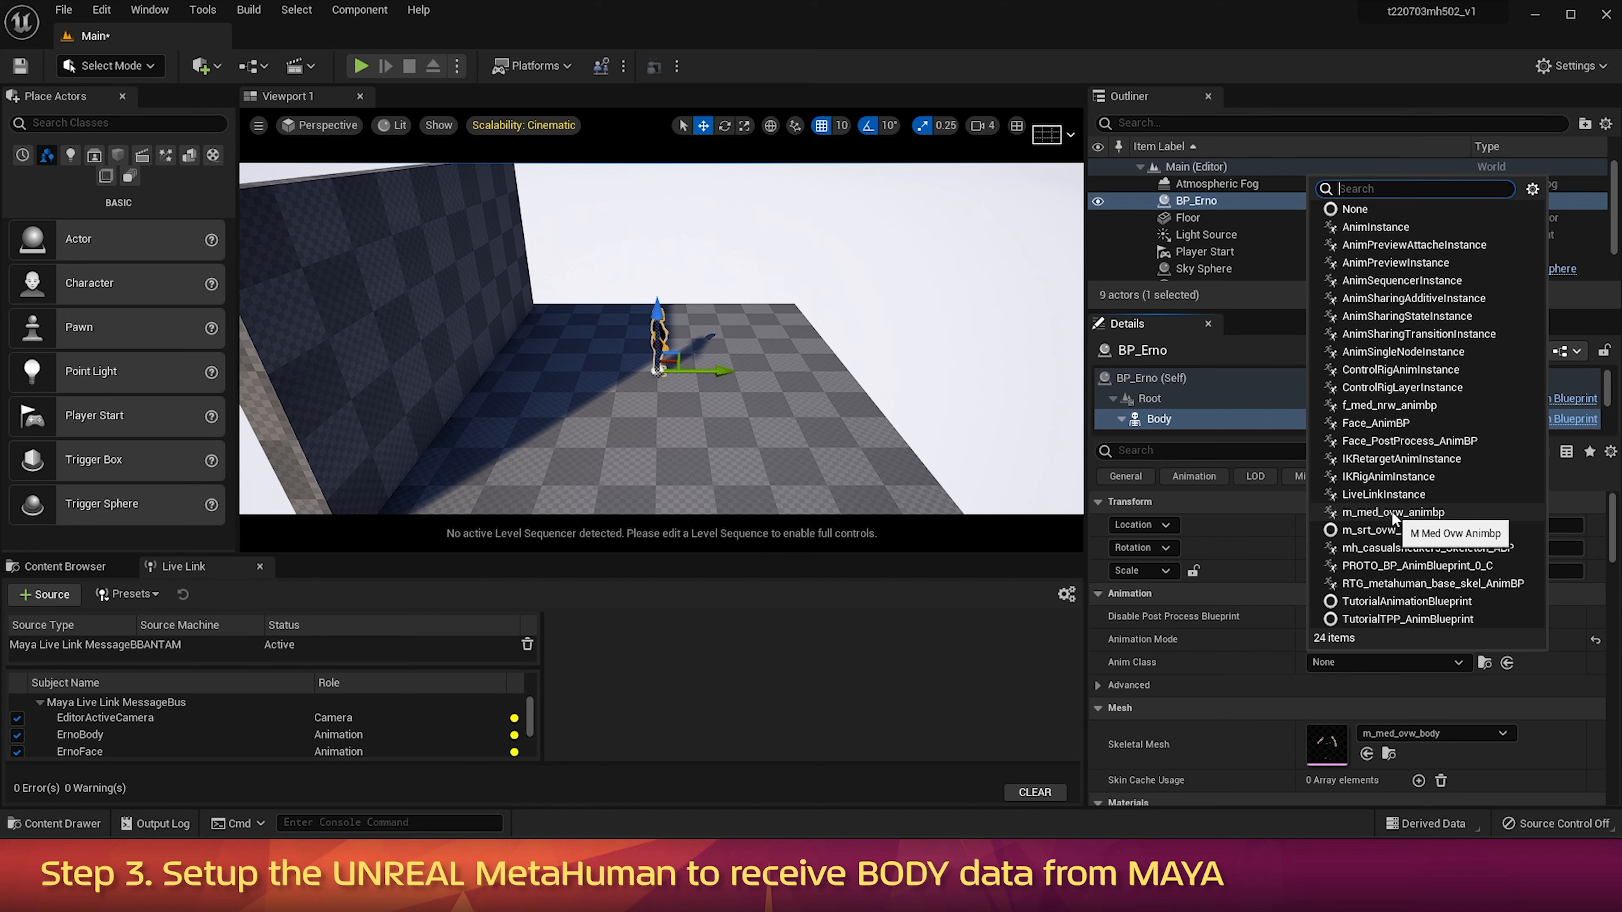
{"action": "left_click", "coordinate": [1439, 511]}
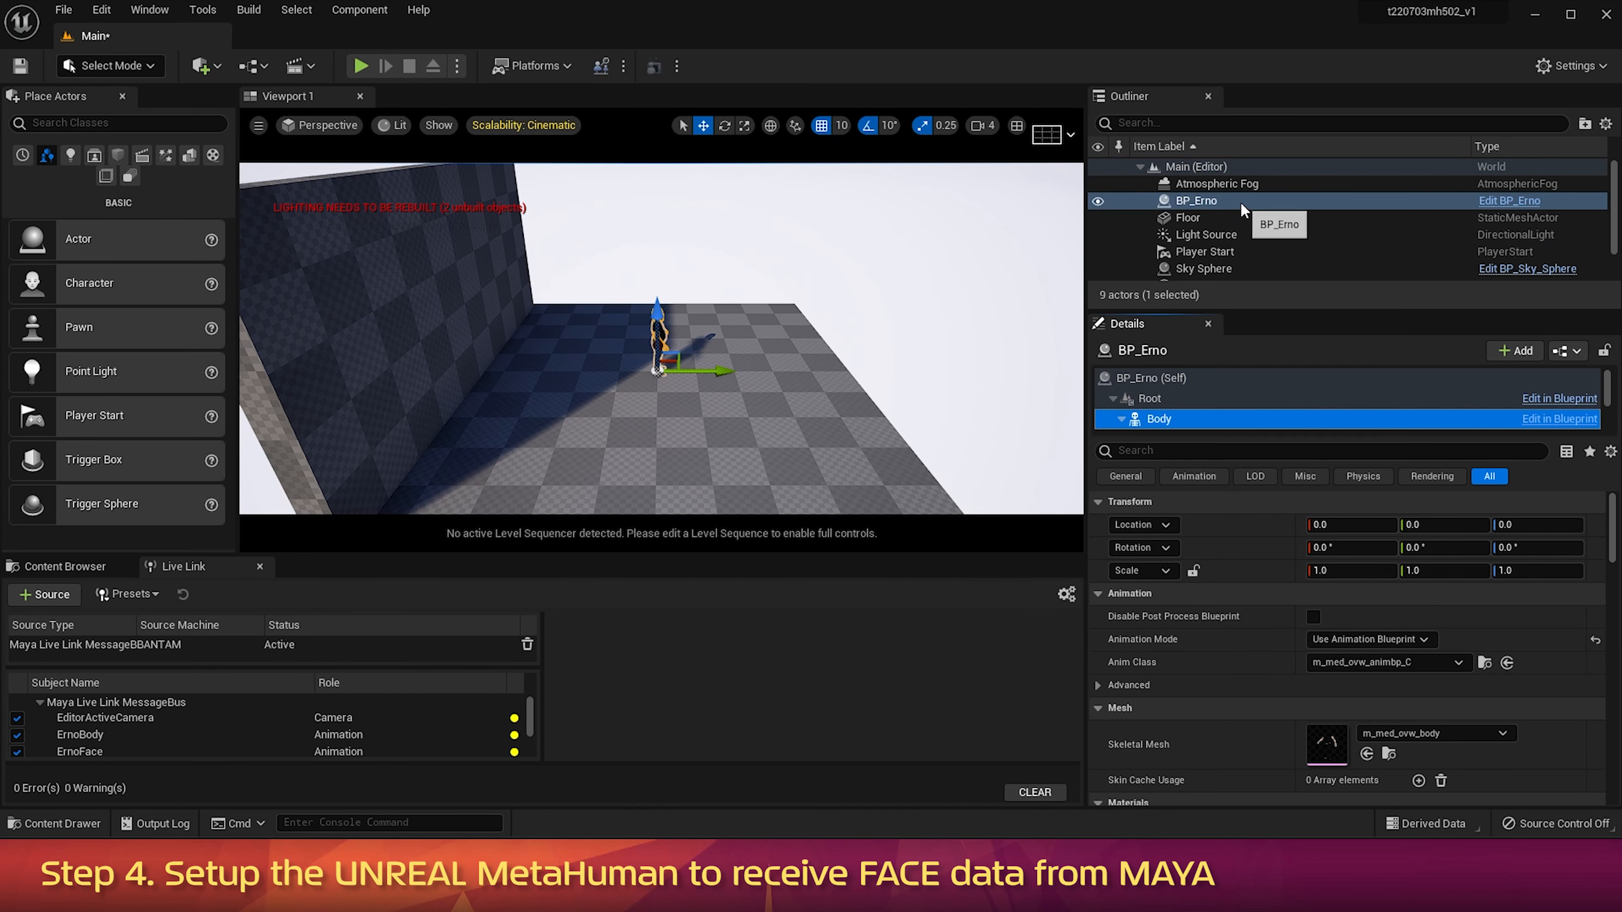
Step: Set LLink Face Subj to ErnoFace in the BP_Erno blueprint's class defaults, and compile and save the blueprint
{"action": "left_click", "coordinate": [1483, 201]}
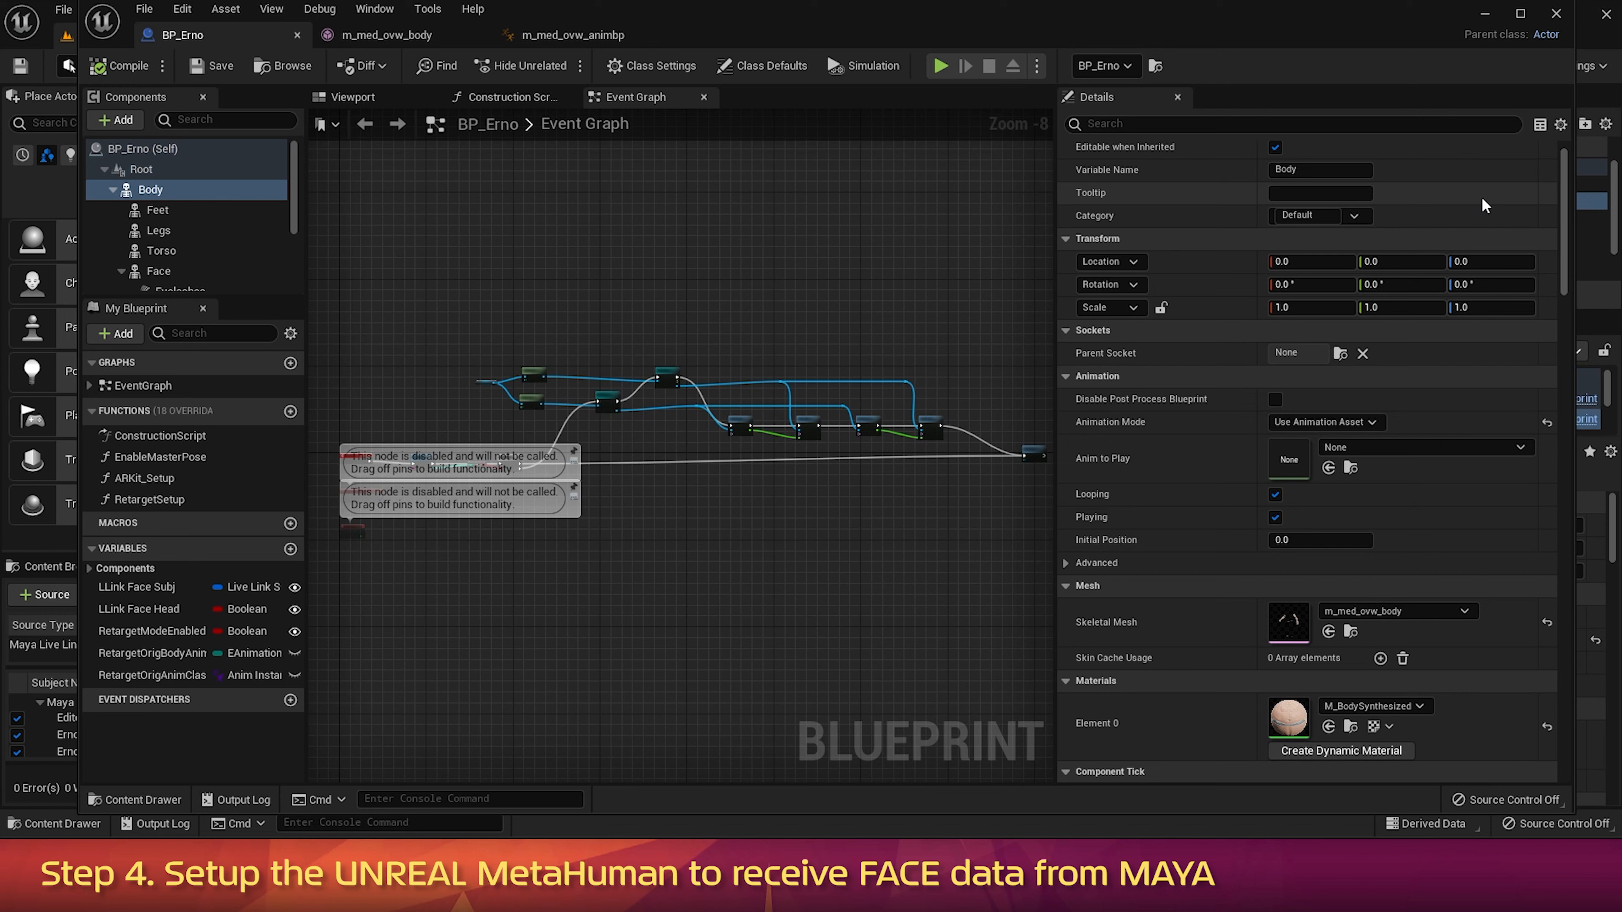
{"action": "left_click", "coordinate": [157, 147]}
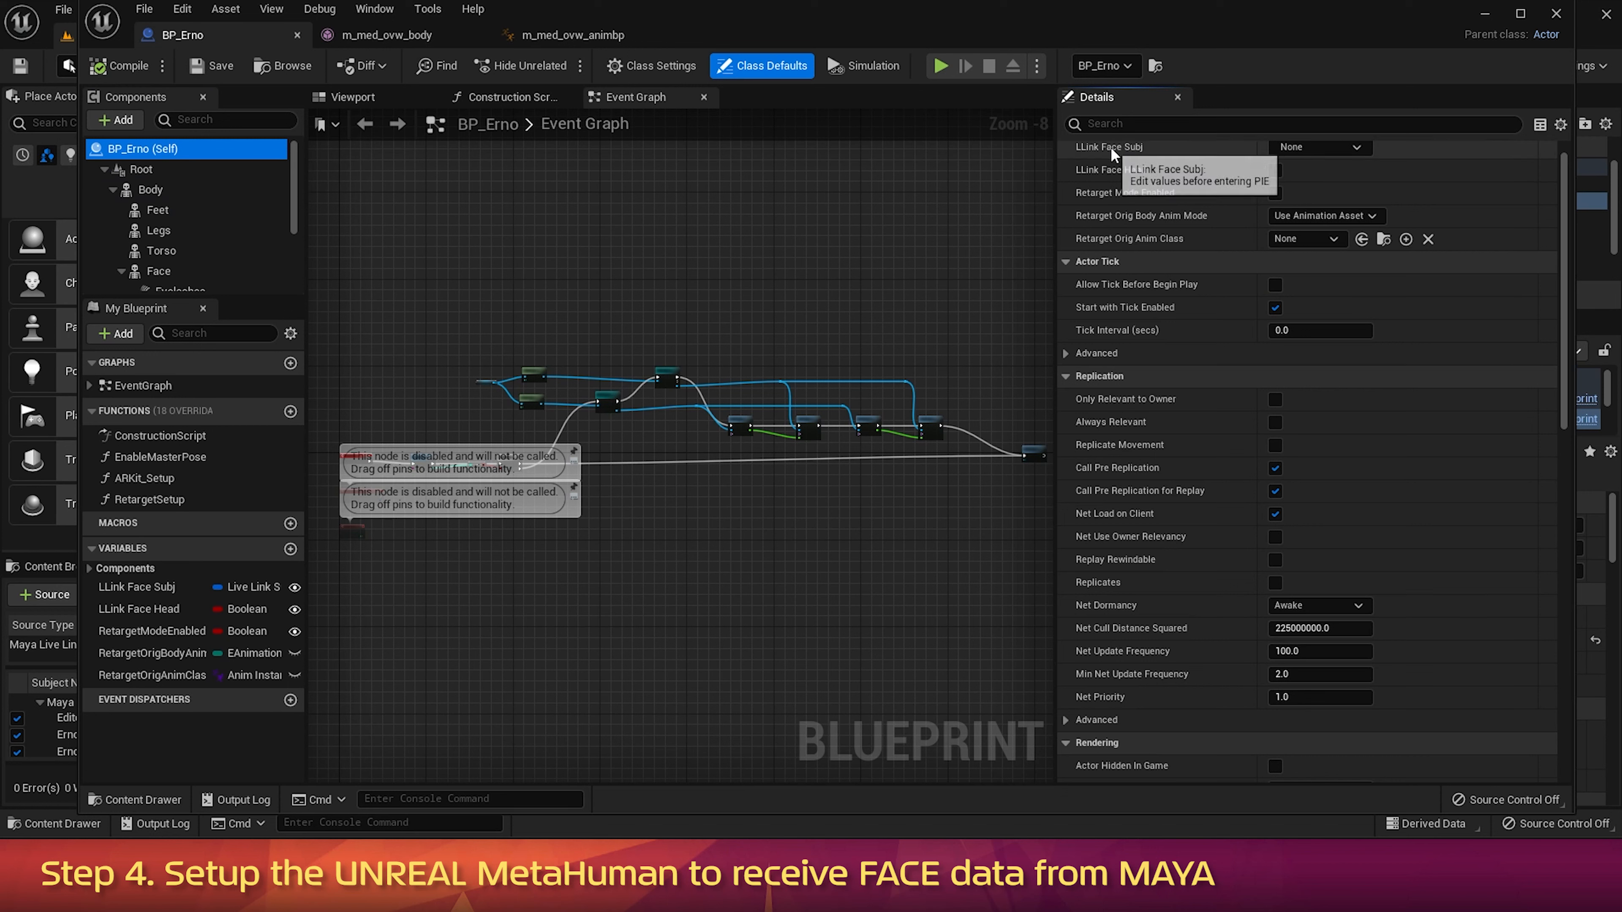
{"action": "left_click", "coordinate": [1348, 153]}
{"action": "left_click", "coordinate": [1332, 242]}
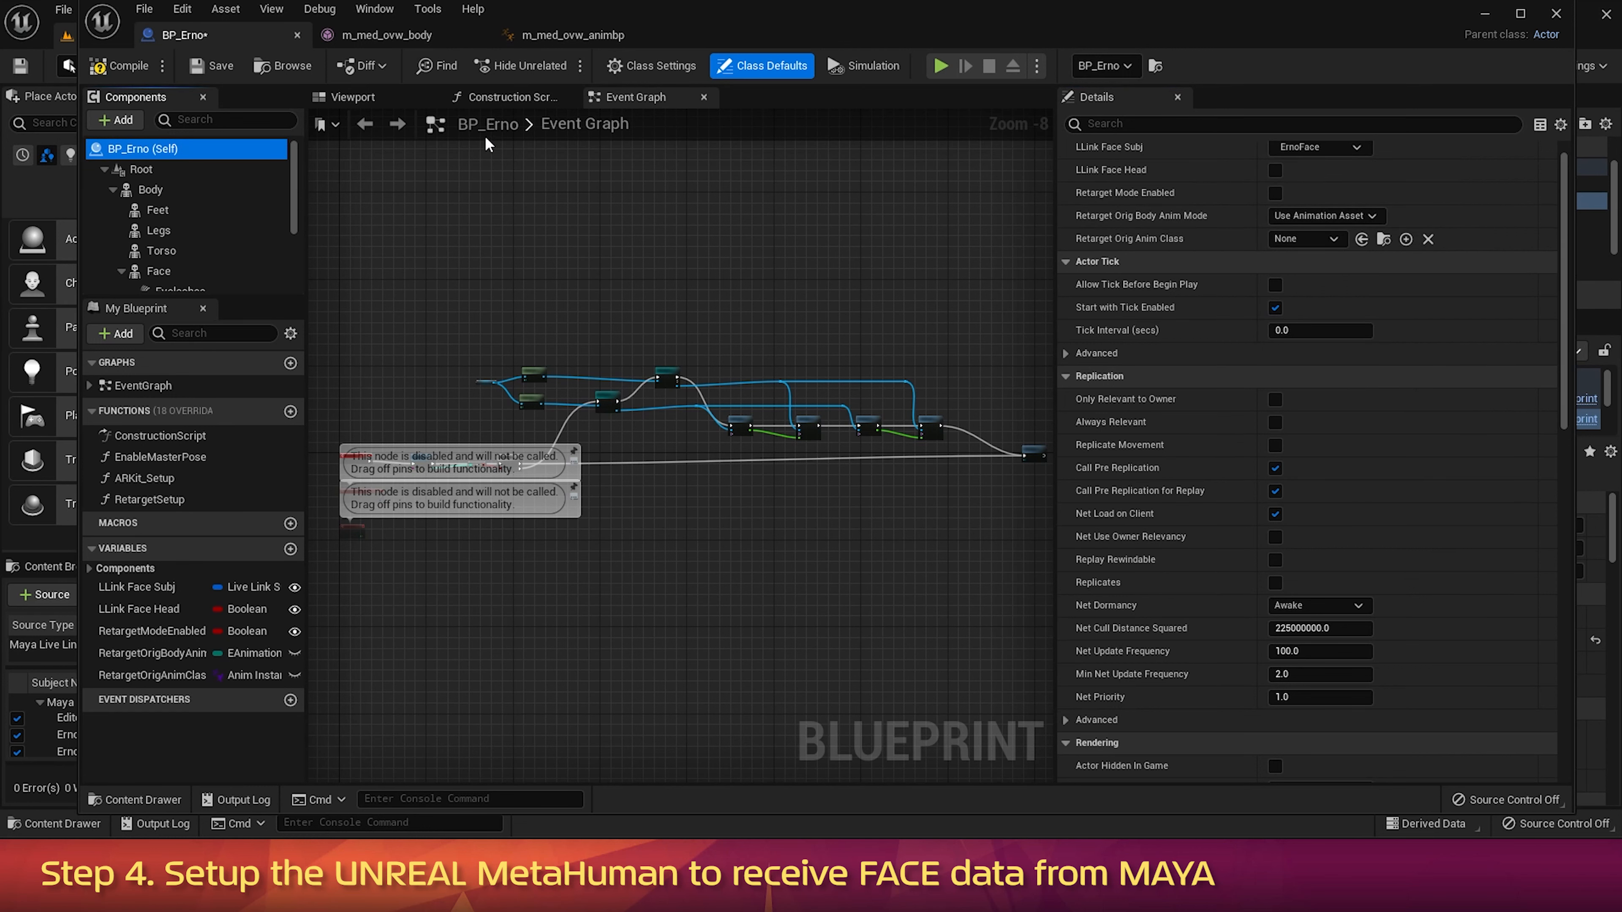
{"action": "left_click", "coordinate": [127, 66]}
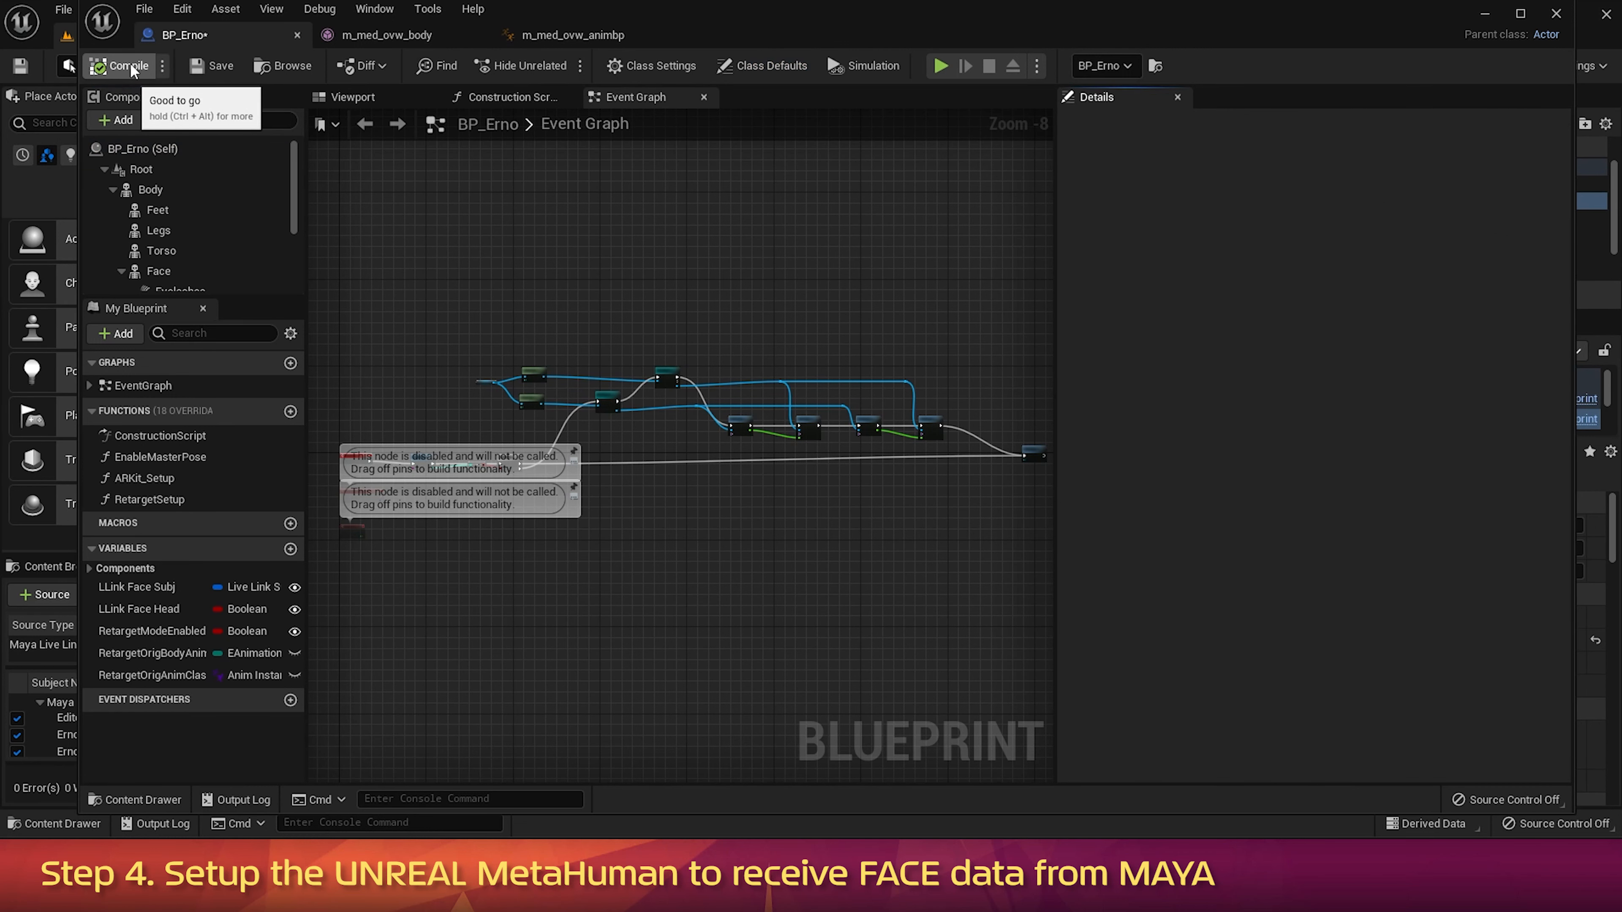
{"action": "left_click", "coordinate": [211, 66]}
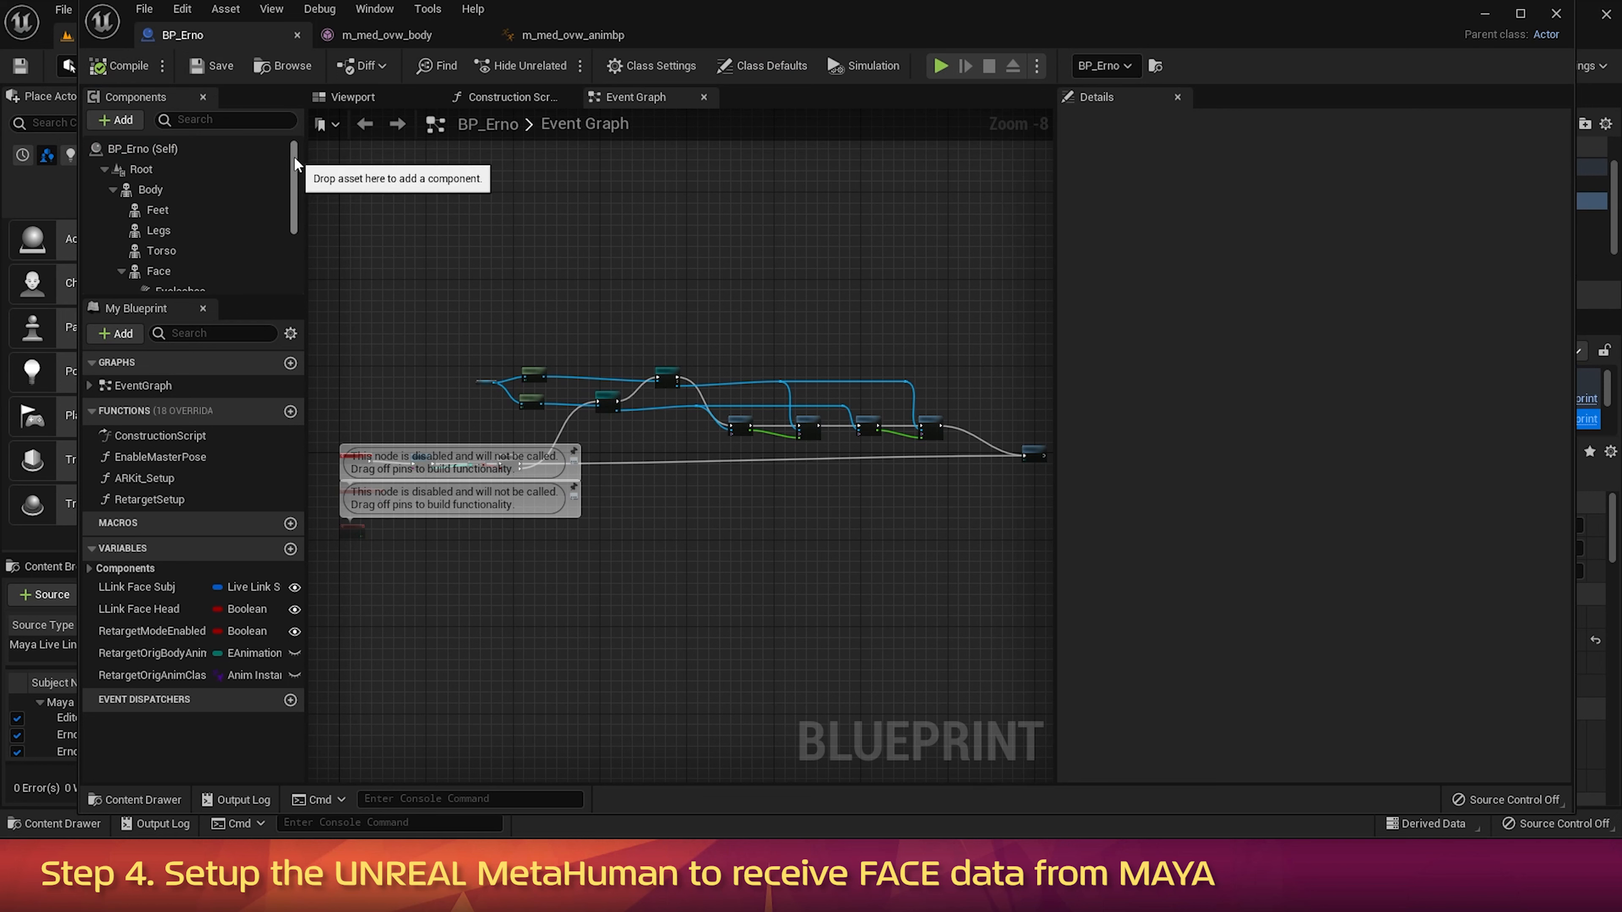
Step: Open the Face component's Erno_FaceMesh skeletal mesh and its Face_AnimBP animation blueprint
{"action": "left_click", "coordinate": [162, 271]}
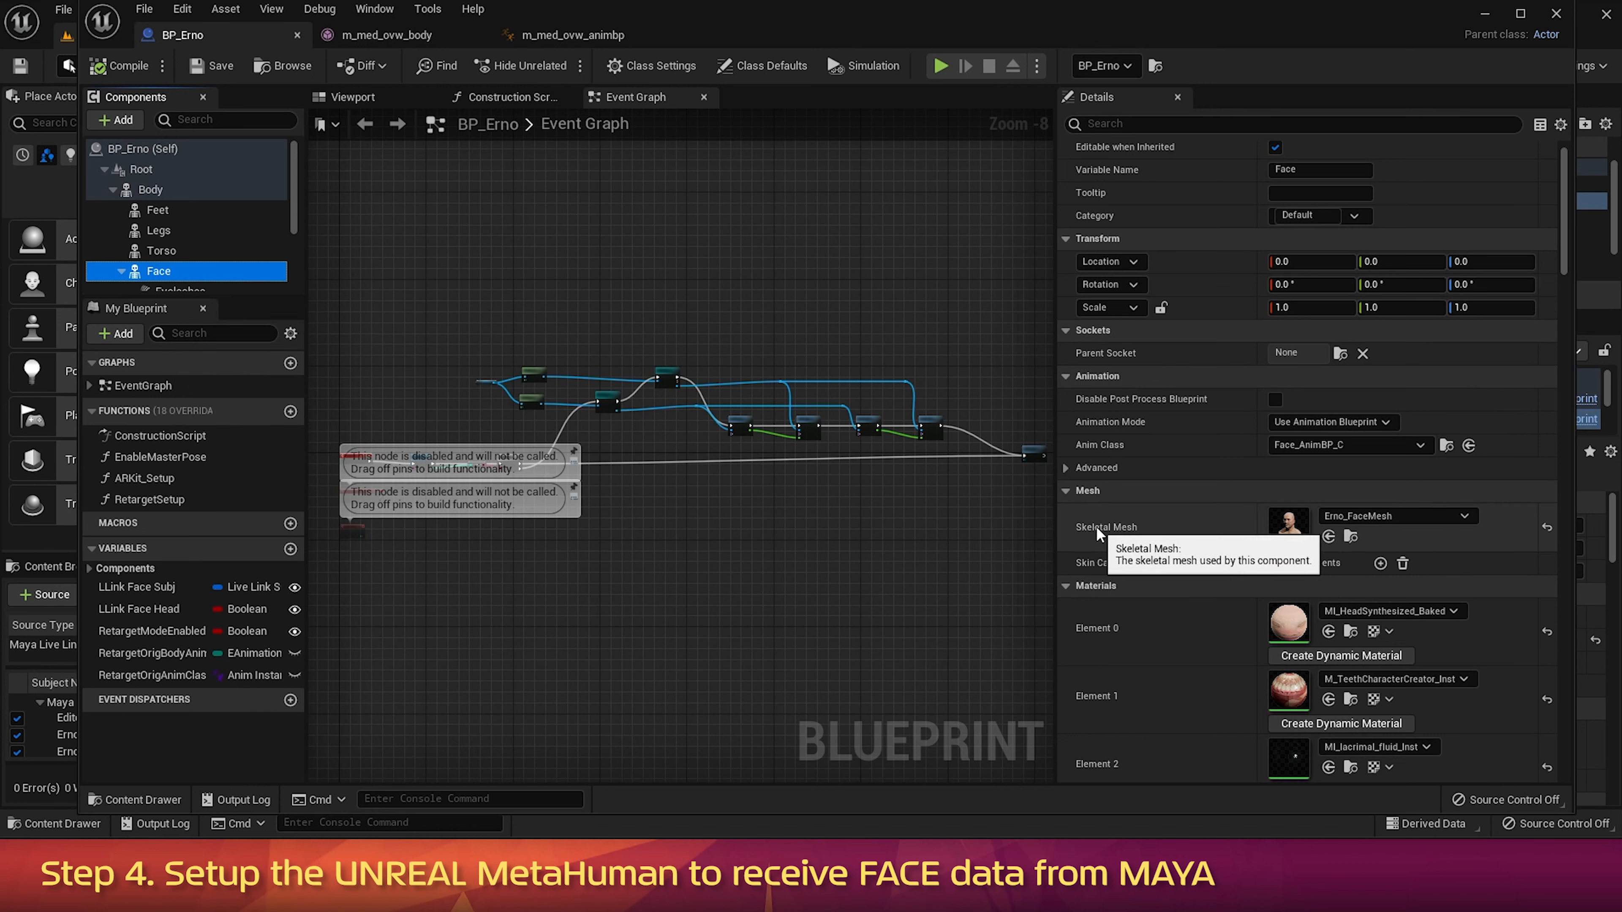
{"action": "double_click", "coordinate": [1303, 540]}
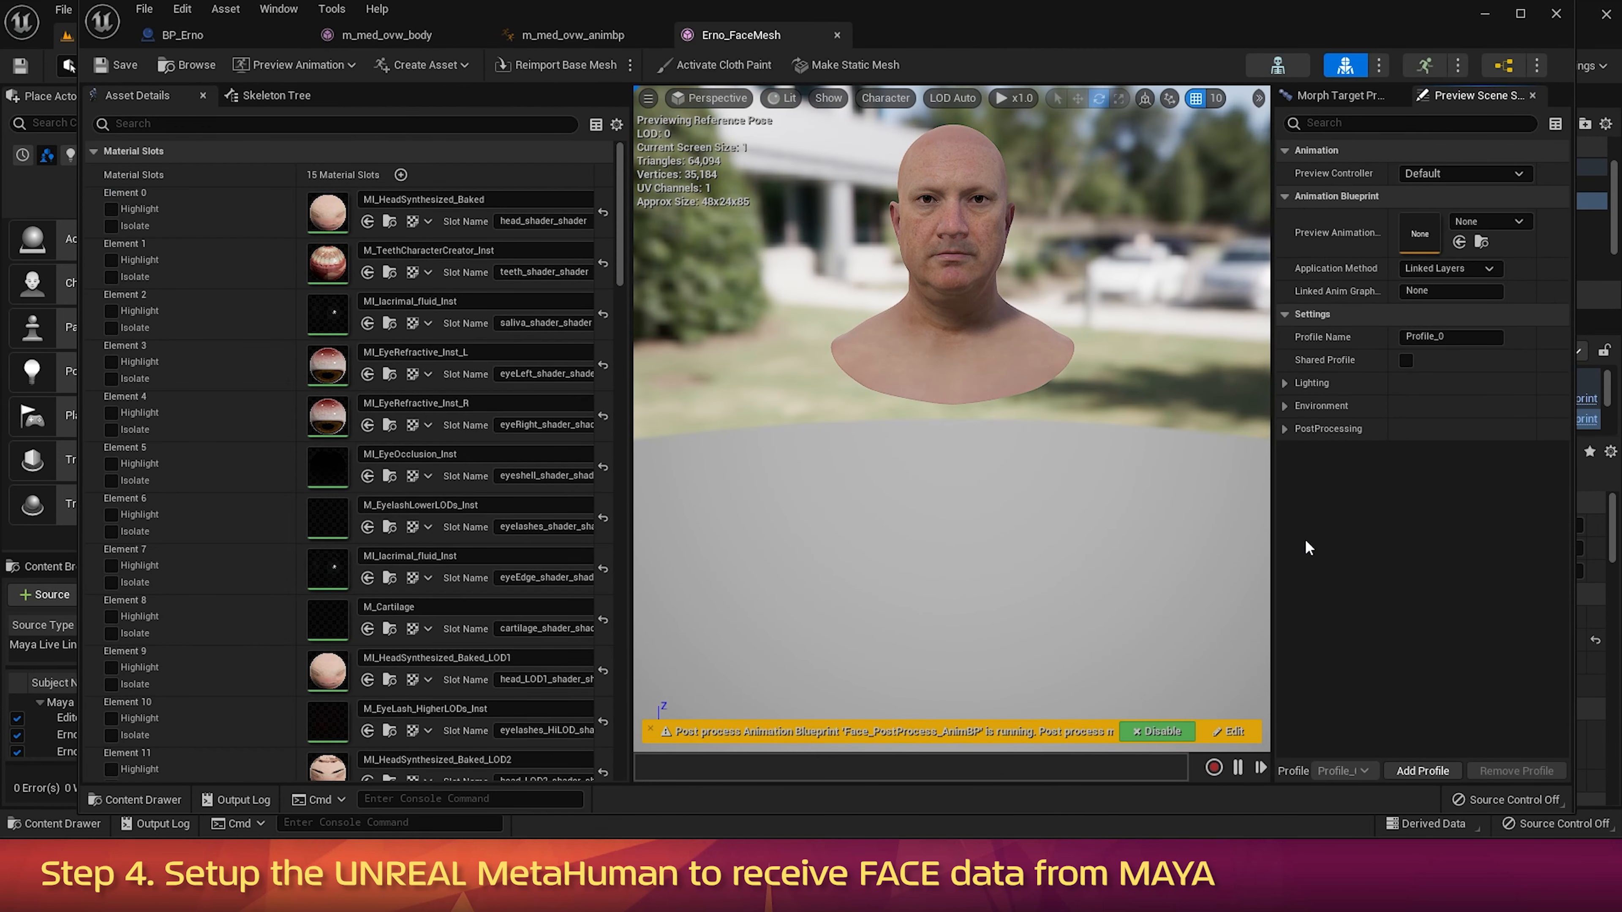
{"action": "left_click", "coordinate": [1503, 66]}
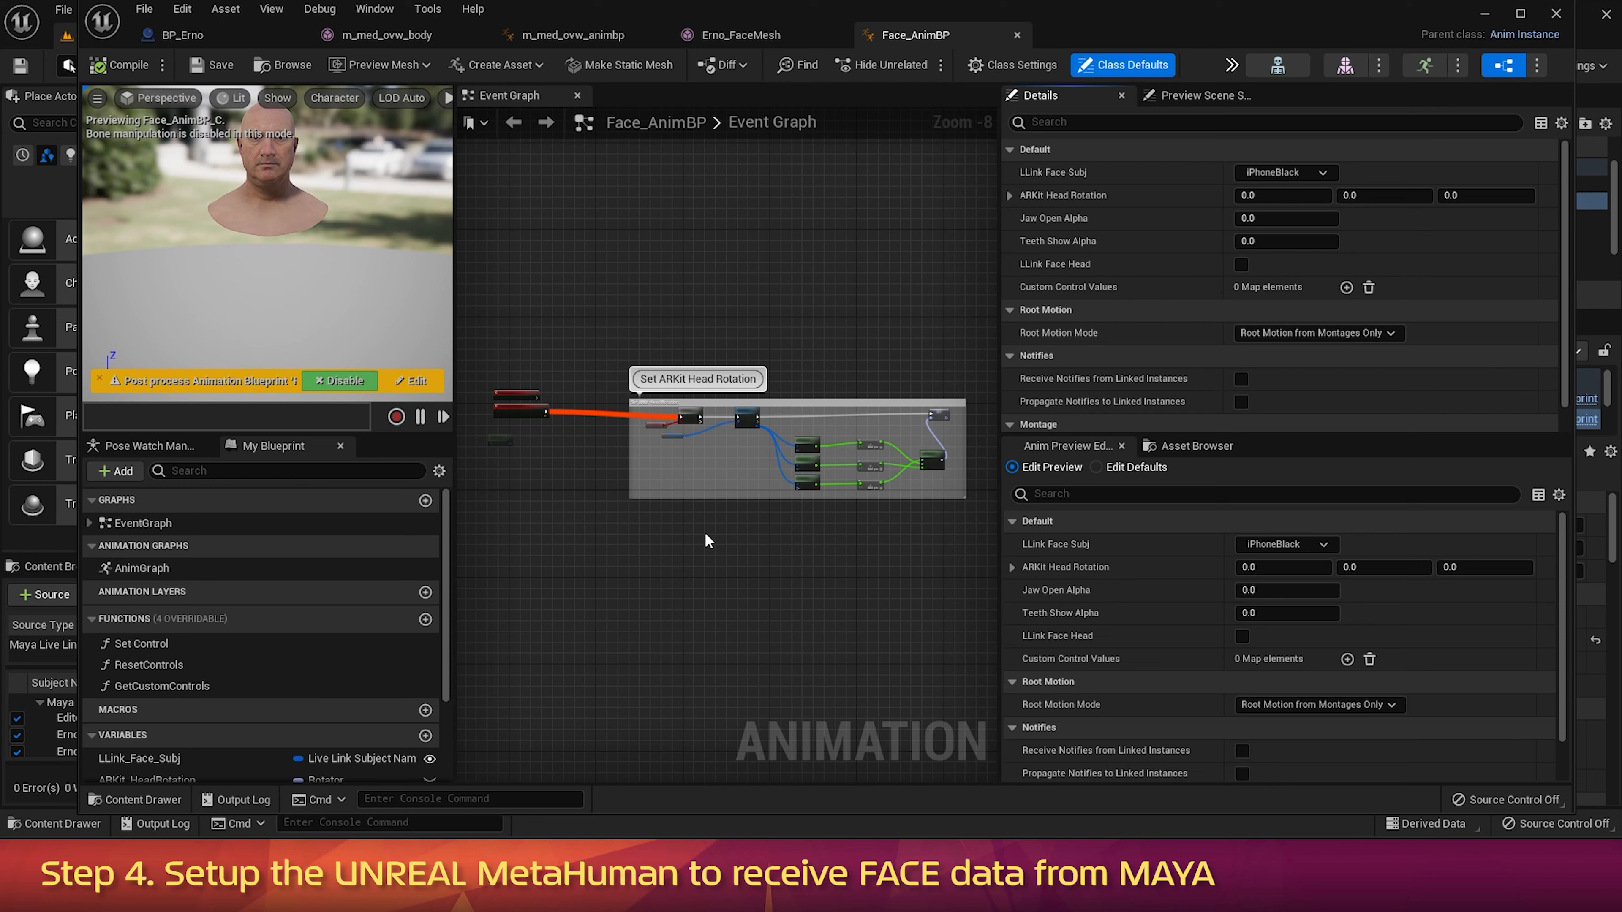
Step: Set Face_AnimBP's preview controller to Live Link Preview Controller with ErnoFace as the Live Link subject name
{"action": "left_click", "coordinate": [1201, 95]}
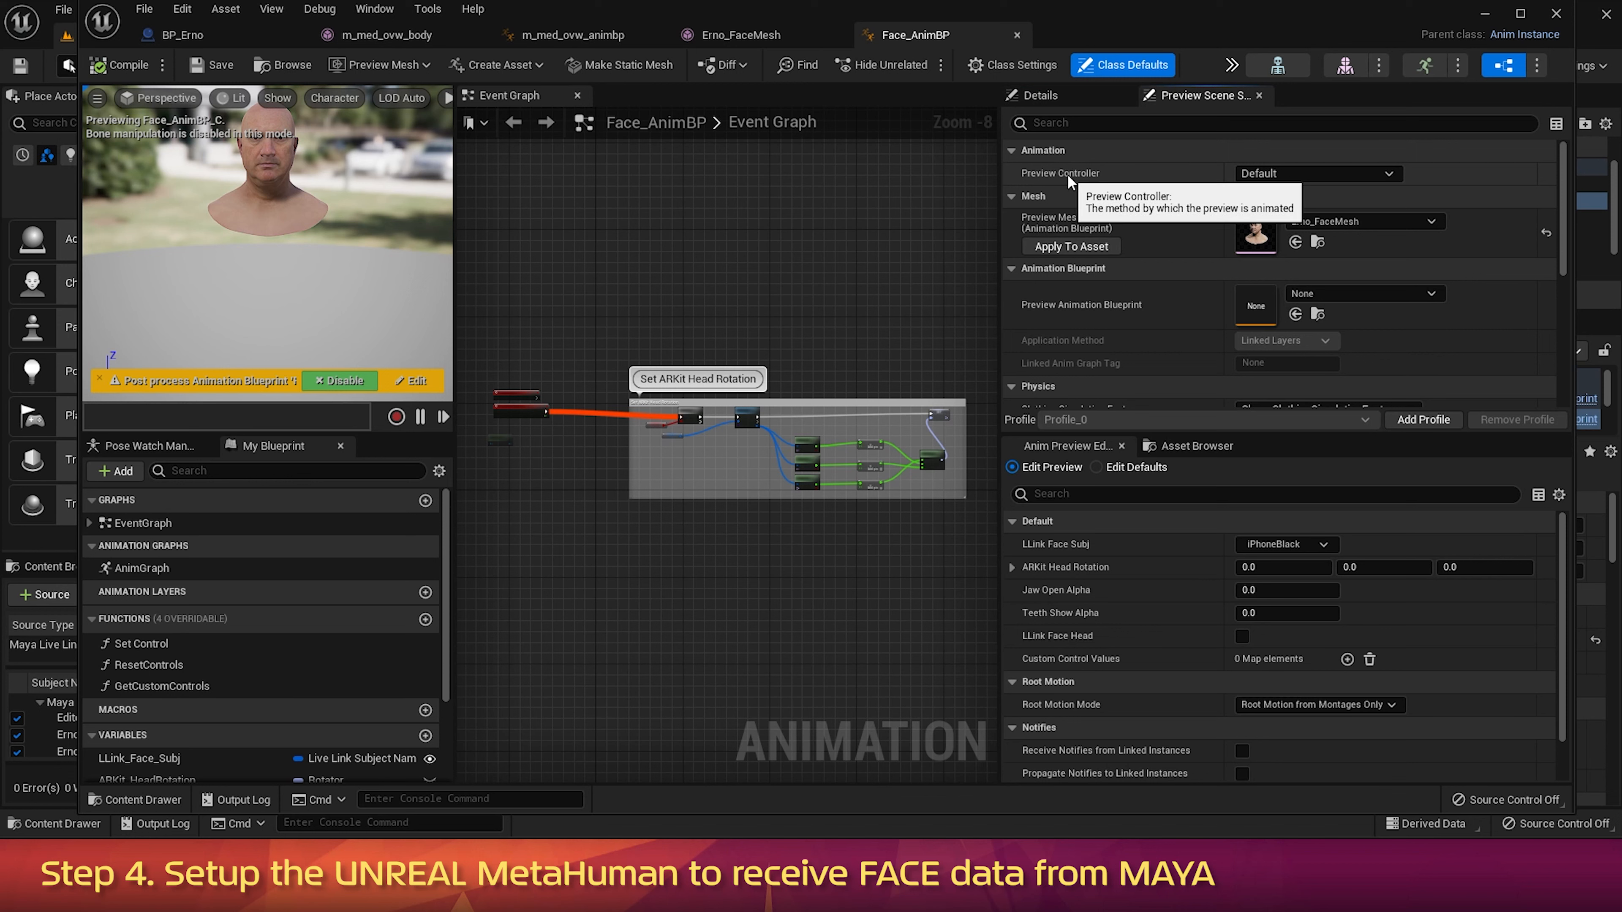
{"action": "left_click", "coordinate": [1389, 174]}
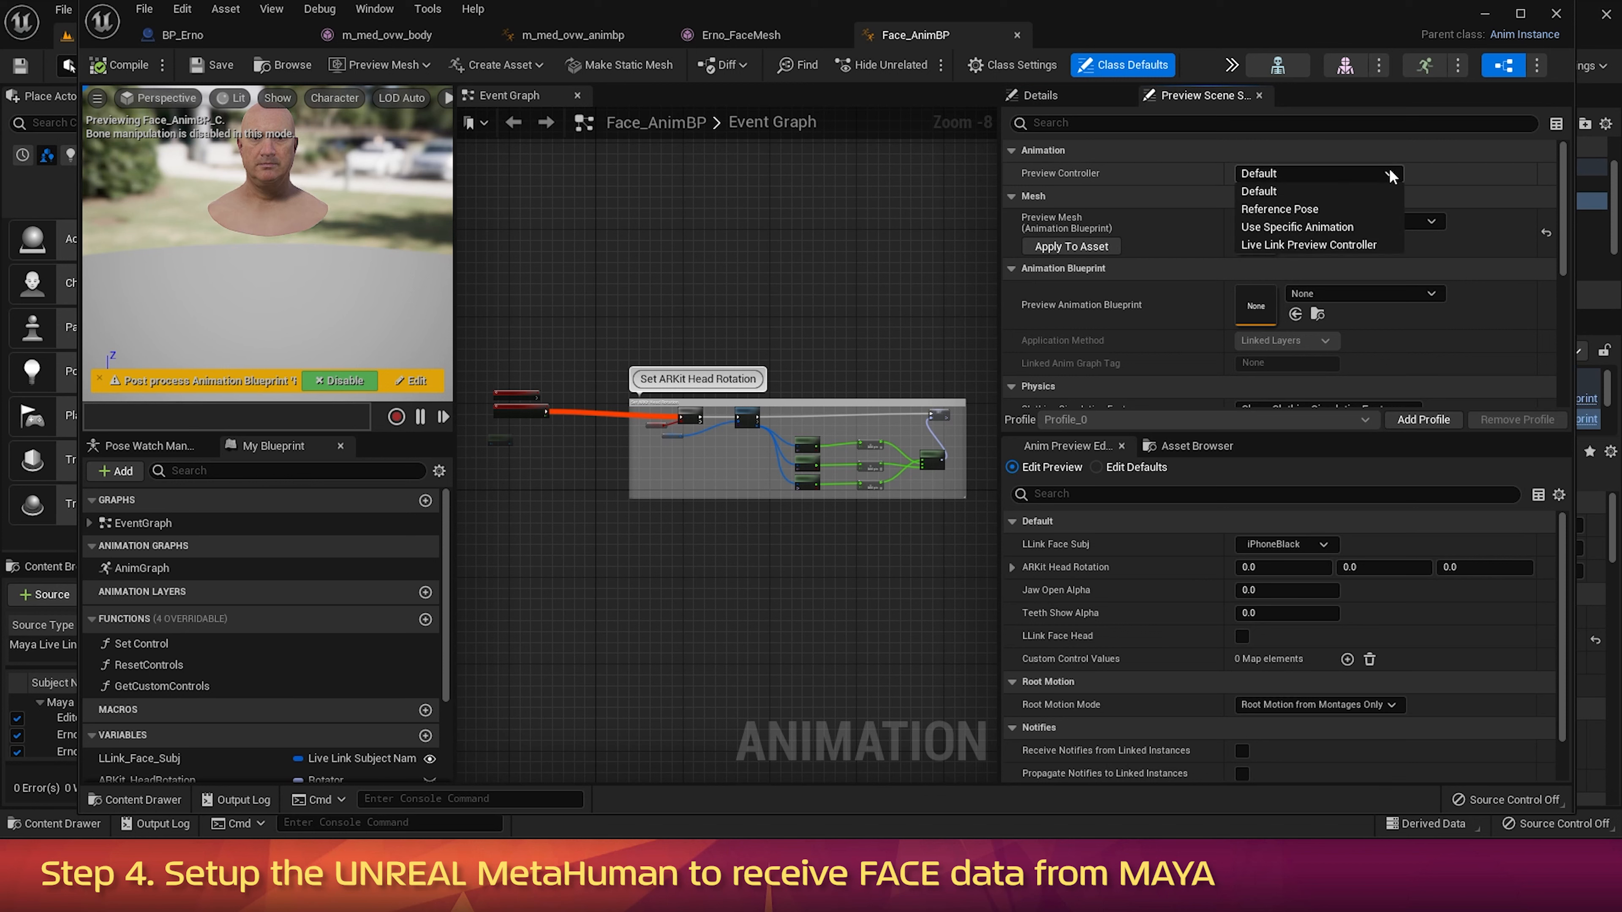
{"action": "left_click", "coordinate": [1373, 246]}
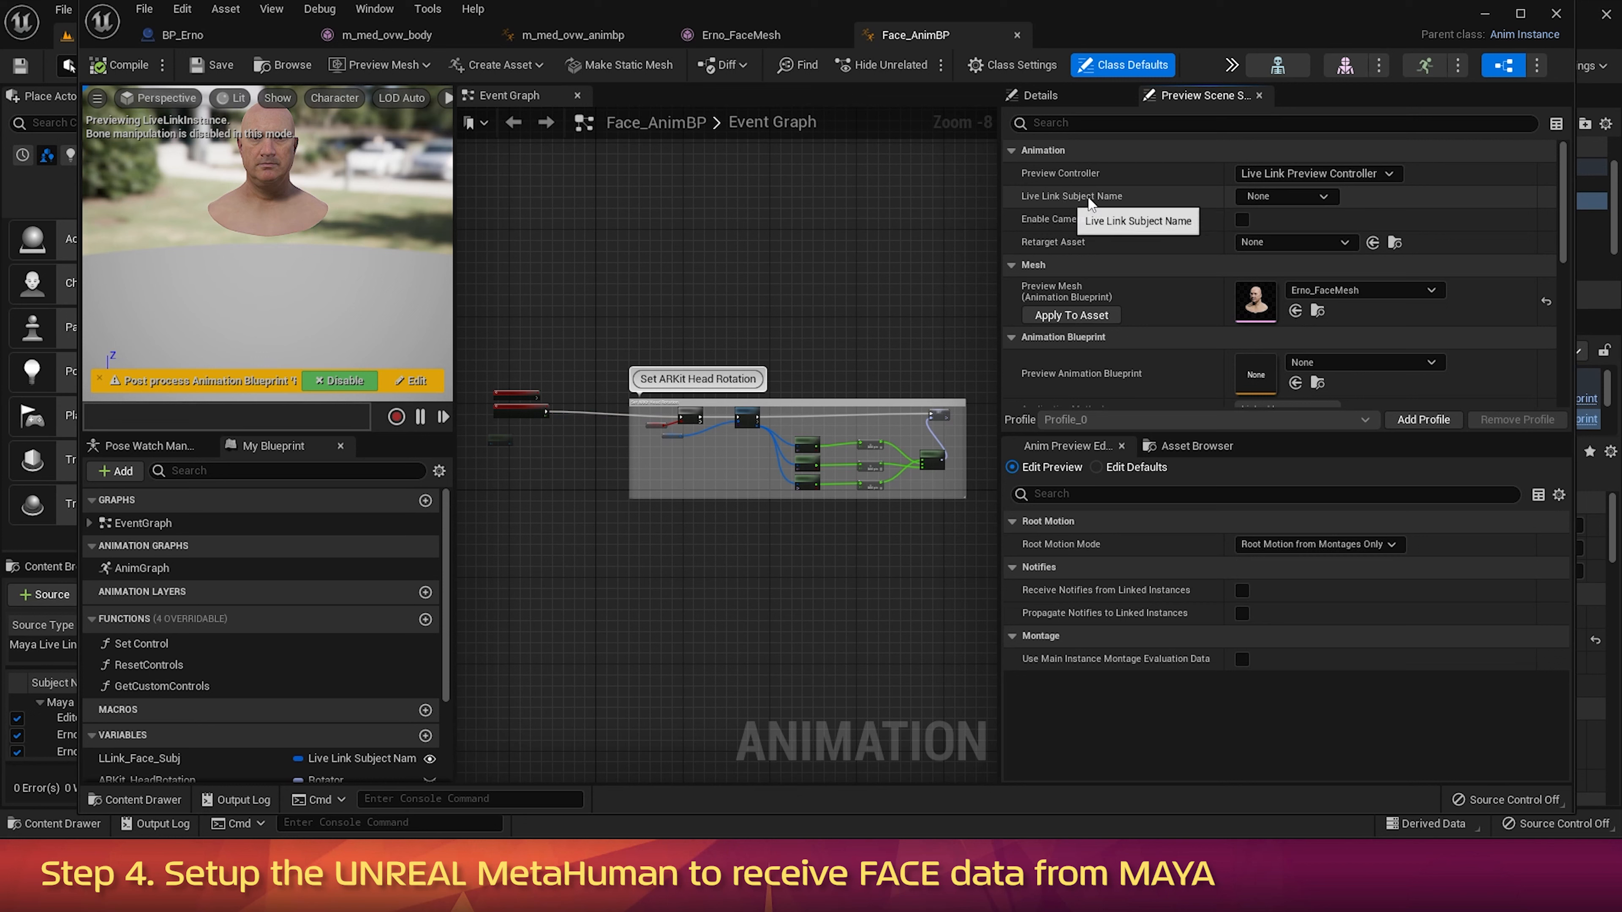
{"action": "left_click", "coordinate": [1321, 195]}
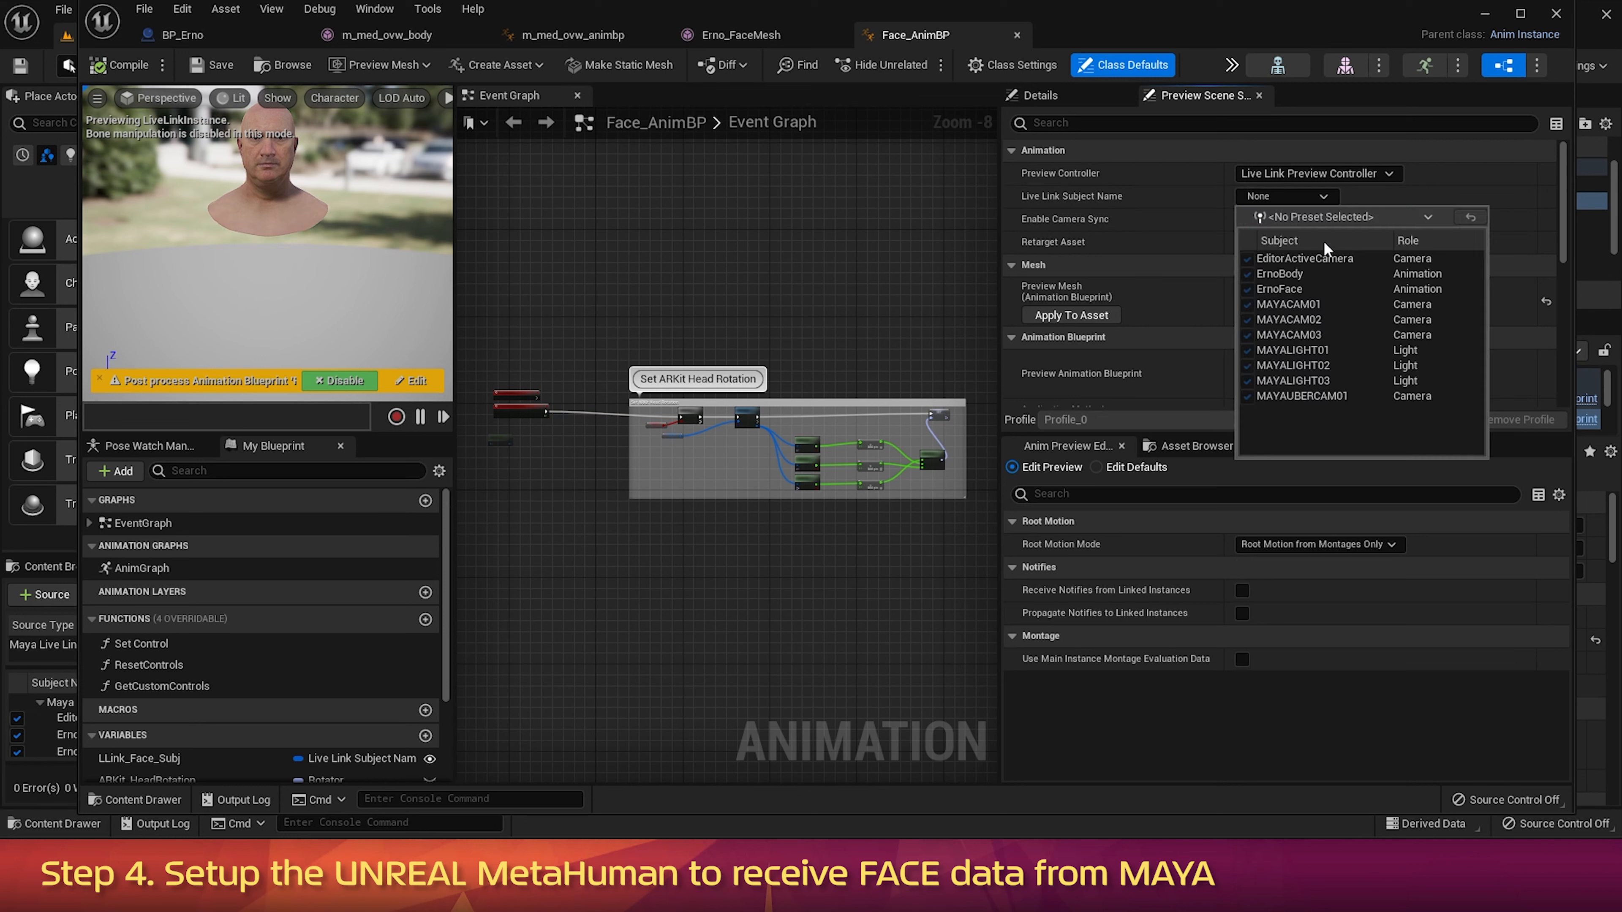
{"action": "left_click", "coordinate": [1299, 285]}
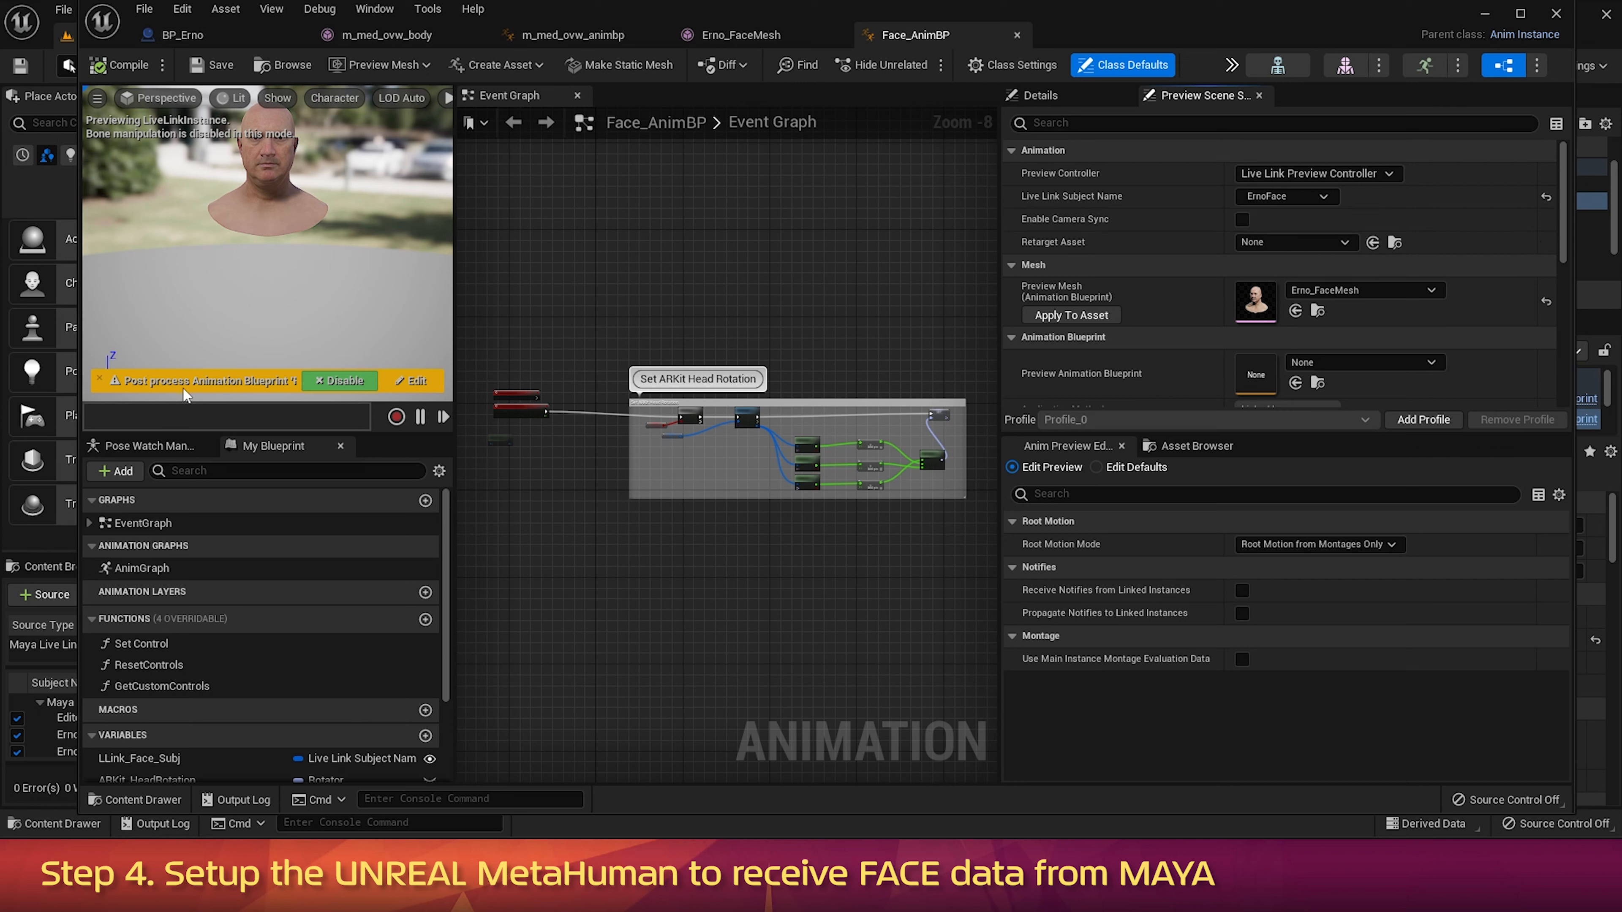
Step: Disable the post process animation blueprint in the Face_AnimBP preview, compile and save it, and return to the level editor
{"action": "left_click", "coordinate": [343, 381]}
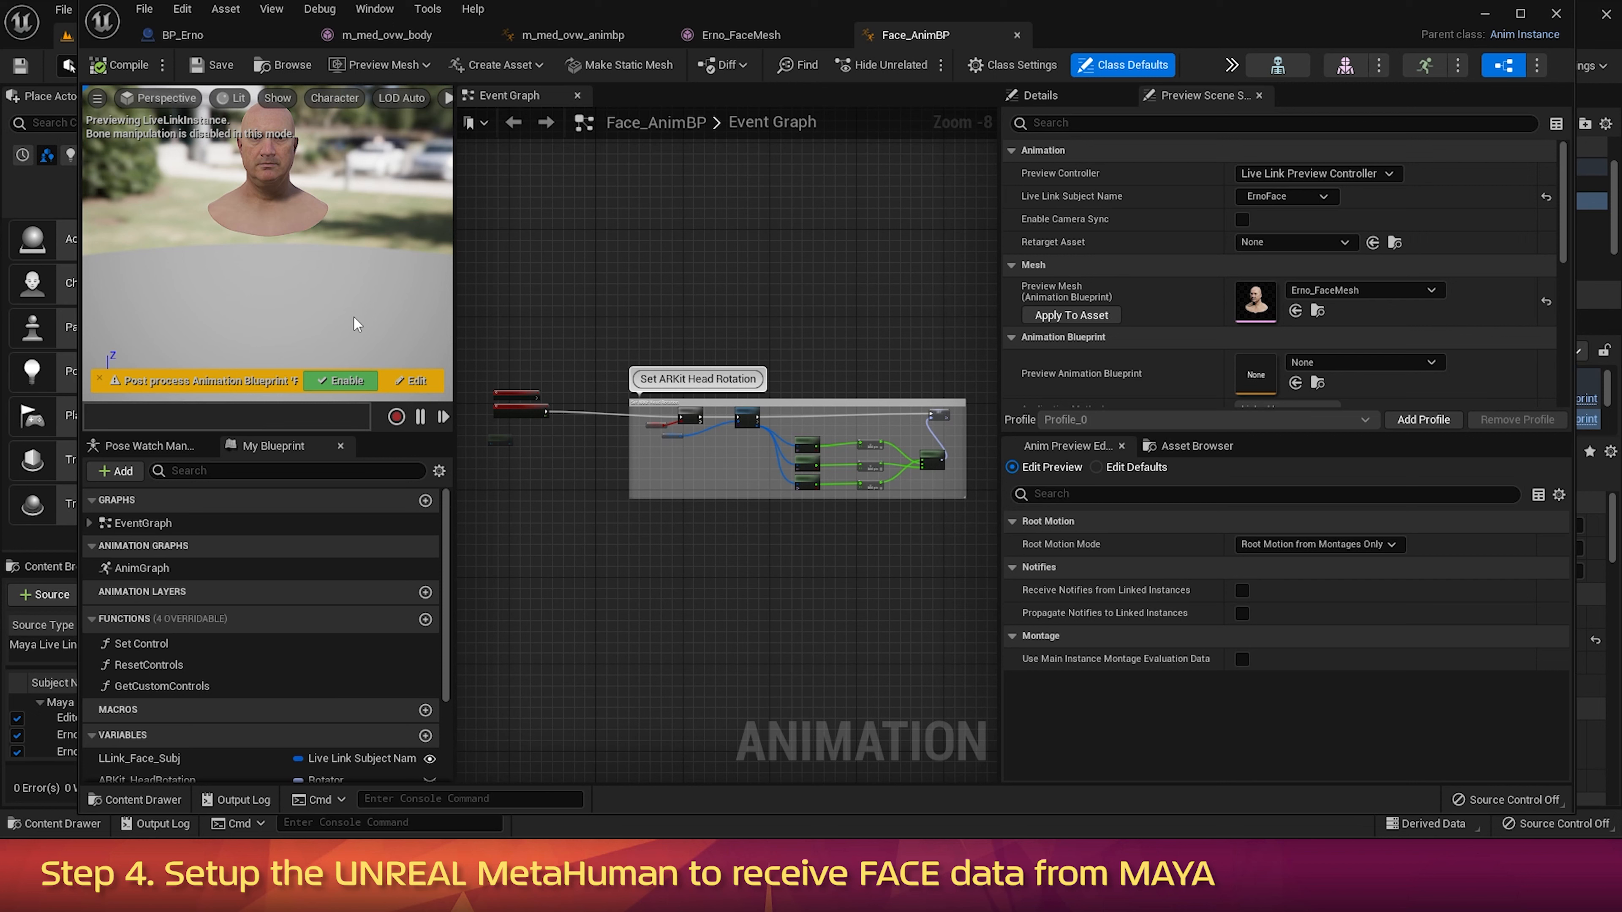
{"action": "left_click", "coordinate": [123, 65]}
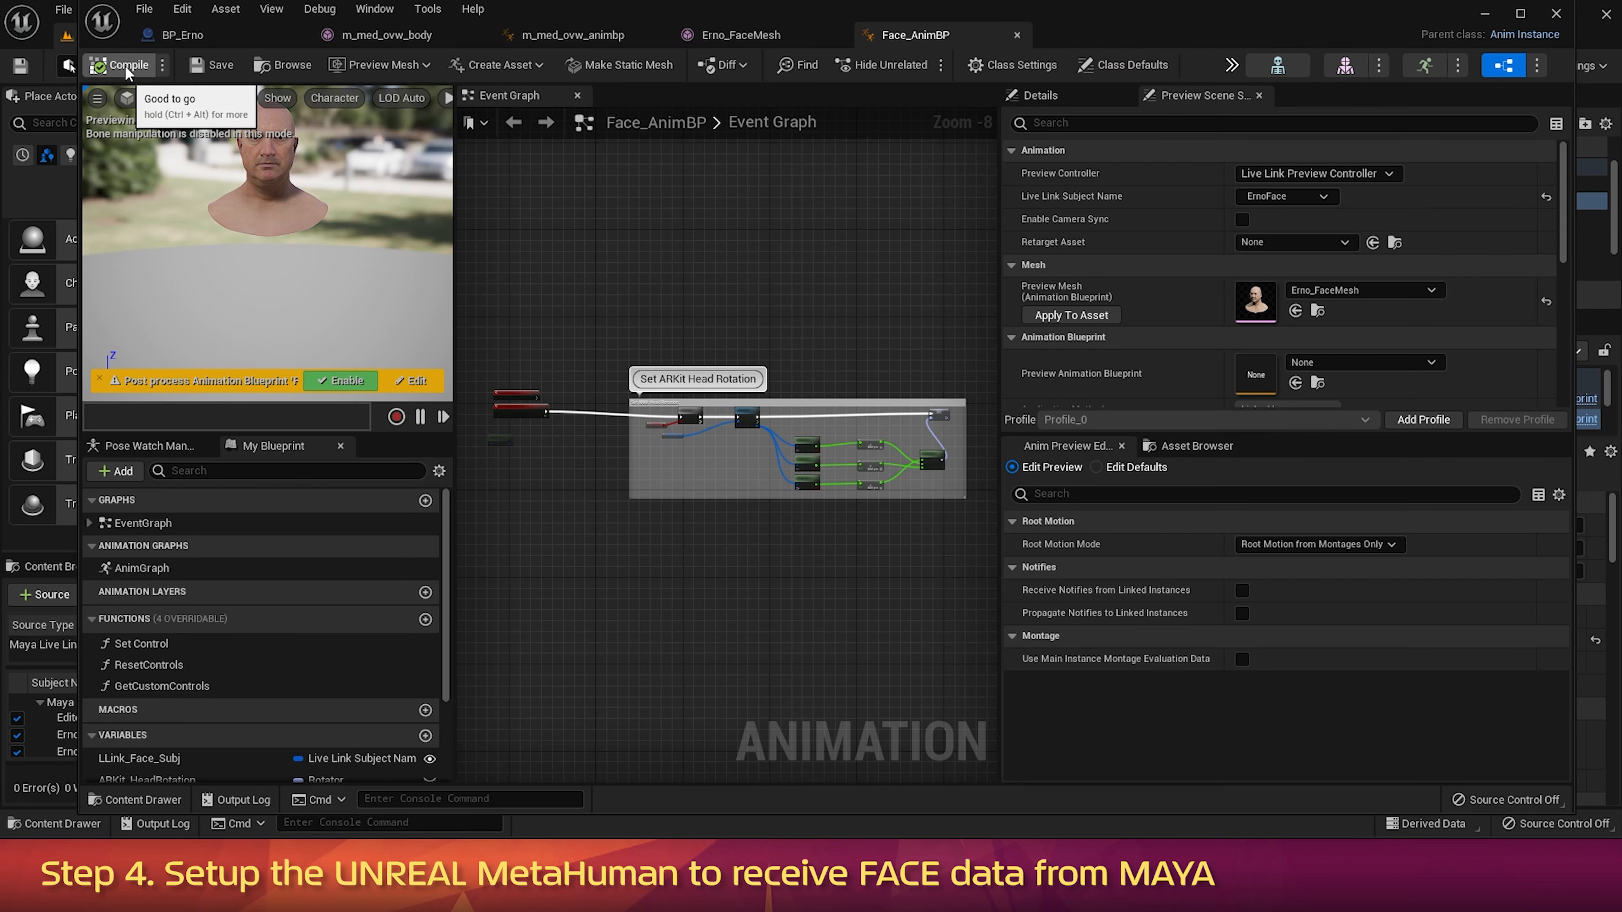
{"action": "left_click", "coordinate": [209, 67]}
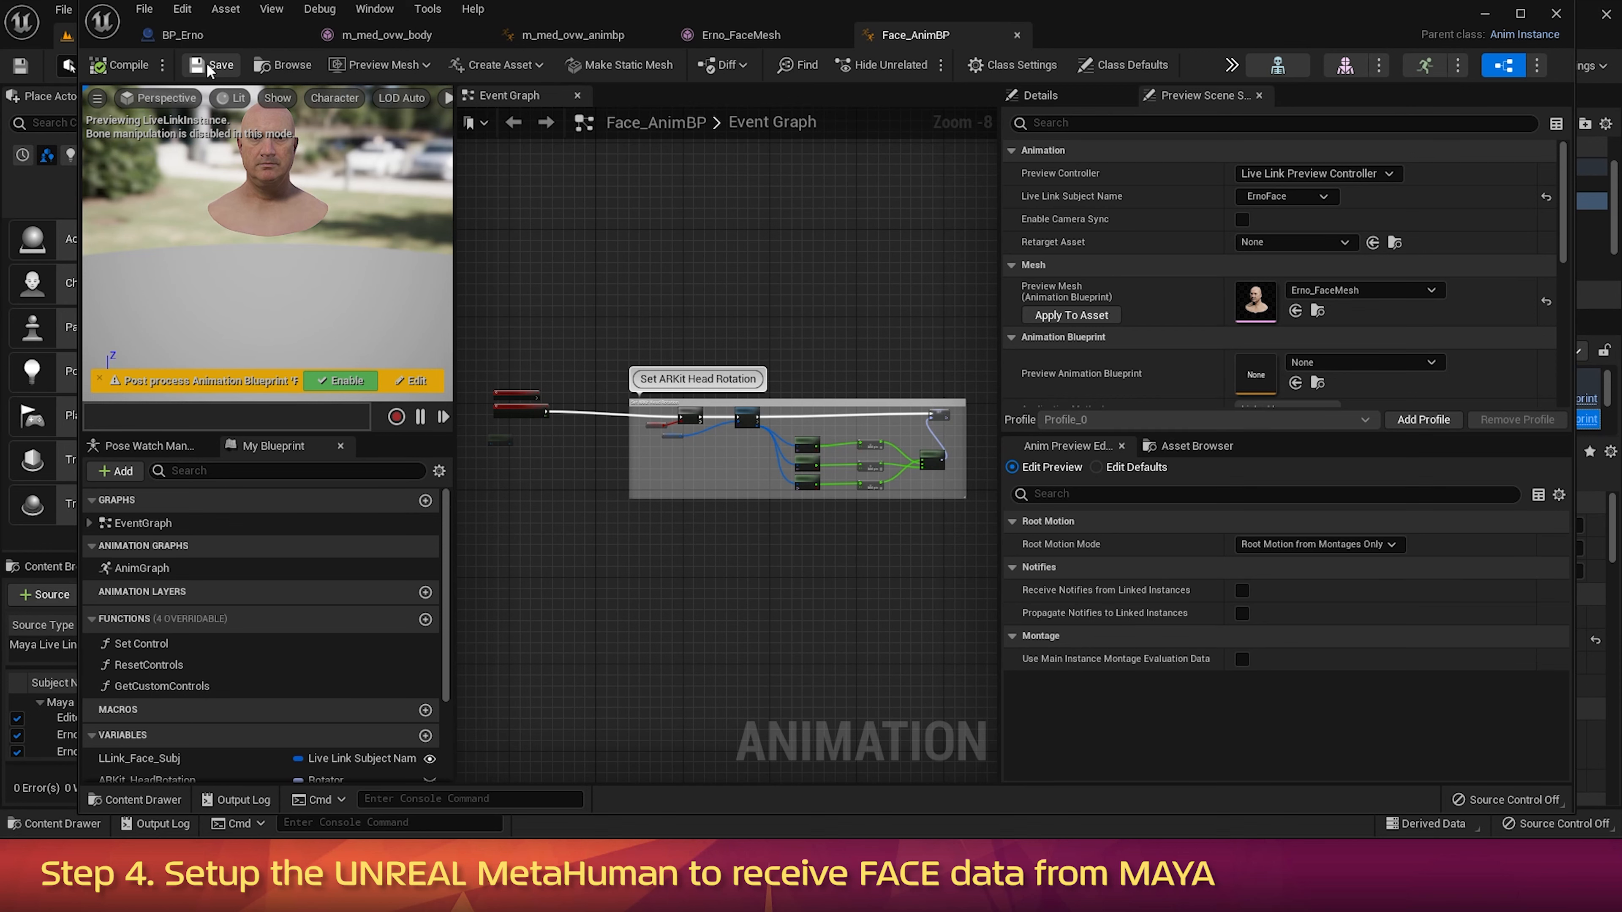
{"action": "left_click", "coordinate": [1483, 19]}
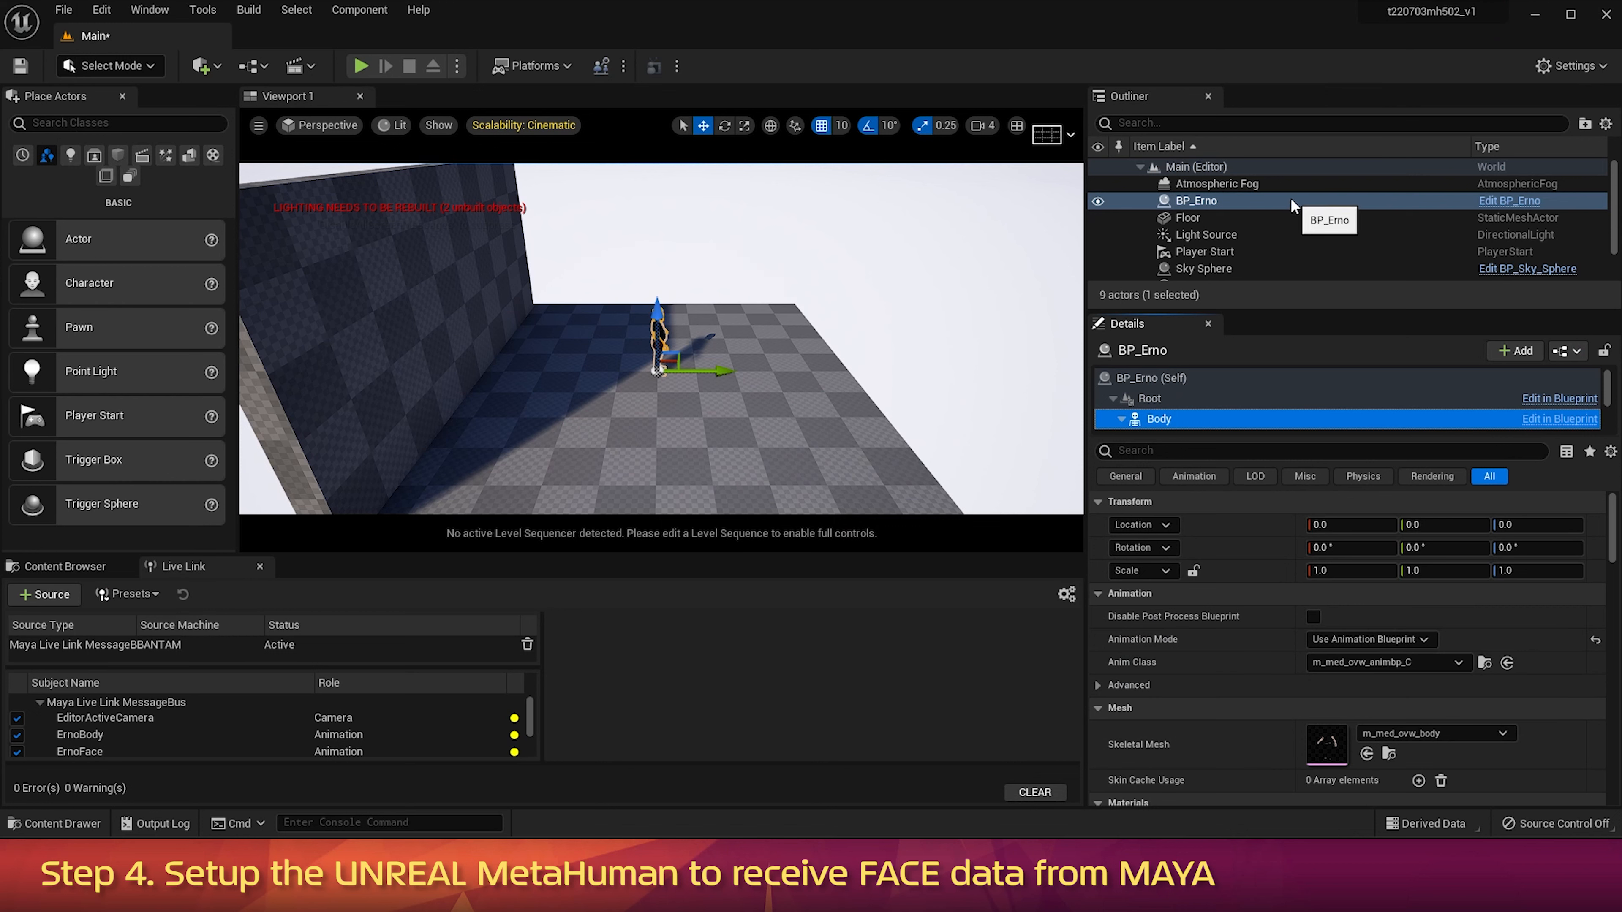
Step: Turn on Disable Post Process Blueprint for the Face component of BP_Erno in the level
{"action": "left_click", "coordinate": [1200, 200]}
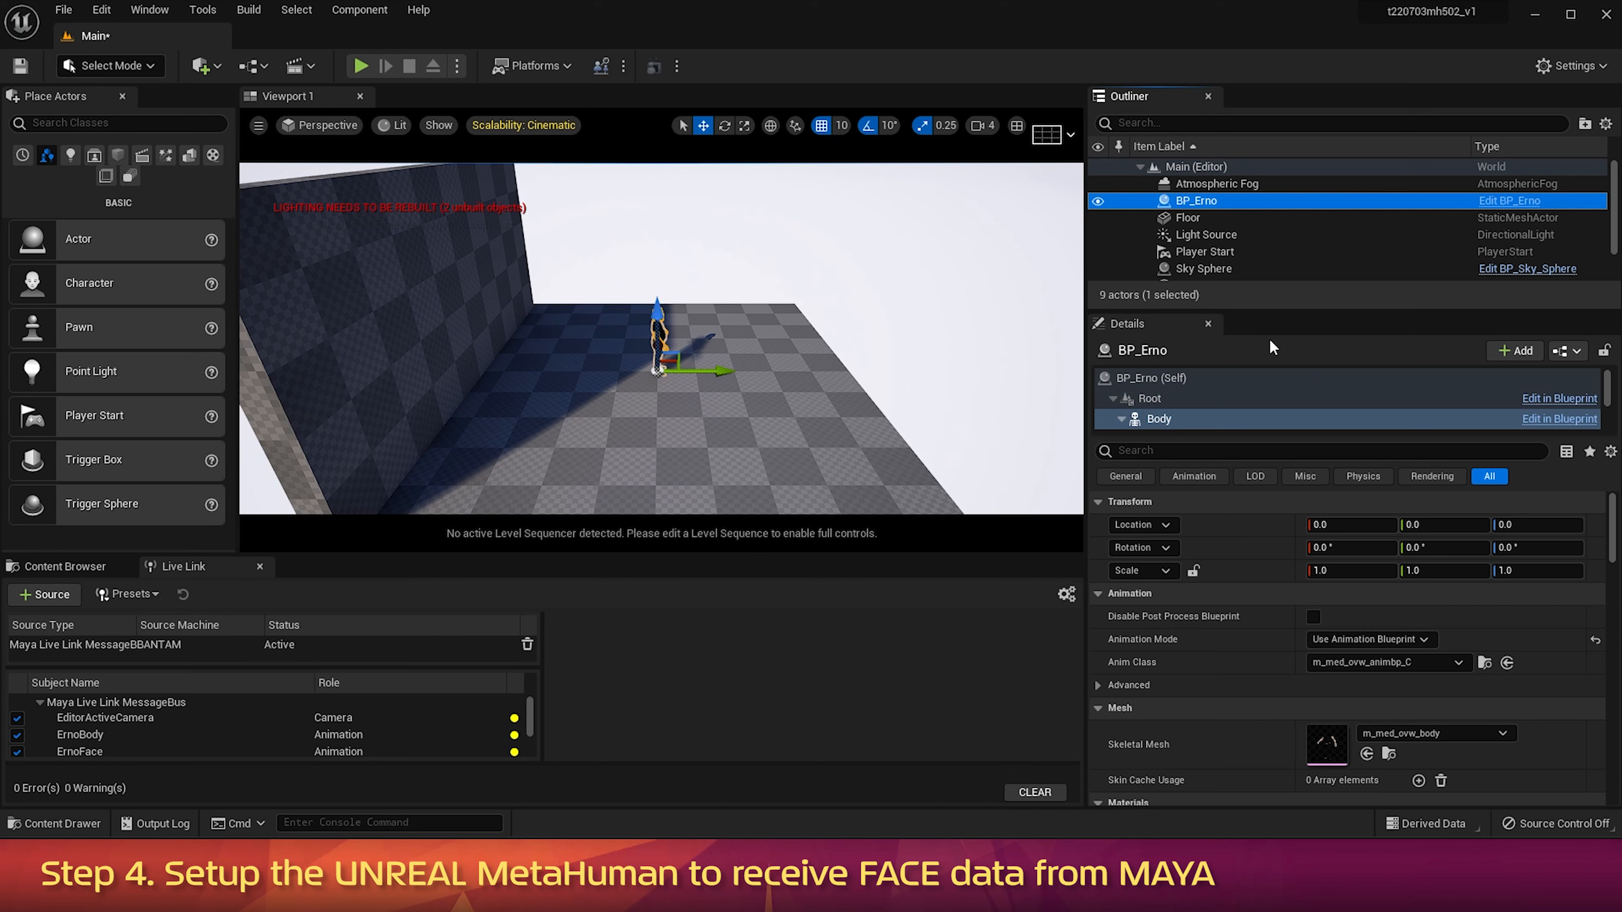
{"action": "left_click_drag", "start_coordinate": [1607, 387], "coordinate": [1607, 394]}
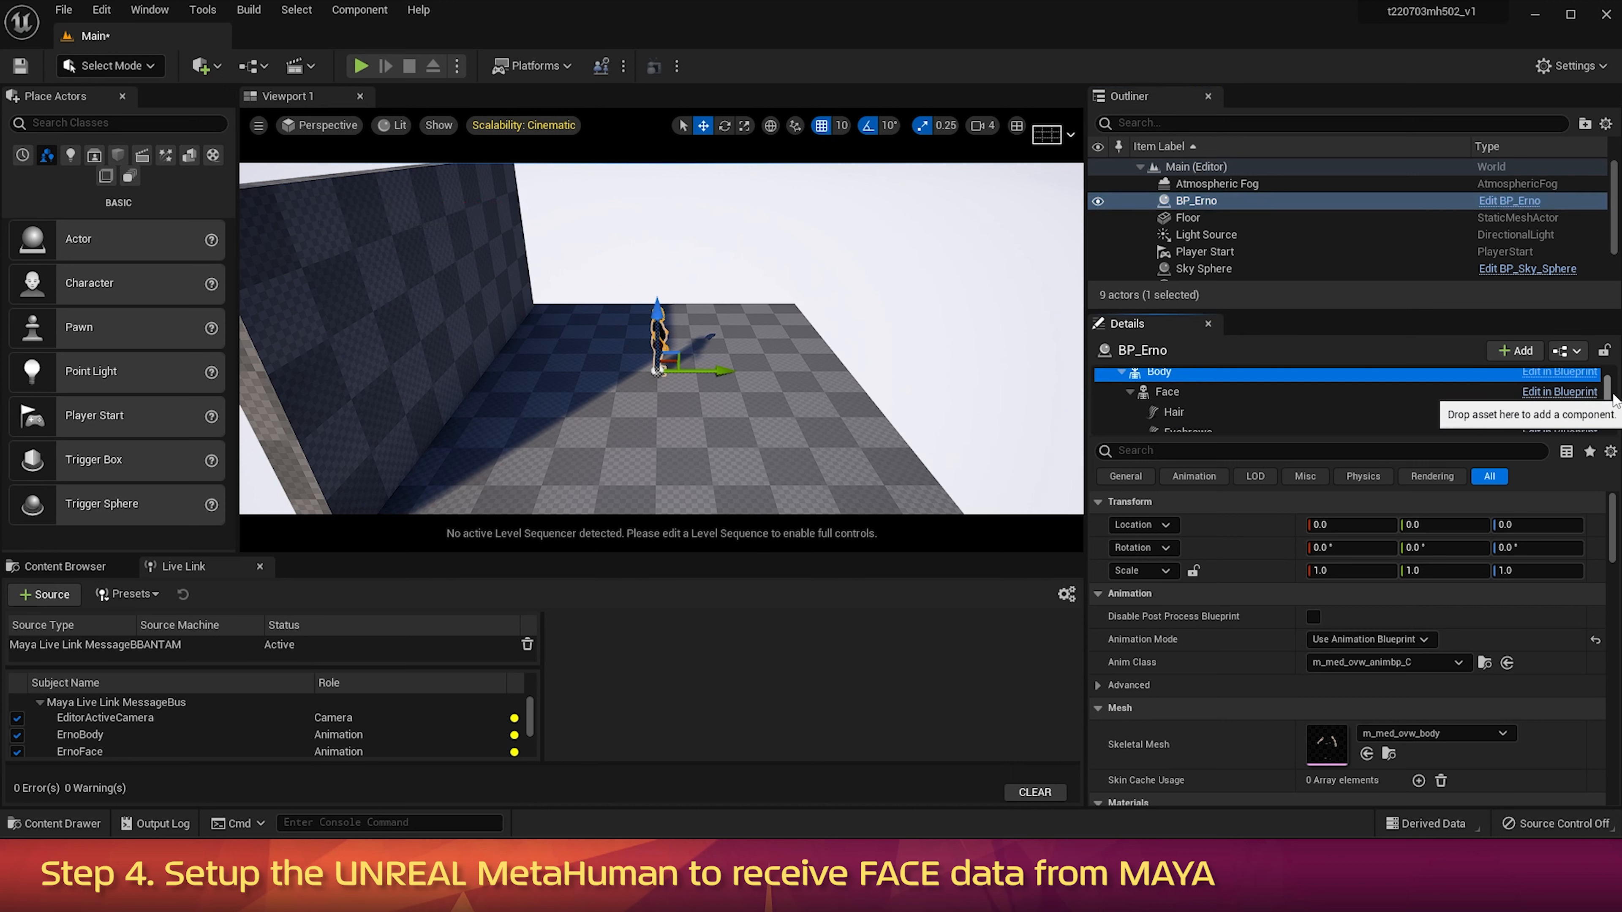
{"action": "left_click", "coordinate": [1162, 392]}
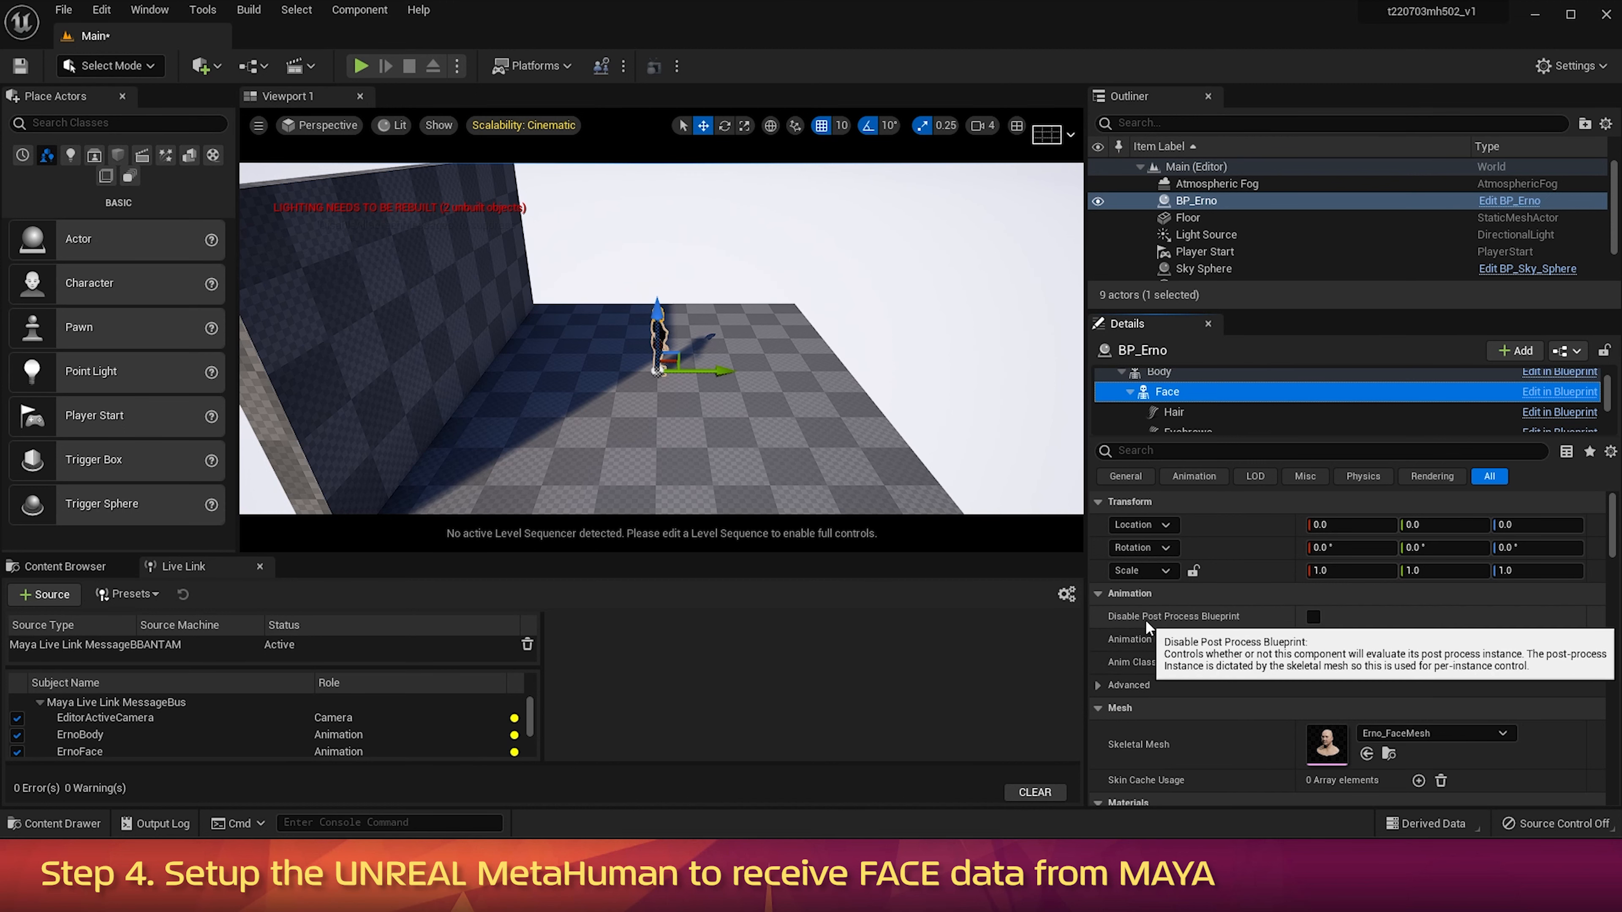
{"action": "left_click", "coordinate": [1315, 617]}
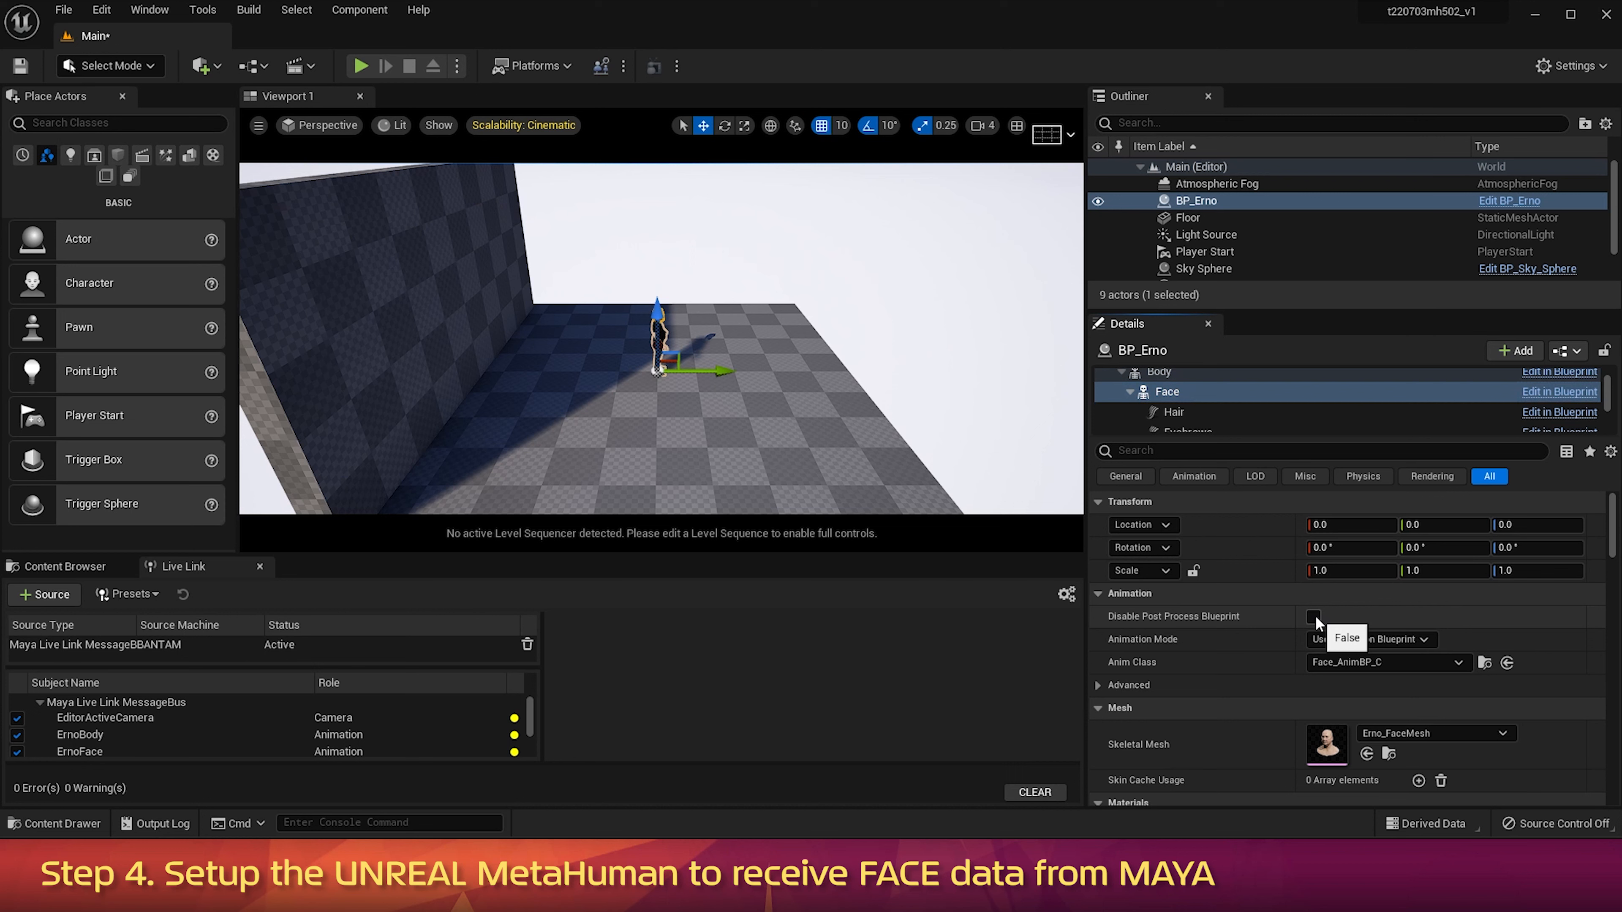
{"action": "left_click", "coordinate": [1314, 617]}
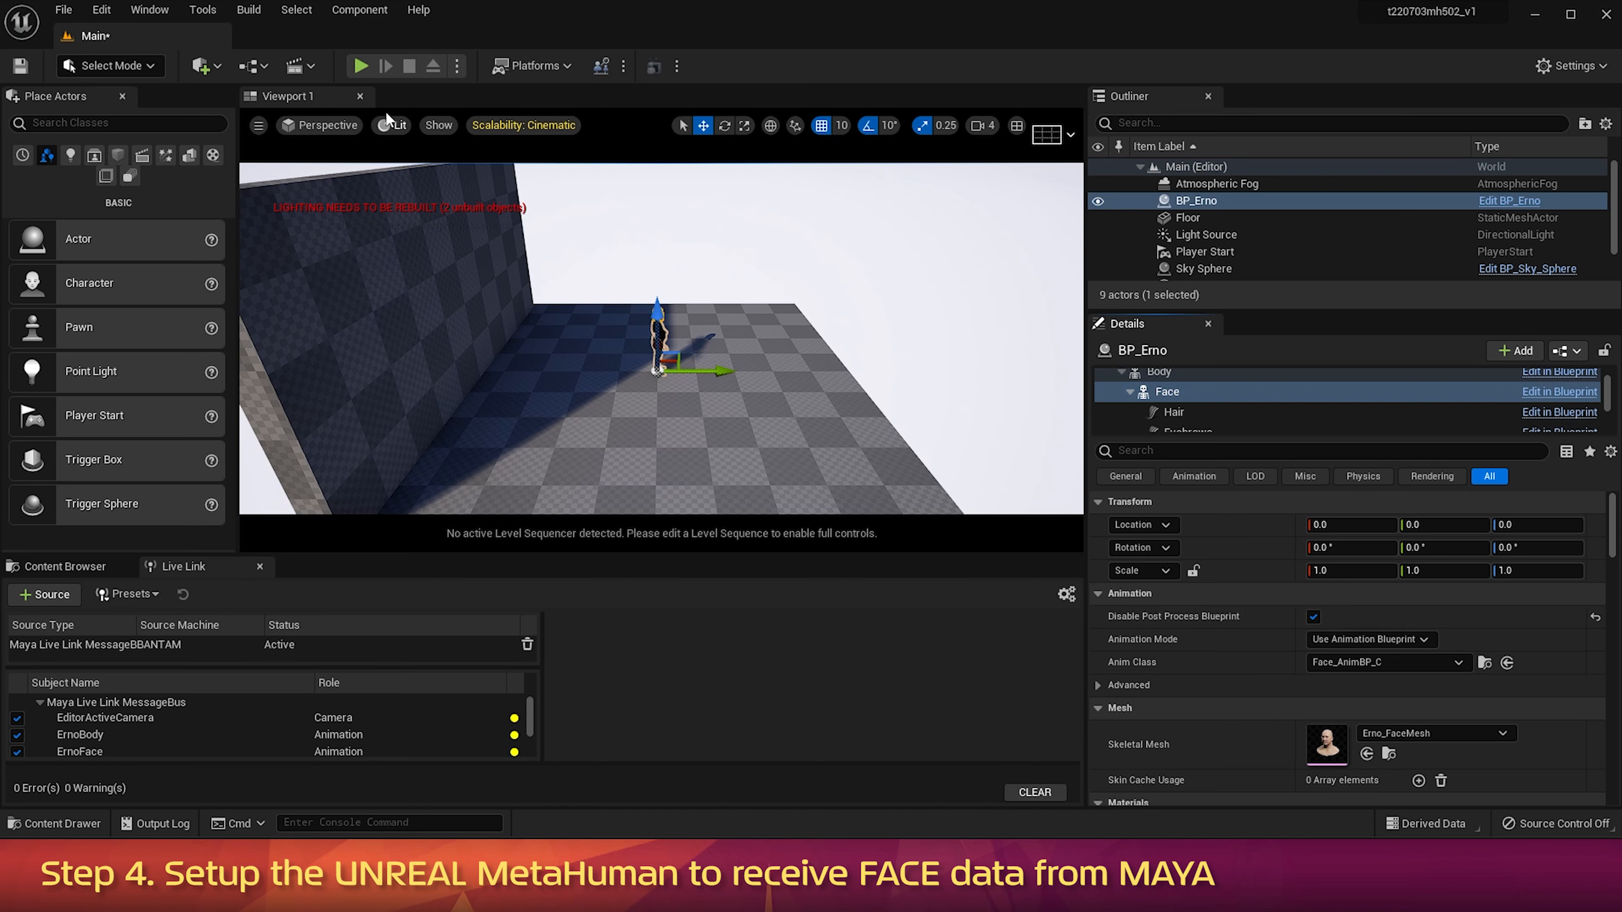
Step: Run the level and, in Maya, play the animation from frame 0 to preview the streamed motion in Unreal Engine
{"action": "left_click", "coordinate": [359, 66]}
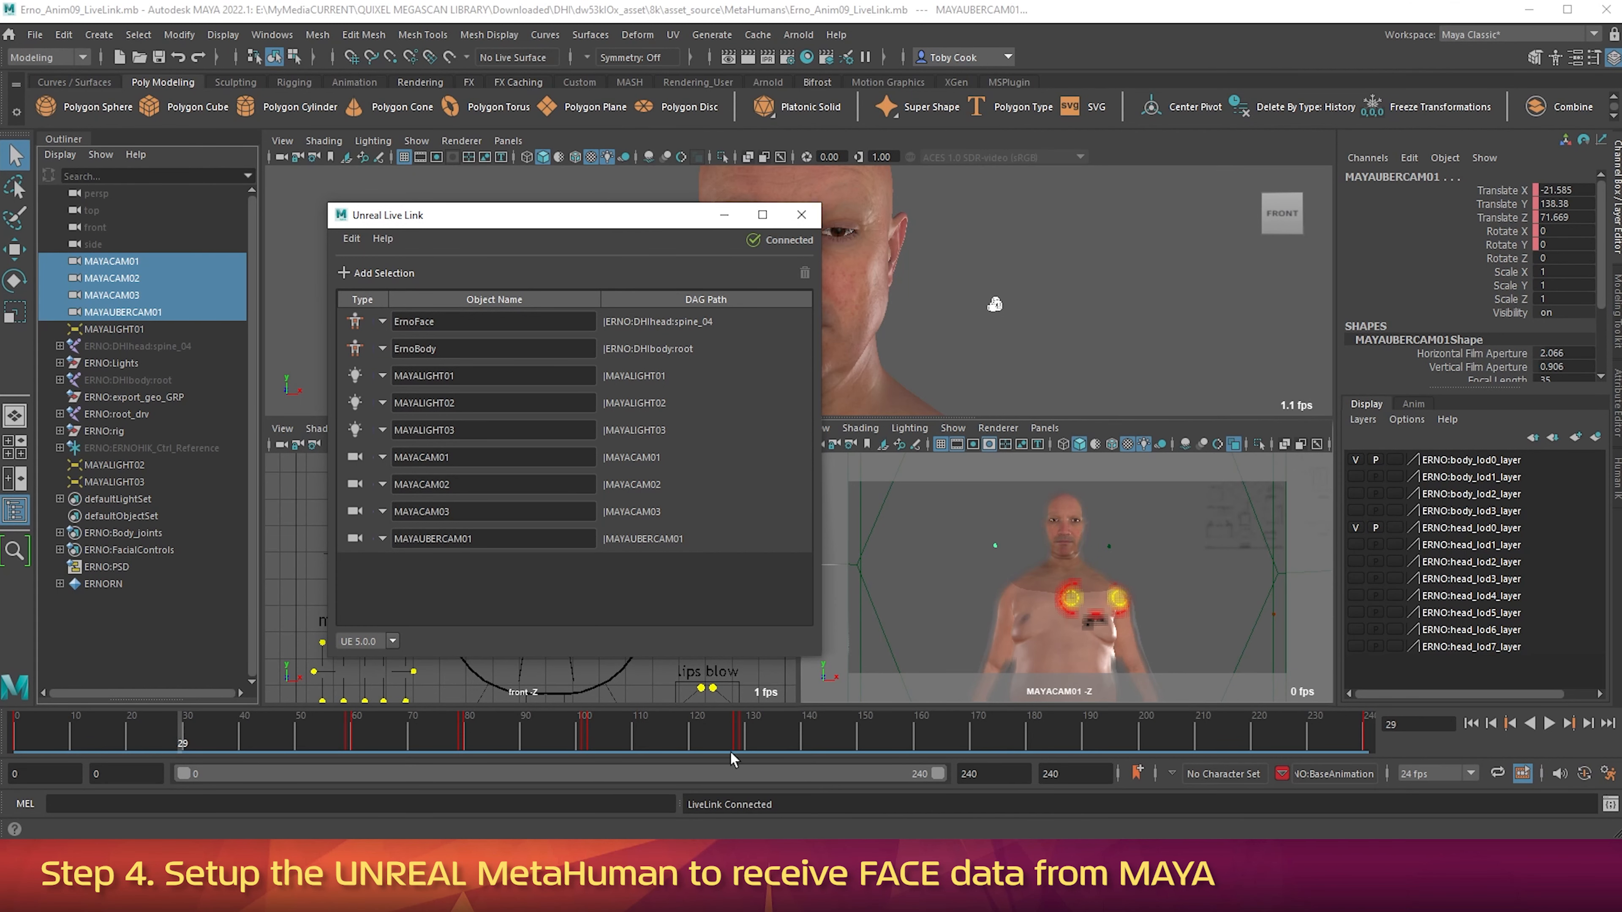
{"action": "left_click_drag", "start_coordinate": [120, 740], "coordinate": [2, 741]}
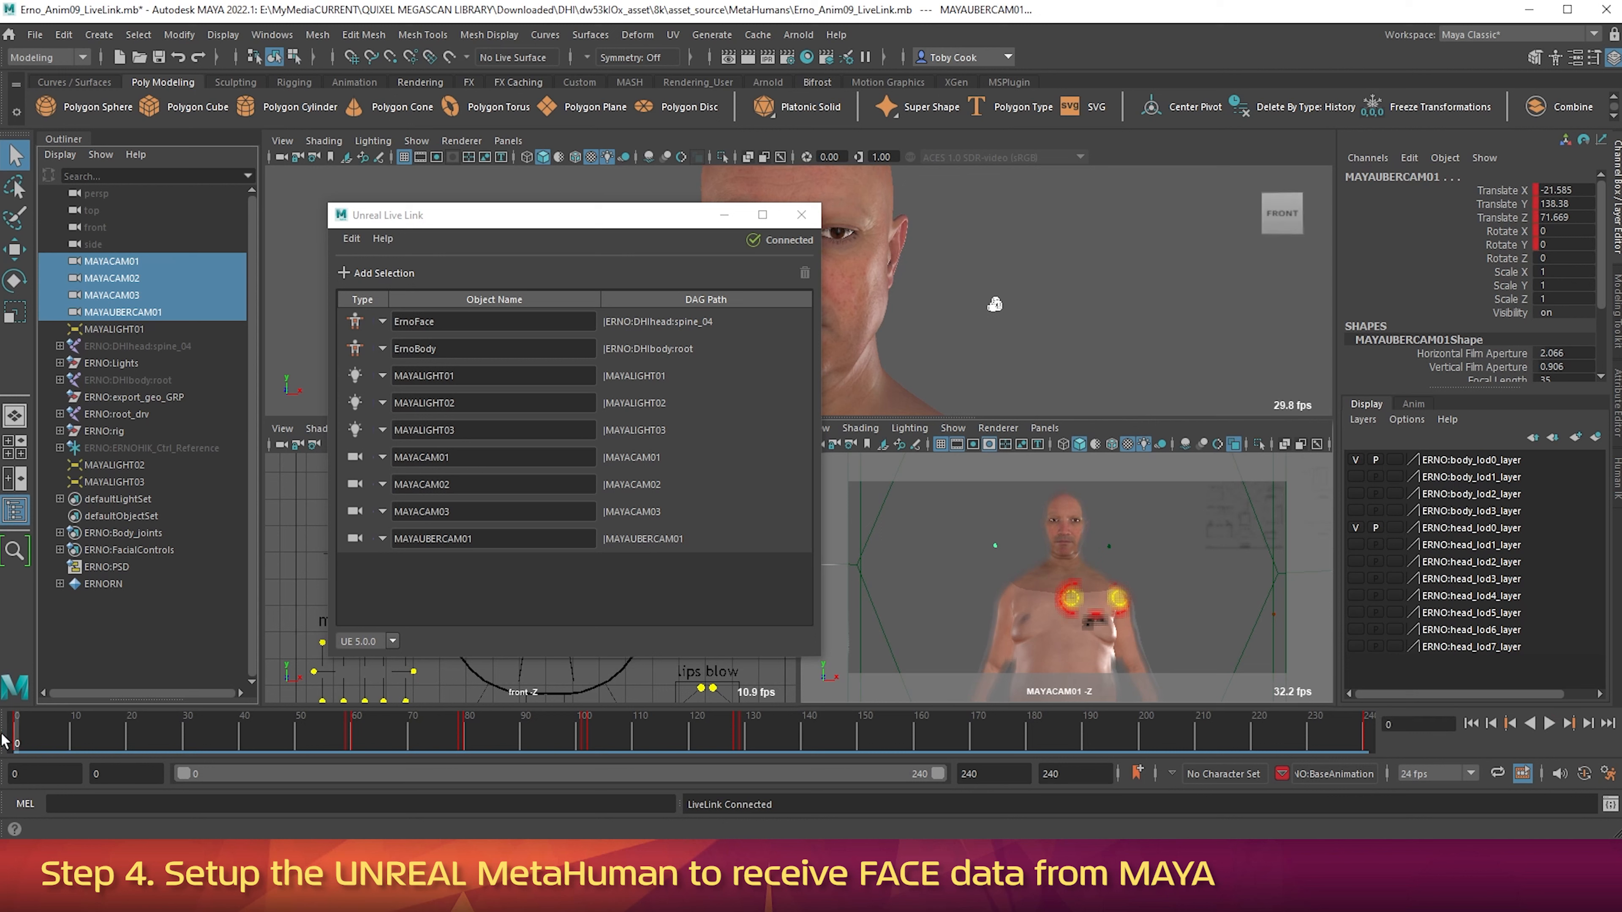
{"action": "key", "text": "alt+v"}
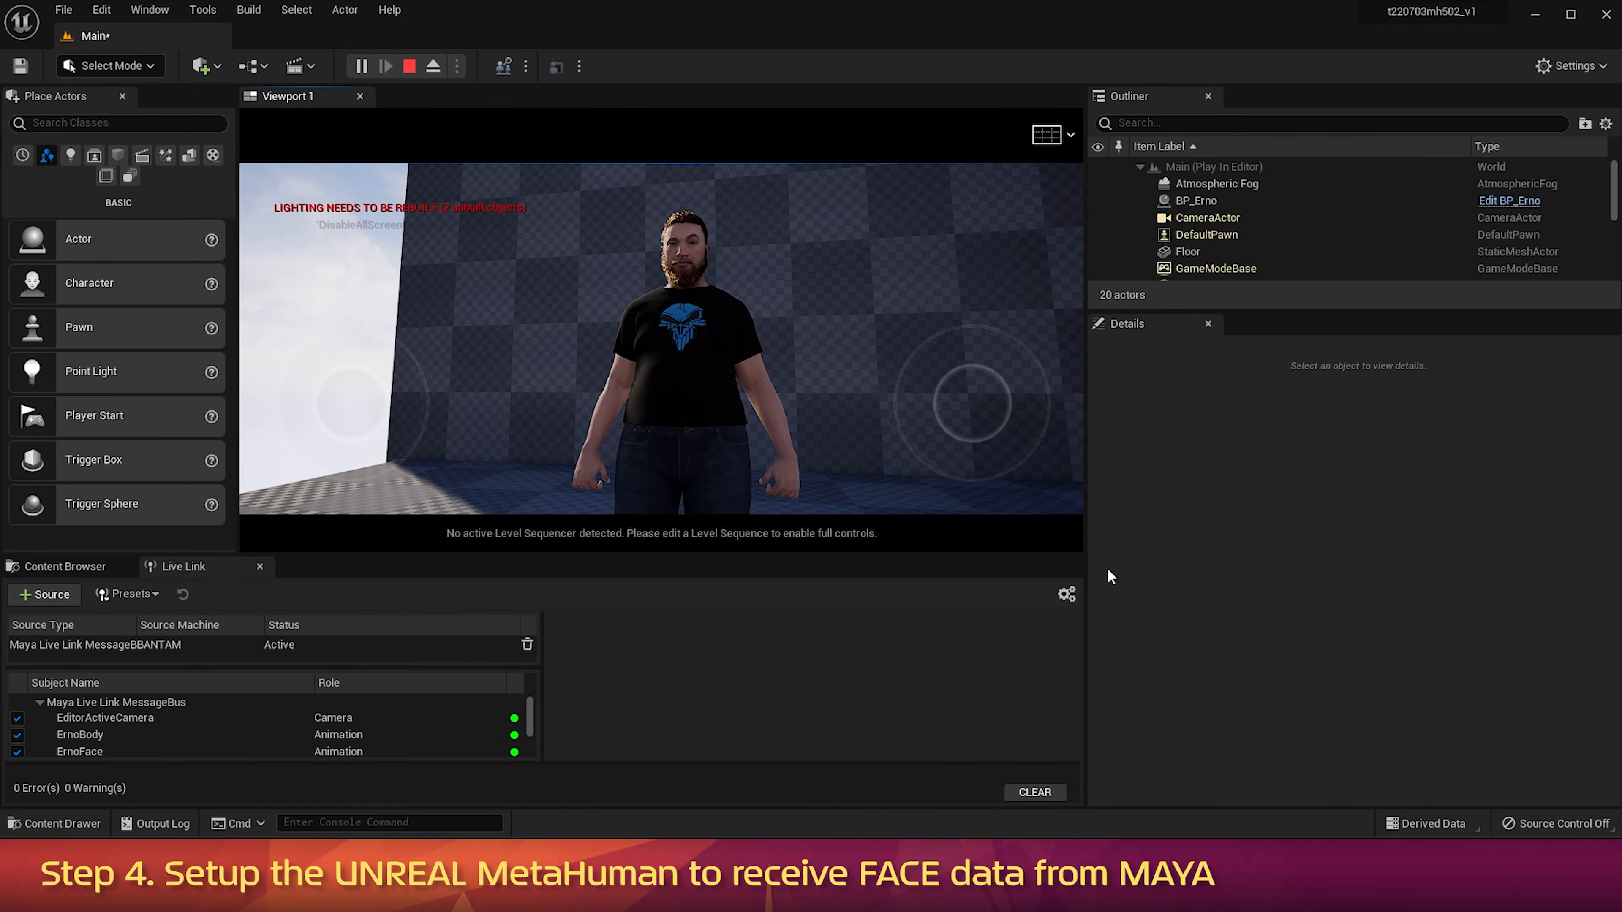
{"action": "left_click", "coordinate": [894, 434]}
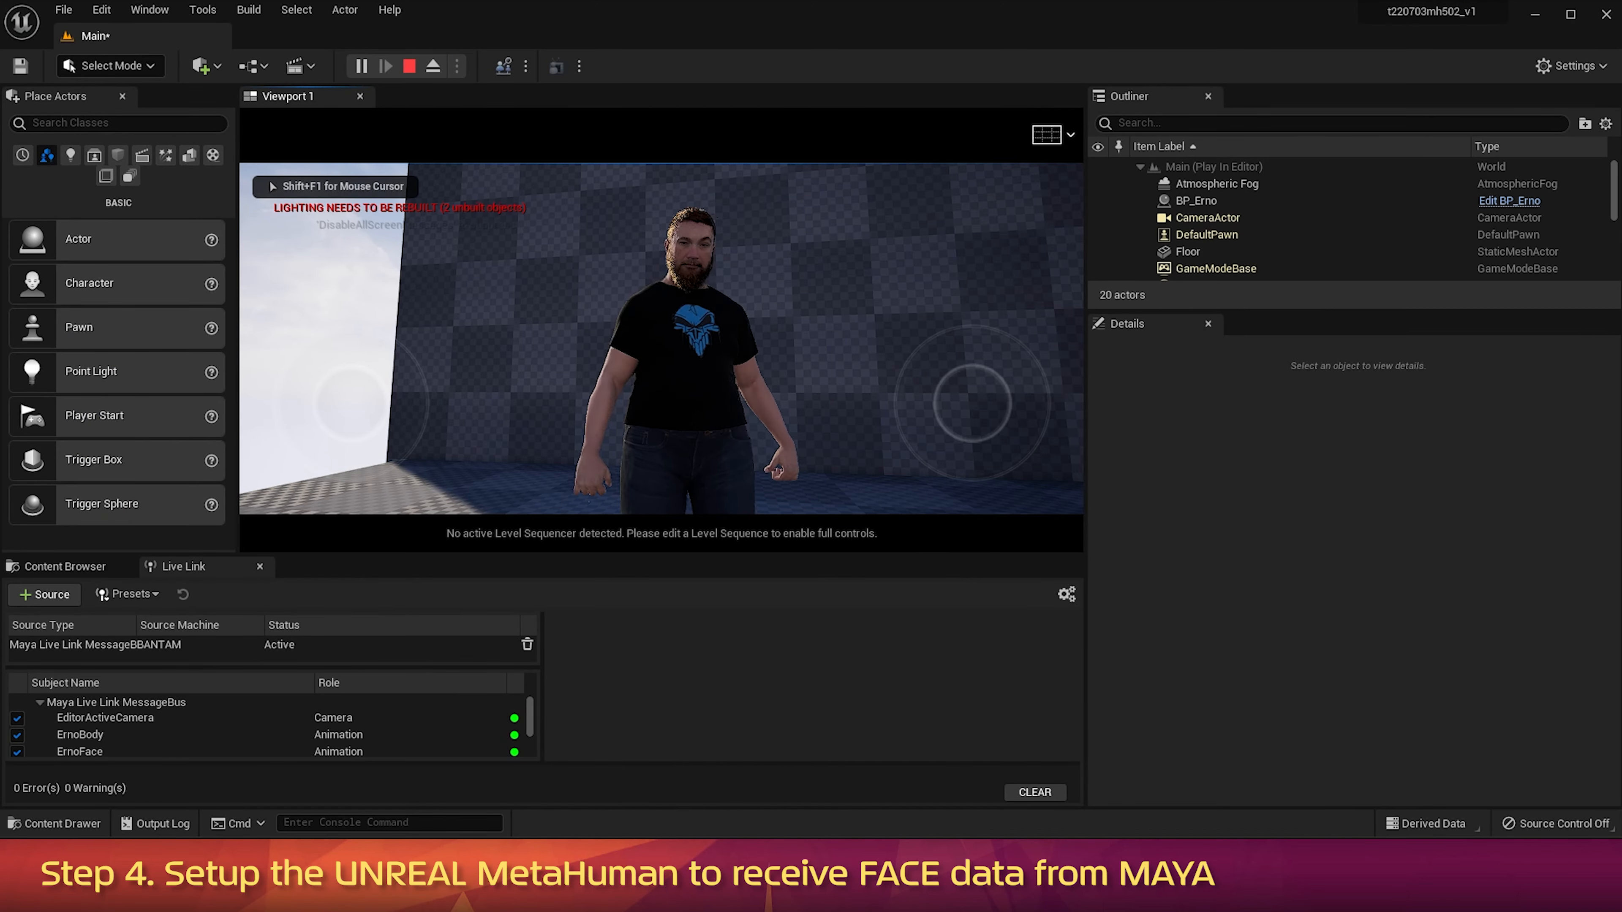
Step: Stop the running level preview and frame the whole BP_Erno character in the viewport
{"action": "key", "text": "shift+F1"}
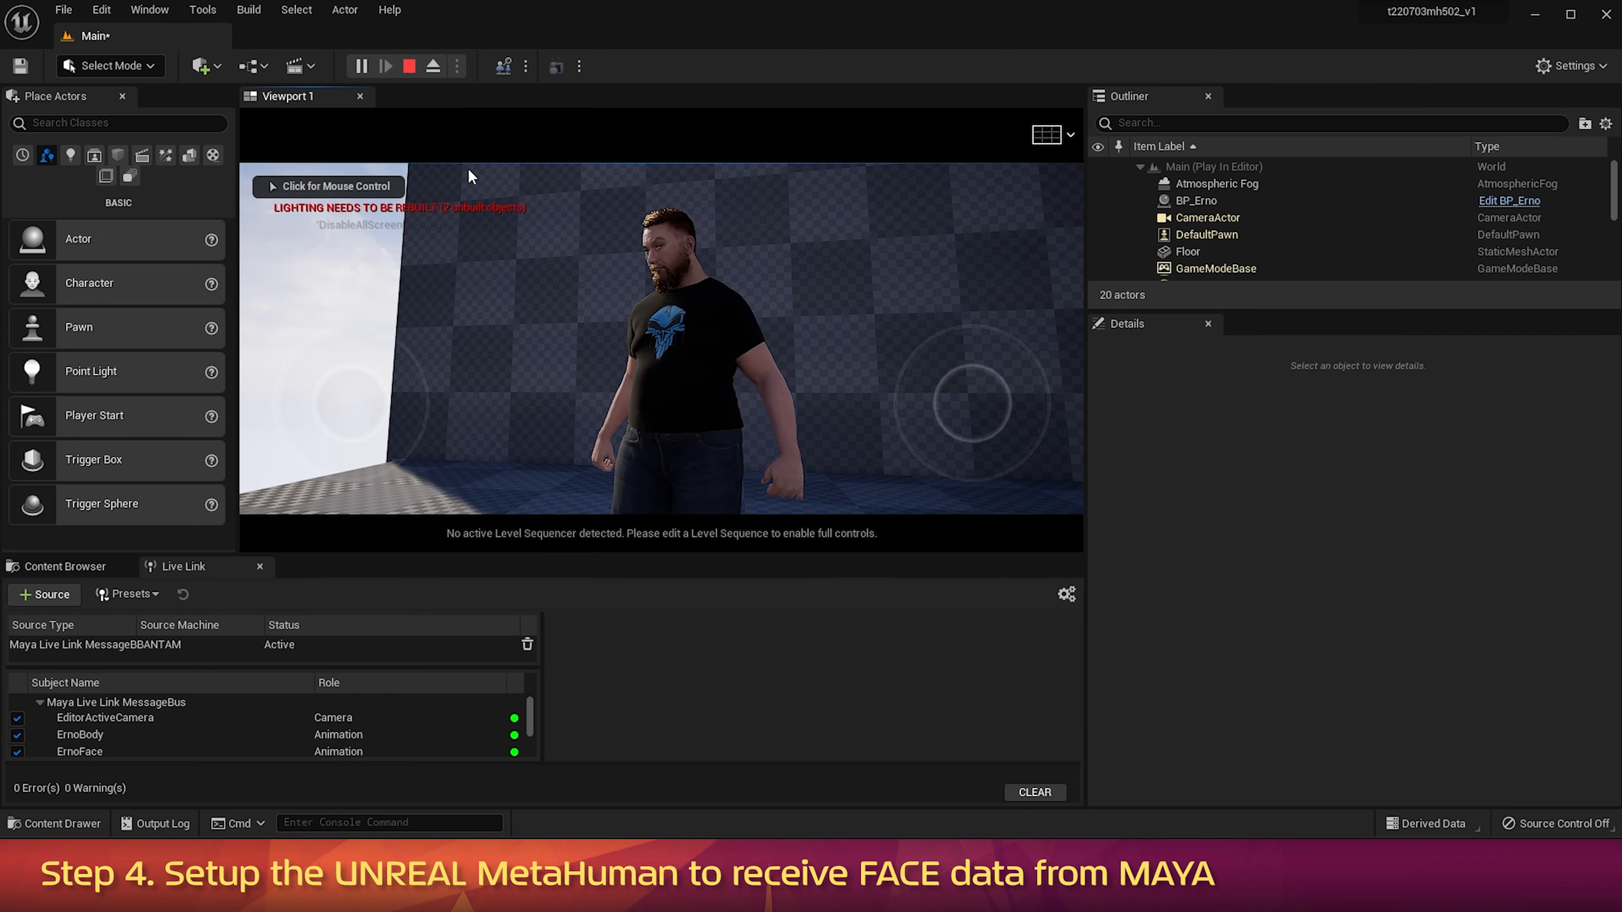
{"action": "left_click", "coordinate": [409, 68]}
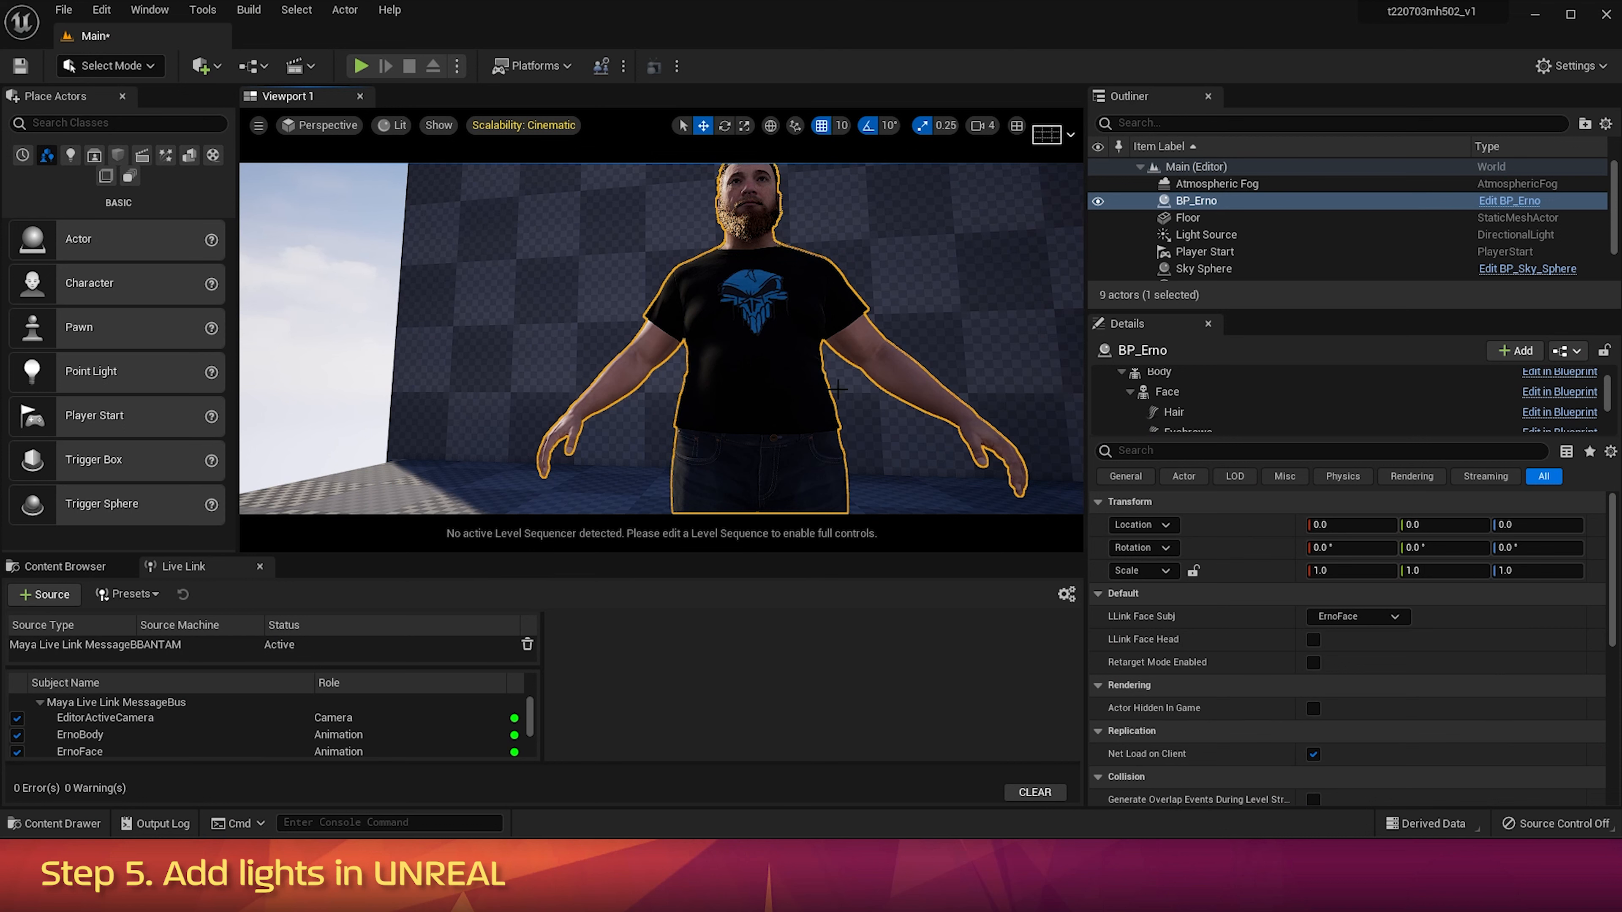
{"action": "key", "text": "f"}
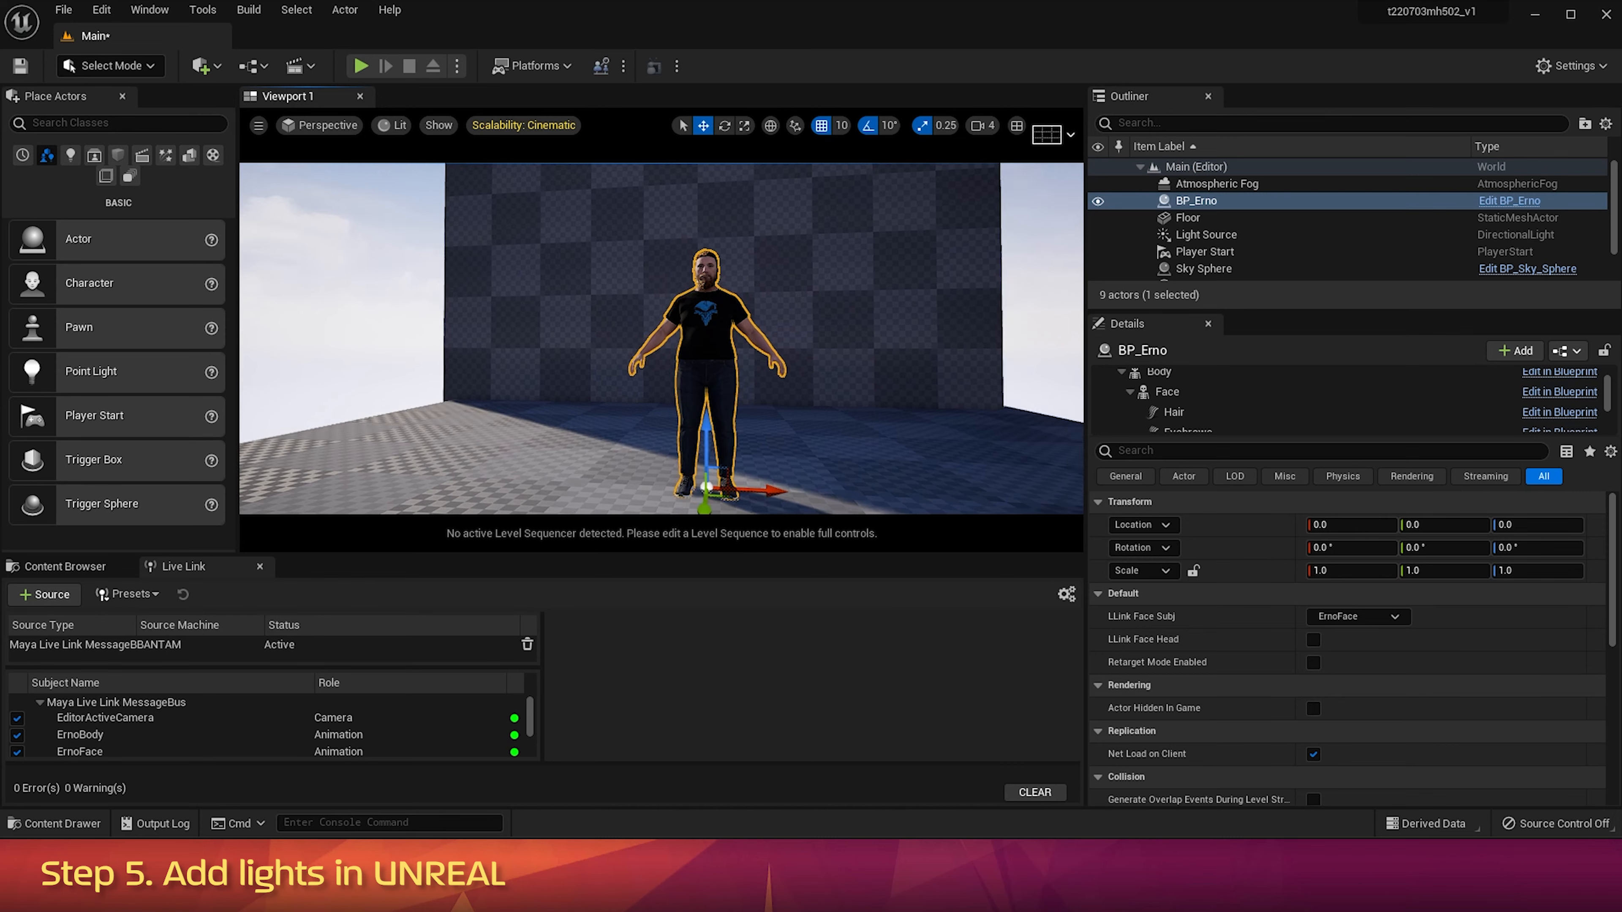
{"action": "left_click_drag", "start_coordinate": [725, 498], "coordinate": [720, 559], "text": "alt"}
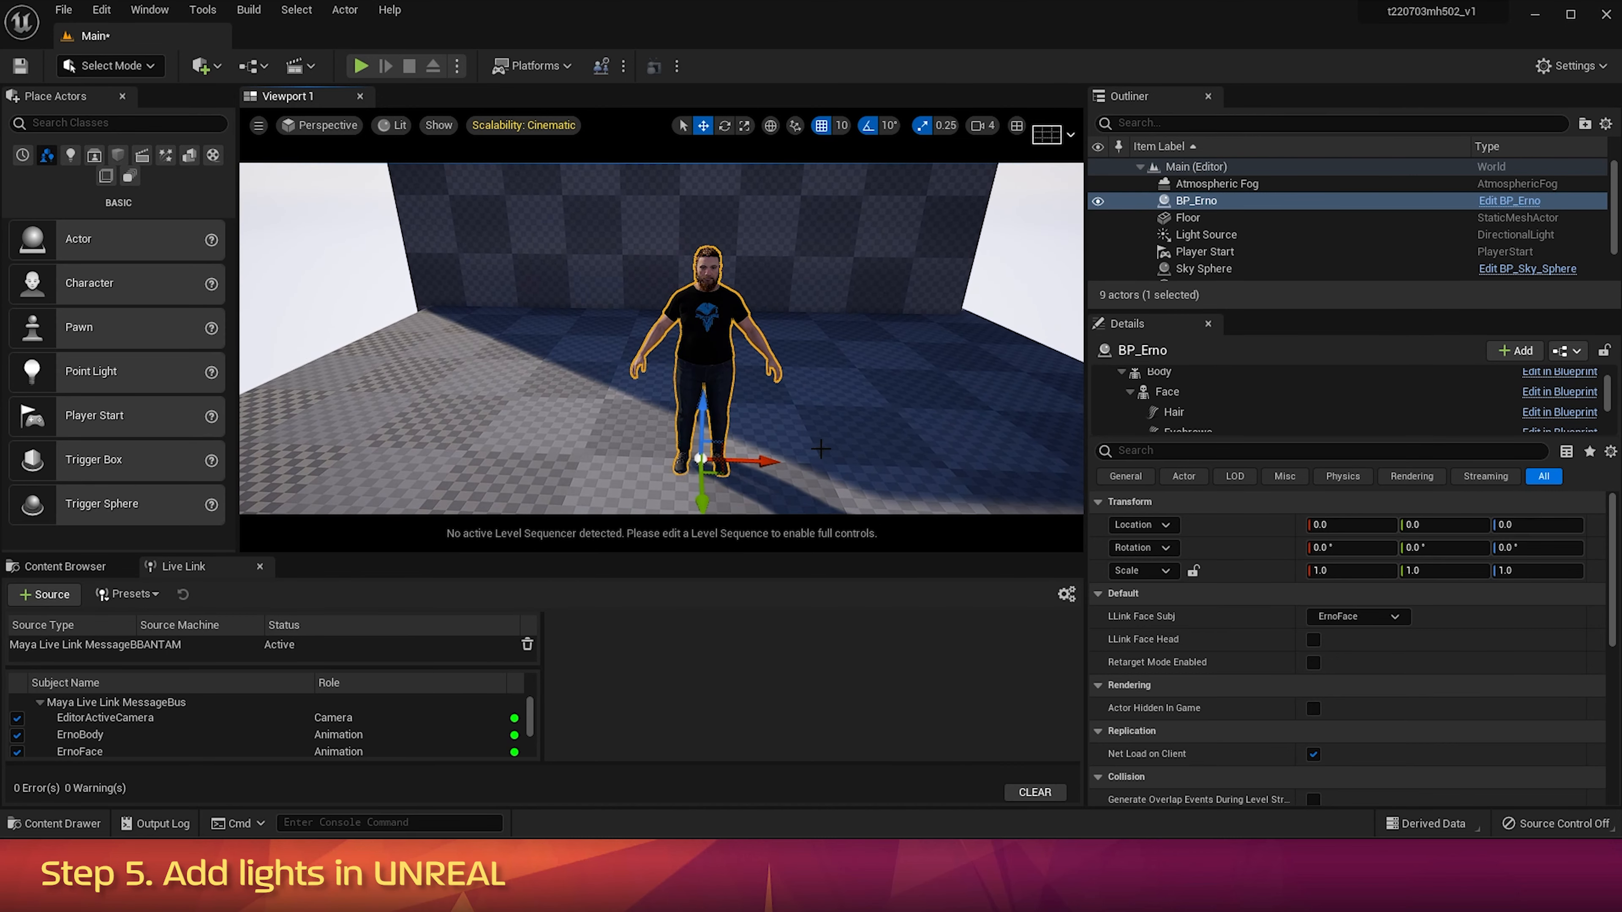
{"action": "mouse_move", "coordinate": [820, 449]}
{"action": "left_mouse_down", "text": "alt"}
{"action": "mouse_move", "coordinate": [803, 418]}
{"action": "mouse_move", "coordinate": [830, 443]}
{"action": "left_mouse_up", "text": "alt"}
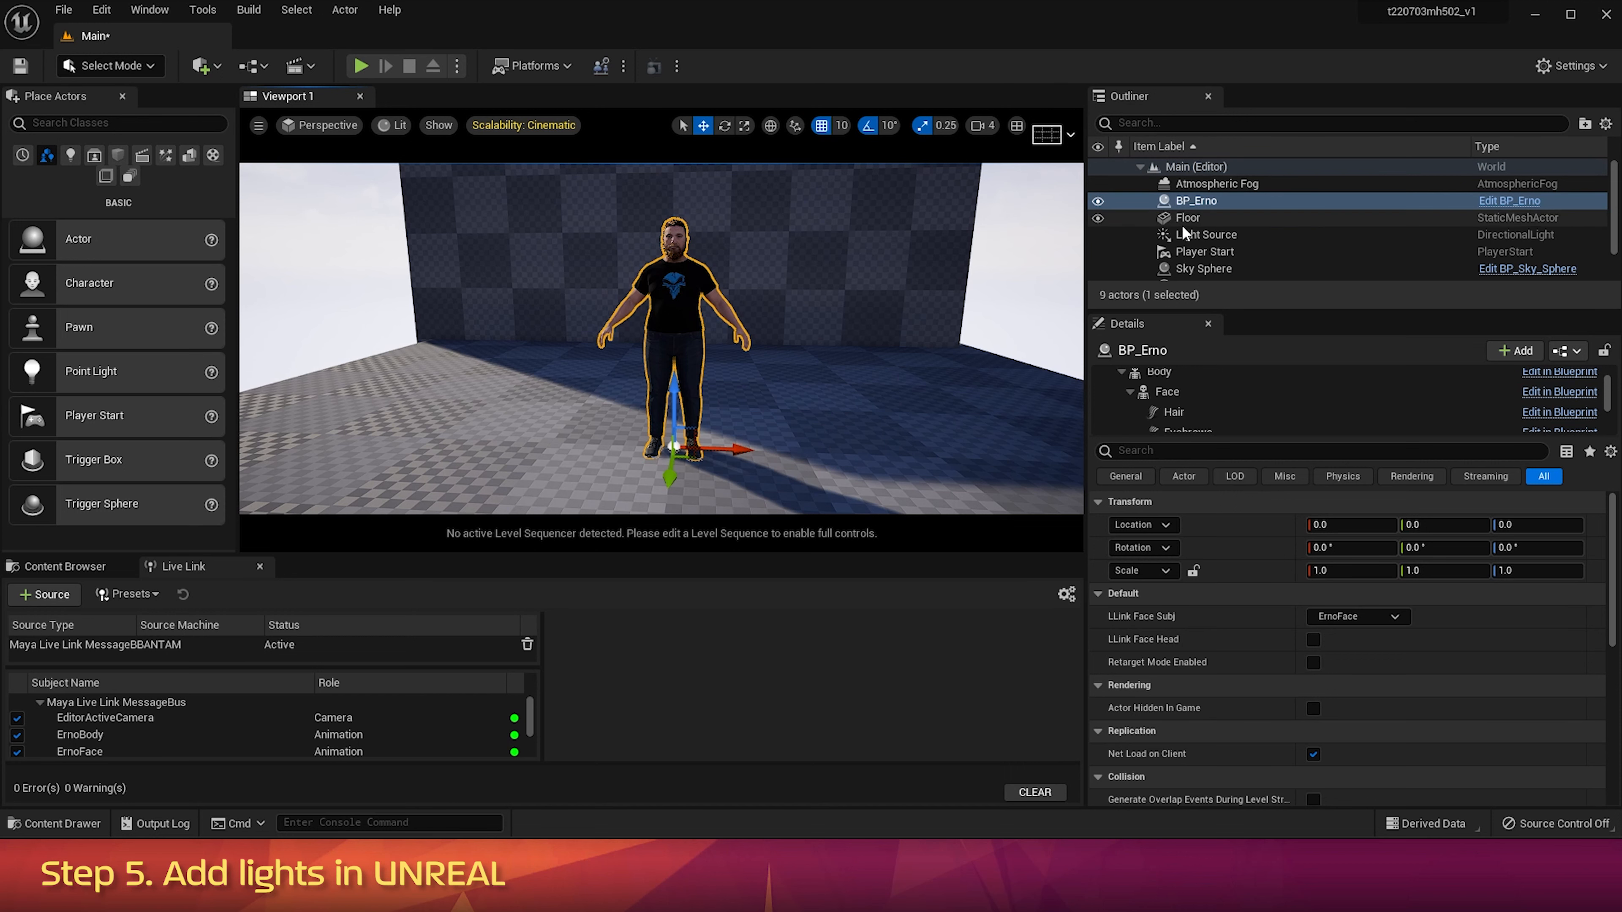
Step: Delete the Atmospheric Fog, Light Source, Sky Sphere, SkyLight and SphereReflectionCapture actors from the level
{"action": "left_click", "coordinate": [1208, 183]}
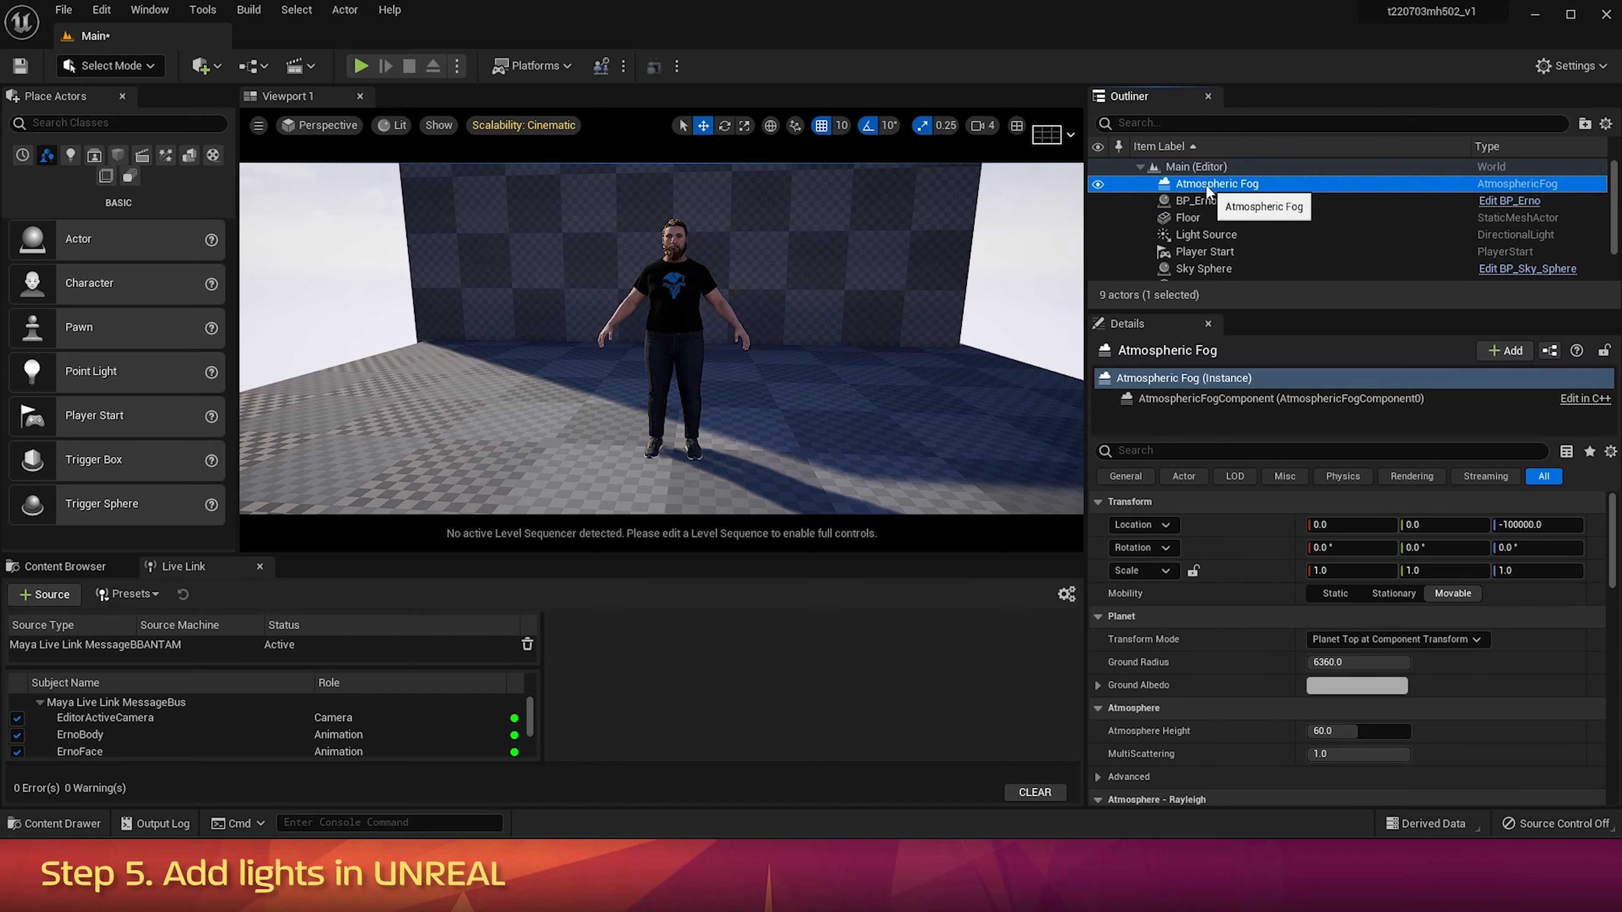
{"action": "key", "text": "Delete"}
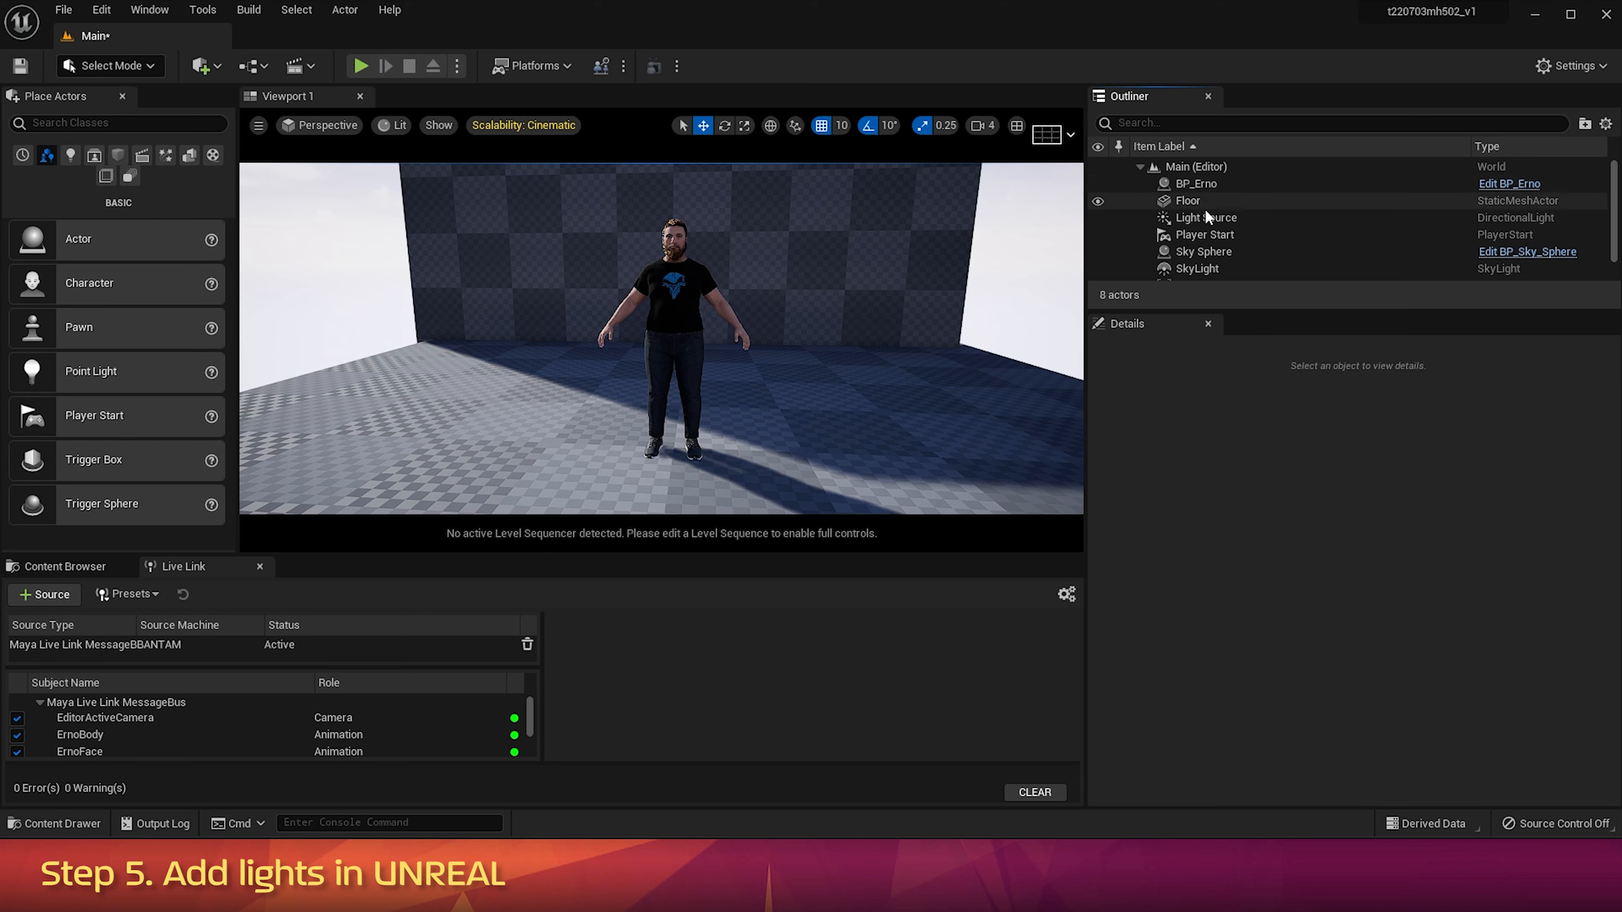
{"action": "left_click", "coordinate": [1204, 218]}
{"action": "key", "text": "Delete"}
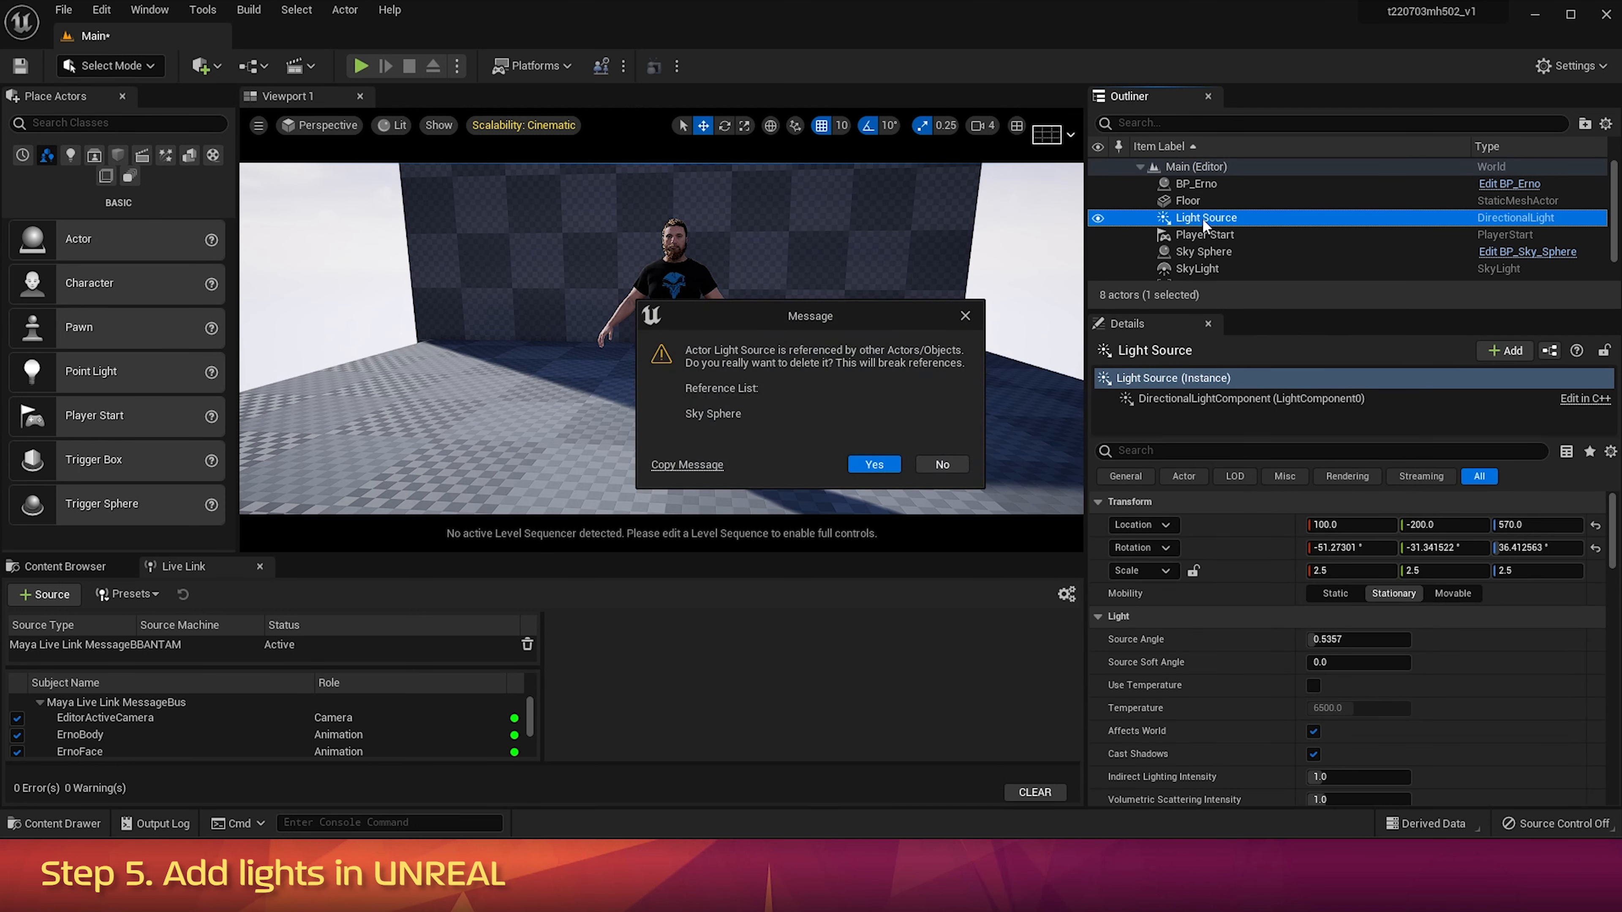
{"action": "left_click", "coordinate": [866, 464]}
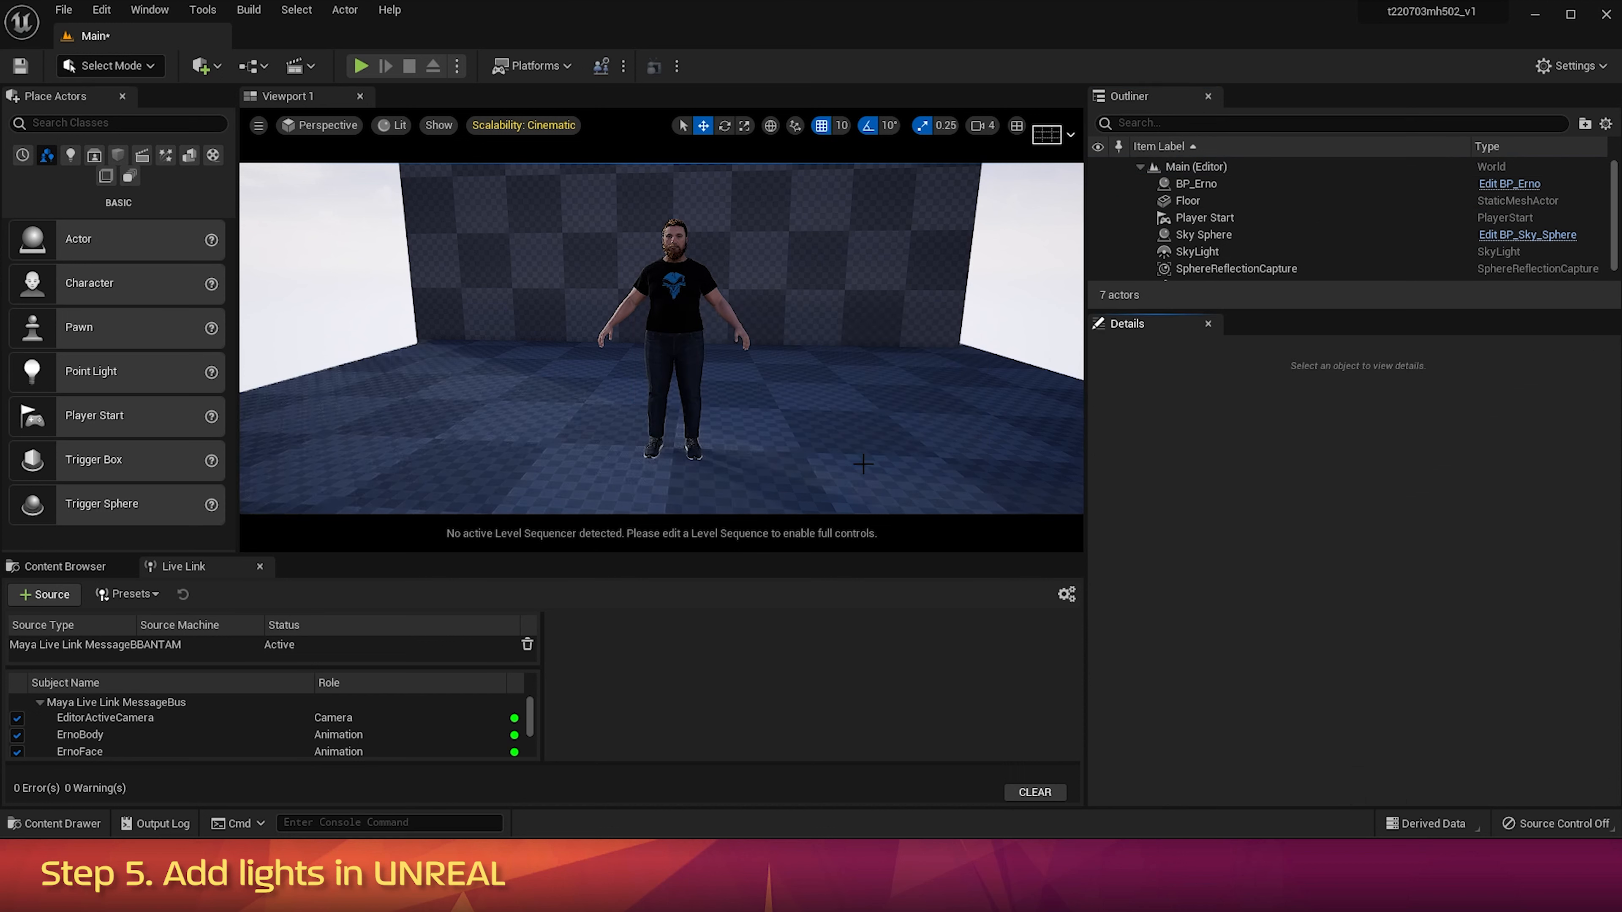
{"action": "left_click", "coordinate": [1190, 237]}
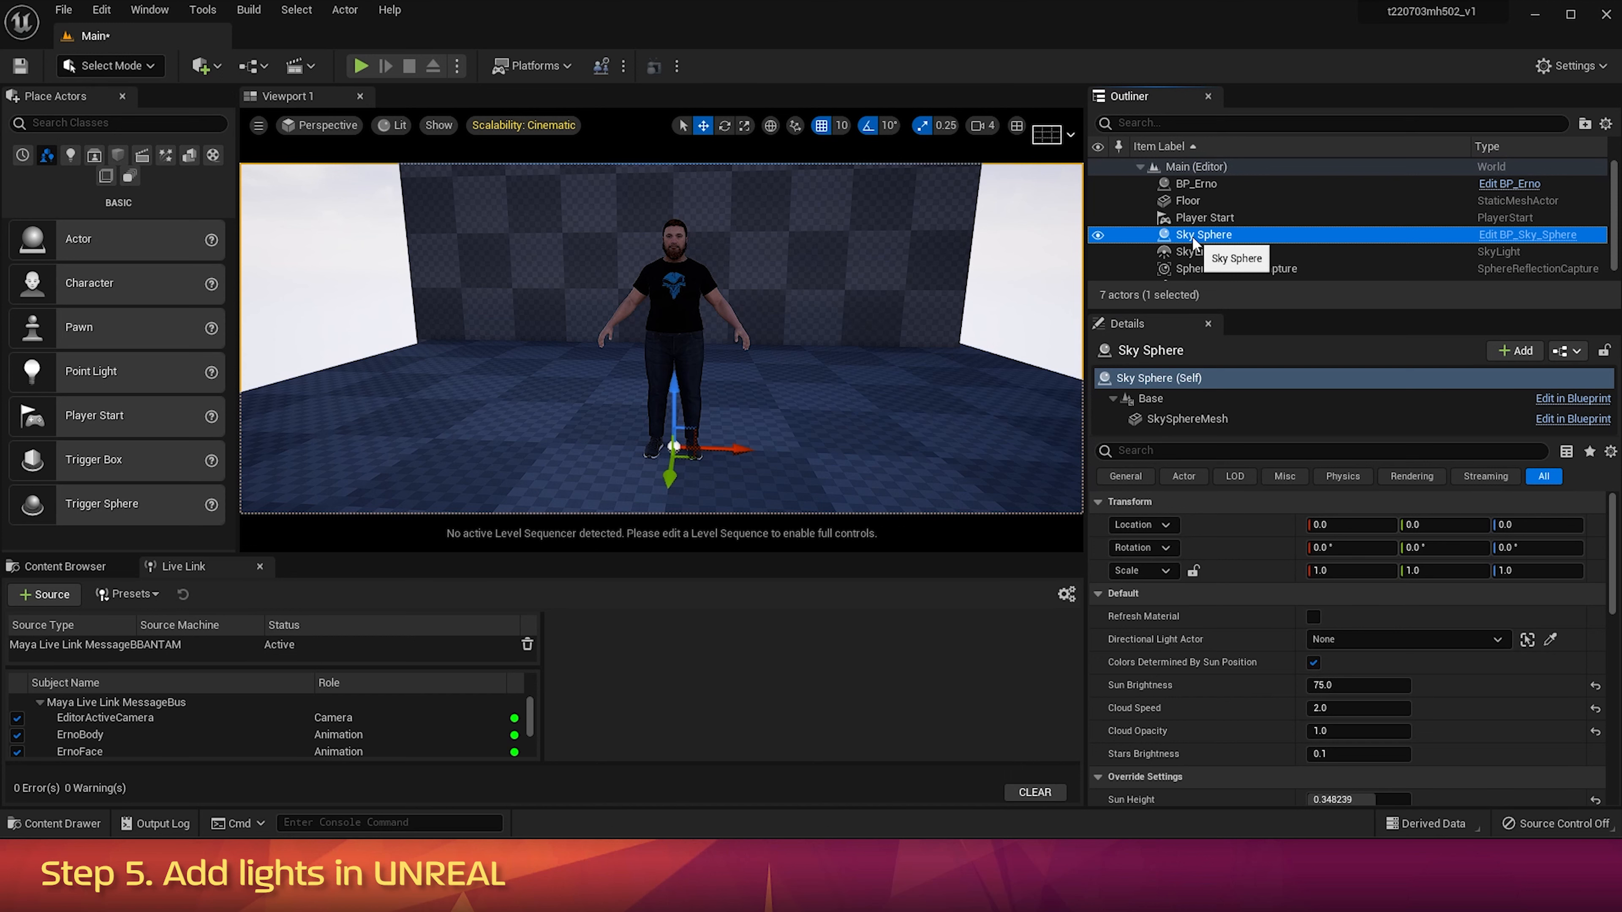
{"action": "key", "text": "Delete"}
{"action": "left_click", "coordinate": [1192, 235]}
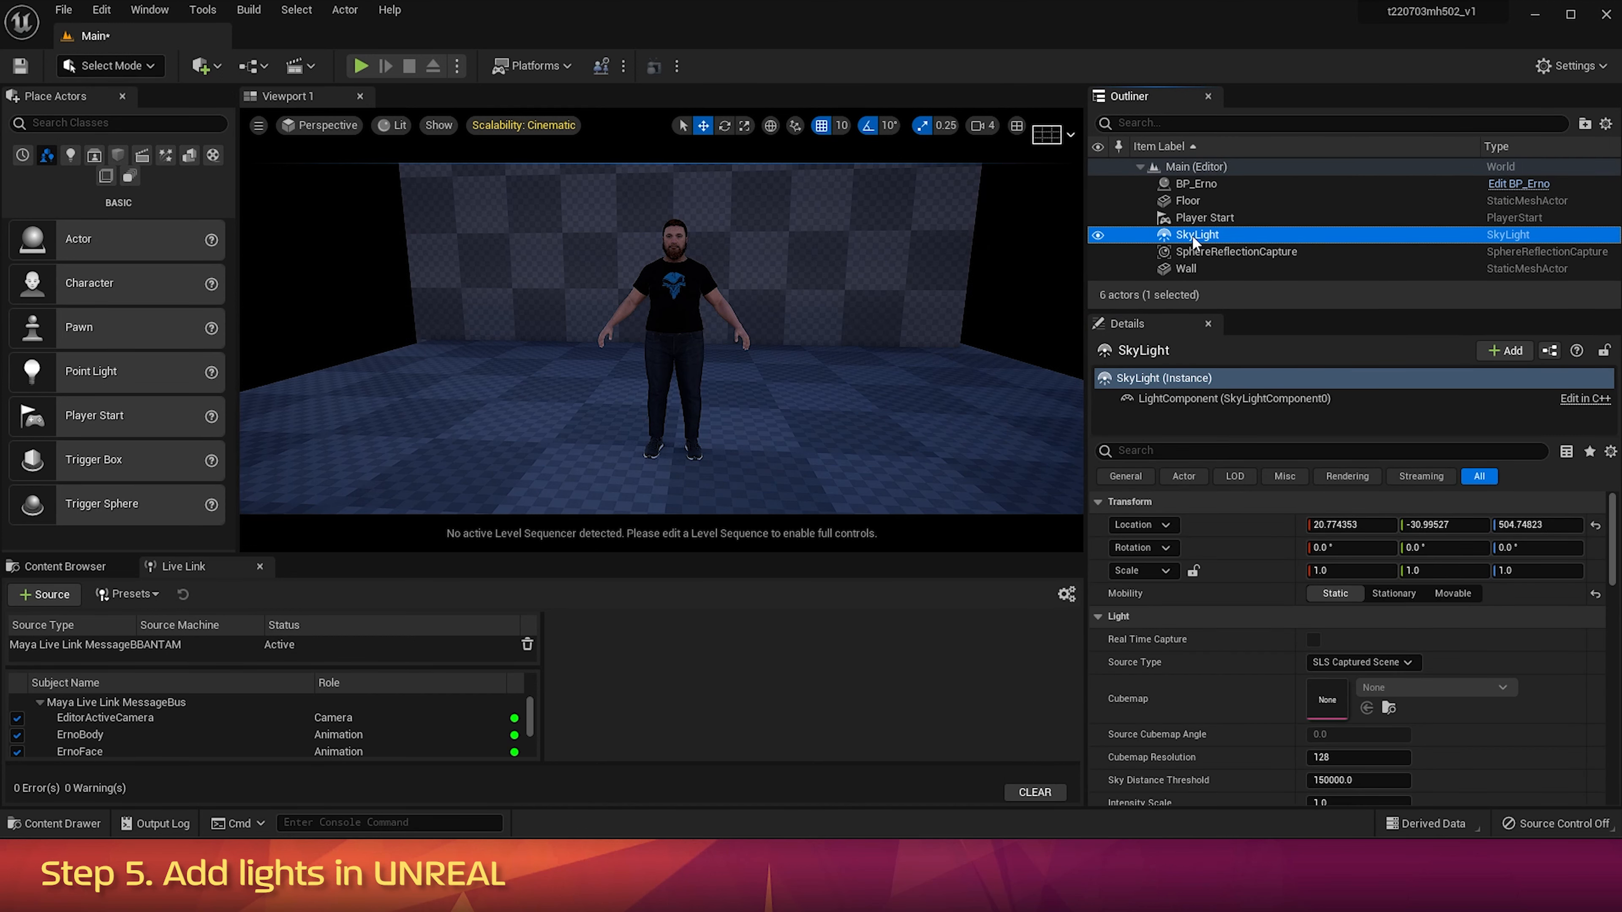
{"action": "key", "text": "Delete"}
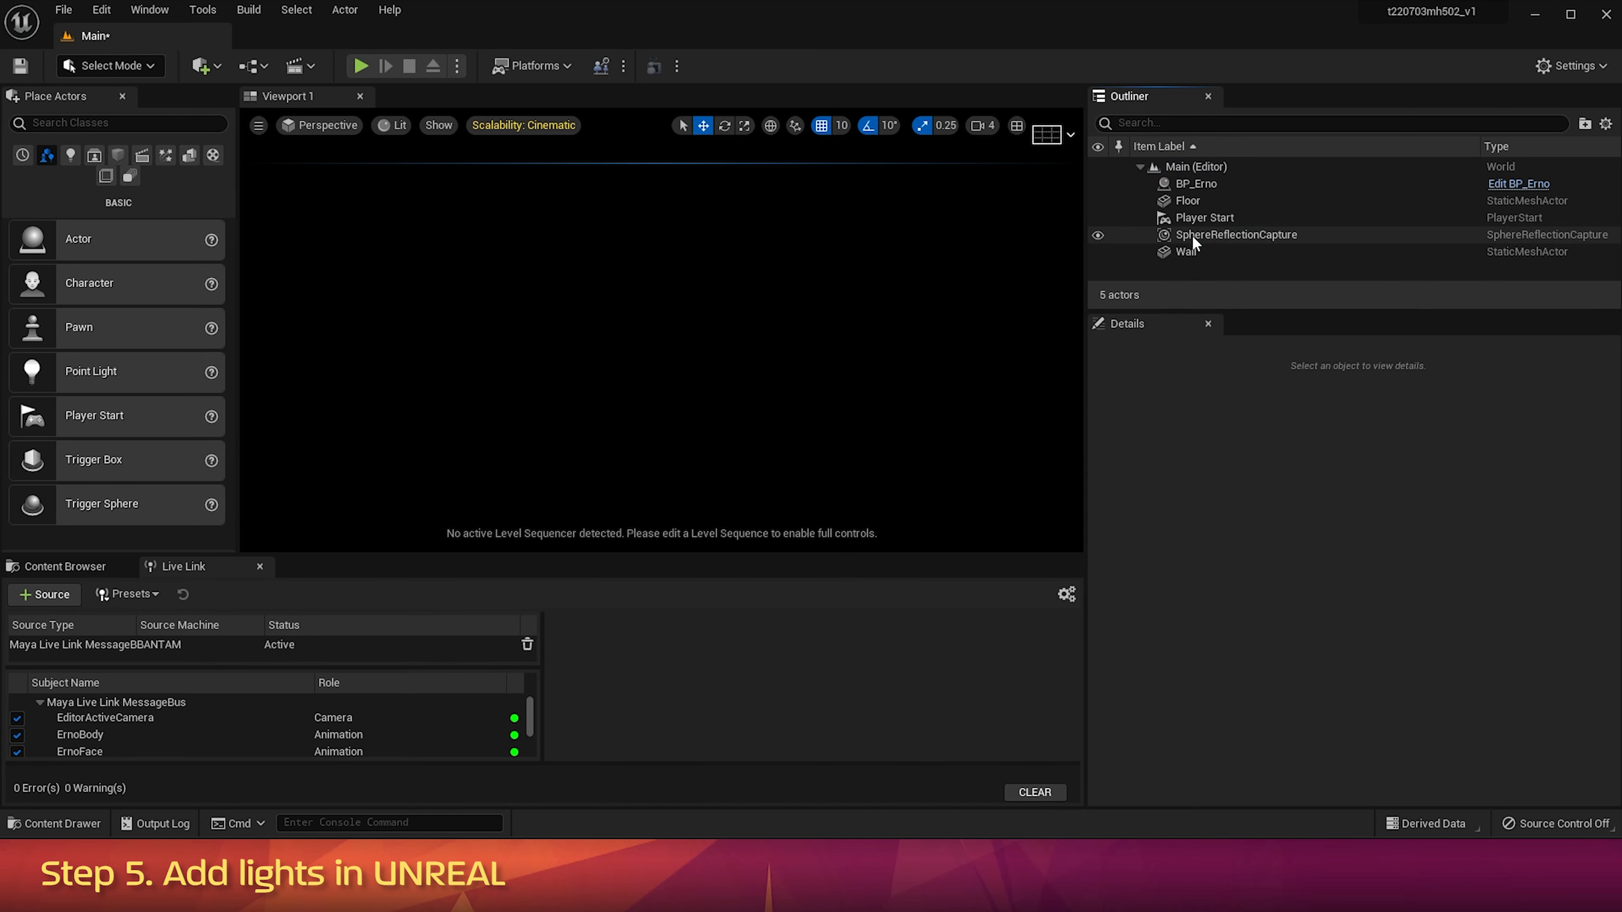
{"action": "left_click", "coordinate": [1193, 234]}
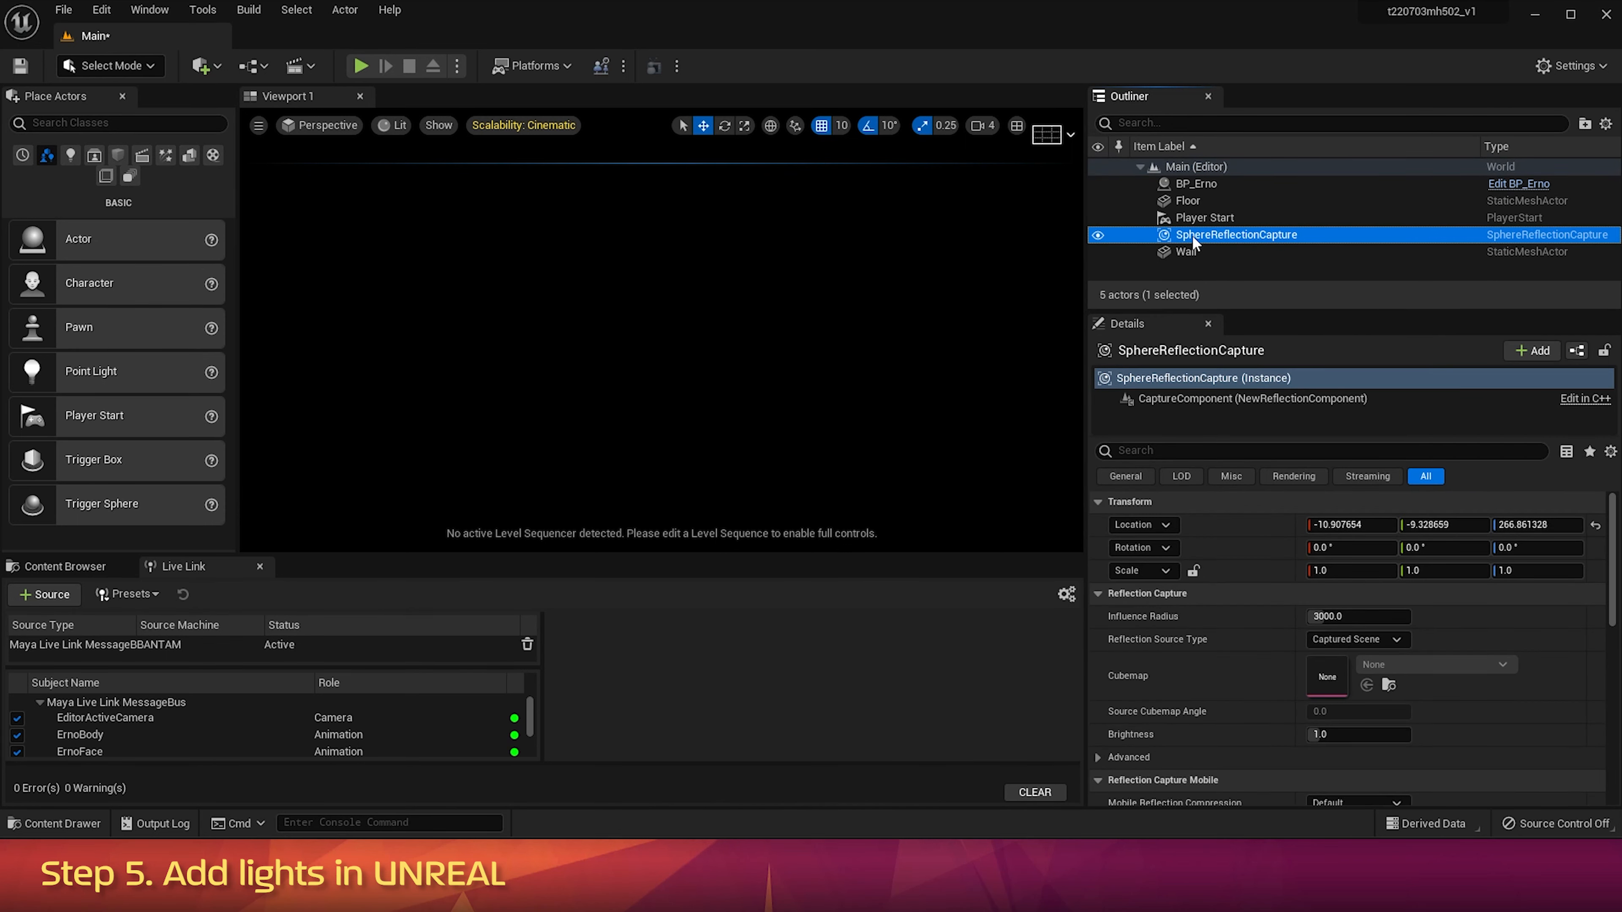
{"action": "key", "text": "Delete"}
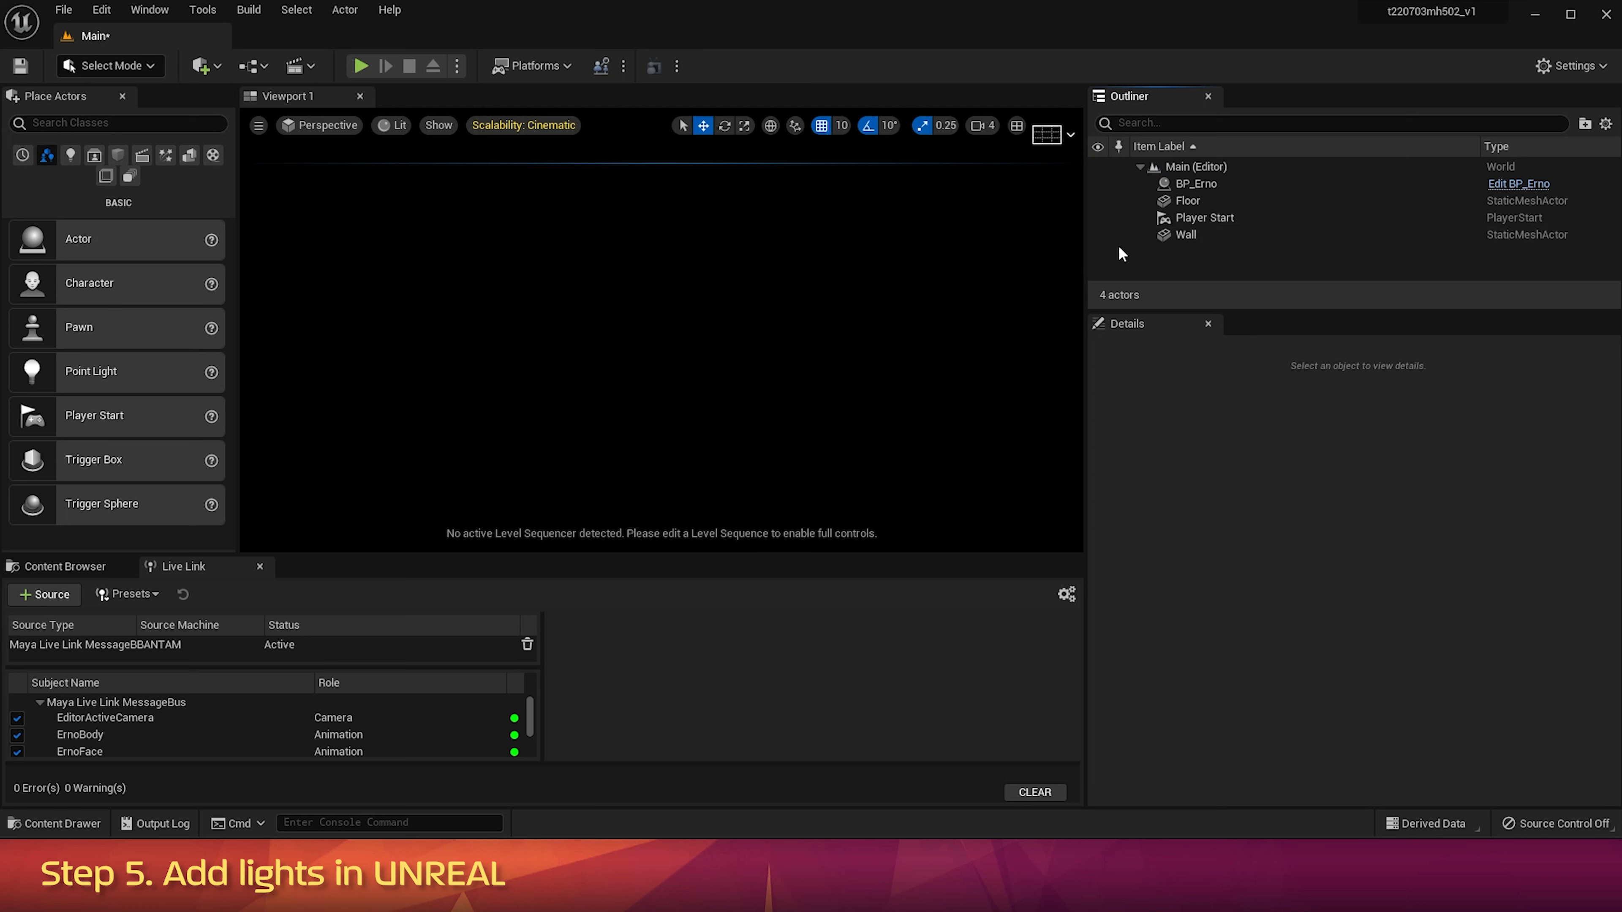
Step: Place a Rect Light beside the character in the level and rename it UELIGHT01
{"action": "left_click", "coordinate": [72, 157]}
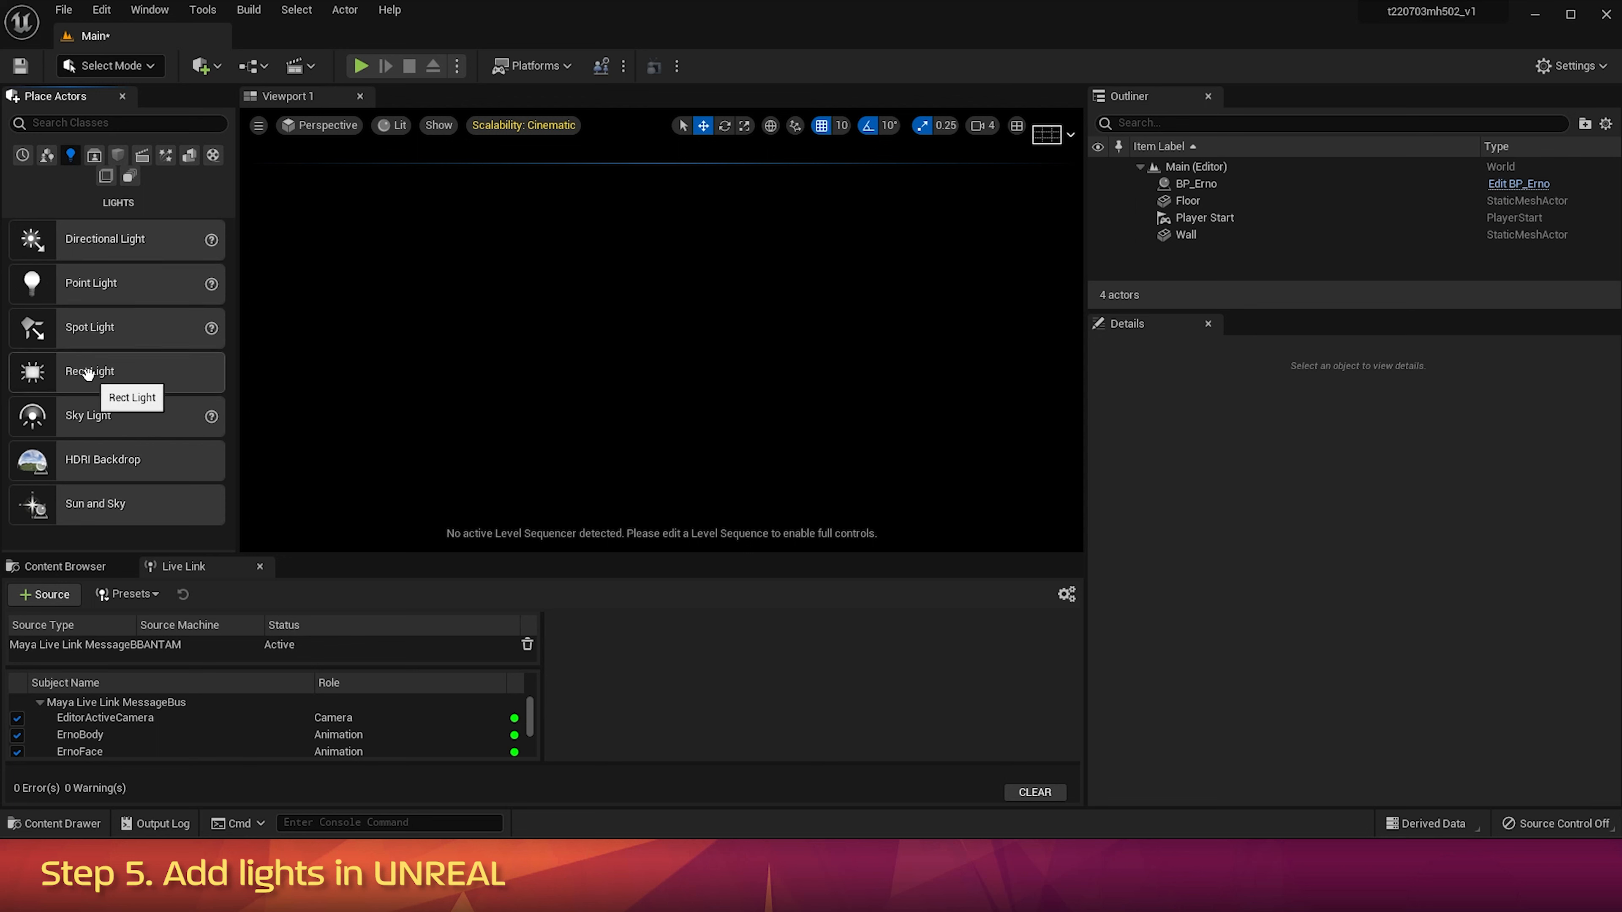
{"action": "left_click_drag", "start_coordinate": [89, 374], "coordinate": [587, 371]}
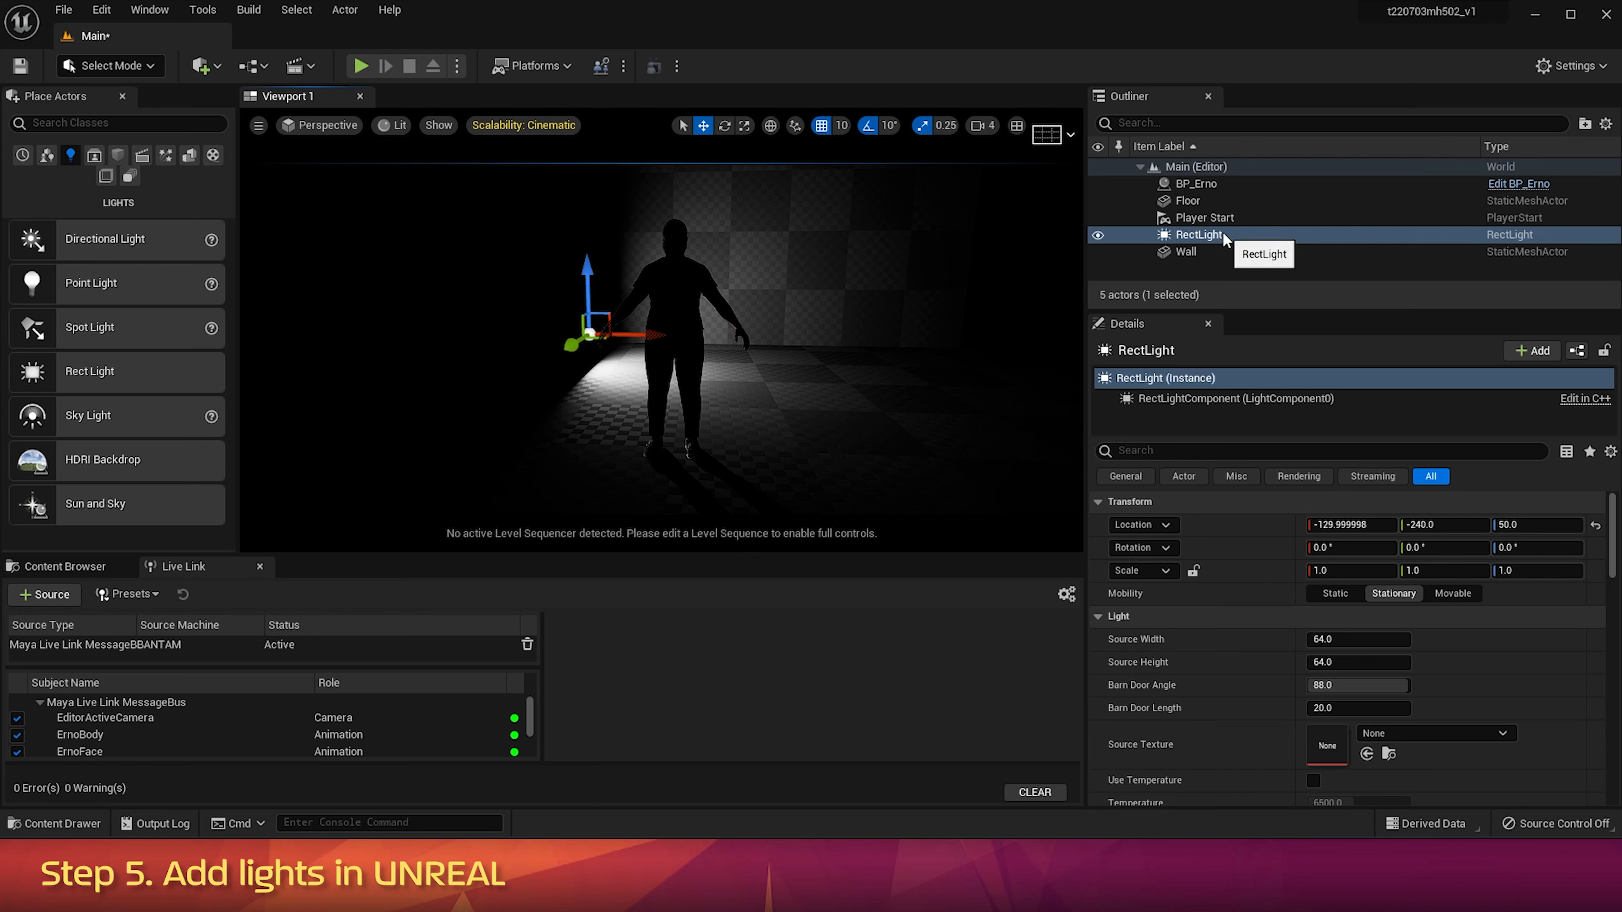
{"action": "left_click", "coordinate": [1207, 234]}
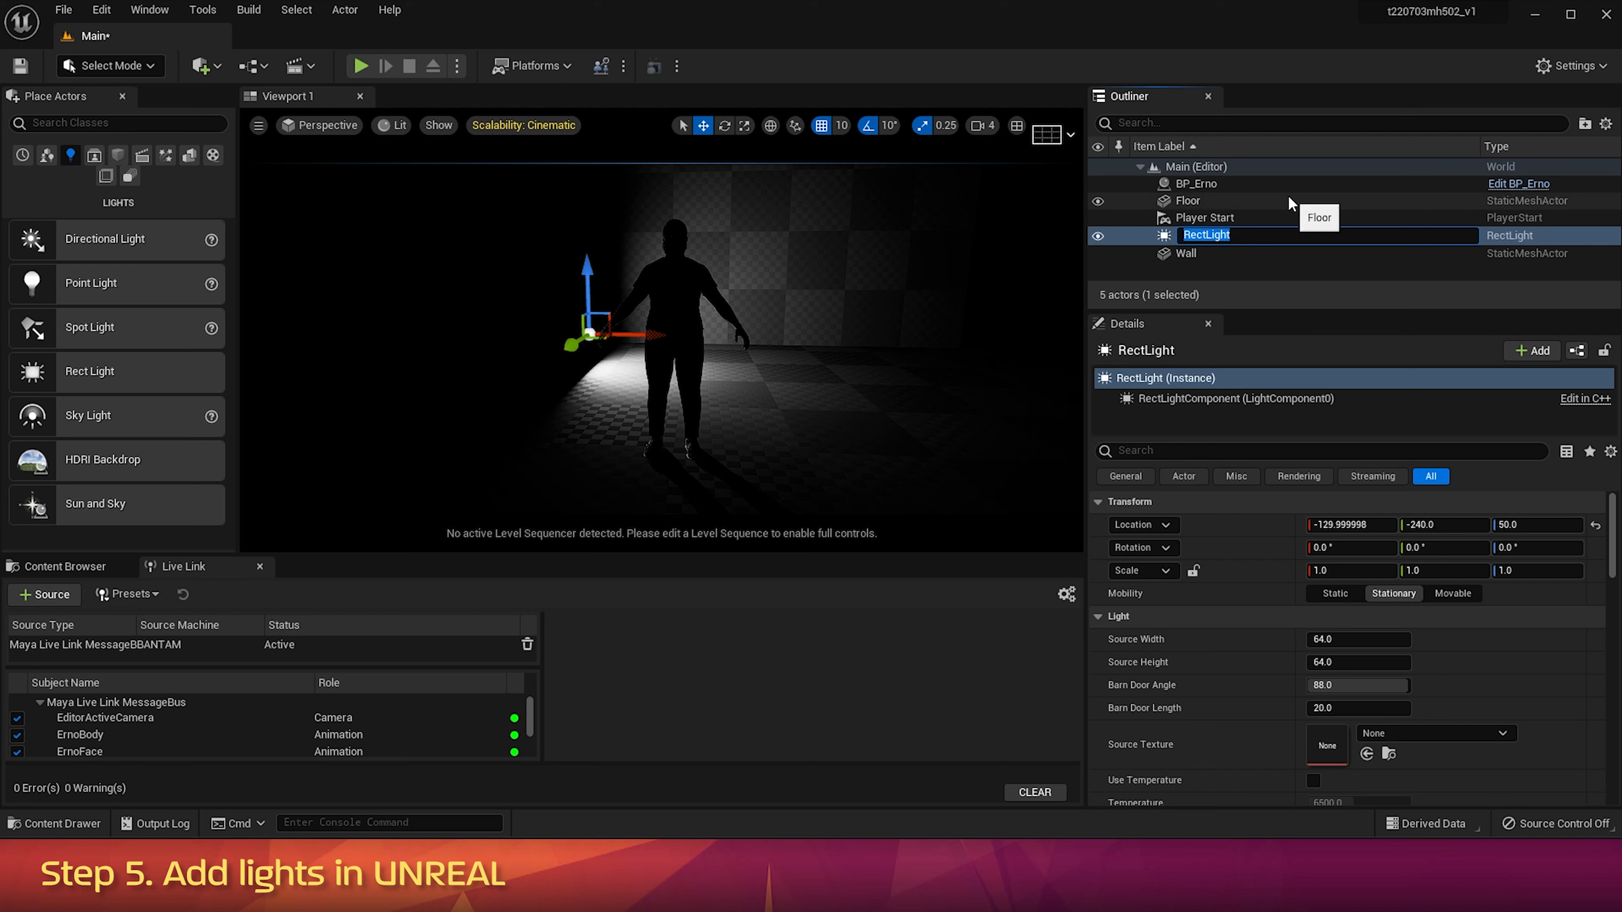
{"action": "type", "text": "UELIGHT01"}
{"action": "key", "text": "Return"}
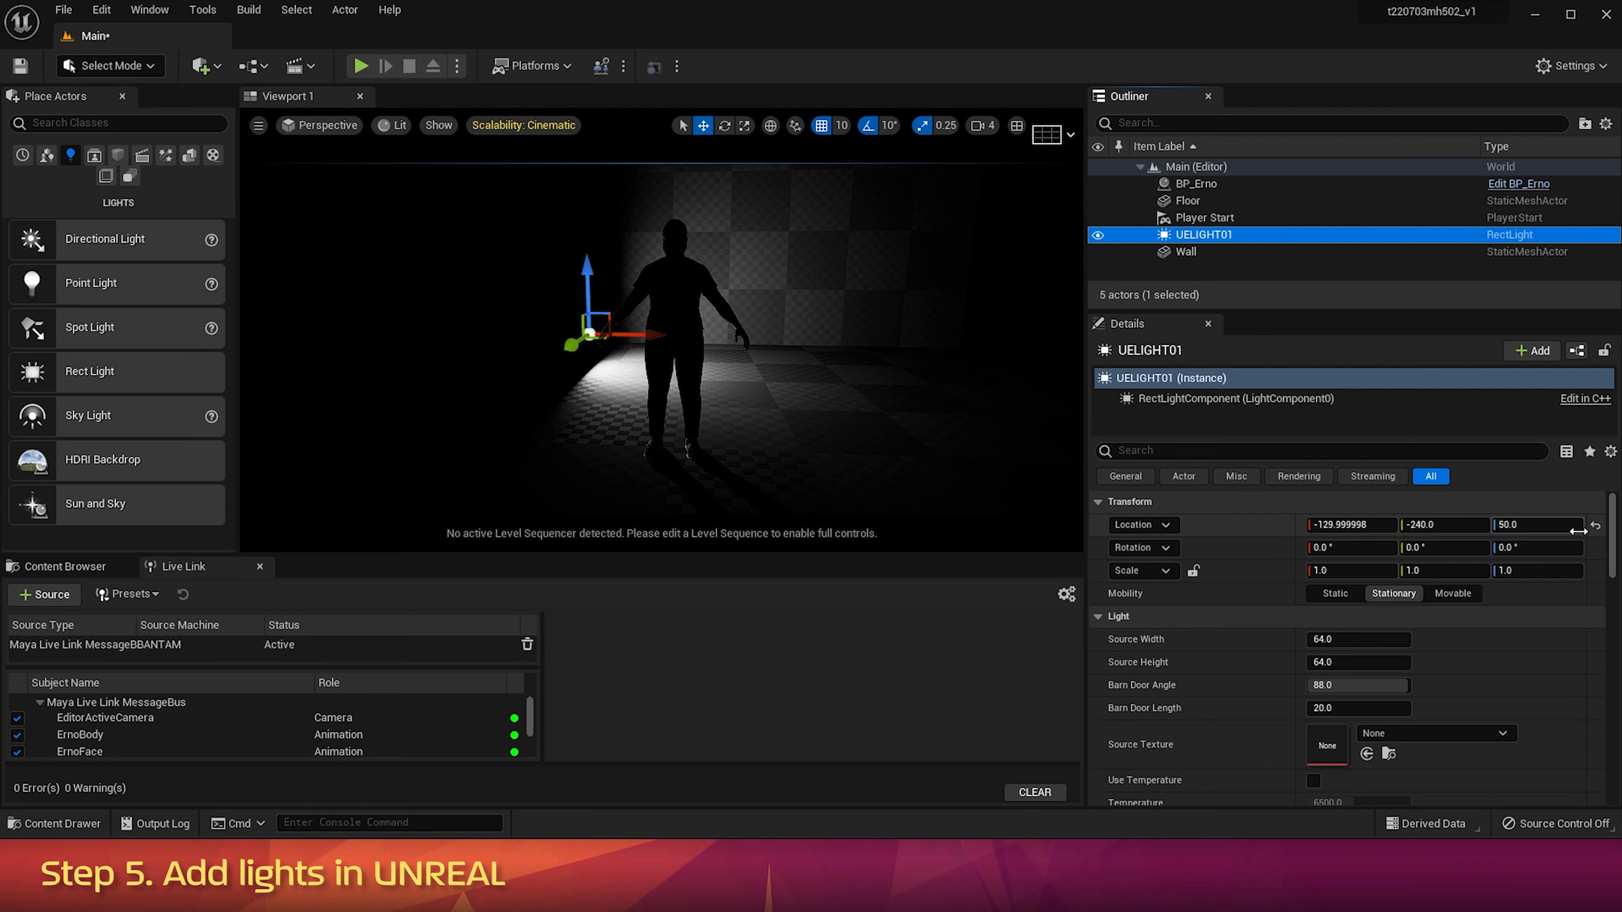
Step: Reset UELIGHT01's location to 0, 0, 0 and set its mobility to Movable
{"action": "left_click", "coordinate": [1595, 525]}
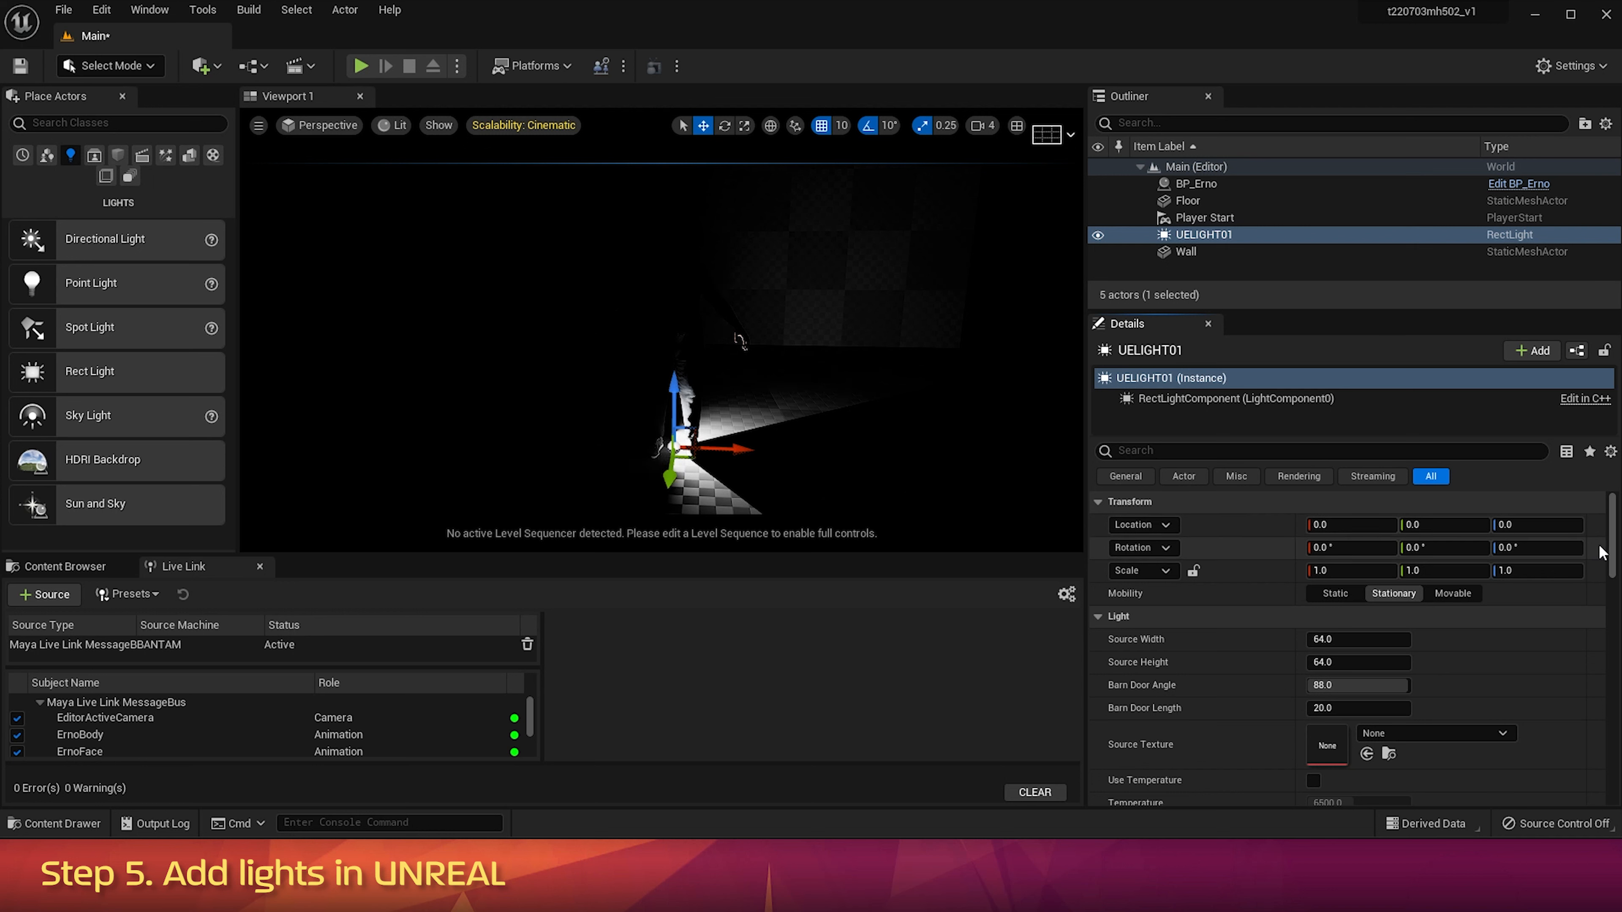
{"action": "left_click", "coordinate": [1463, 595]}
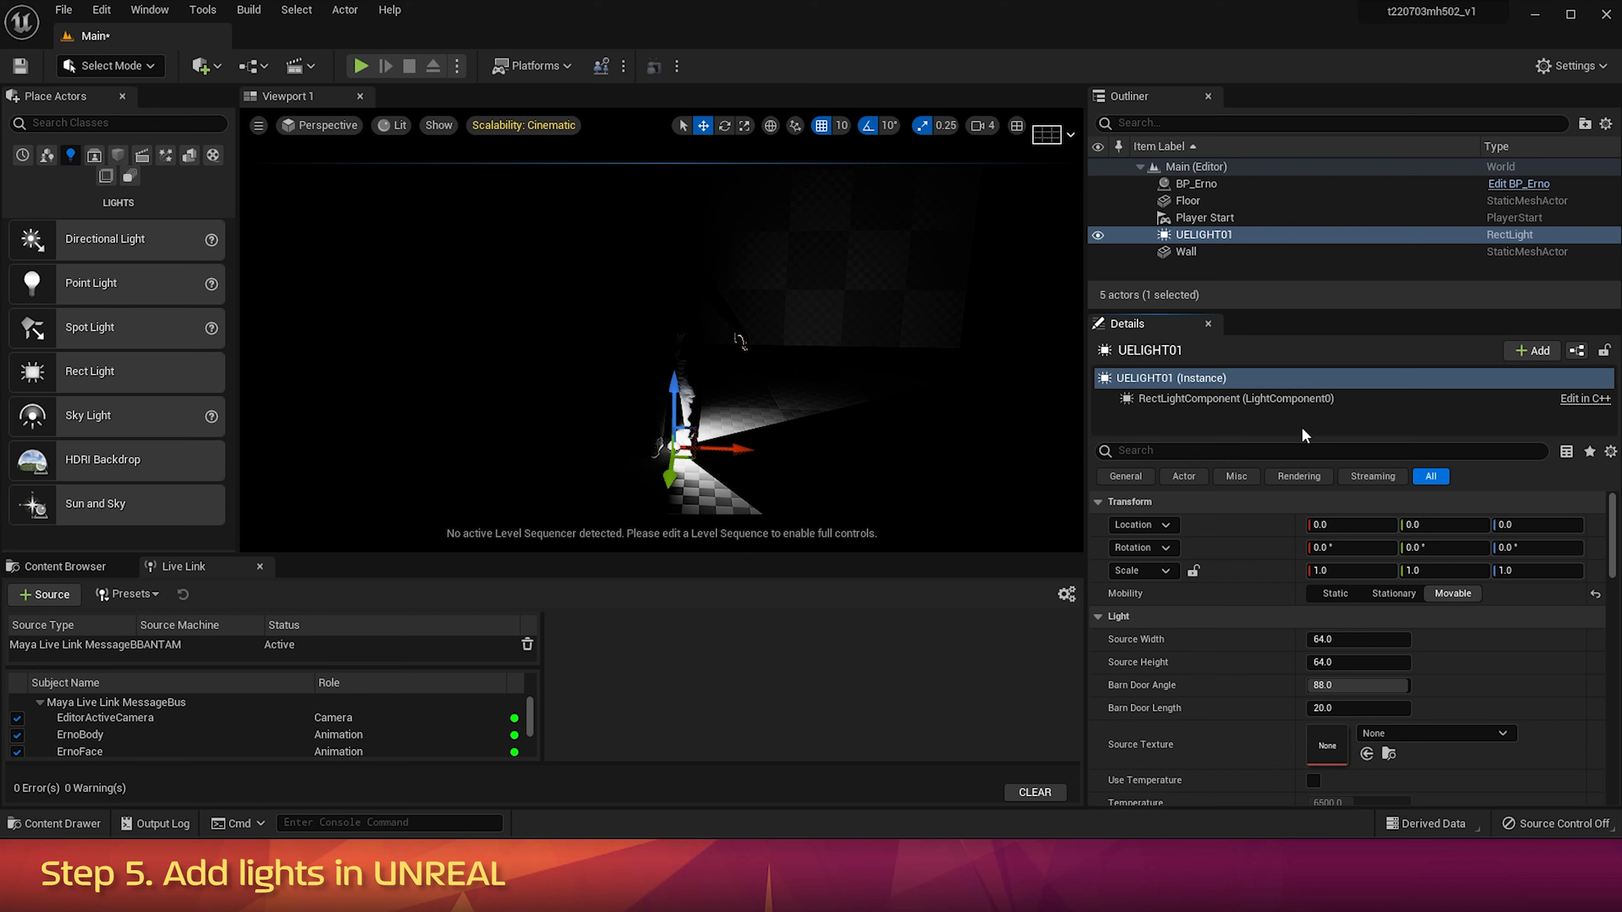
Step: Add a Live Link Controller component to UELIGHT01 and set its subject representation to MAYALIGHT01
{"action": "left_click", "coordinate": [1547, 353]}
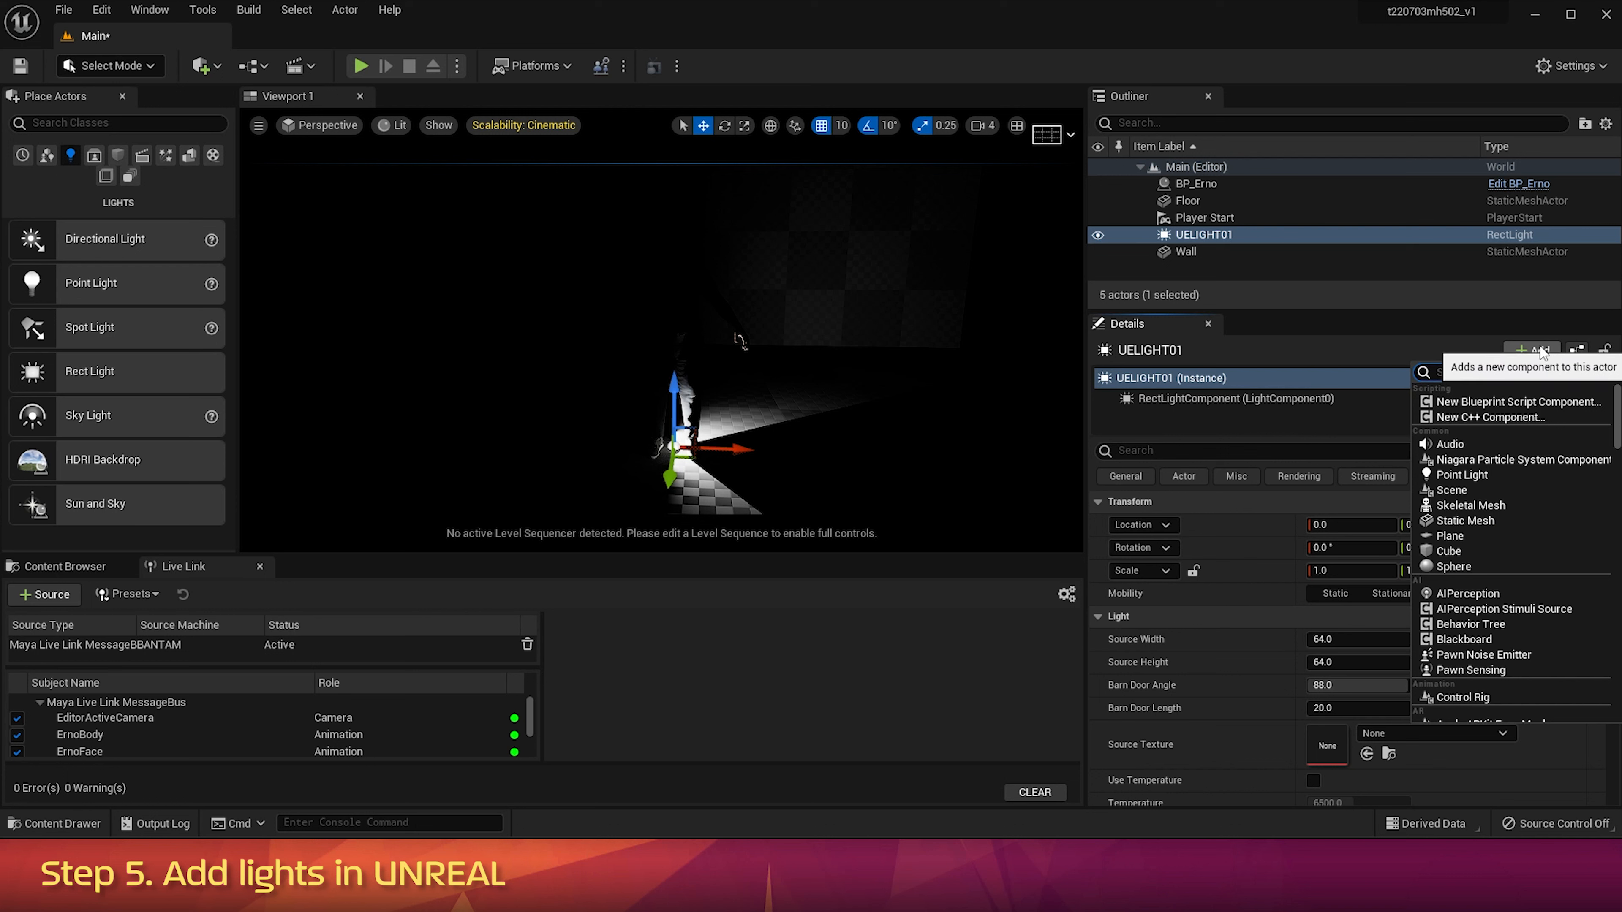
{"action": "type", "text": "live"}
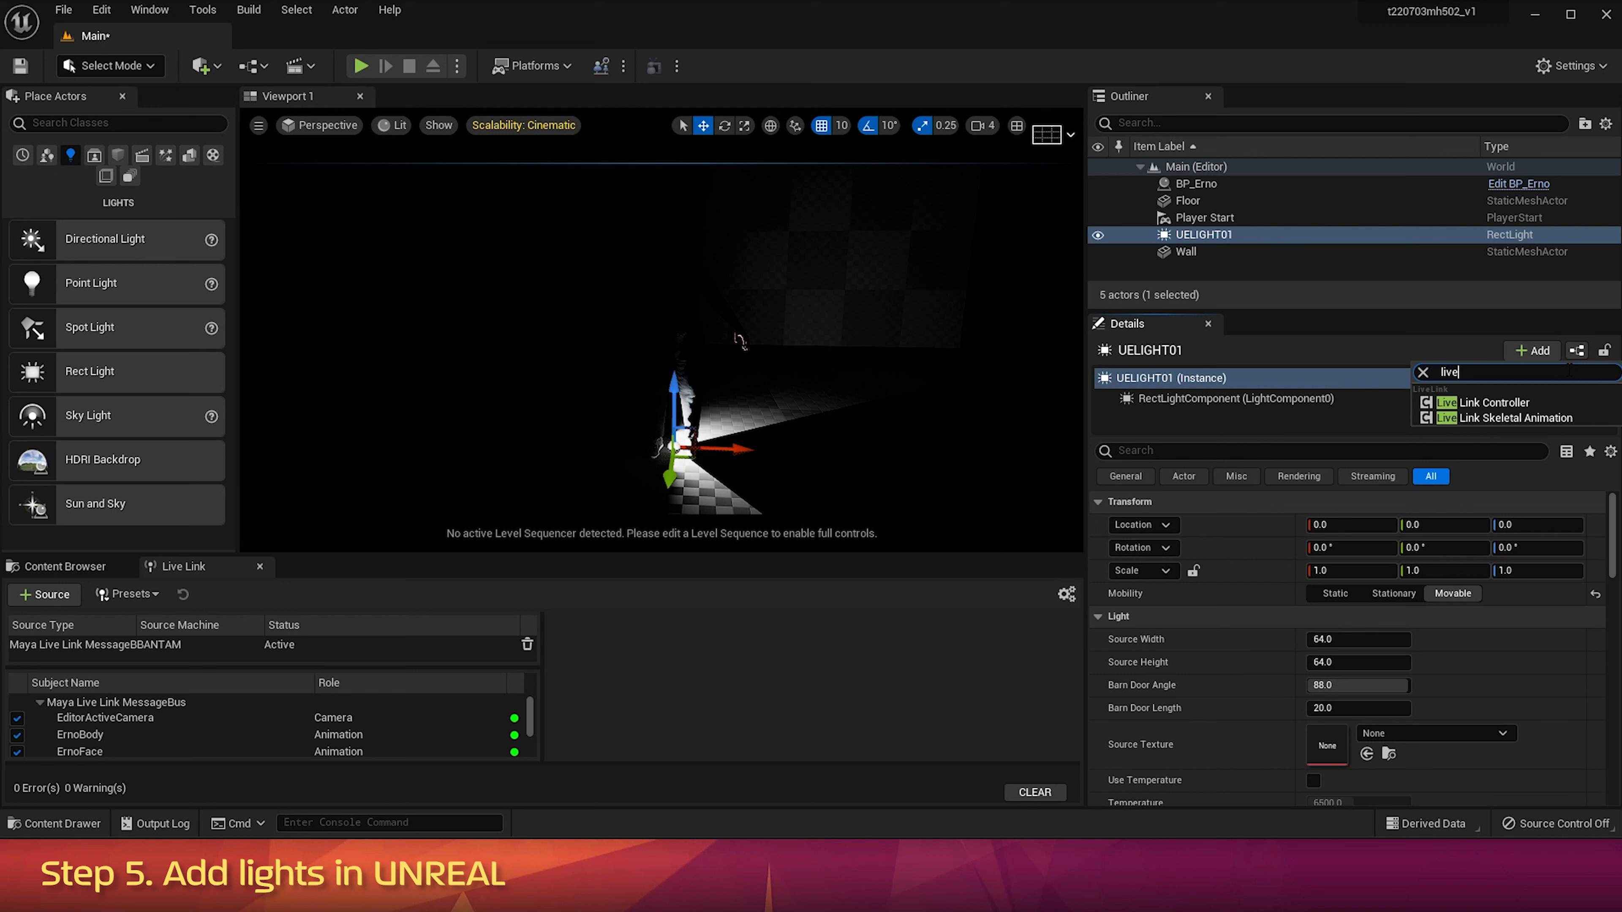
{"action": "left_click", "coordinate": [1487, 402]}
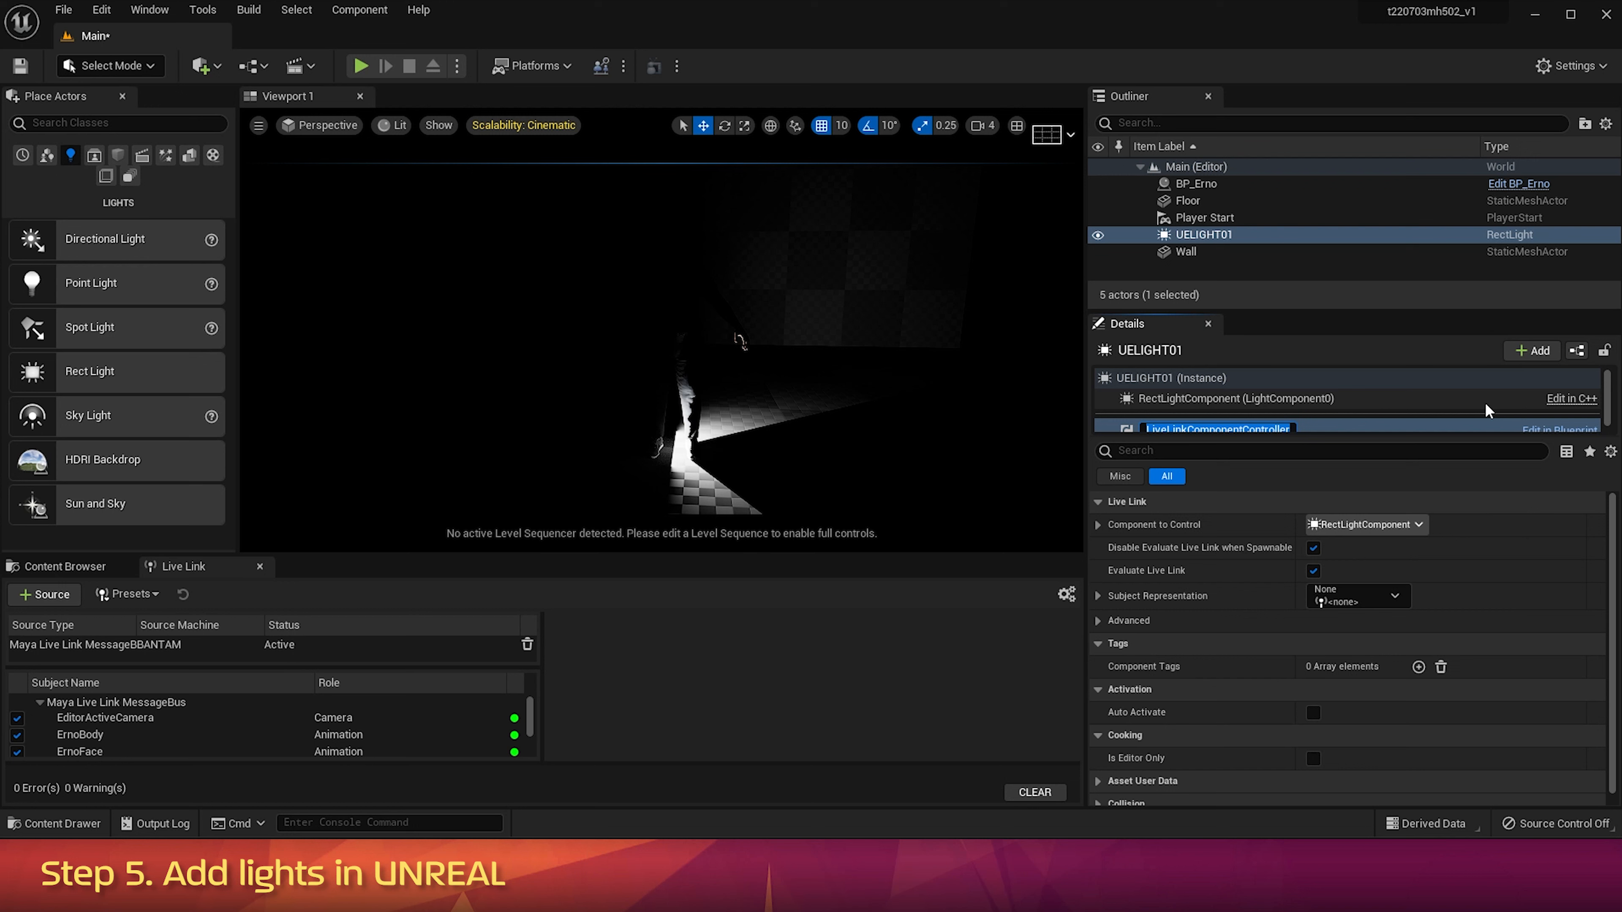
{"action": "left_click", "coordinate": [1128, 427]}
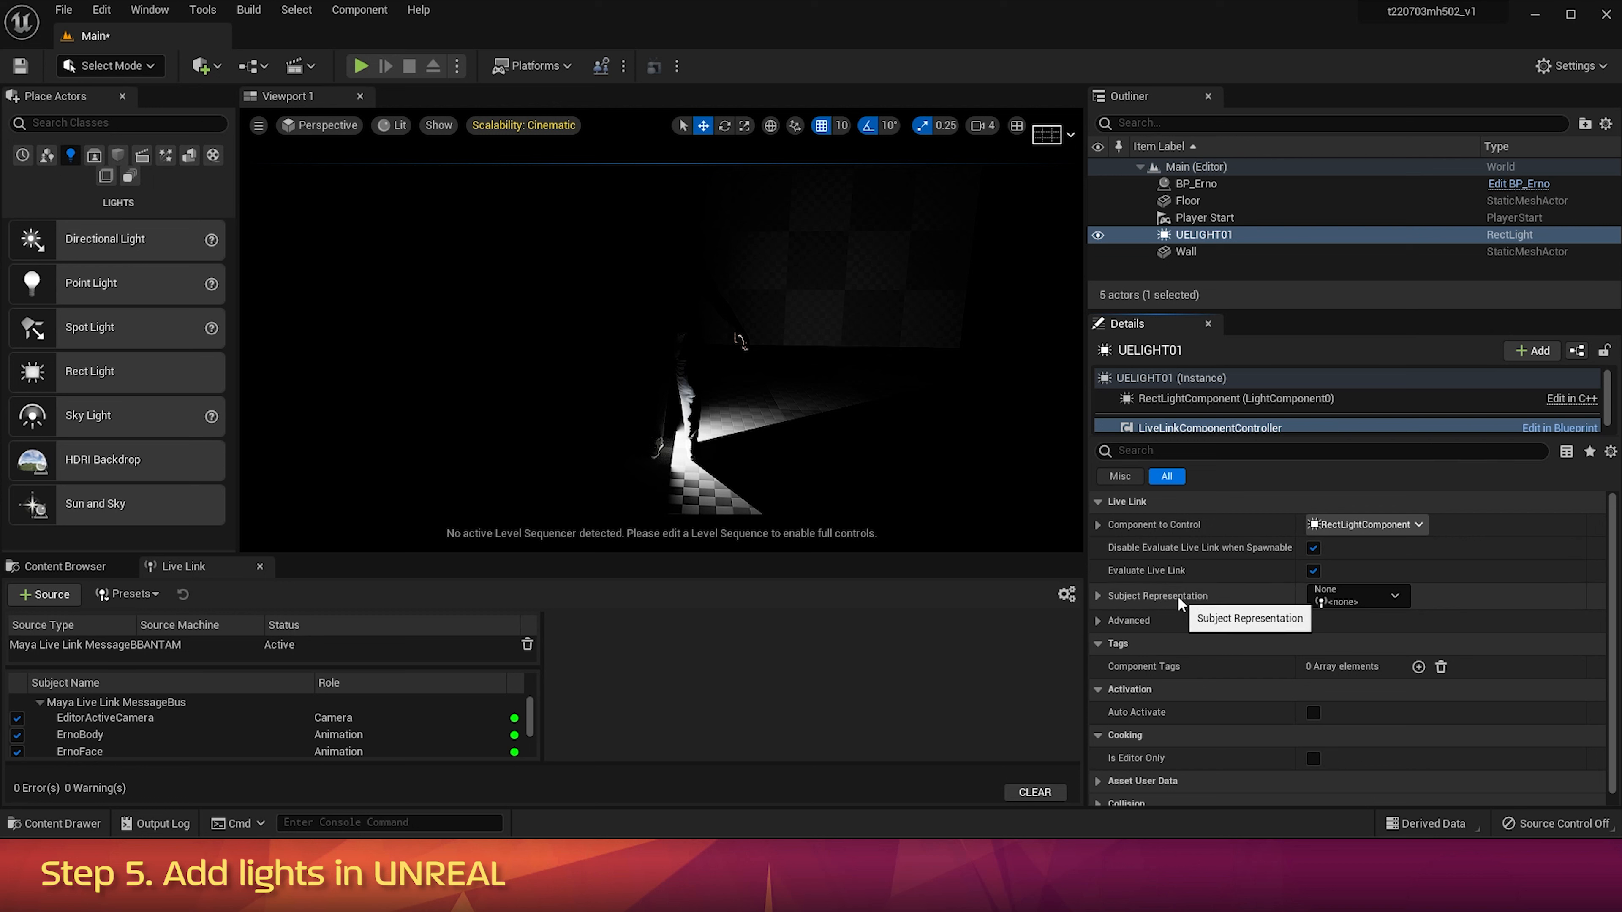
{"action": "left_click", "coordinate": [1394, 597]}
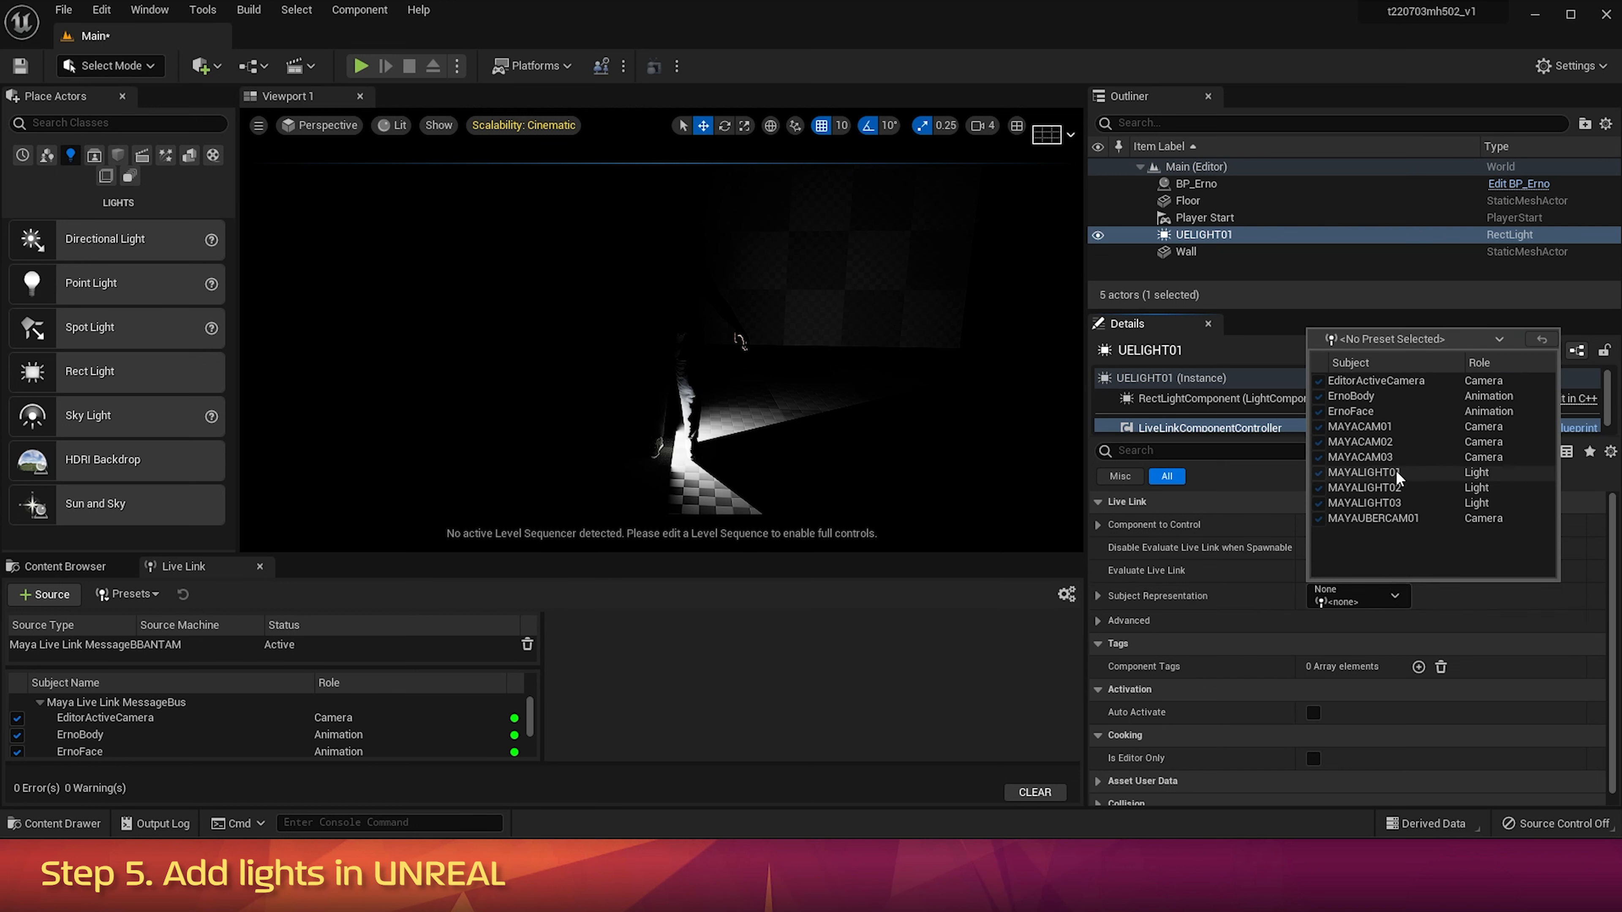
{"action": "left_click", "coordinate": [1365, 472]}
{"action": "left_click_drag", "start_coordinate": [1339, 440], "coordinate": [1339, 473]}
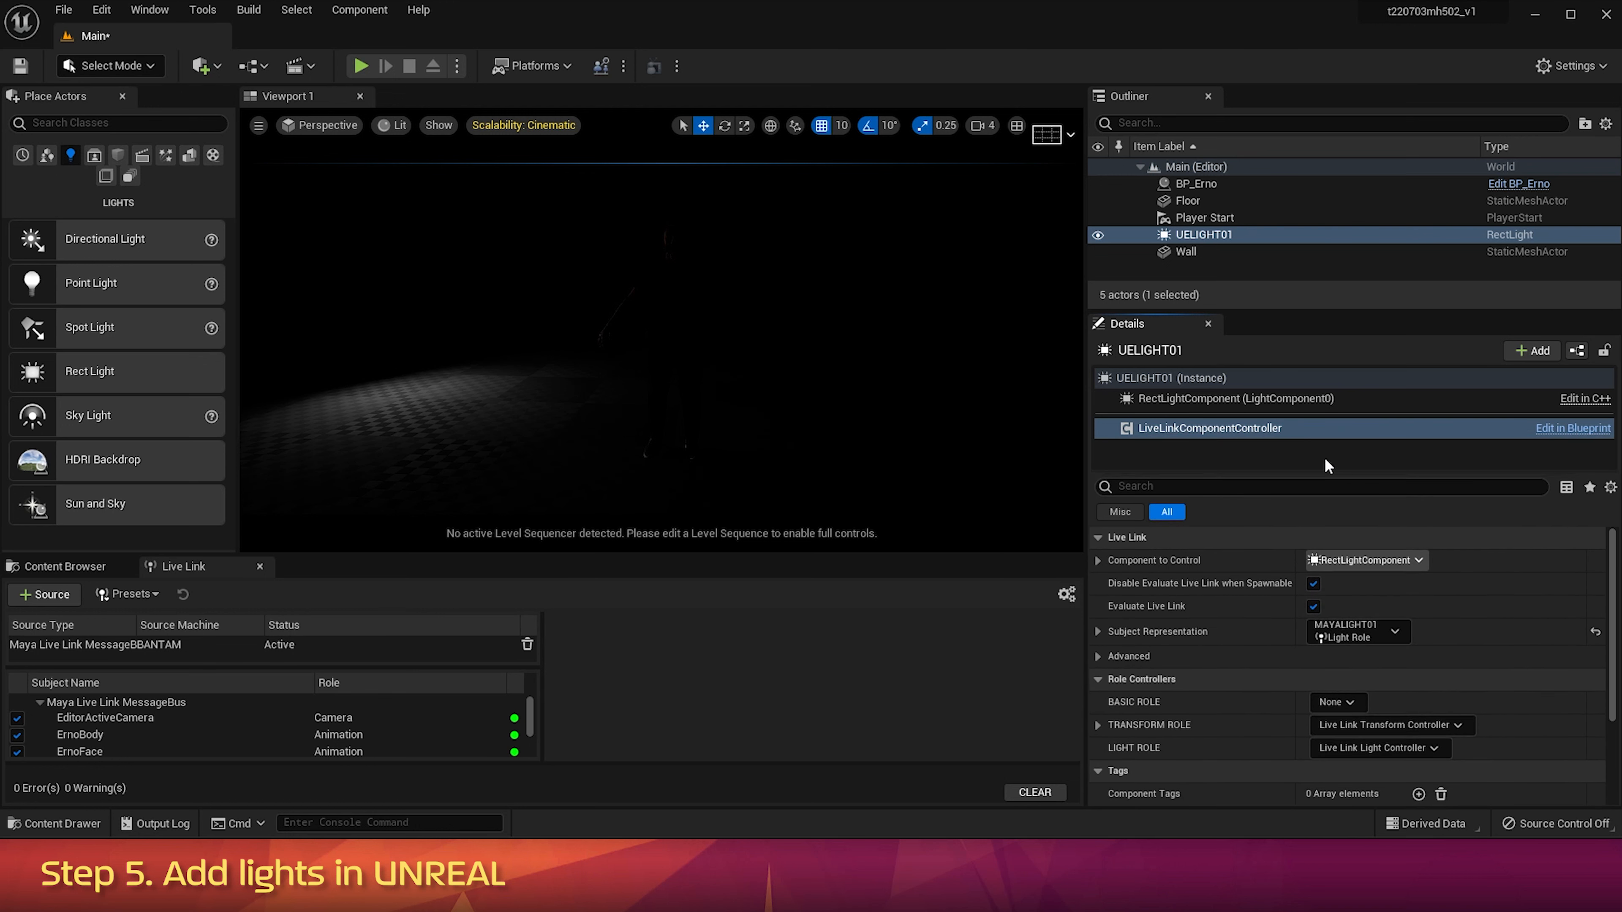
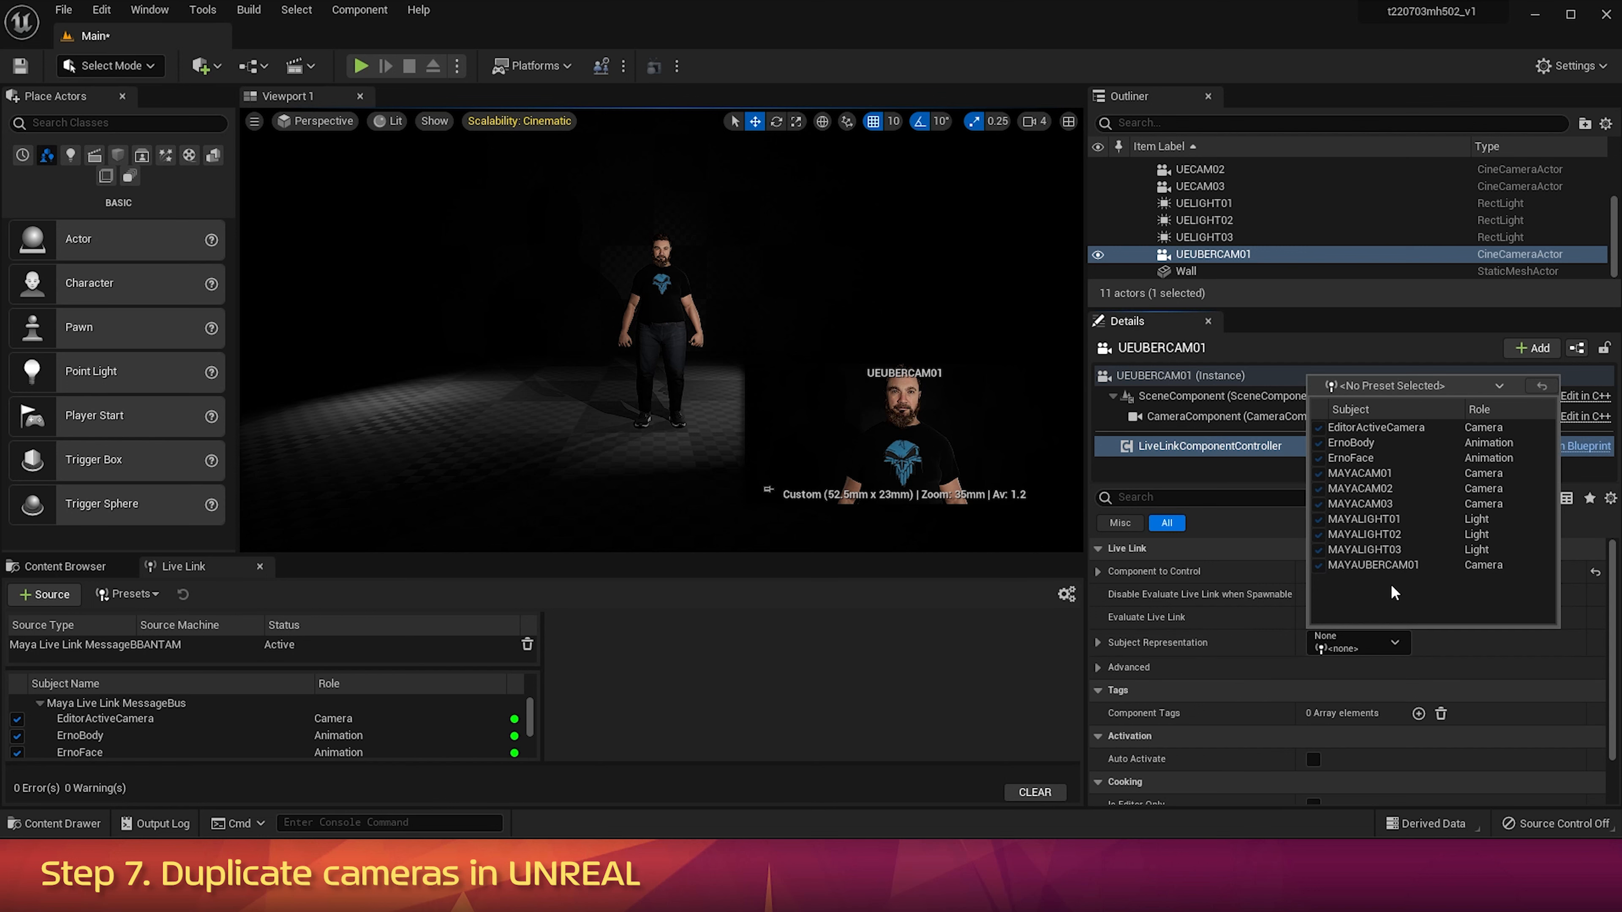
Step: Set the subject representation of UEUBERCAM01's Live Link controller to MAYAUBERCAM01
{"action": "left_click", "coordinate": [1397, 563]}
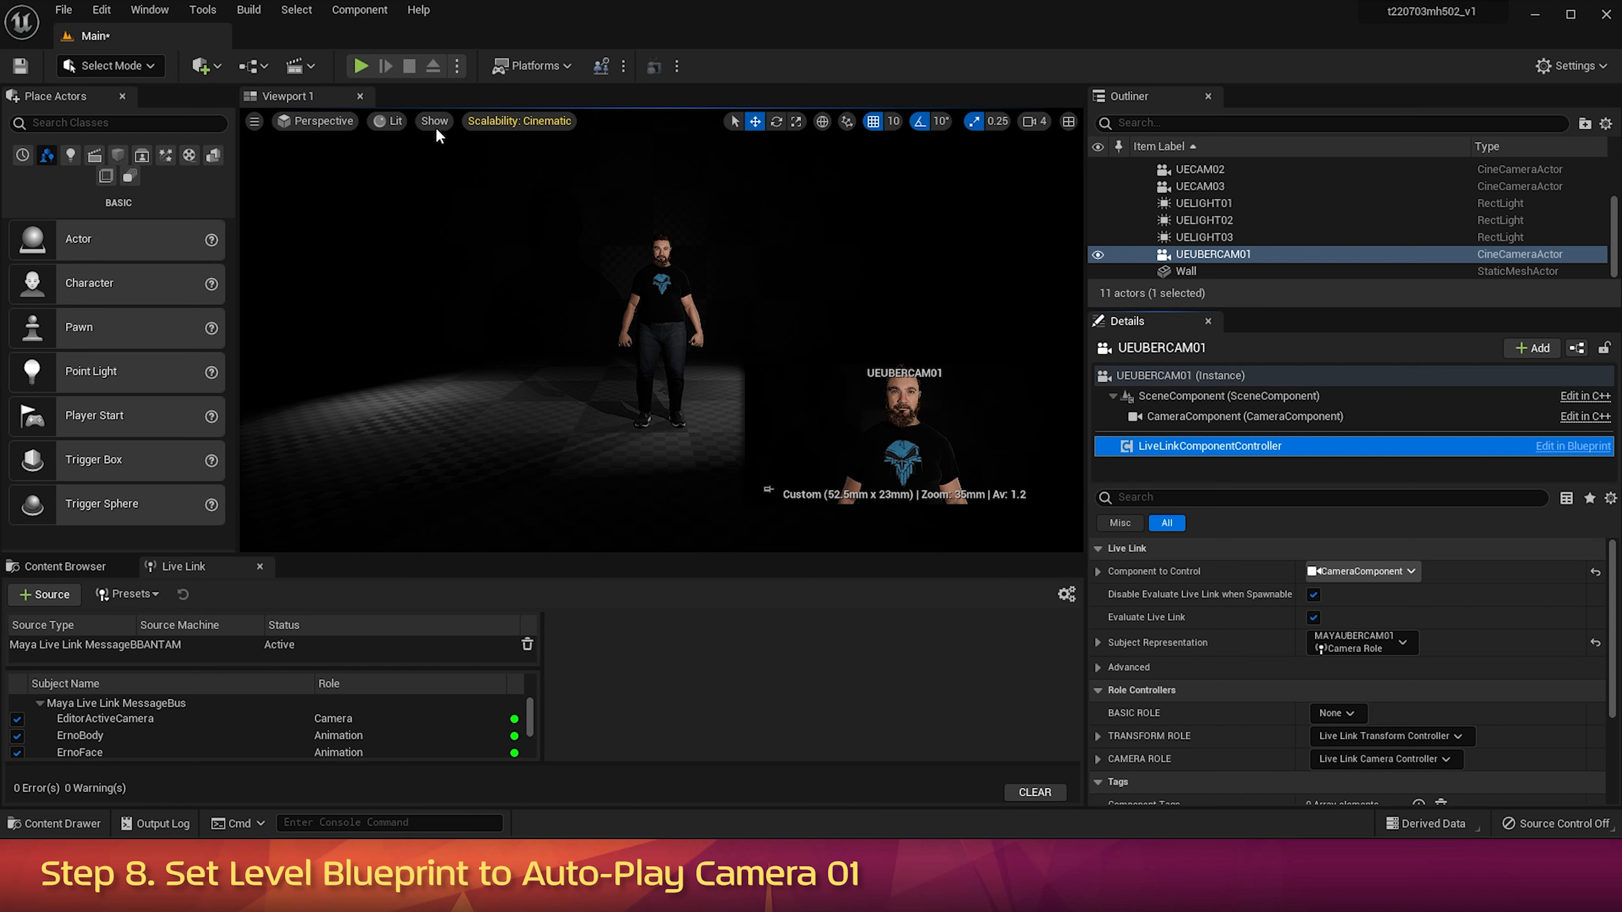
Step: In the Level Blueprint, connect a Set View Target with Blend node to Event BeginPlay, with context-sensitive node search turned off
{"action": "left_click", "coordinate": [266, 68]}
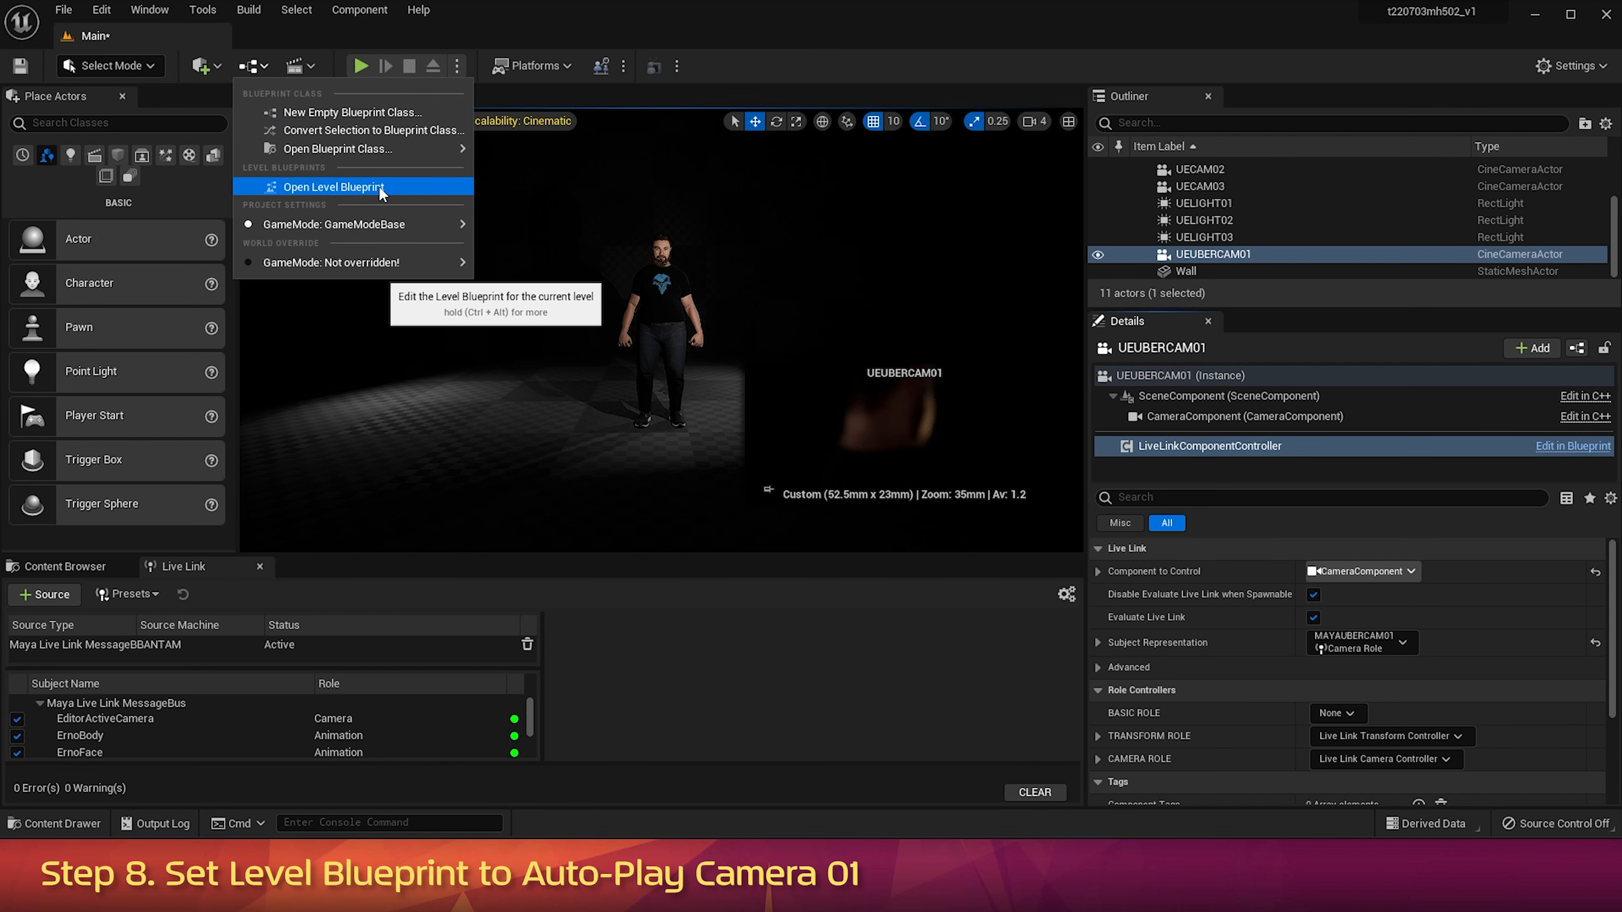
{"action": "left_click", "coordinate": [359, 187]}
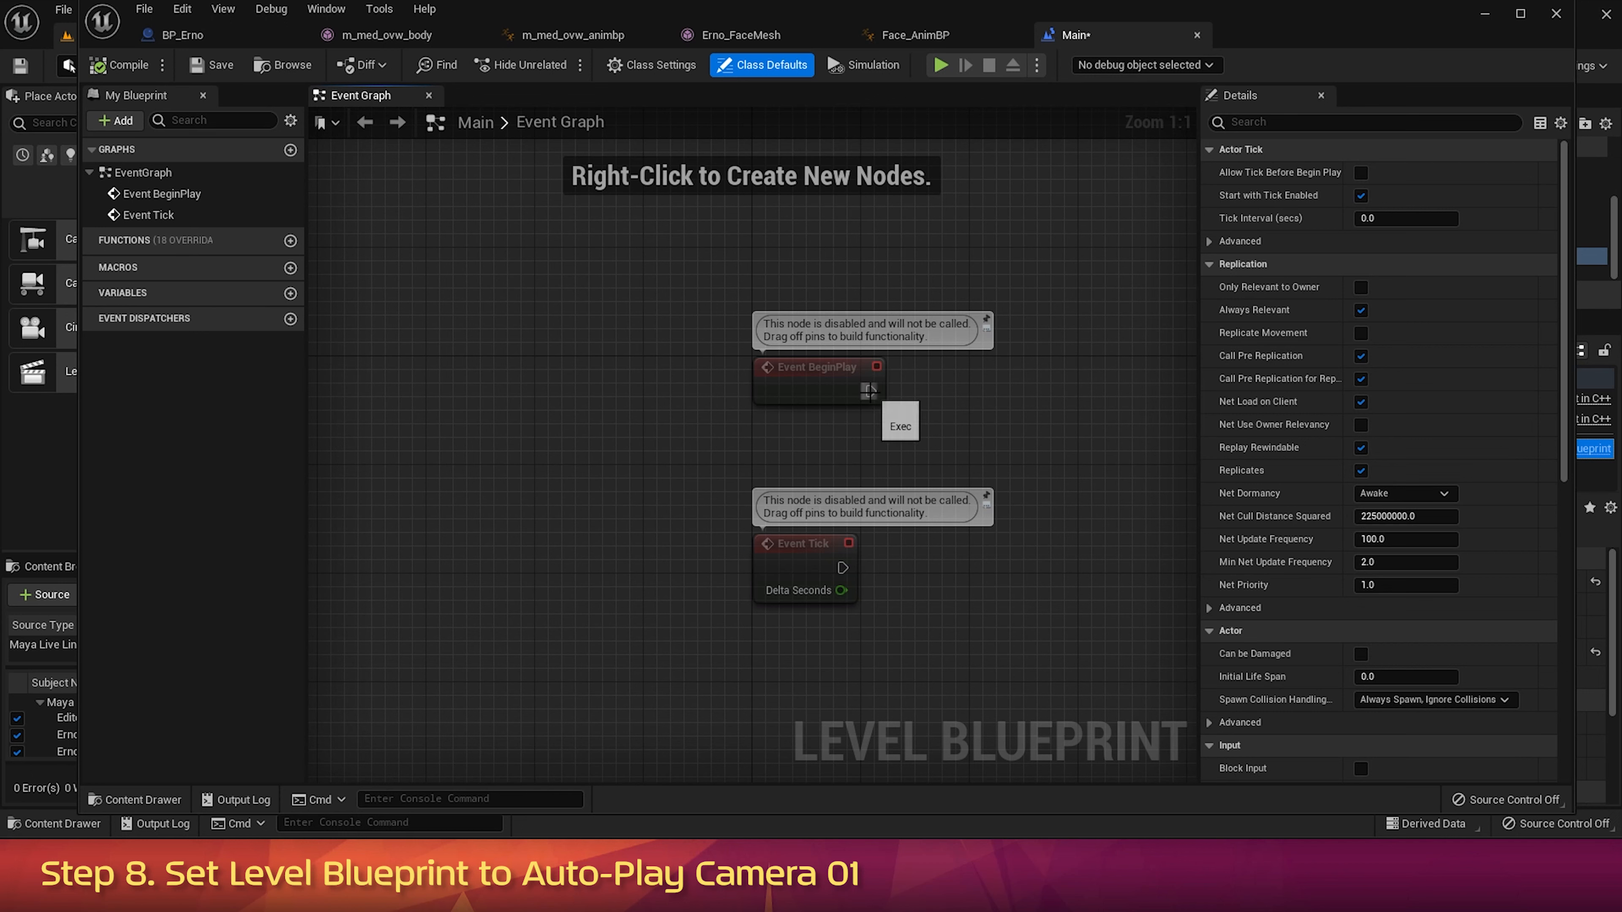
{"action": "left_click_drag", "start_coordinate": [868, 390], "coordinate": [958, 418]}
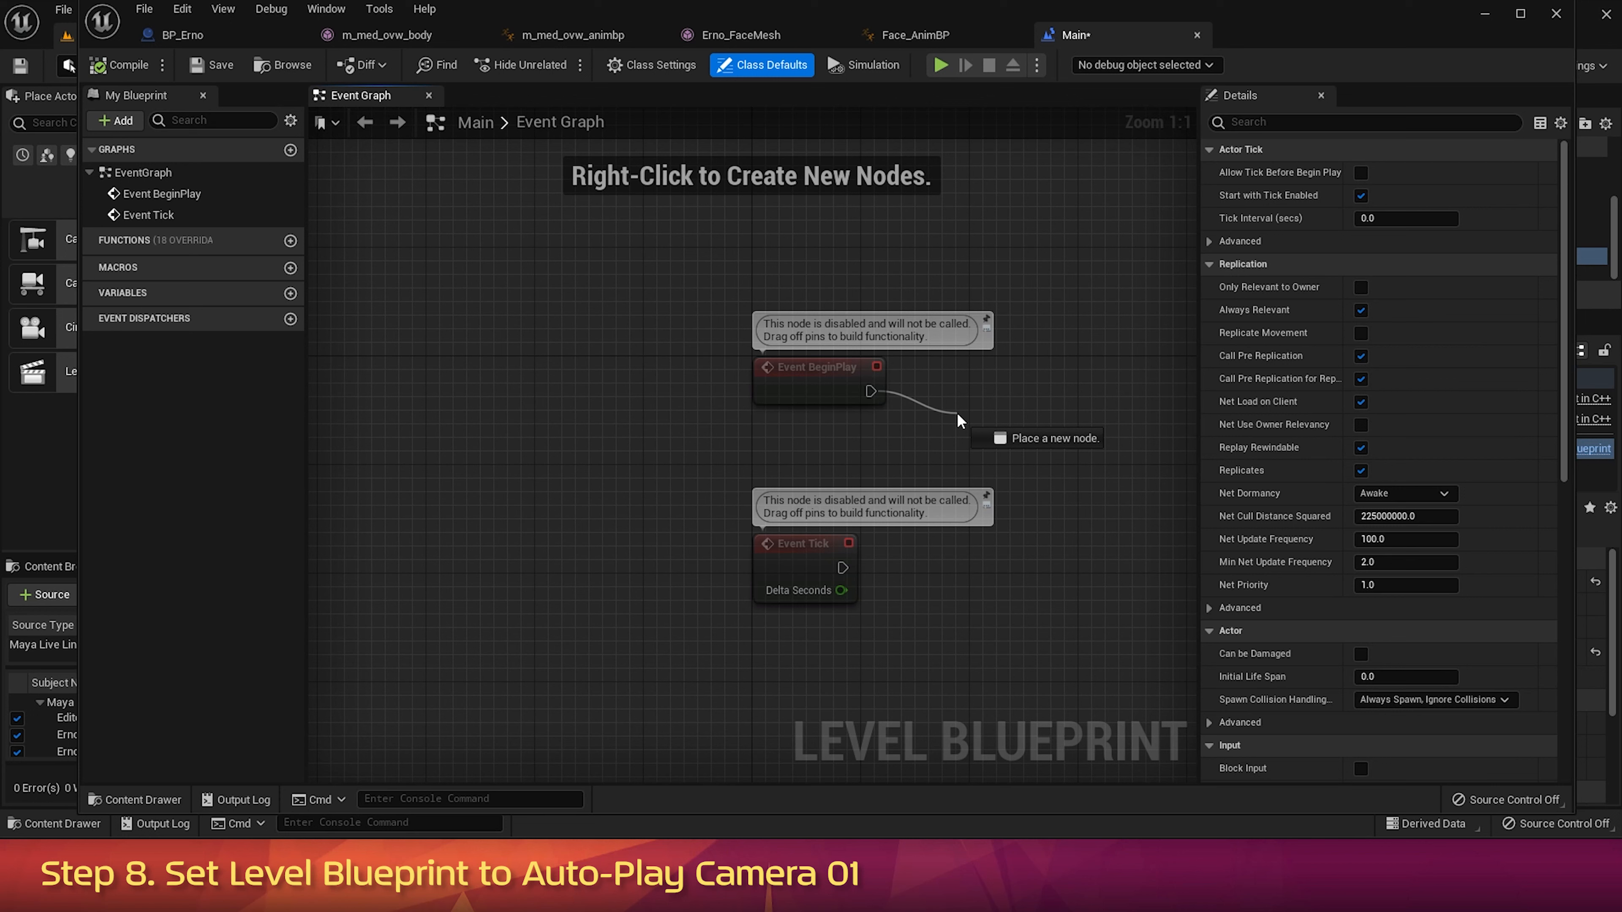
{"action": "left_click_drag", "start_coordinate": [958, 419], "coordinate": [958, 419]}
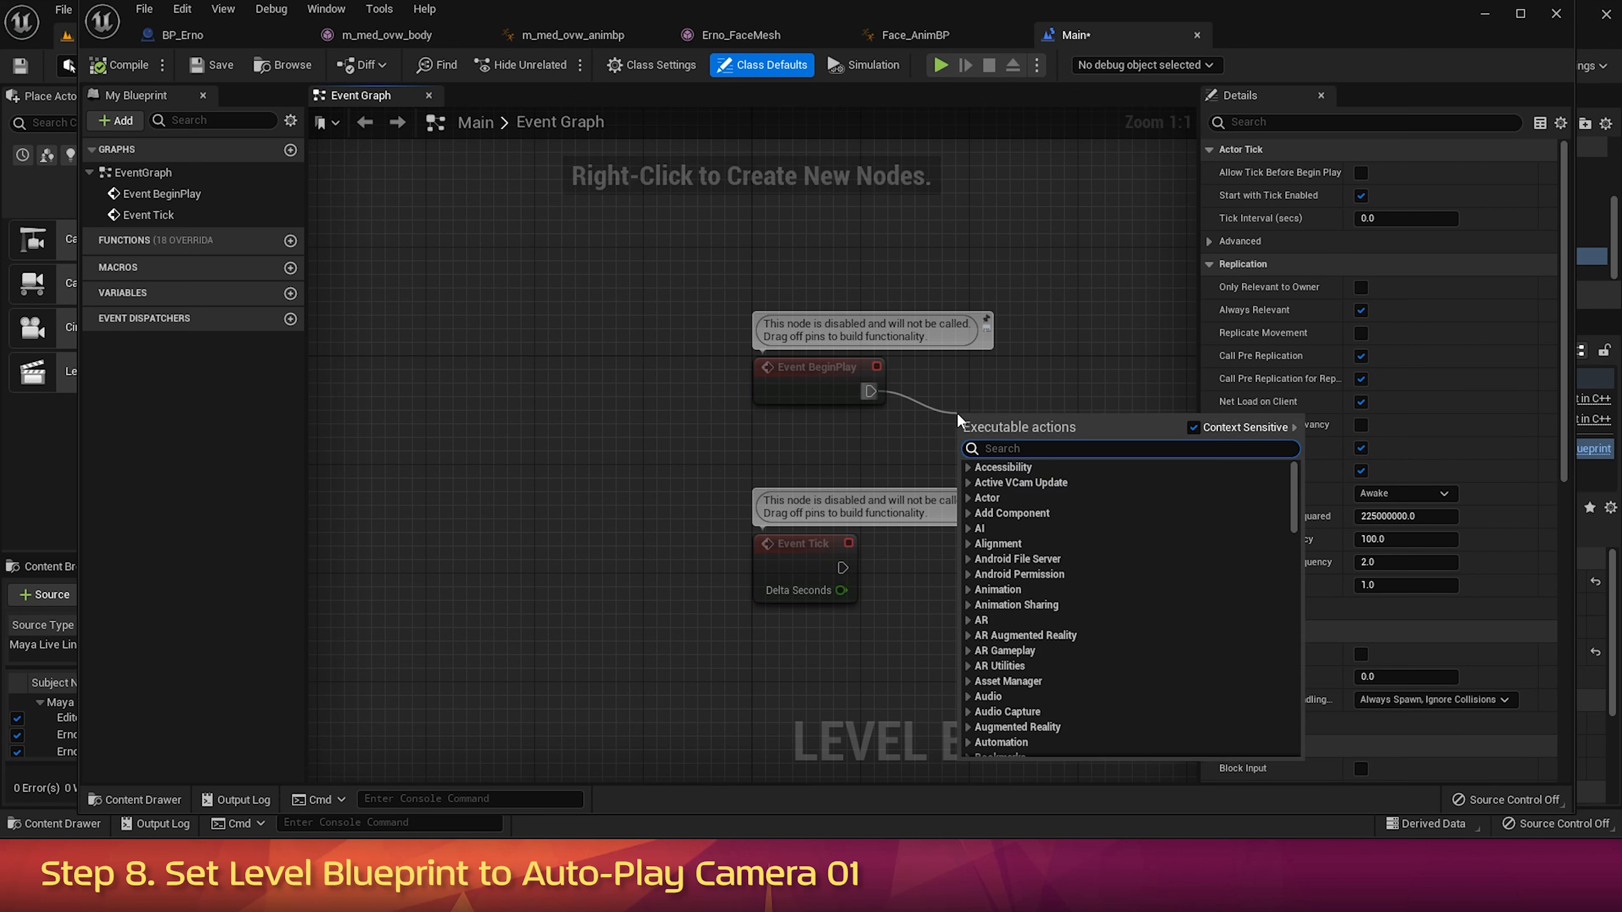
{"action": "type", "text": "set view target with b"}
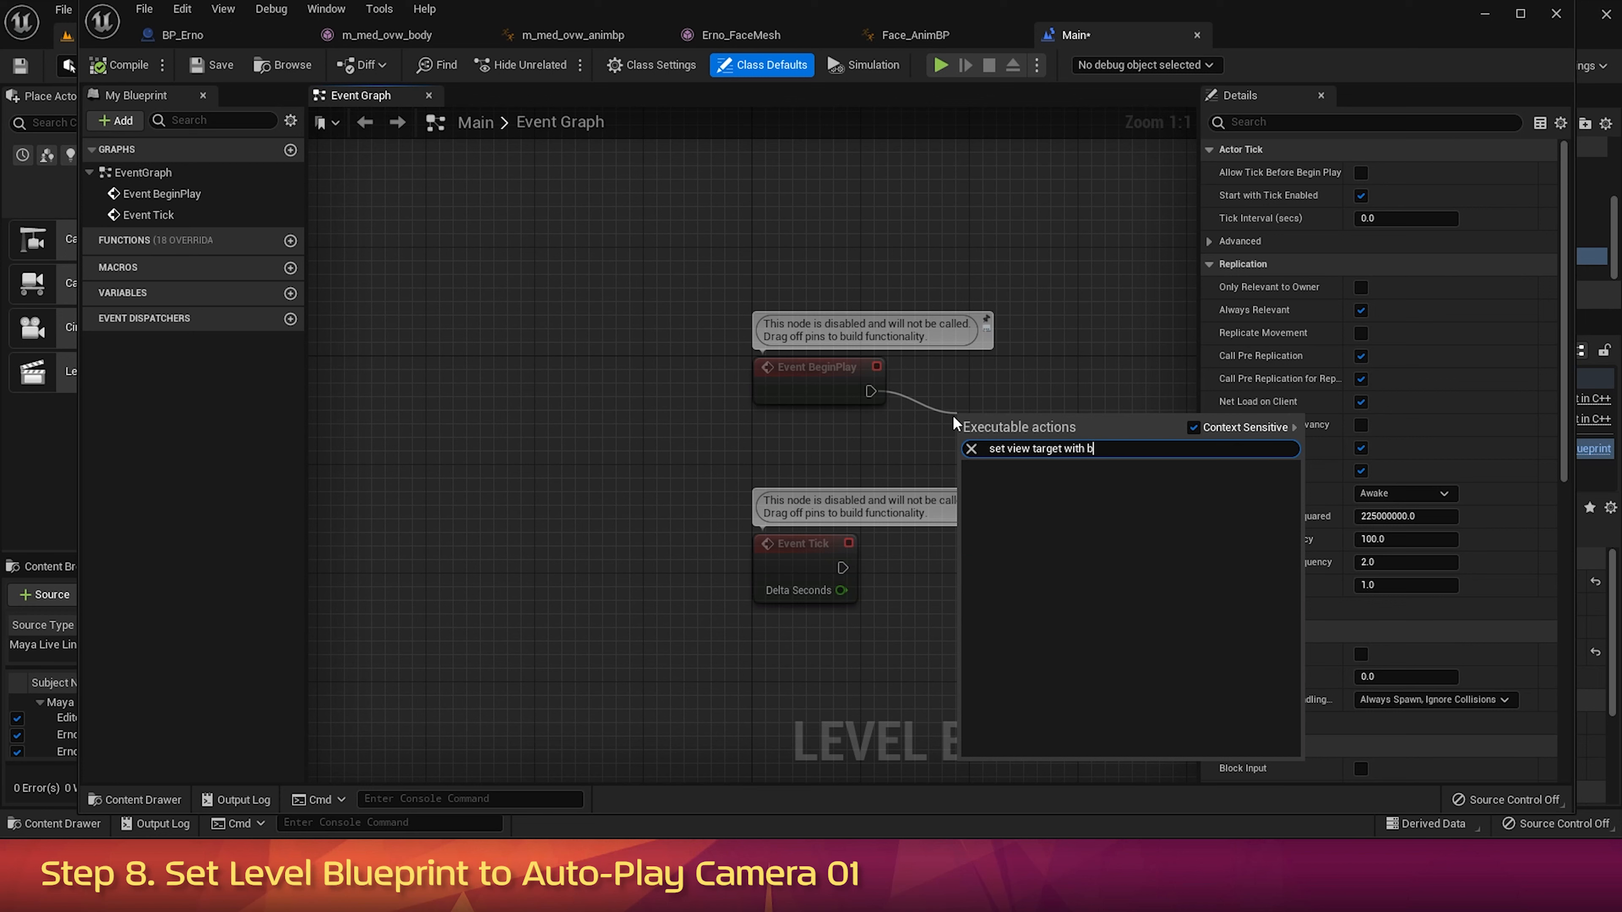
{"action": "type", "text": "lend"}
{"action": "left_click", "coordinate": [1193, 428]}
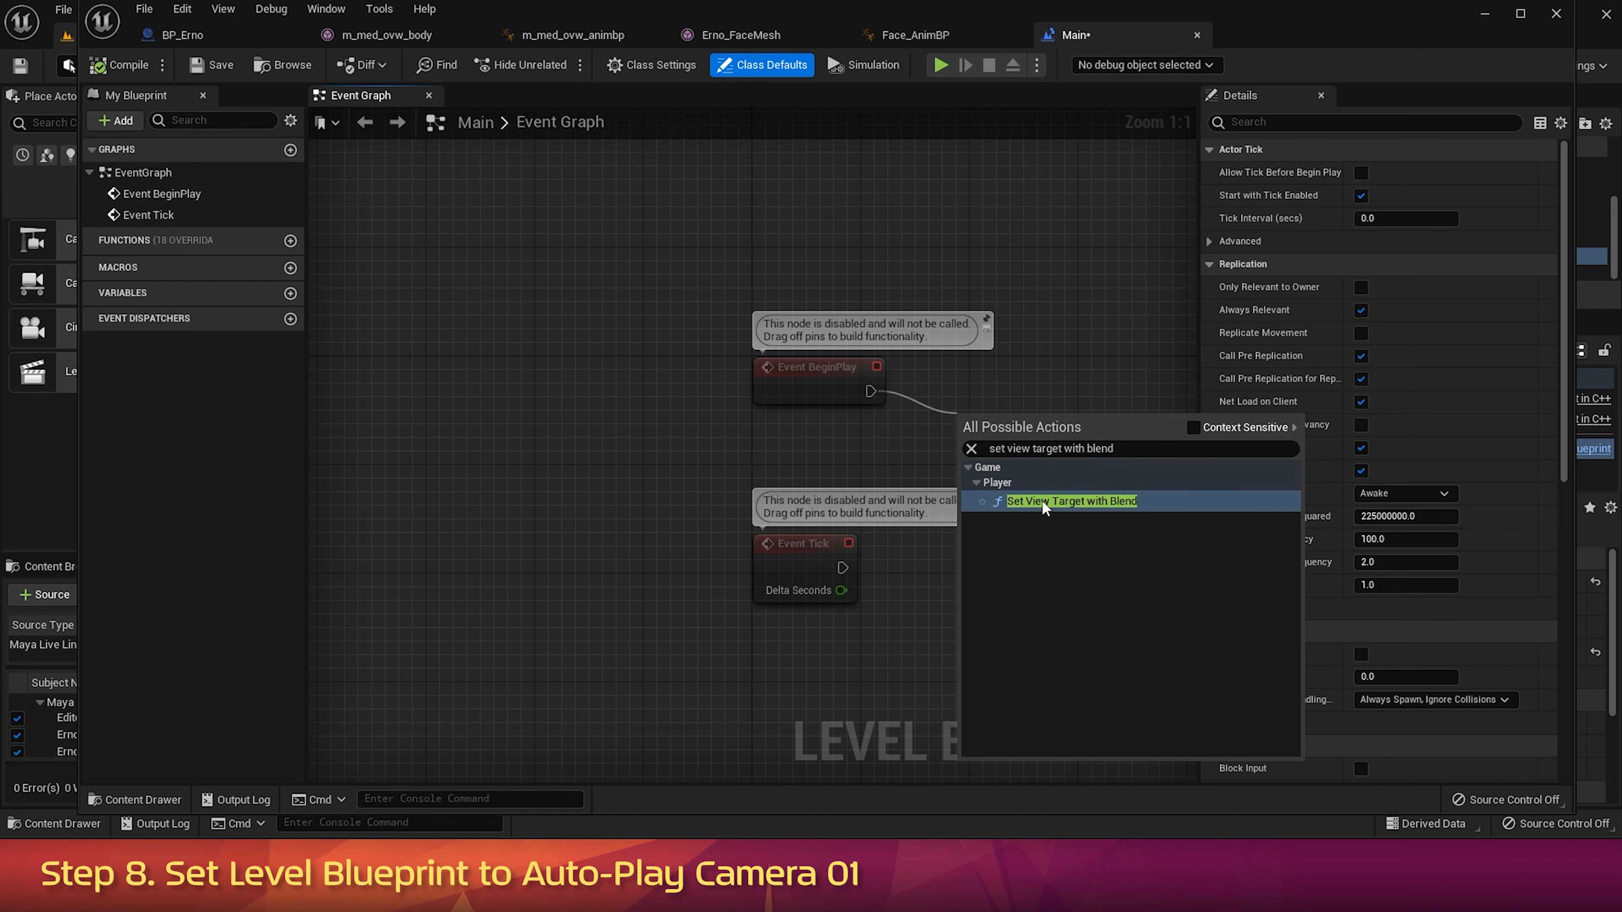
{"action": "left_click", "coordinate": [1093, 502]}
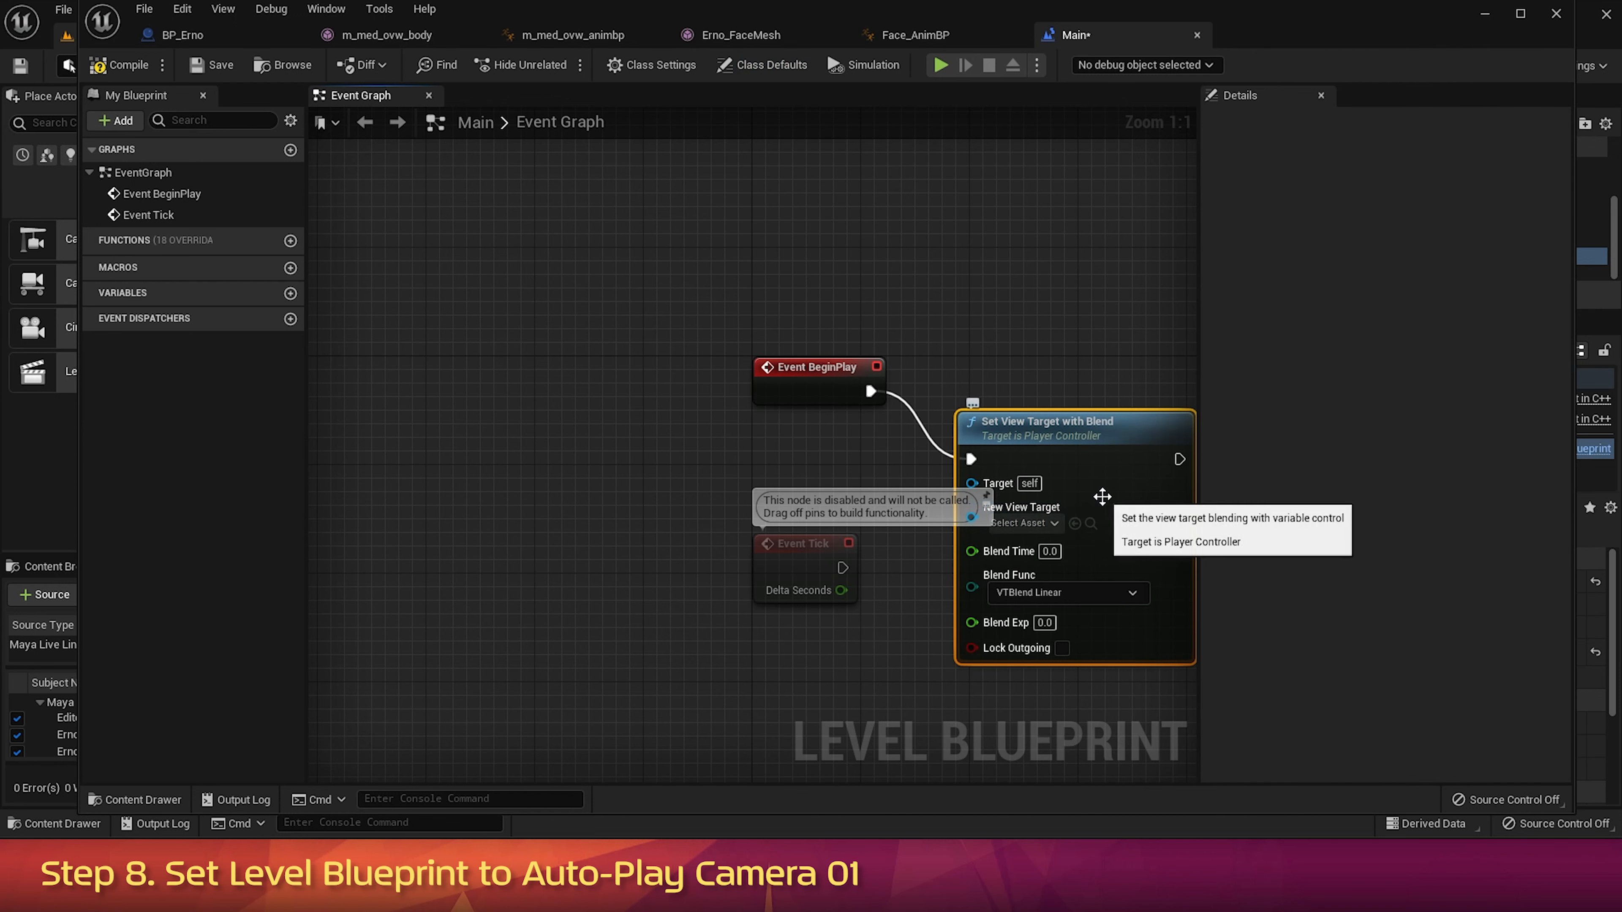
Step: Move the Set View Target with Blend node farther from Event BeginPlay to make room between them
{"action": "scroll", "coordinate": [1098, 498], "scroll_direction": "down", "scroll_amount": 2}
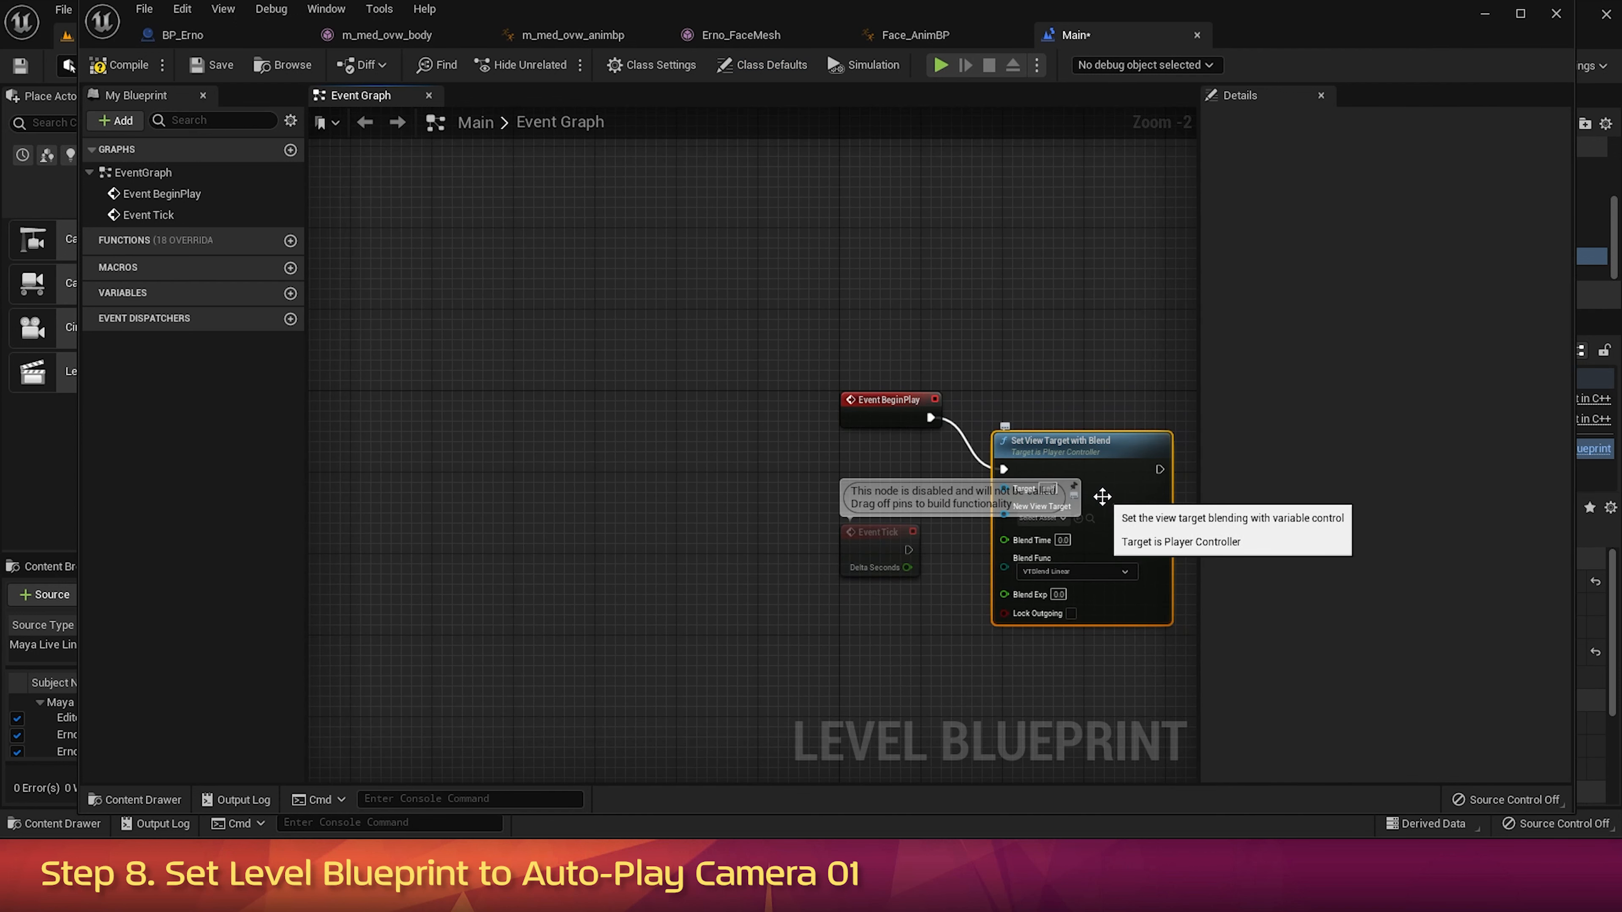
{"action": "right_click_drag", "start_coordinate": [1154, 352], "coordinate": [826, 336]}
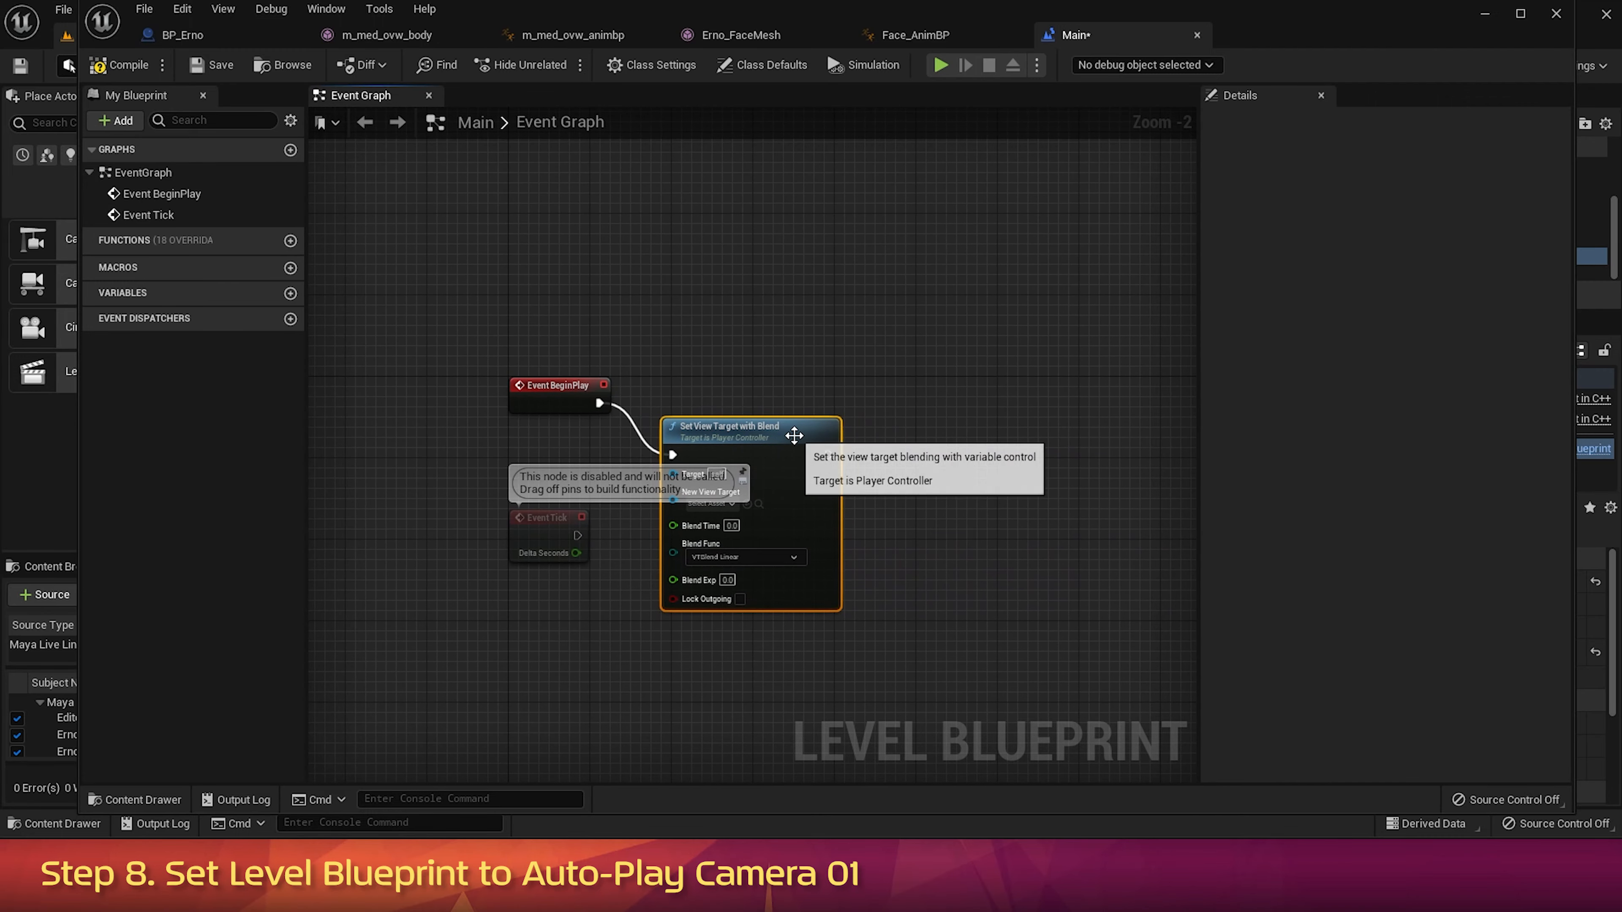
{"action": "left_click_drag", "start_coordinate": [794, 436], "coordinate": [1050, 392]}
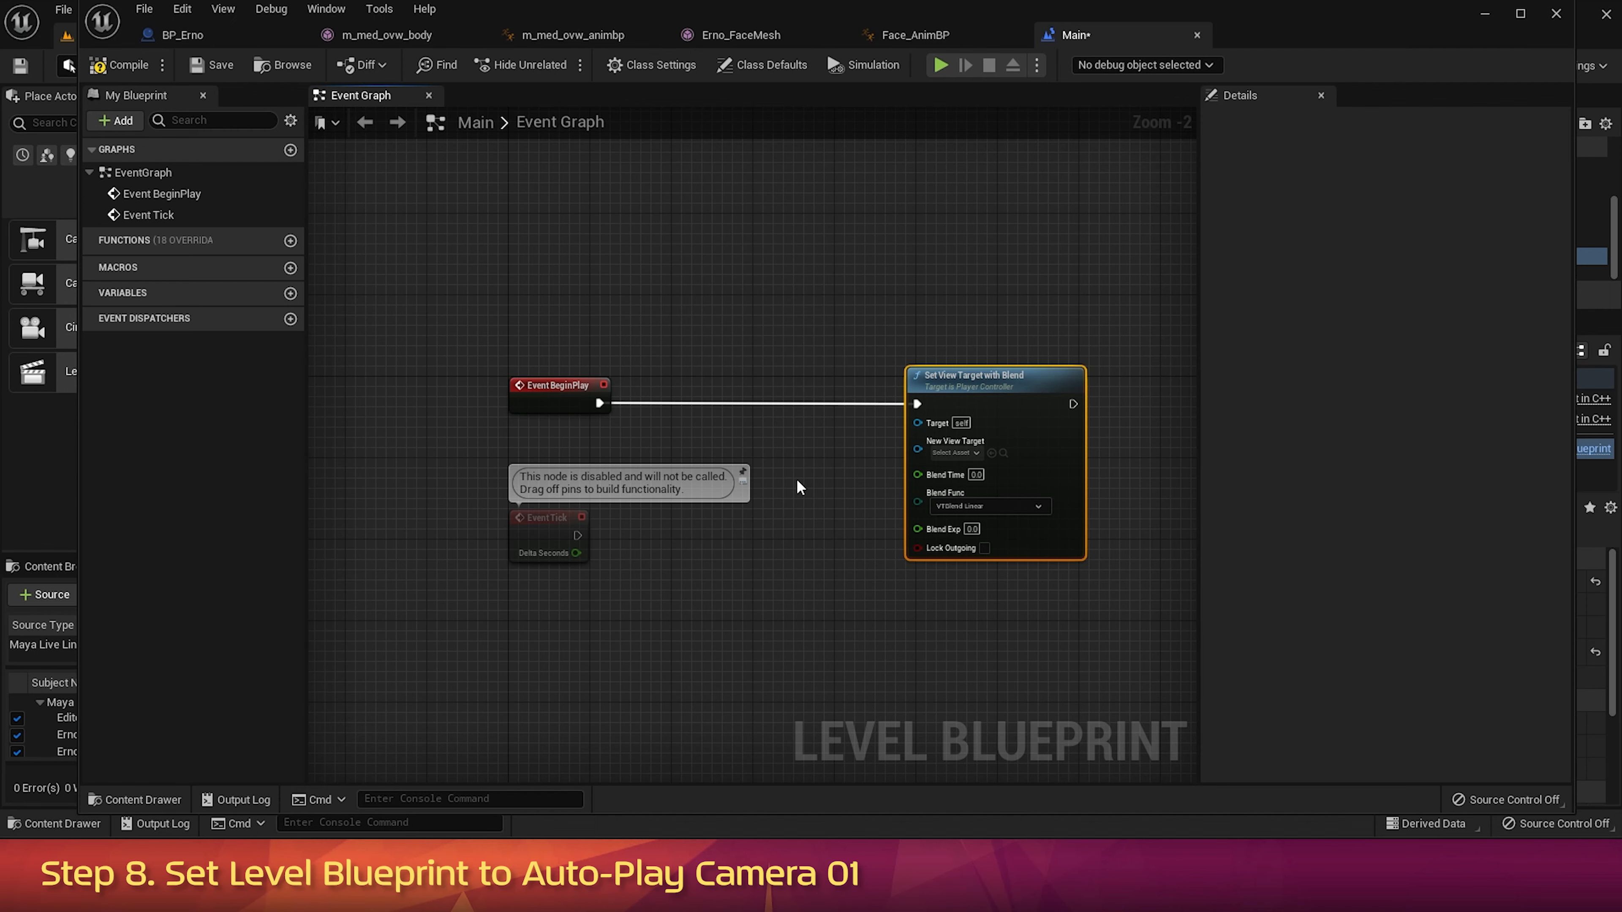
{"action": "scroll", "coordinate": [798, 487], "scroll_direction": "up", "scroll_amount": 1}
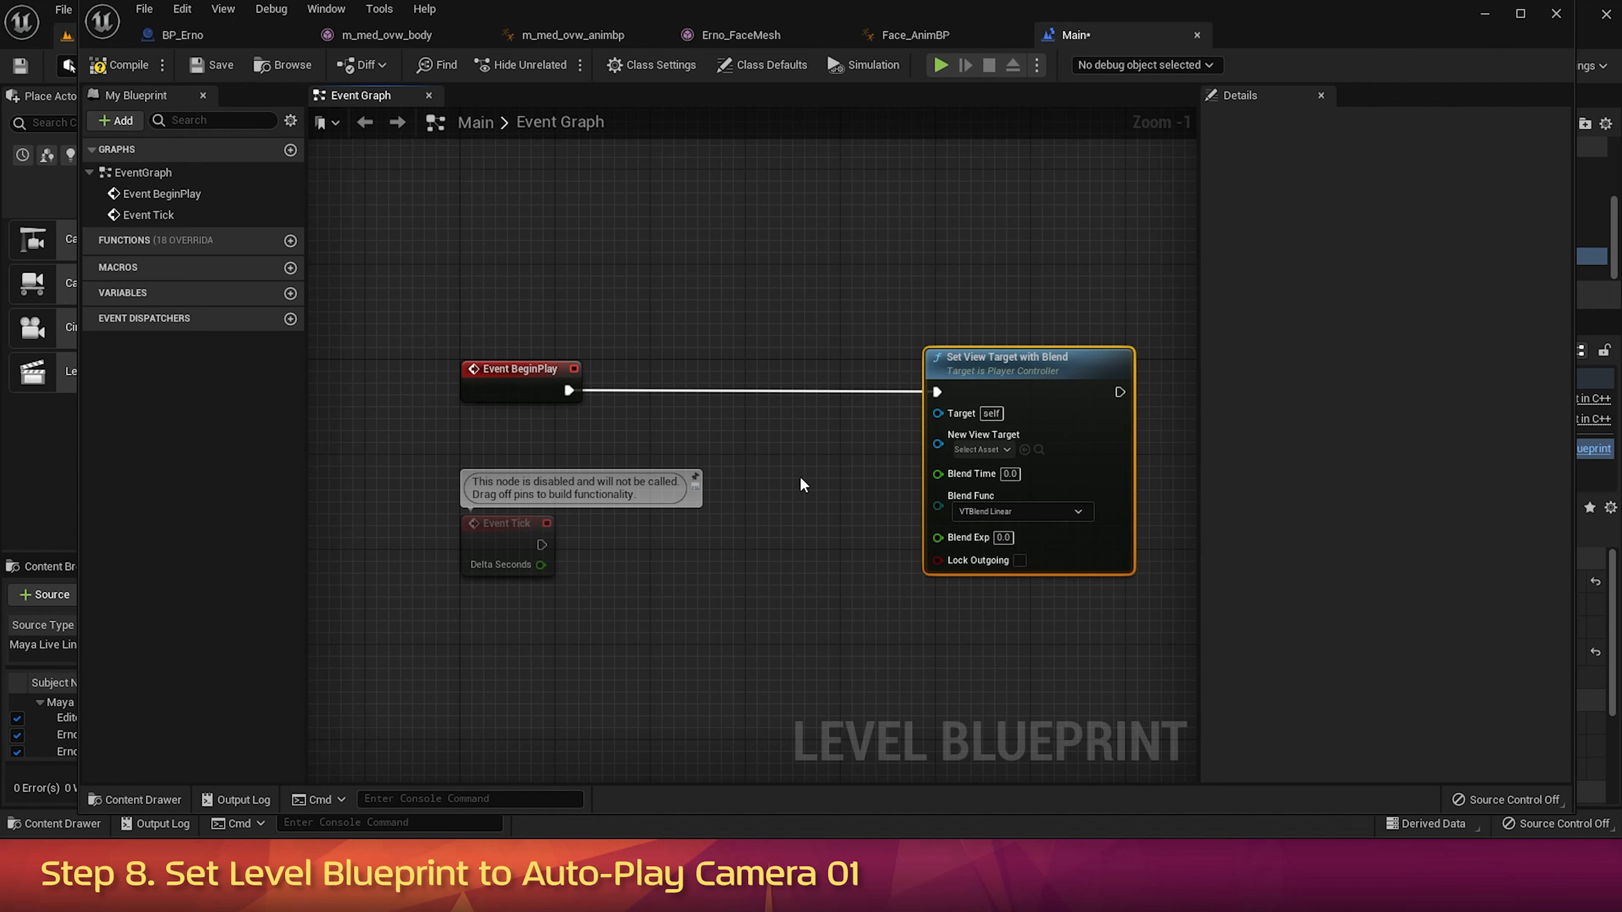
Step: Add a reference to UECAM01 in the Level Blueprint, with context-sensitive search turned on, and connect it to New View Target
{"action": "left_click", "coordinate": [1484, 16]}
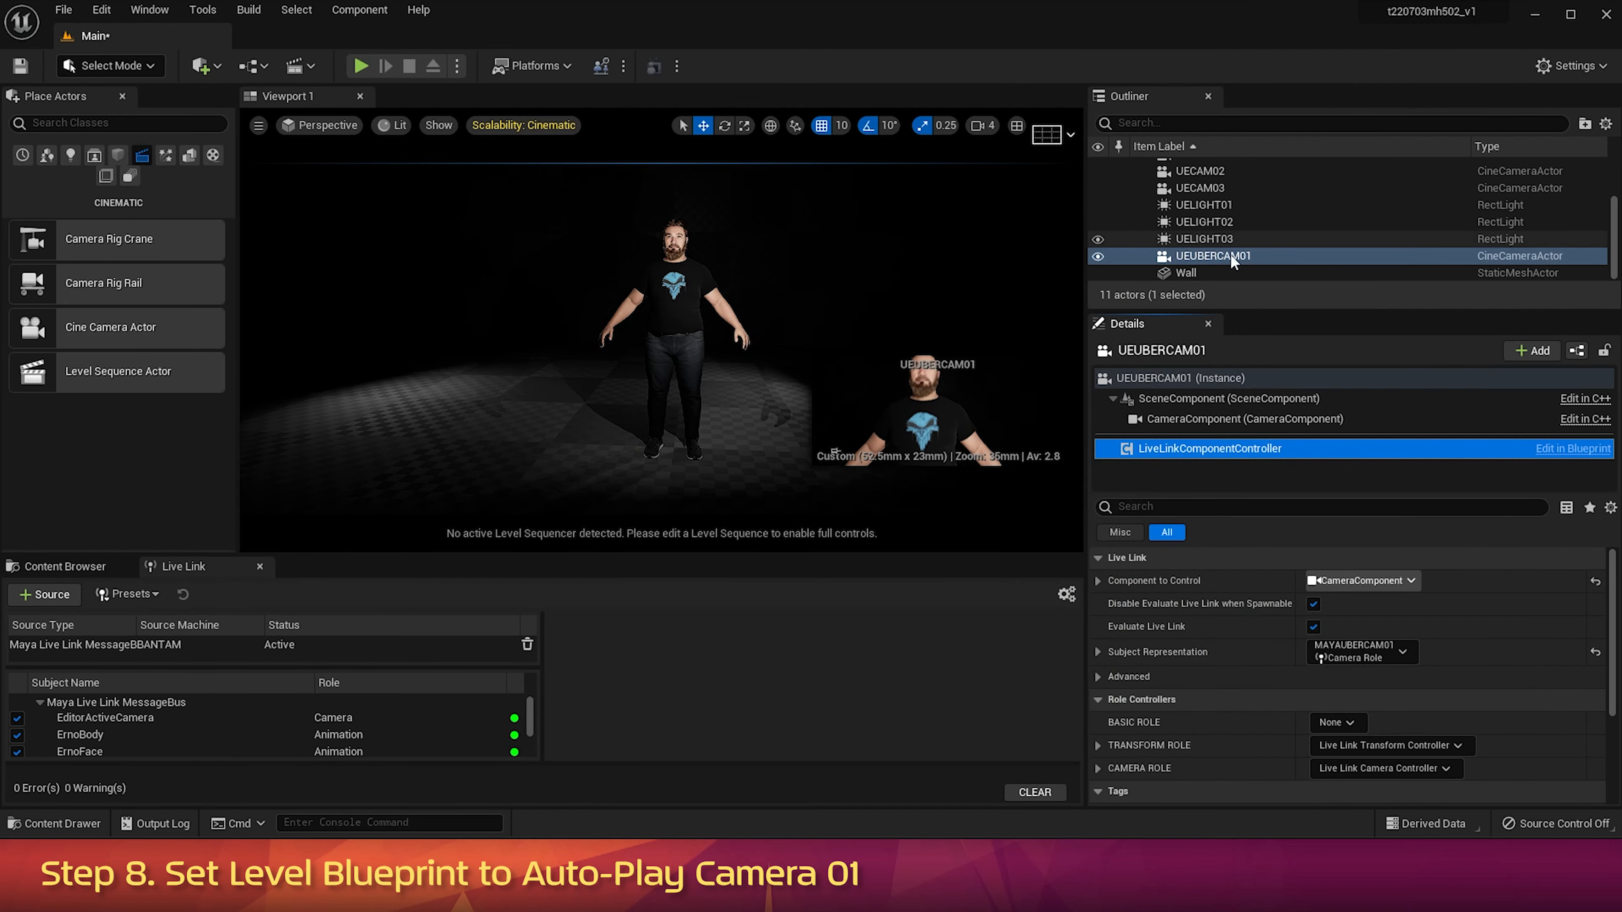
{"action": "scroll", "coordinate": [1220, 198], "scroll_direction": "up", "scroll_amount": 2}
{"action": "scroll", "coordinate": [1219, 196], "scroll_direction": "up", "scroll_amount": 2}
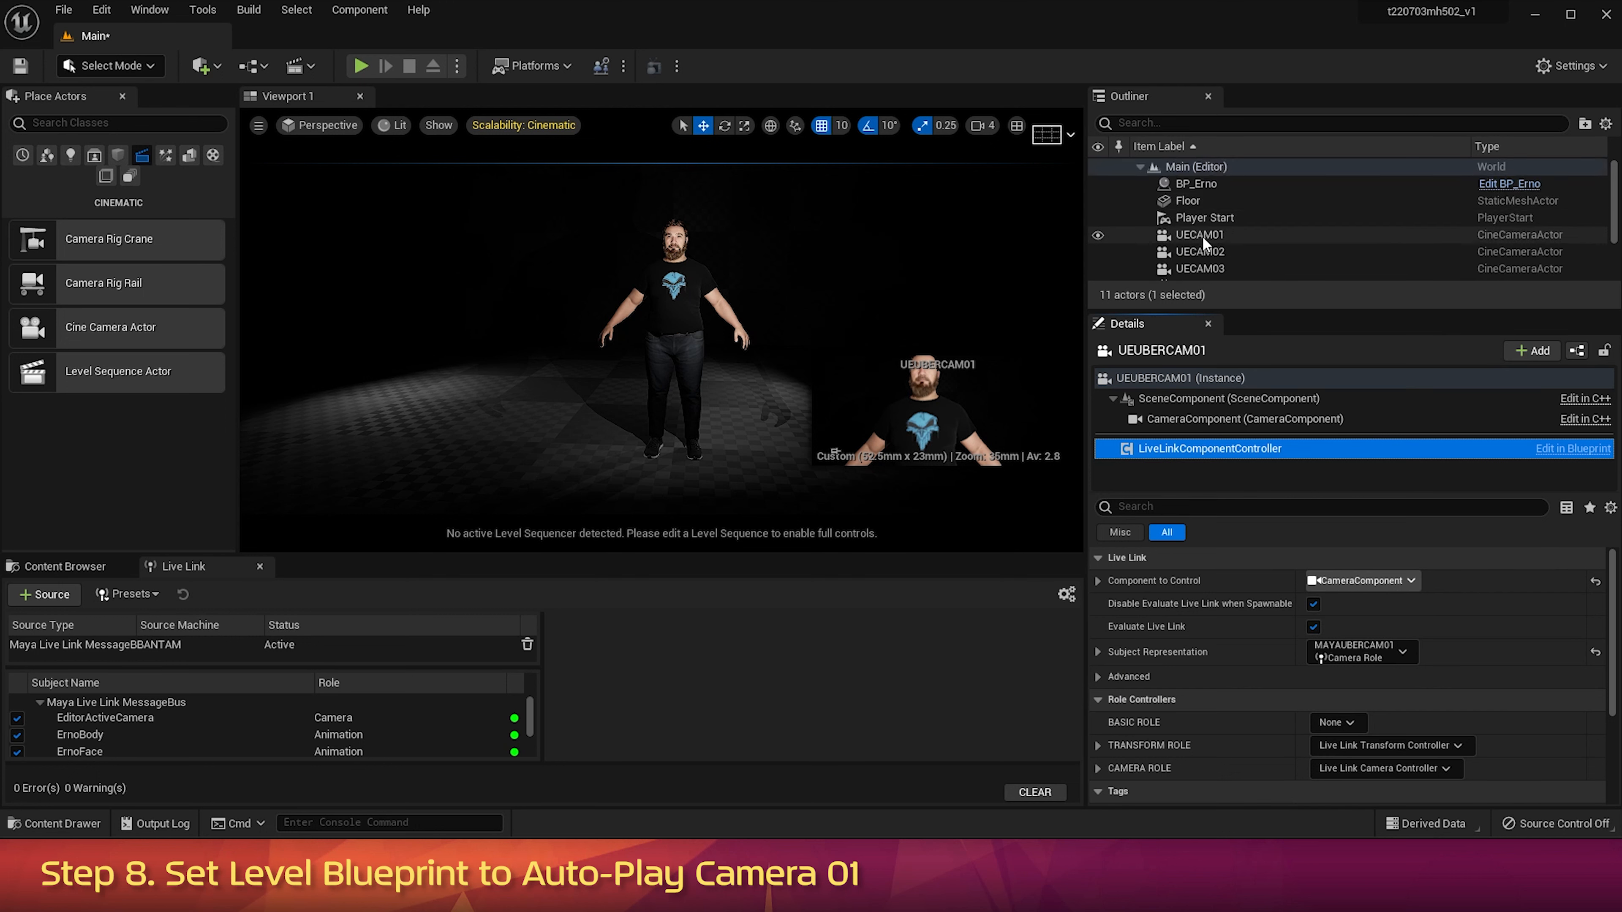
{"action": "left_click", "coordinate": [1167, 236]}
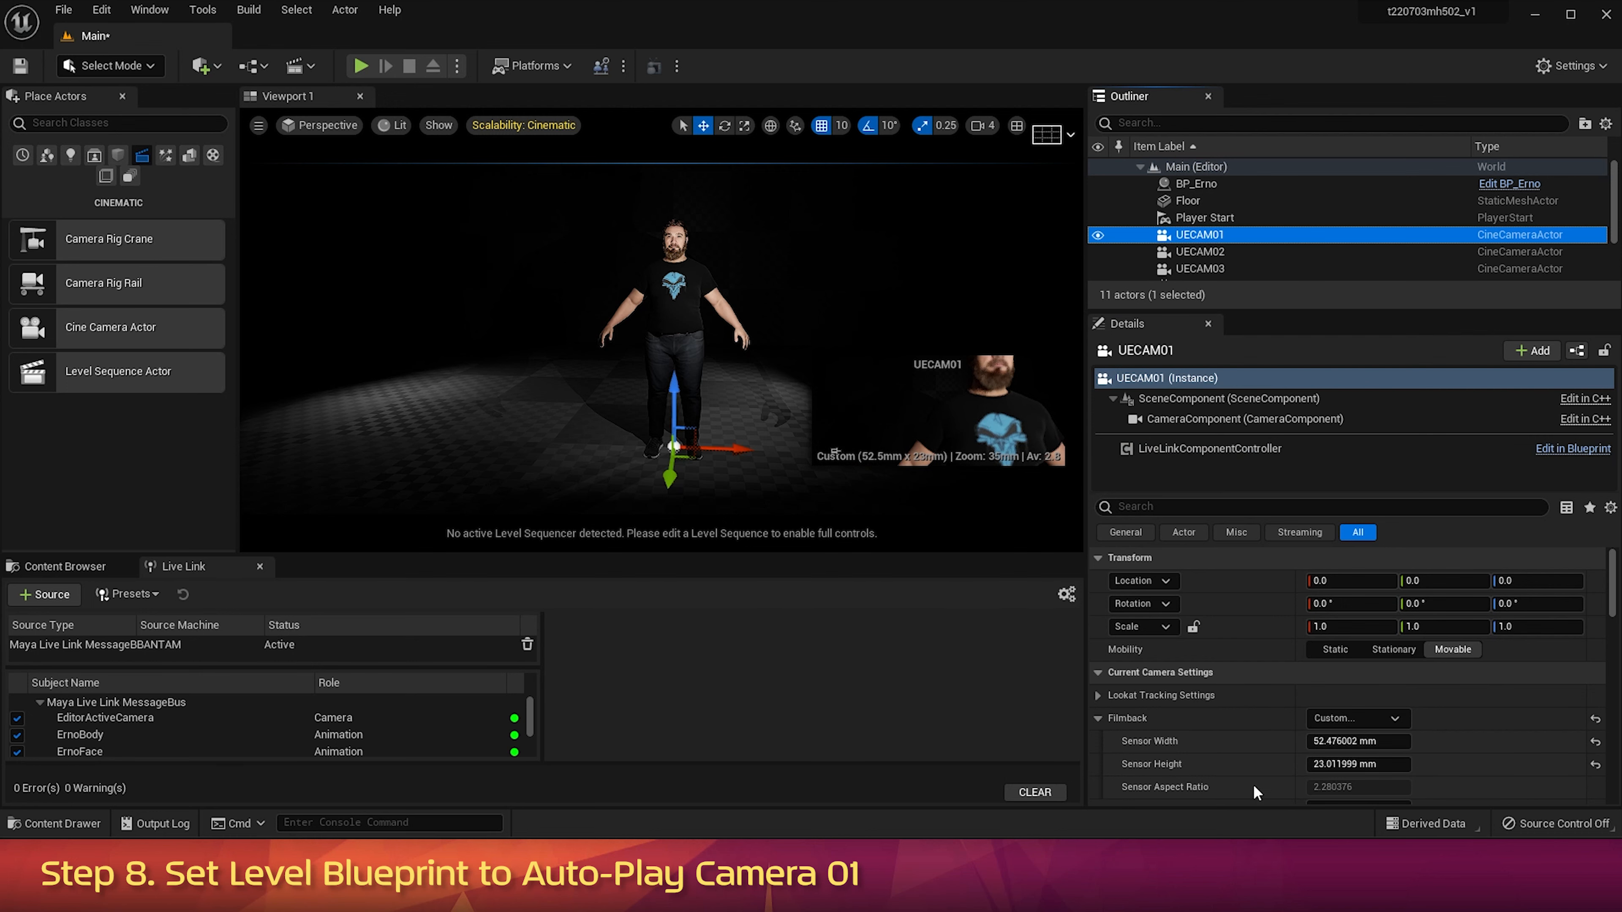
{"action": "left_click", "coordinate": [1277, 863]}
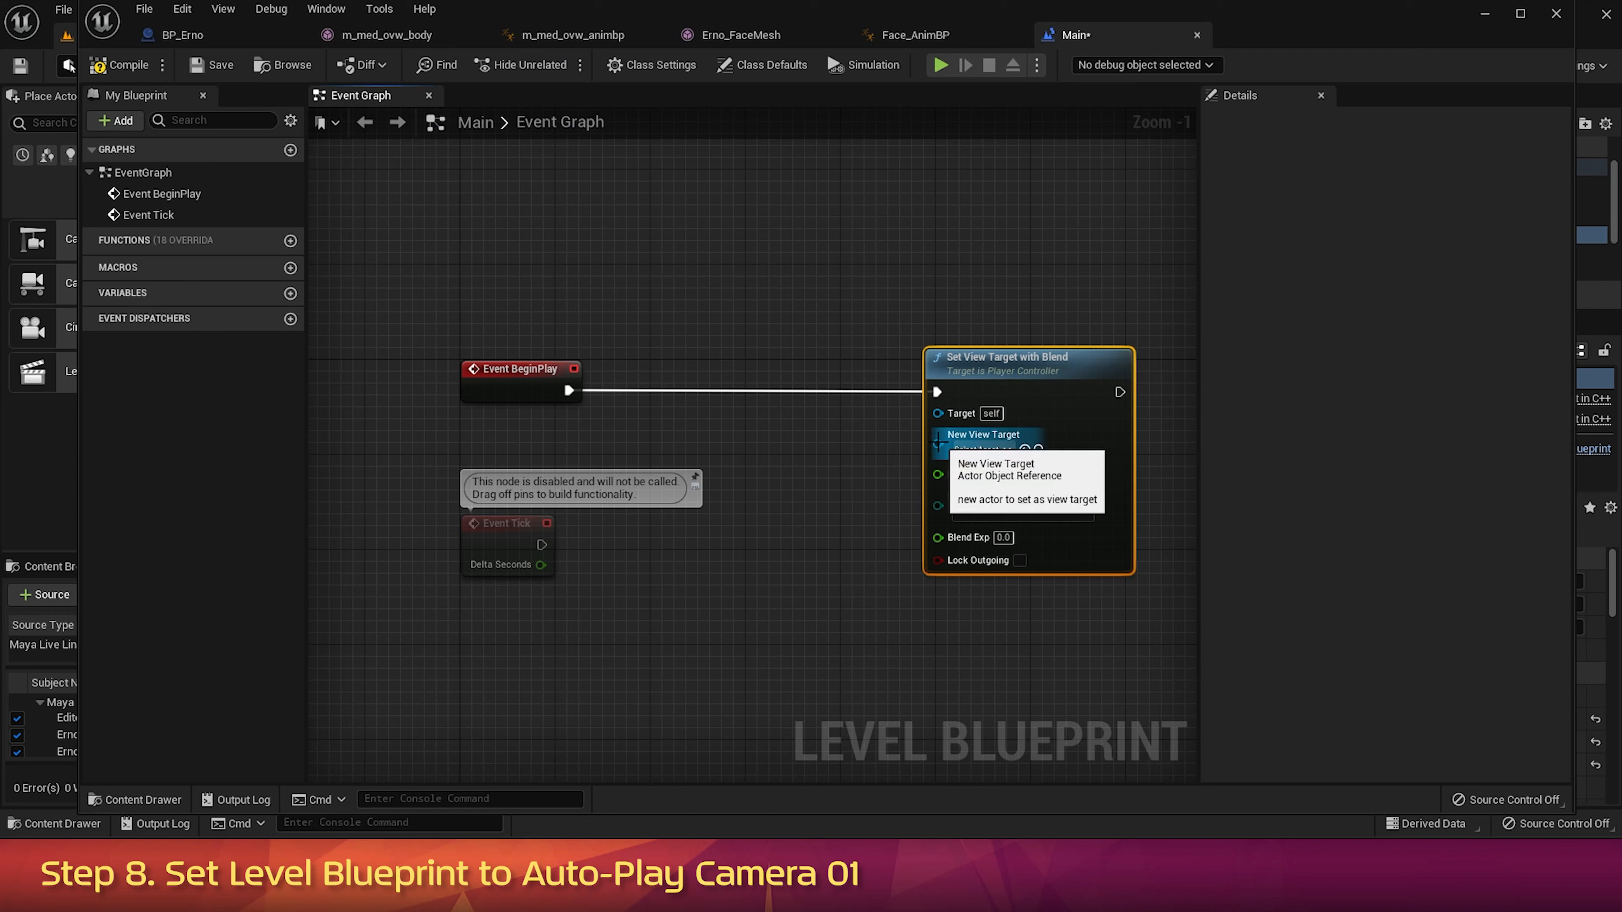
{"action": "right_click", "coordinate": [858, 445]}
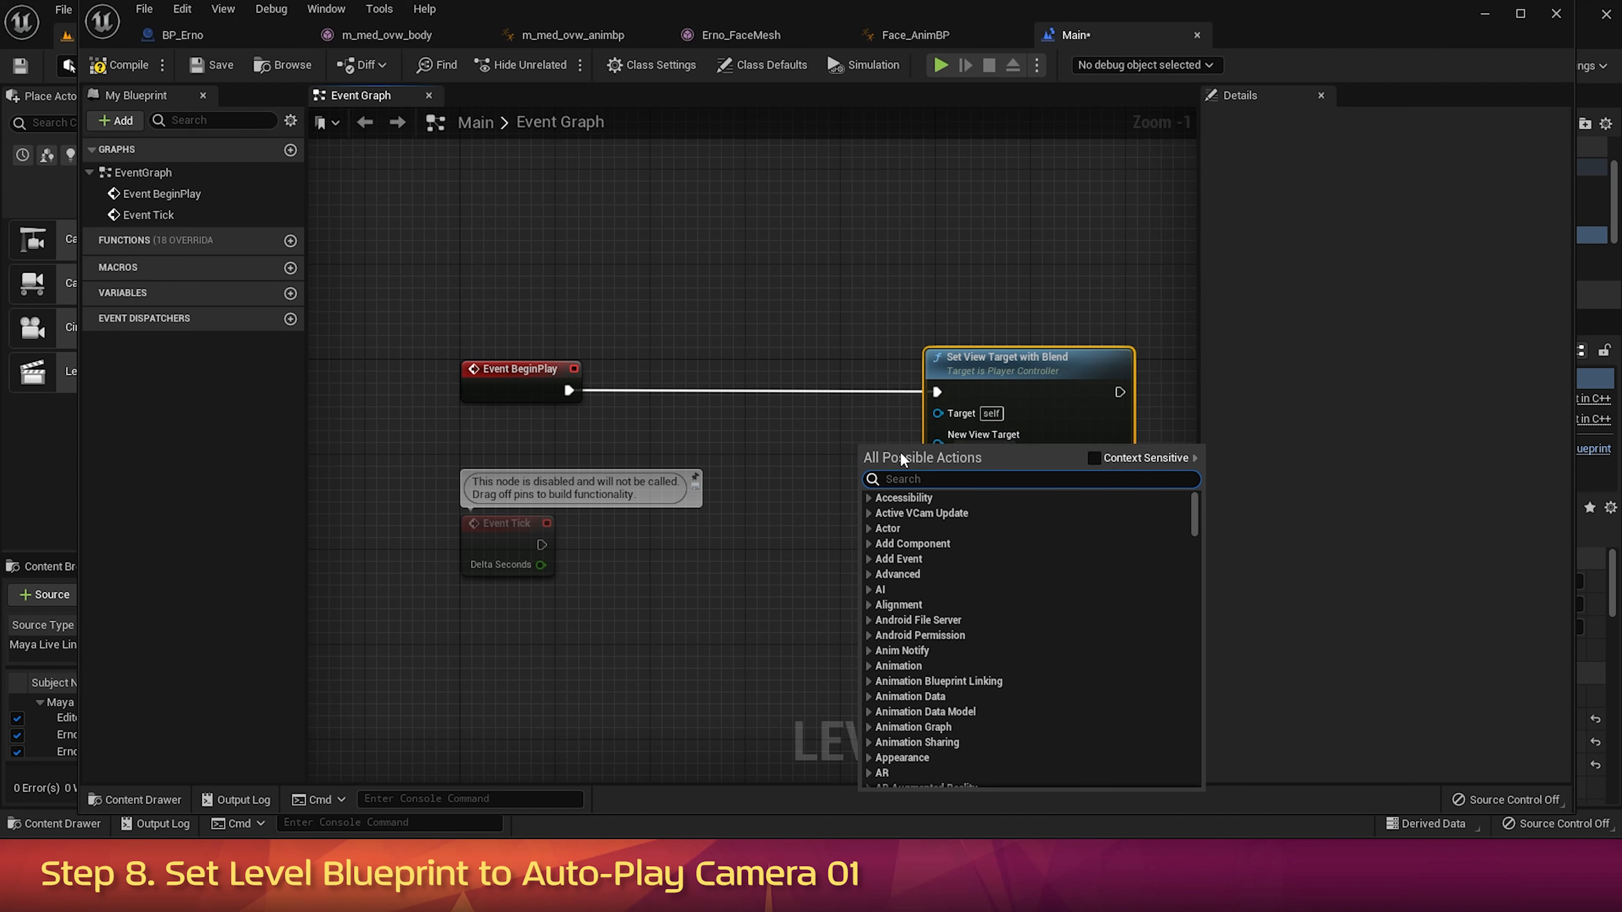
{"action": "left_click", "coordinate": [1093, 458]}
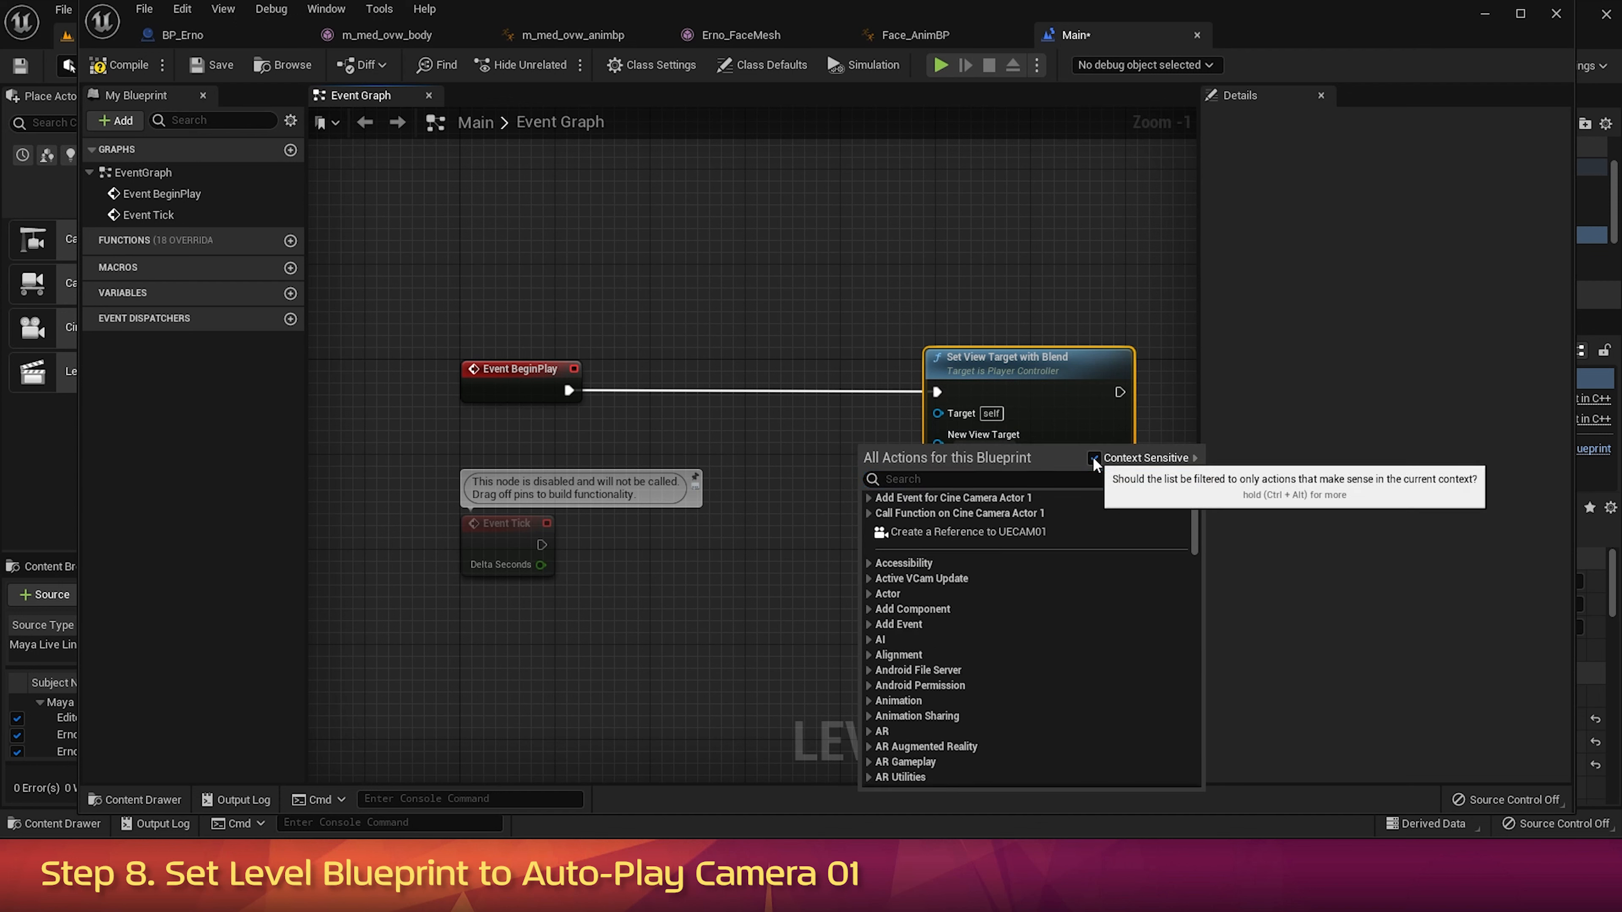
{"action": "left_click", "coordinate": [925, 535]}
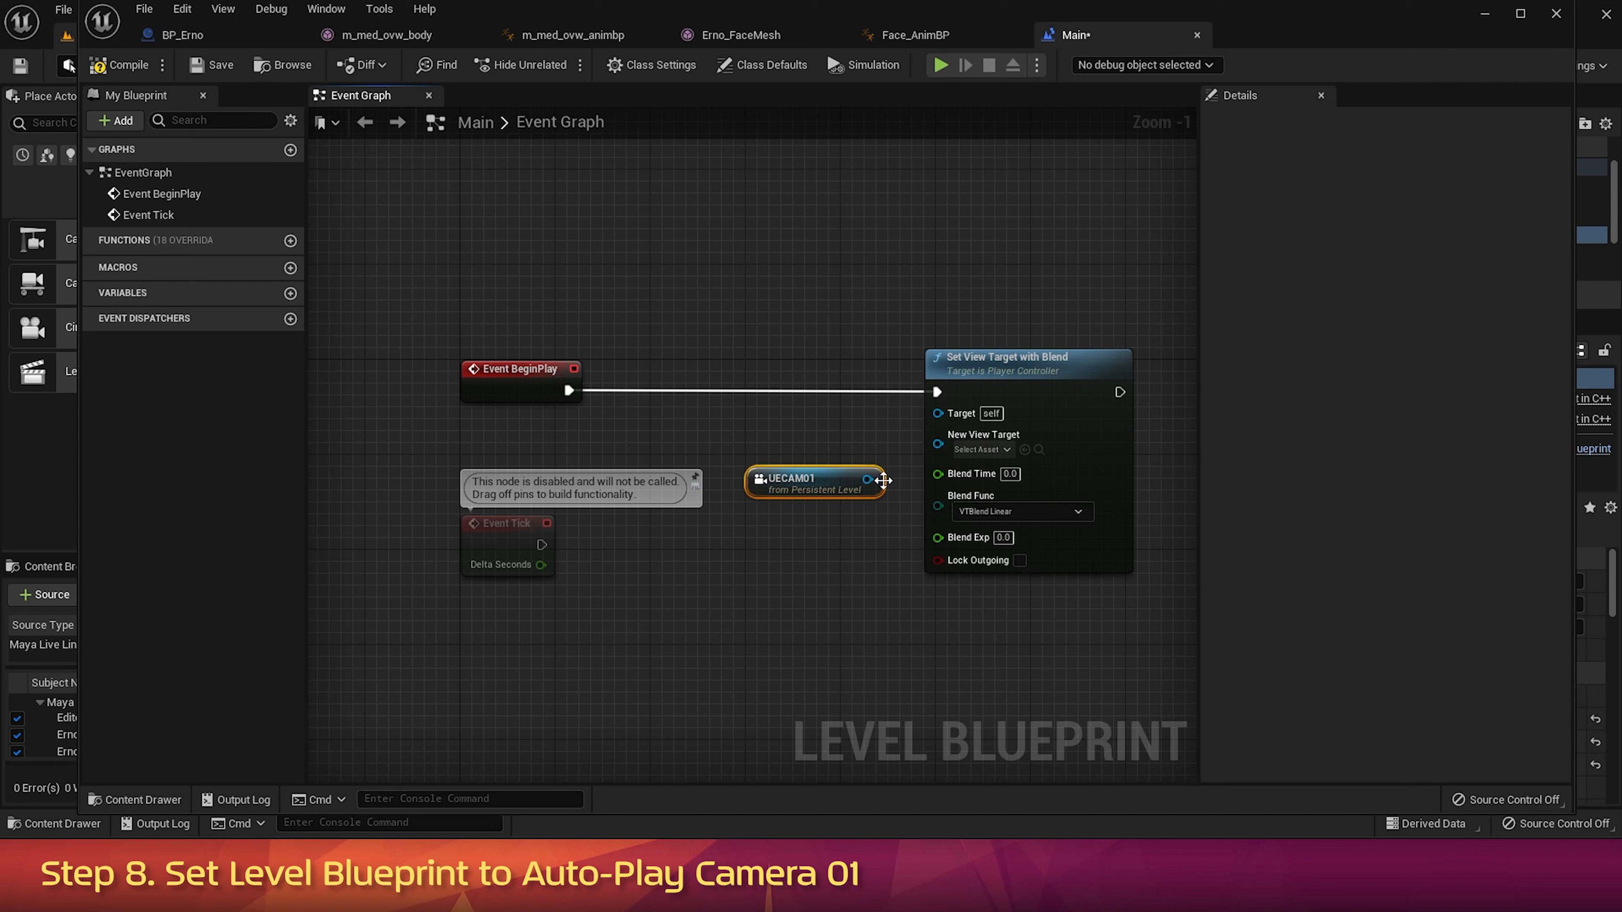
{"action": "left_click_drag", "start_coordinate": [868, 479], "coordinate": [941, 445]}
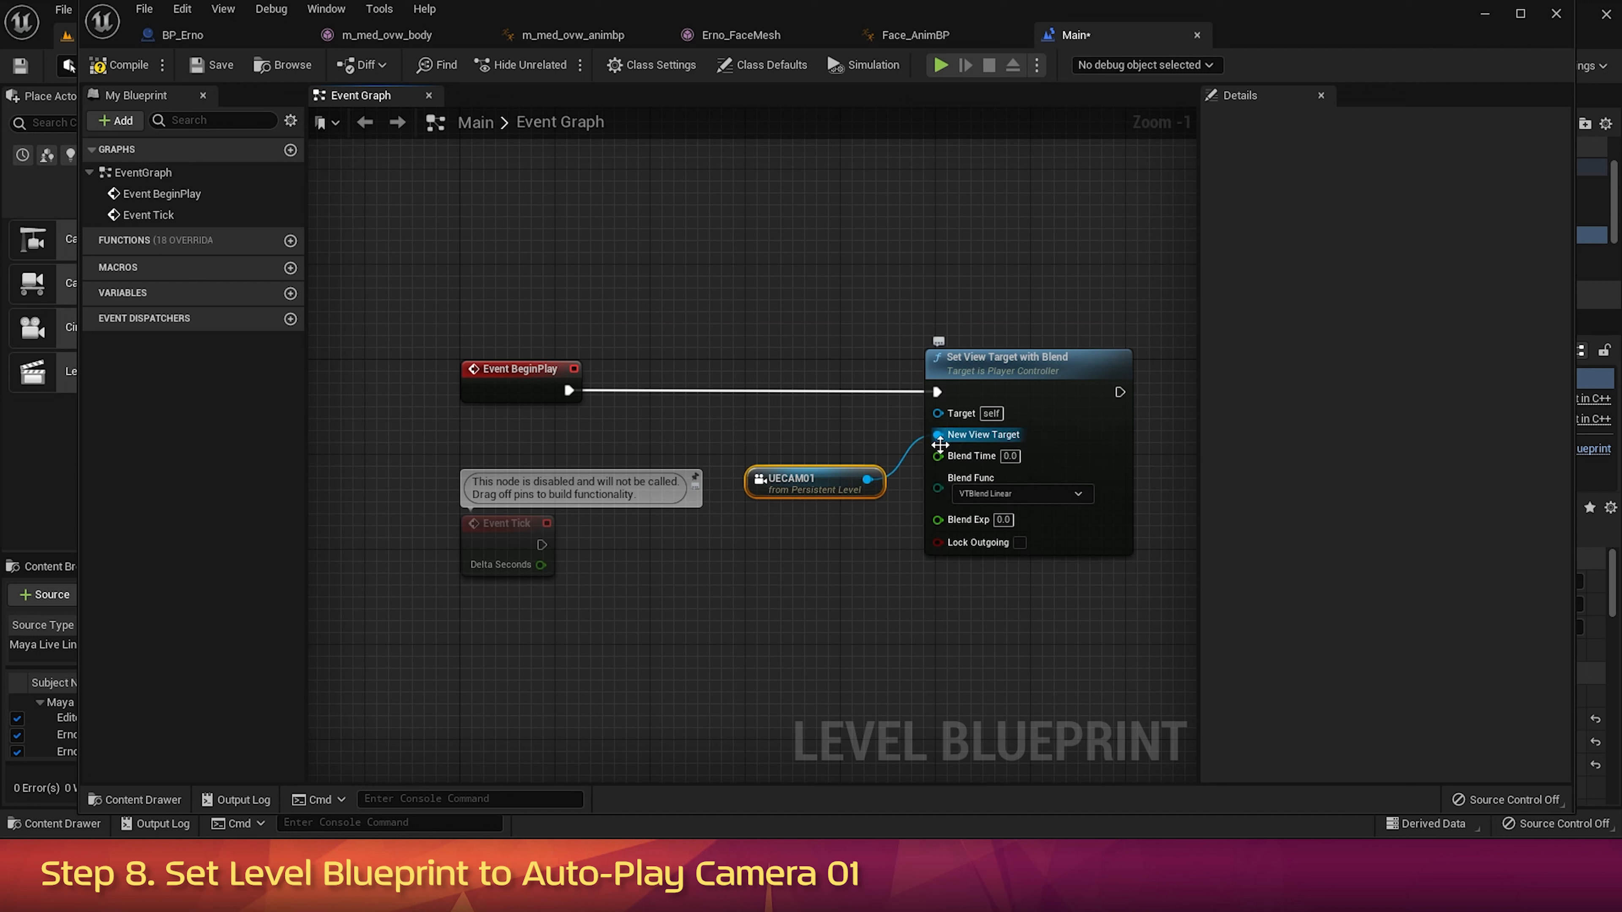
Step: Add a Get Player Controller node and connect its Return Value to the Target of Set View Target with Blend
{"action": "right_click", "coordinate": [839, 416]}
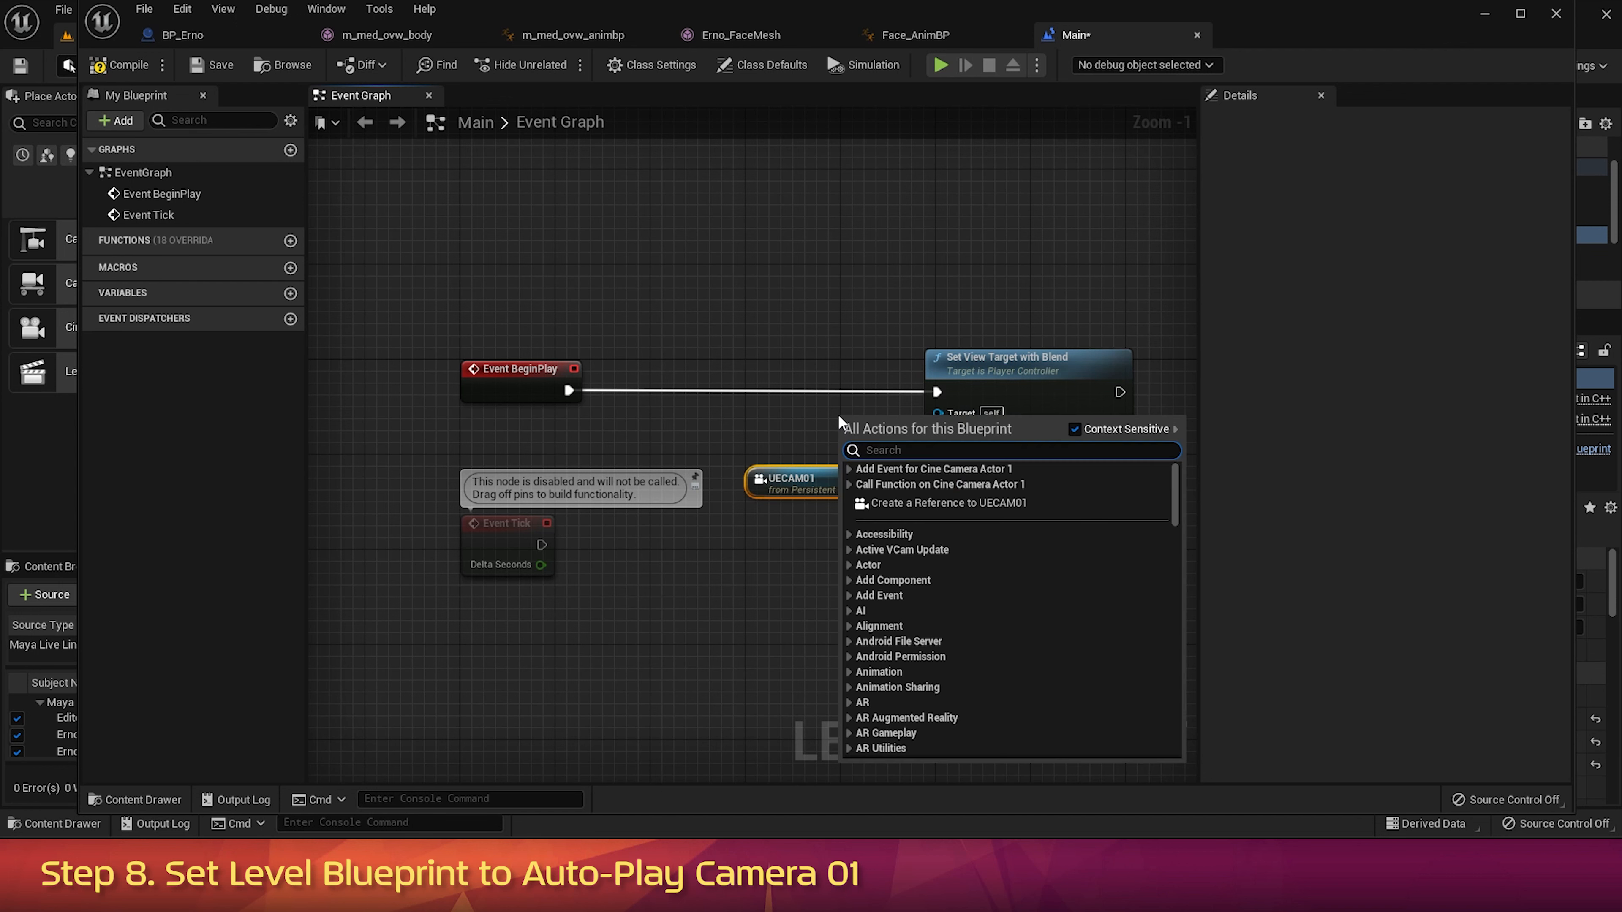
{"action": "type", "text": "get"}
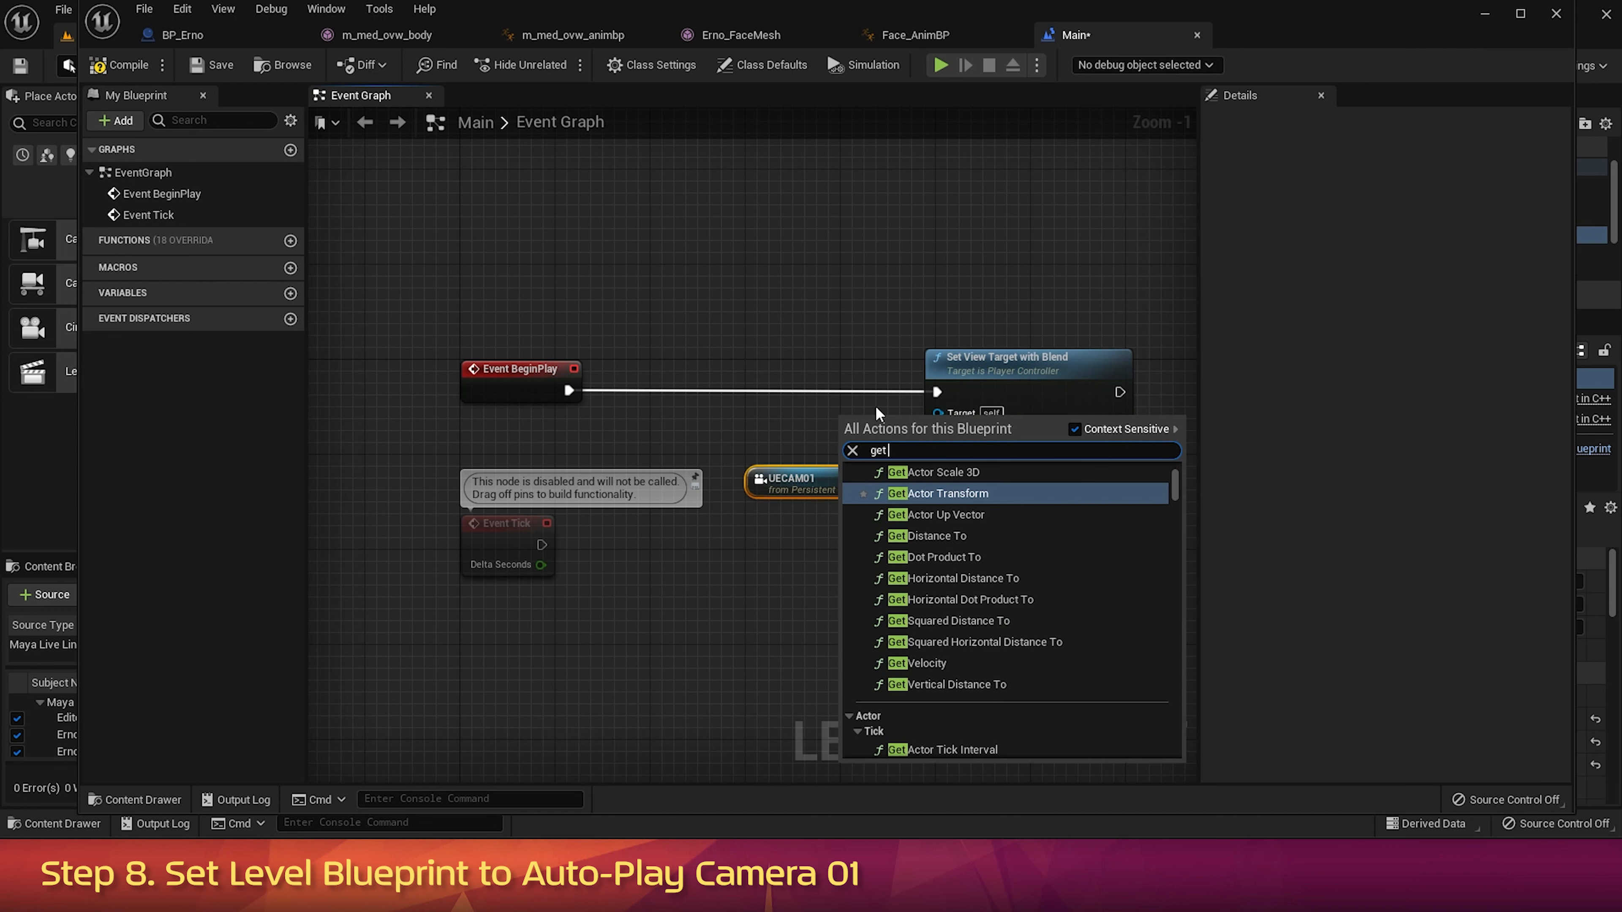
{"action": "type", "text": " player"}
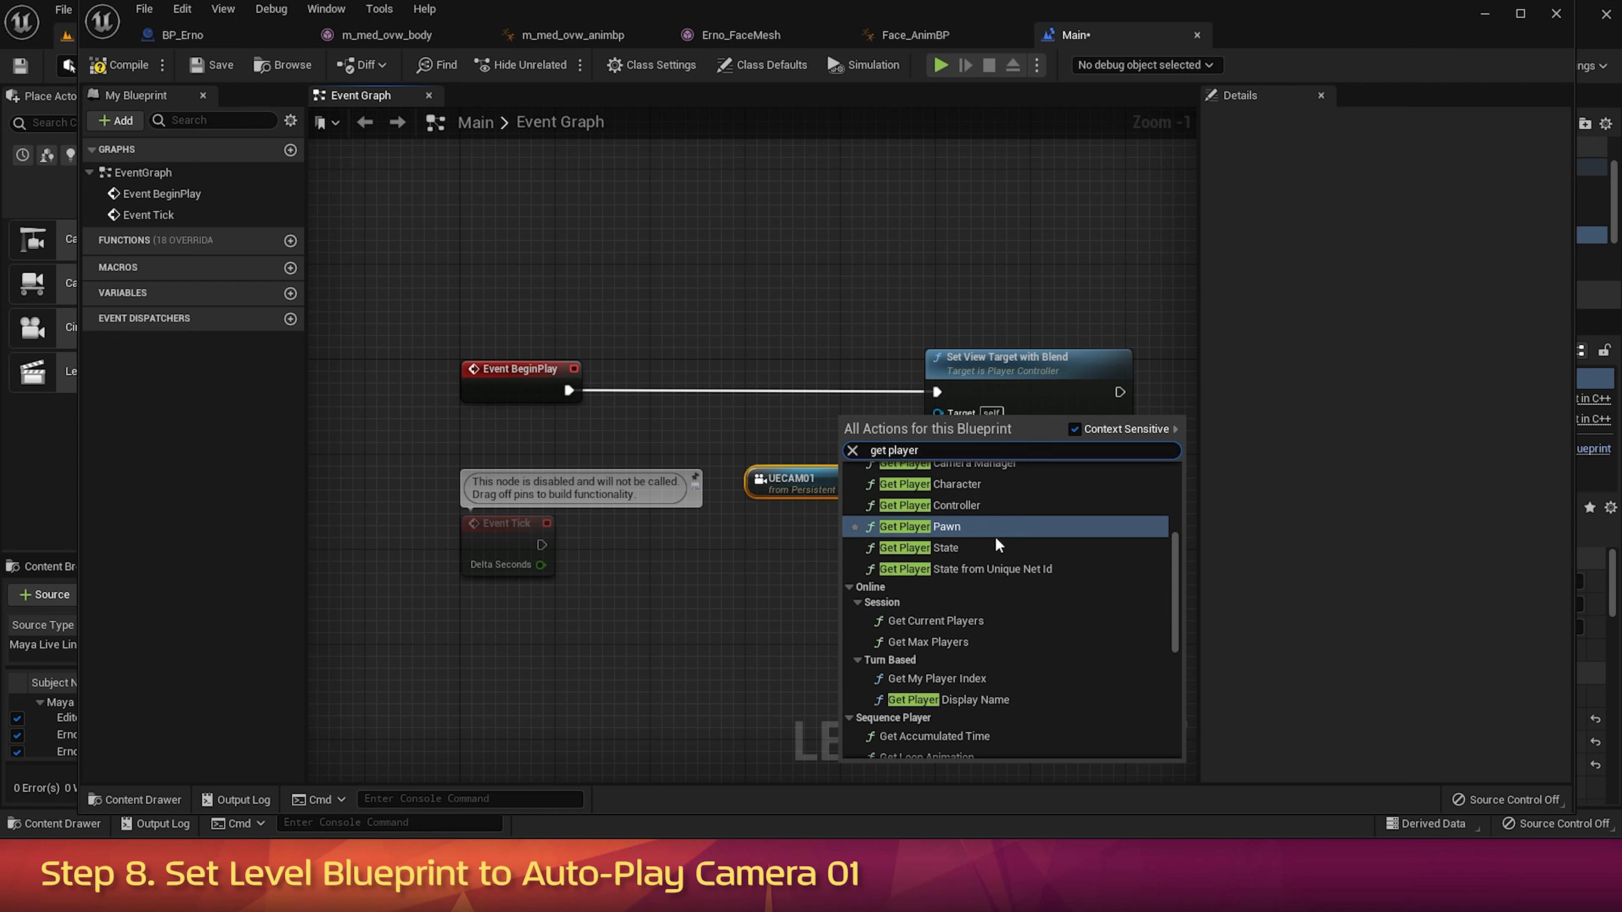
{"action": "scroll", "coordinate": [876, 504], "scroll_direction": "up", "scroll_amount": 3}
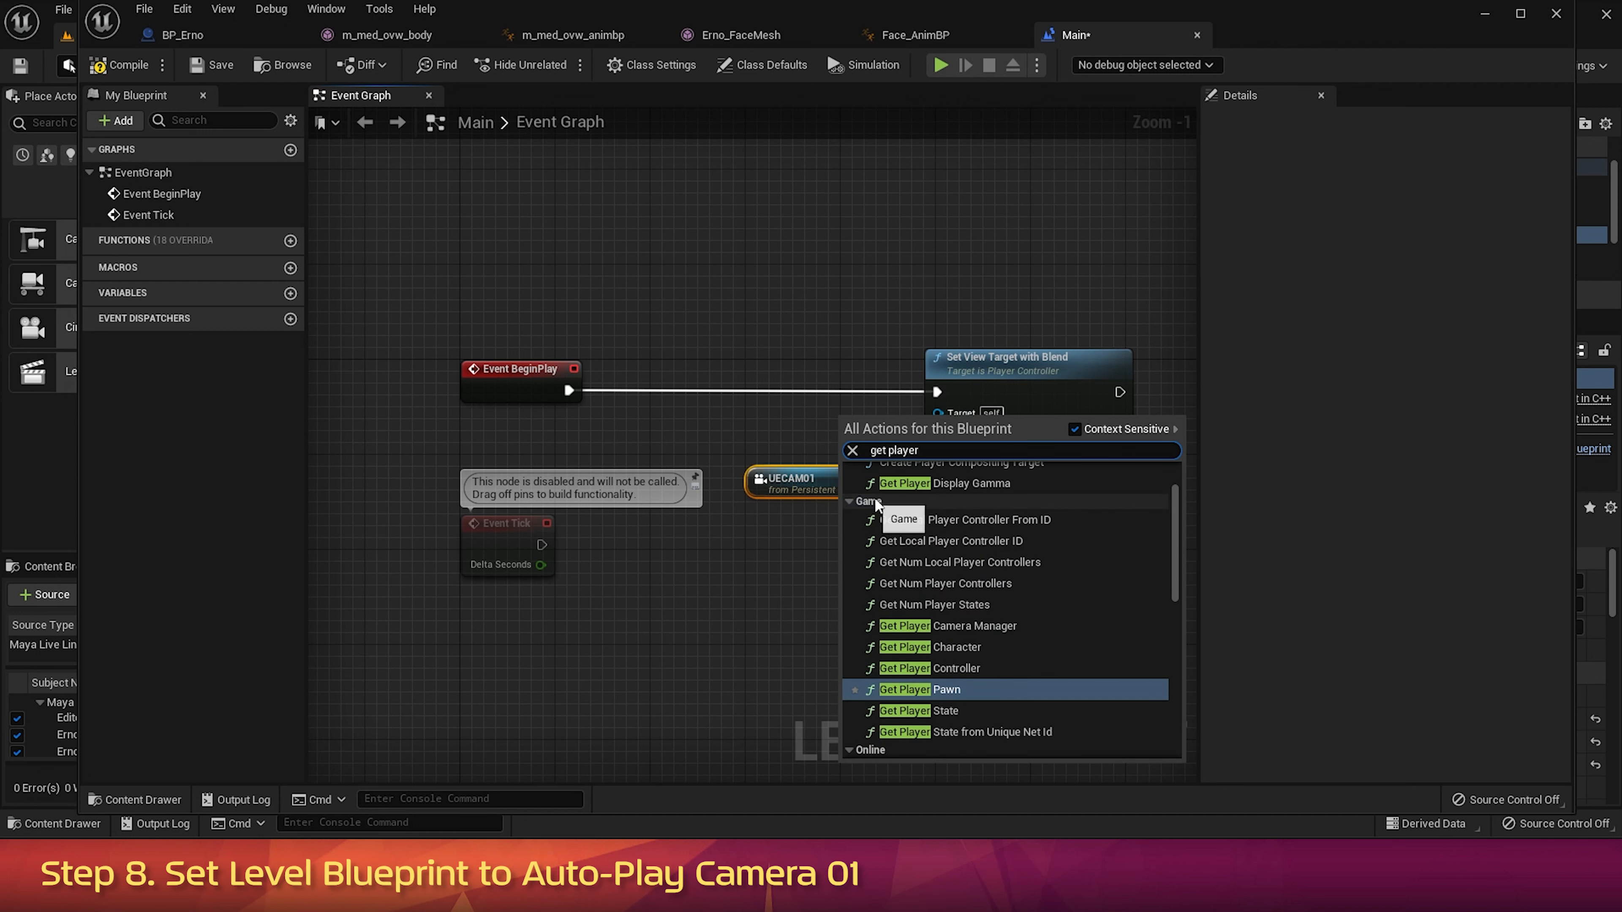
{"action": "left_click", "coordinate": [956, 669]}
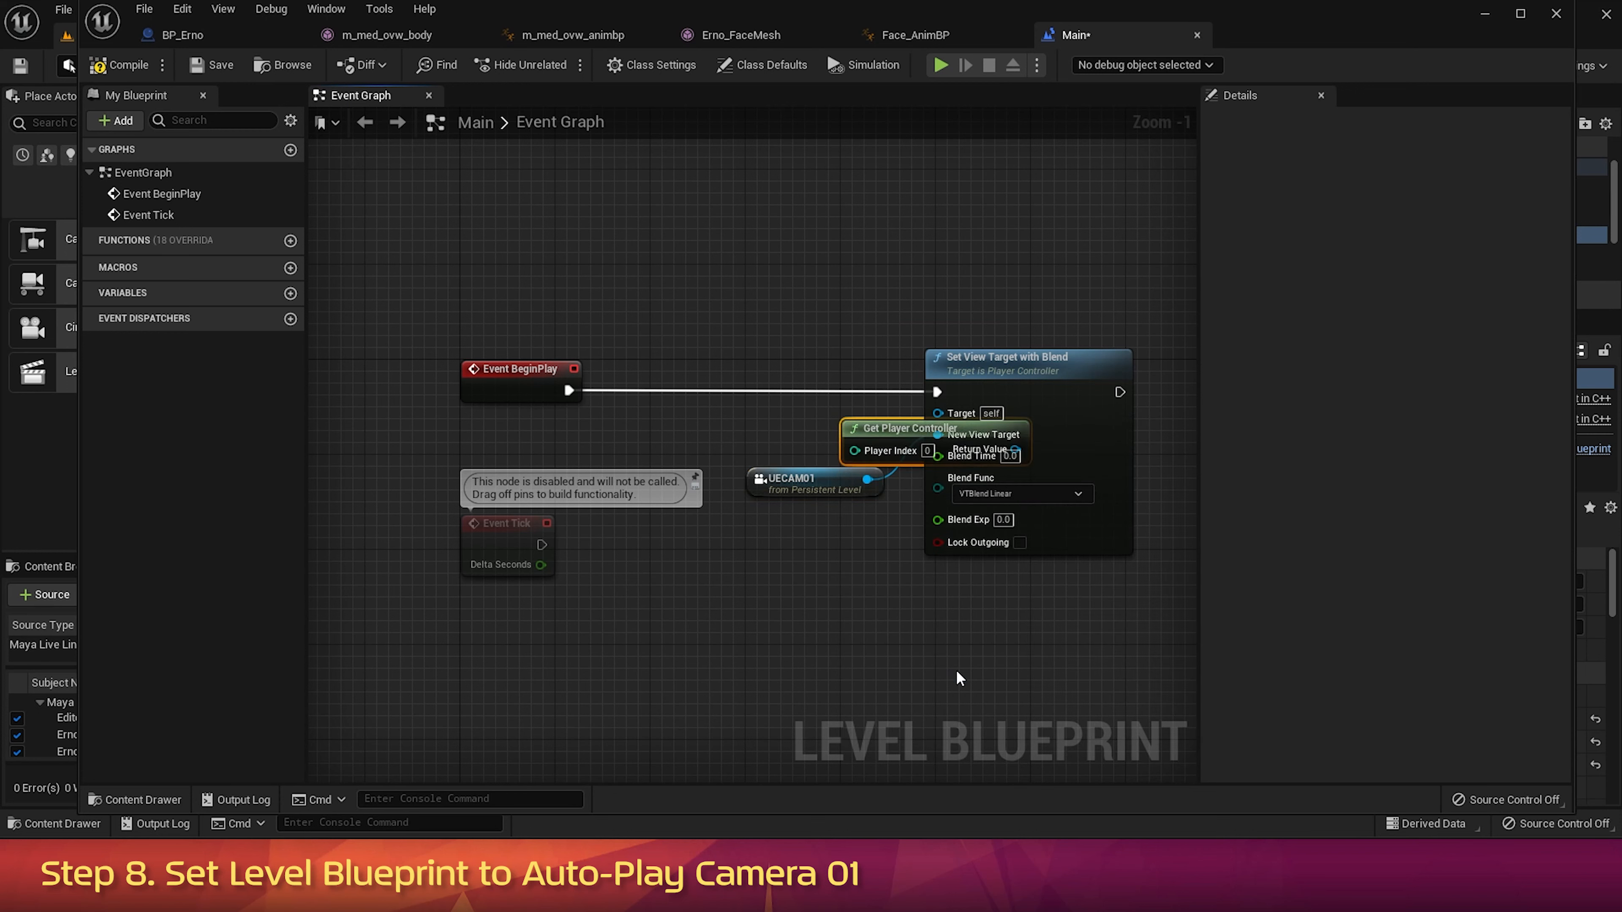
{"action": "left_click_drag", "start_coordinate": [889, 421], "coordinate": [724, 410]}
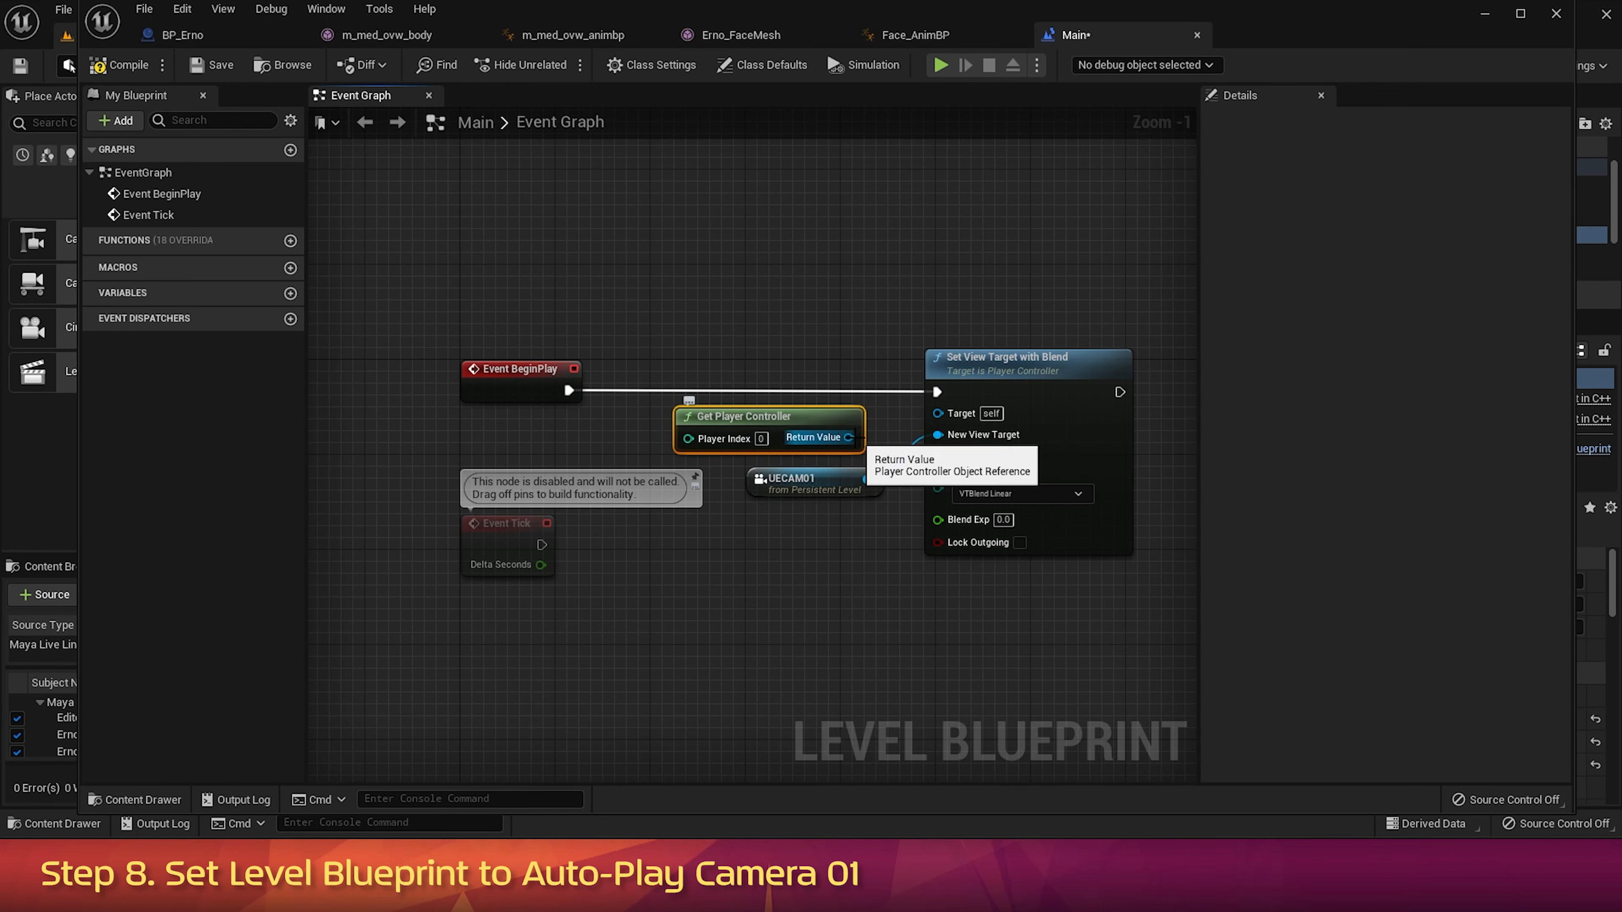
{"action": "left_click_drag", "start_coordinate": [850, 437], "coordinate": [940, 413]}
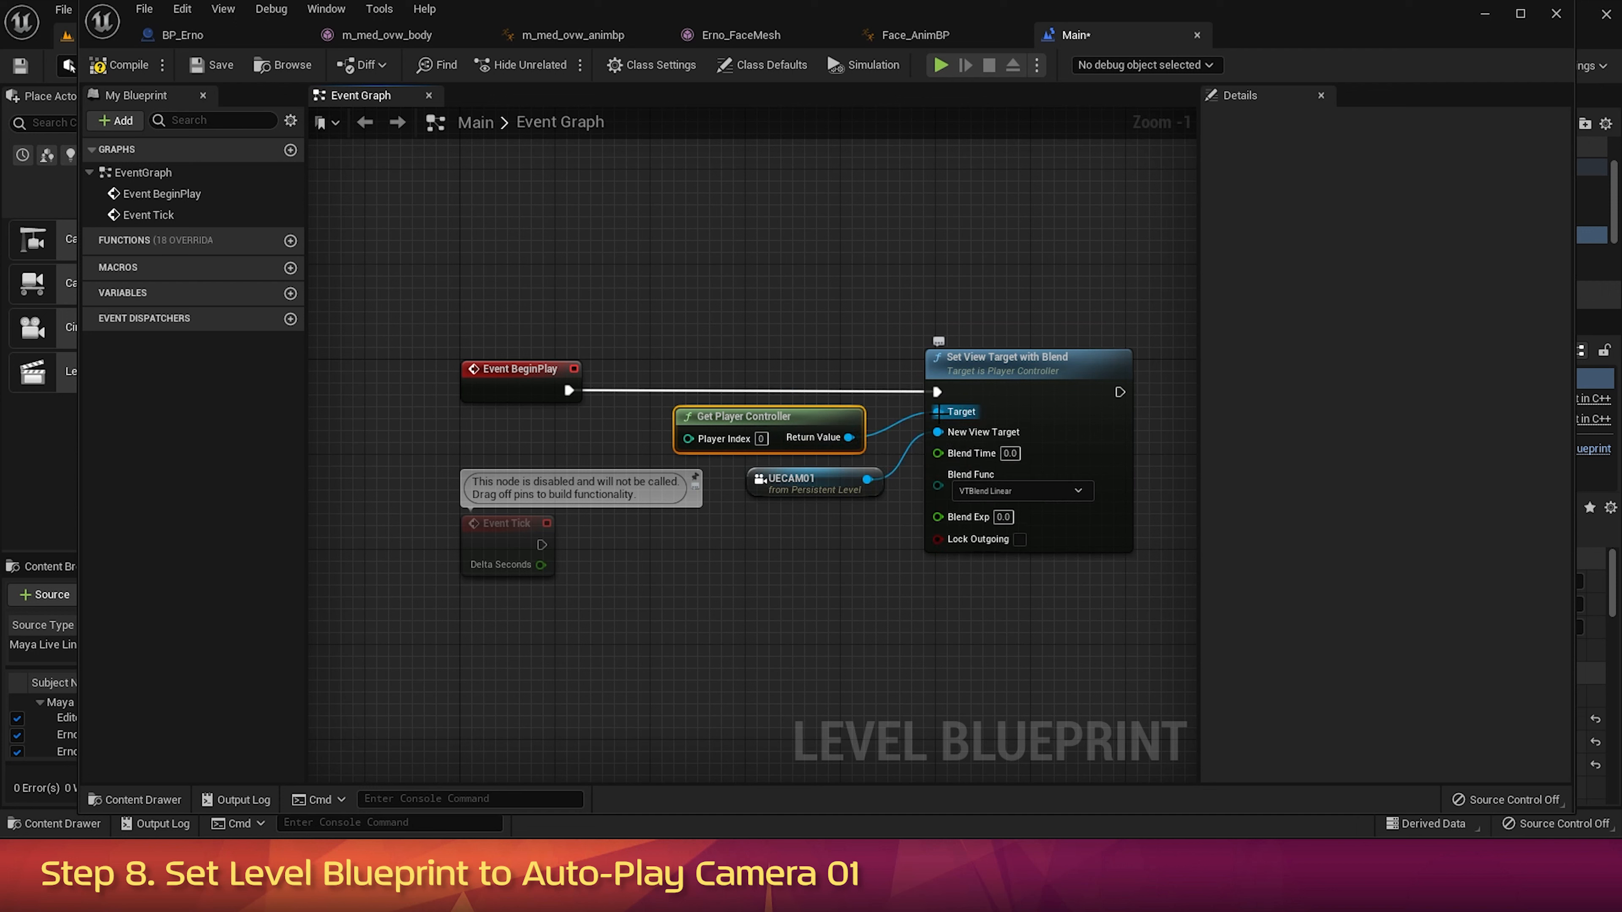
Step: Compile and save the Level Blueprint, close it, and return to the level editor
{"action": "left_click", "coordinate": [128, 62]}
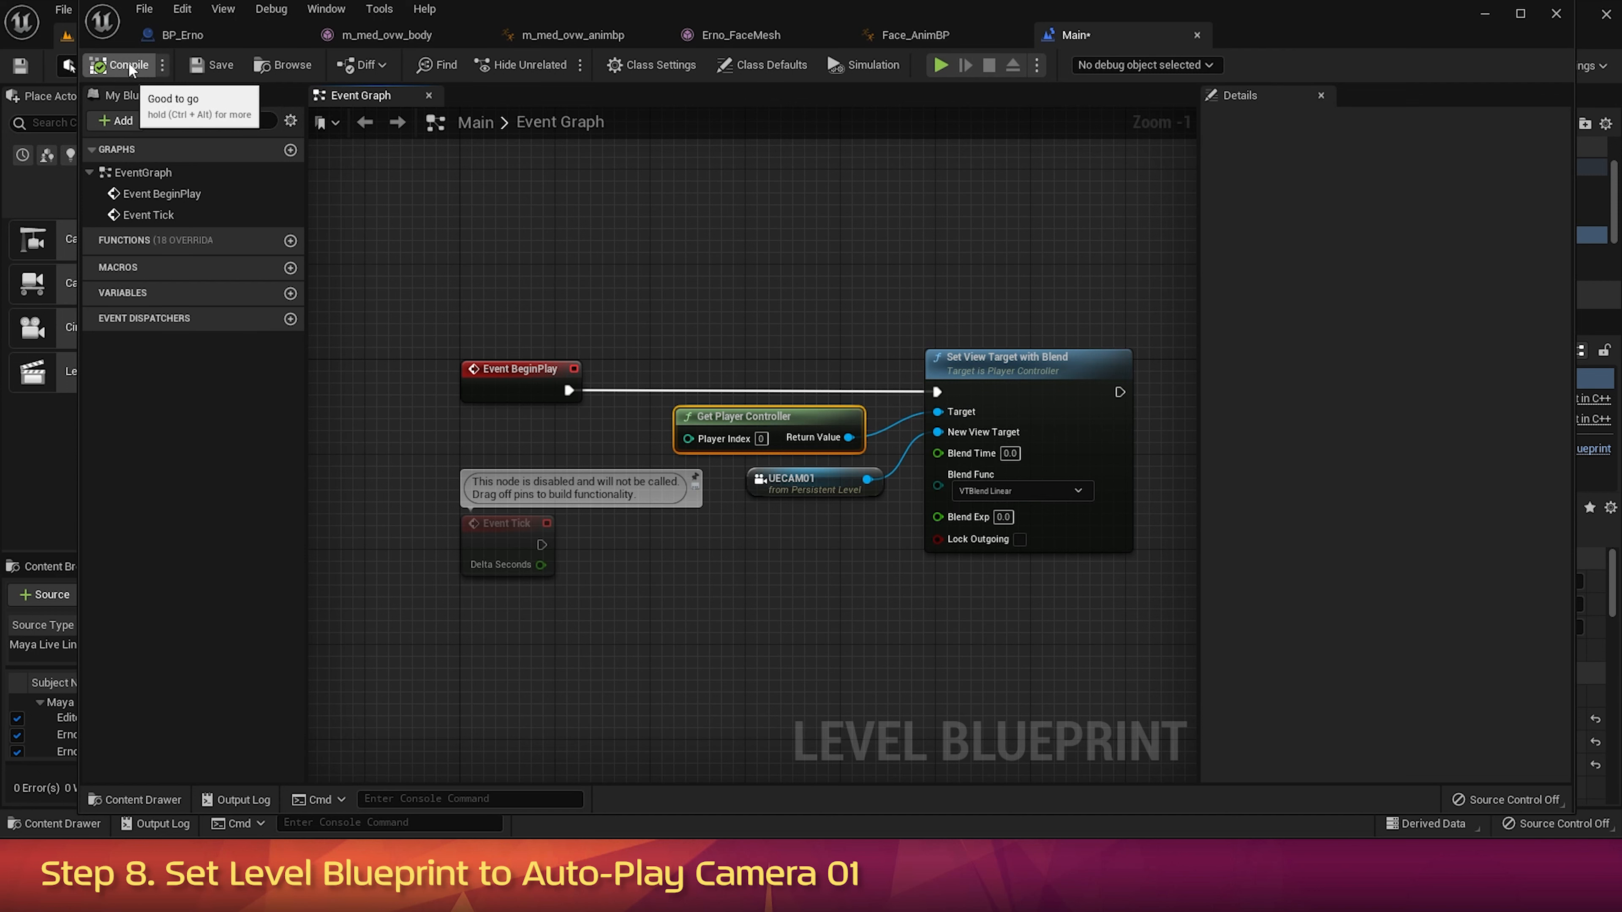
{"action": "left_click", "coordinate": [203, 65]}
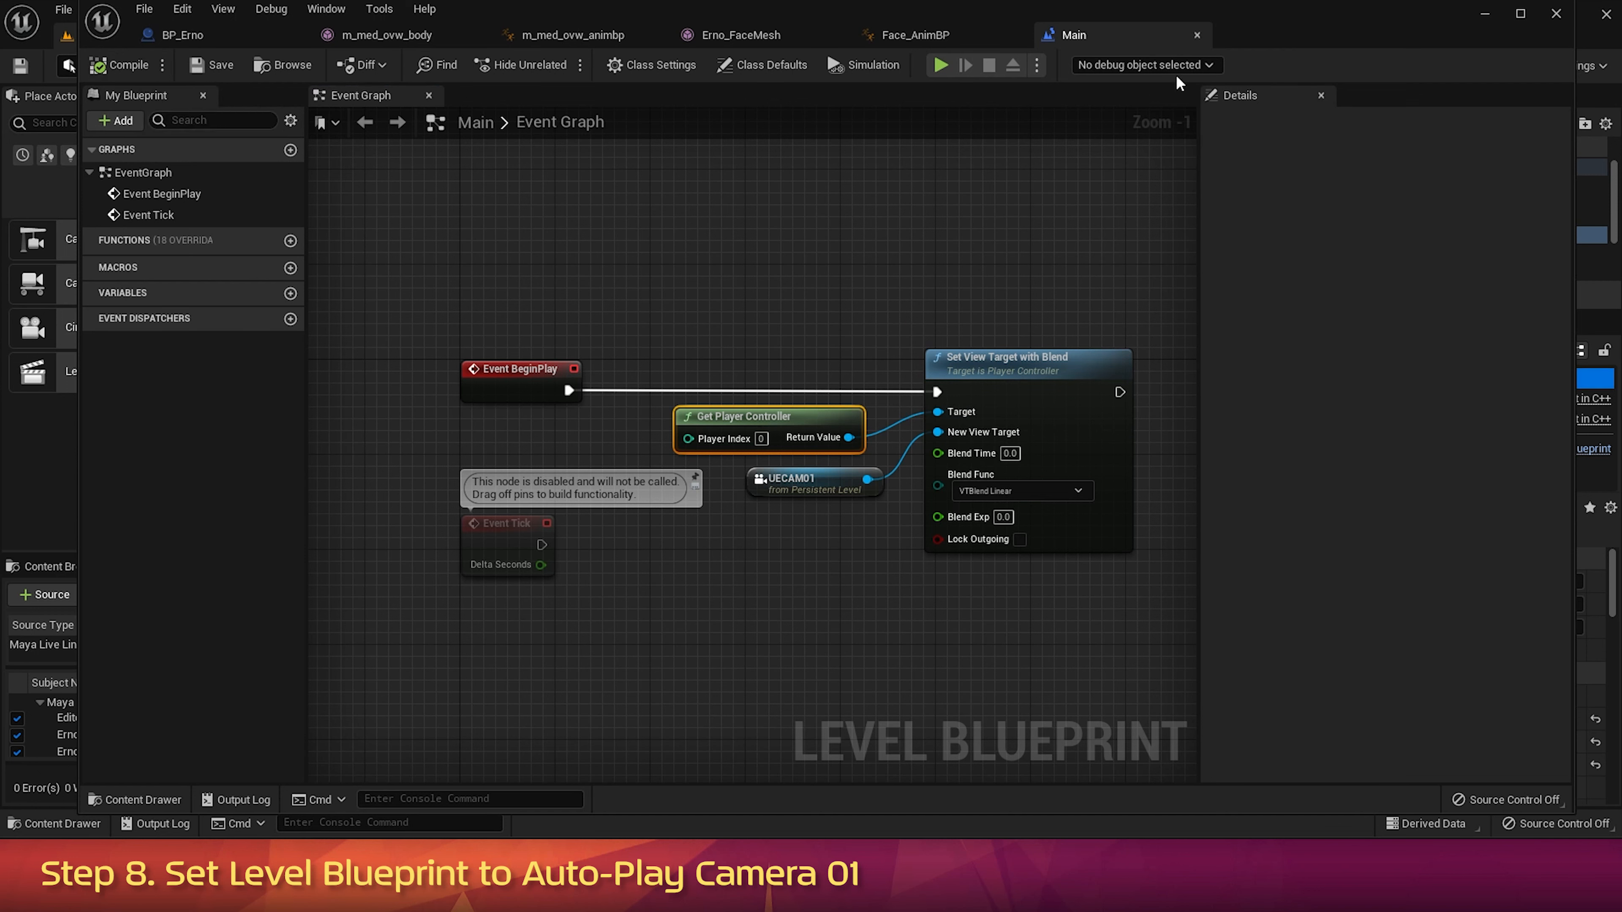
{"action": "left_click", "coordinate": [1196, 36]}
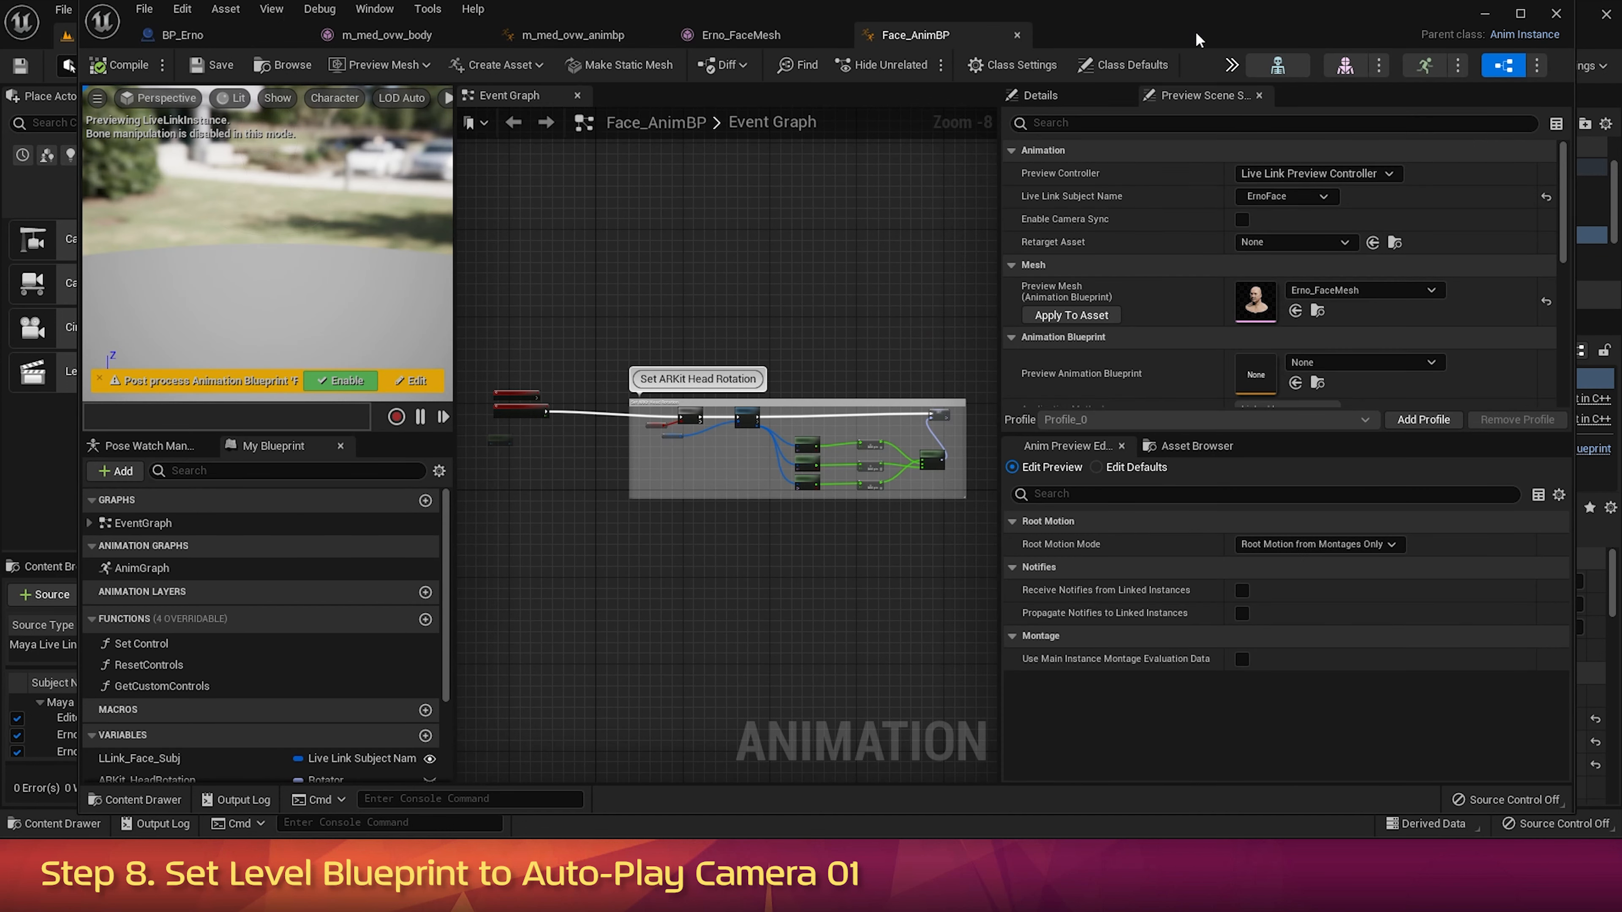
{"action": "left_click", "coordinate": [1483, 14]}
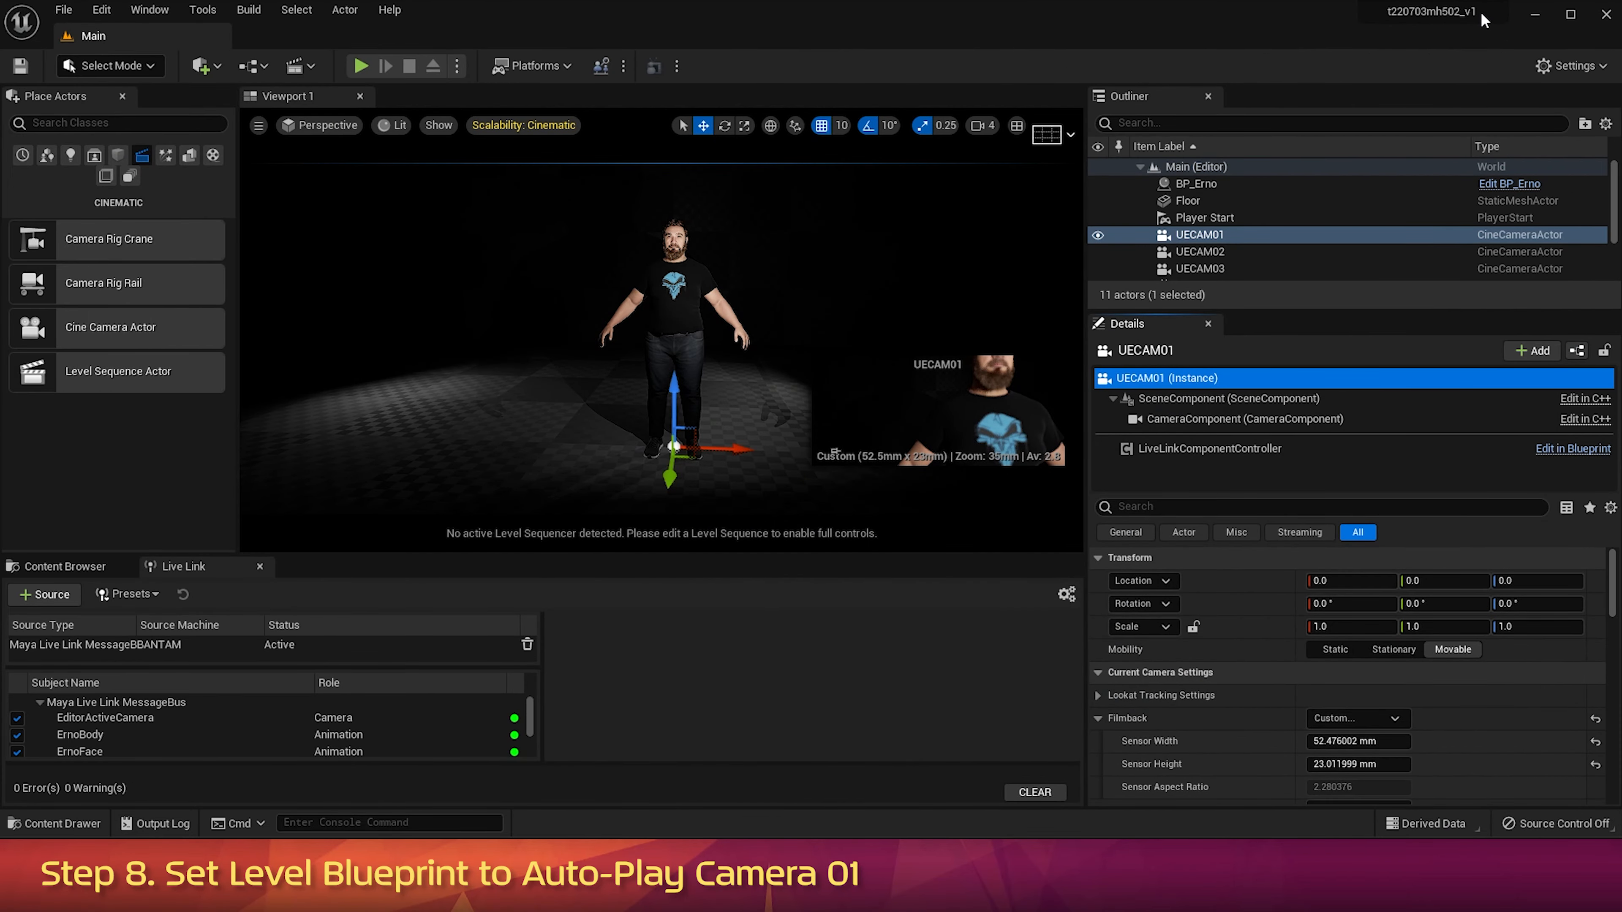
Step: Set the Player Start's Z location to -1000 and briefly play-test the level
{"action": "left_click", "coordinate": [1215, 217]}
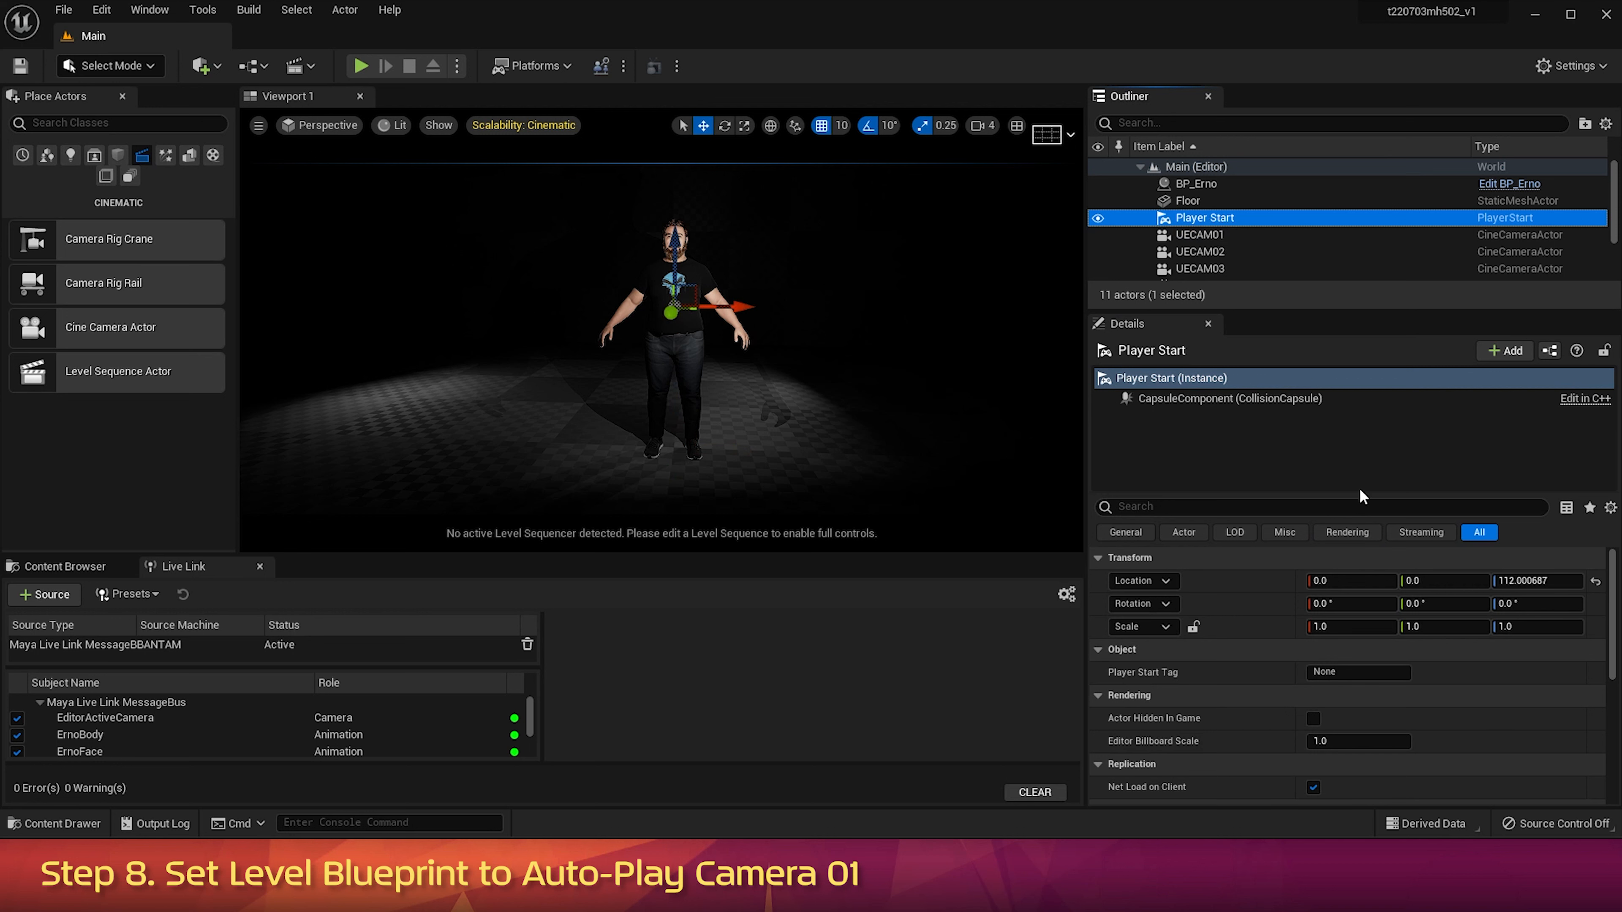
{"action": "left_click", "coordinate": [1532, 580]}
{"action": "type", "text": "-1000"}
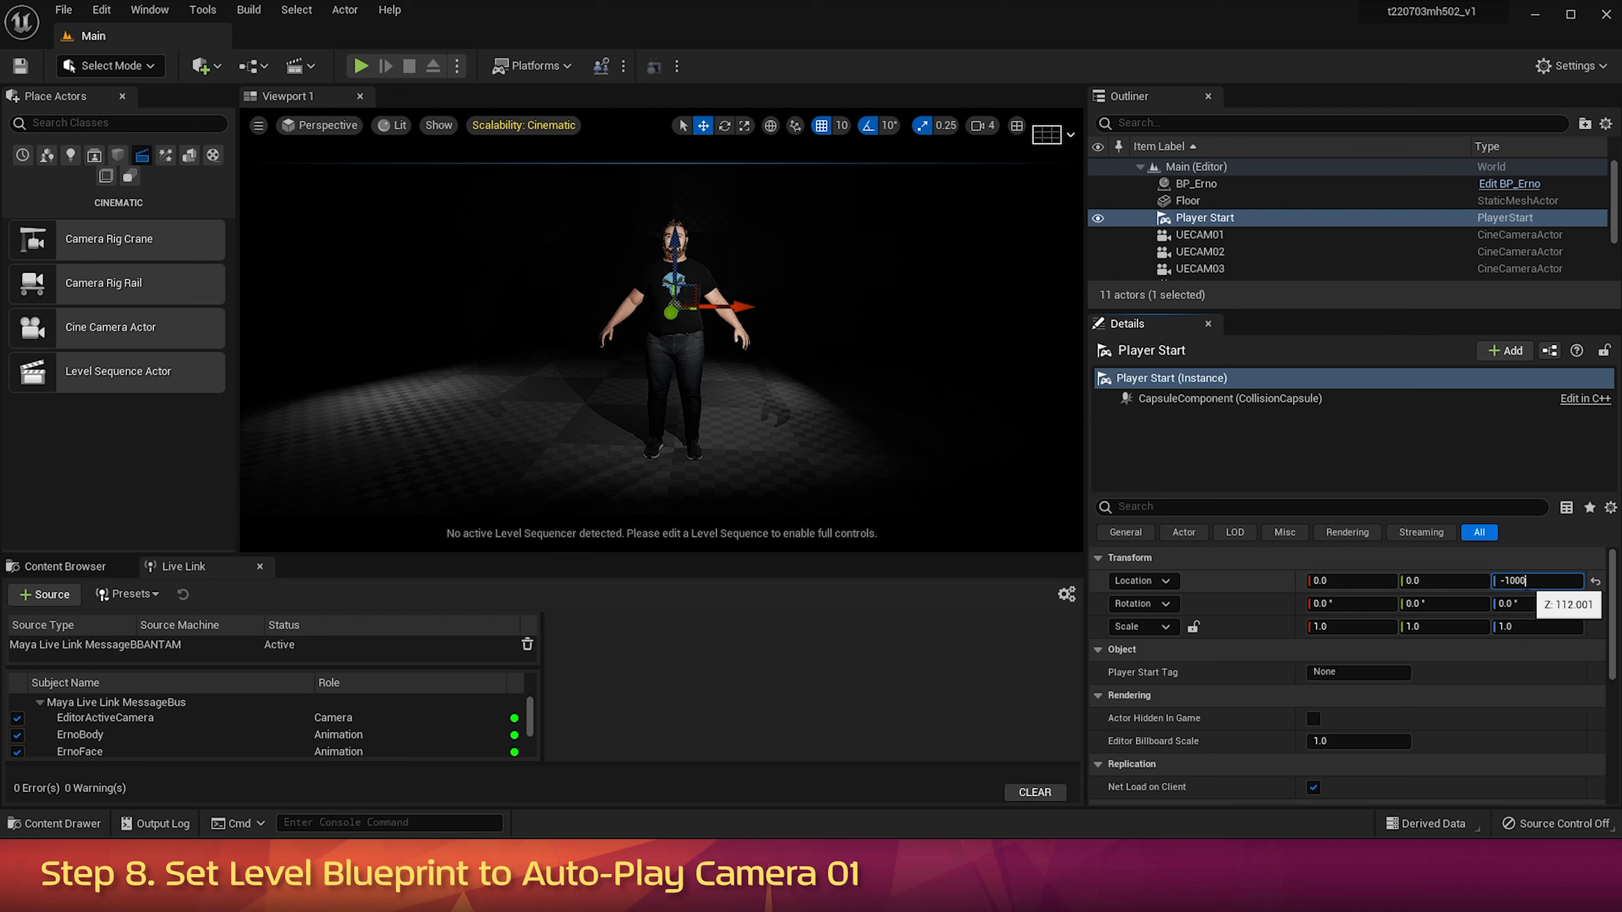
{"action": "key", "text": "Return"}
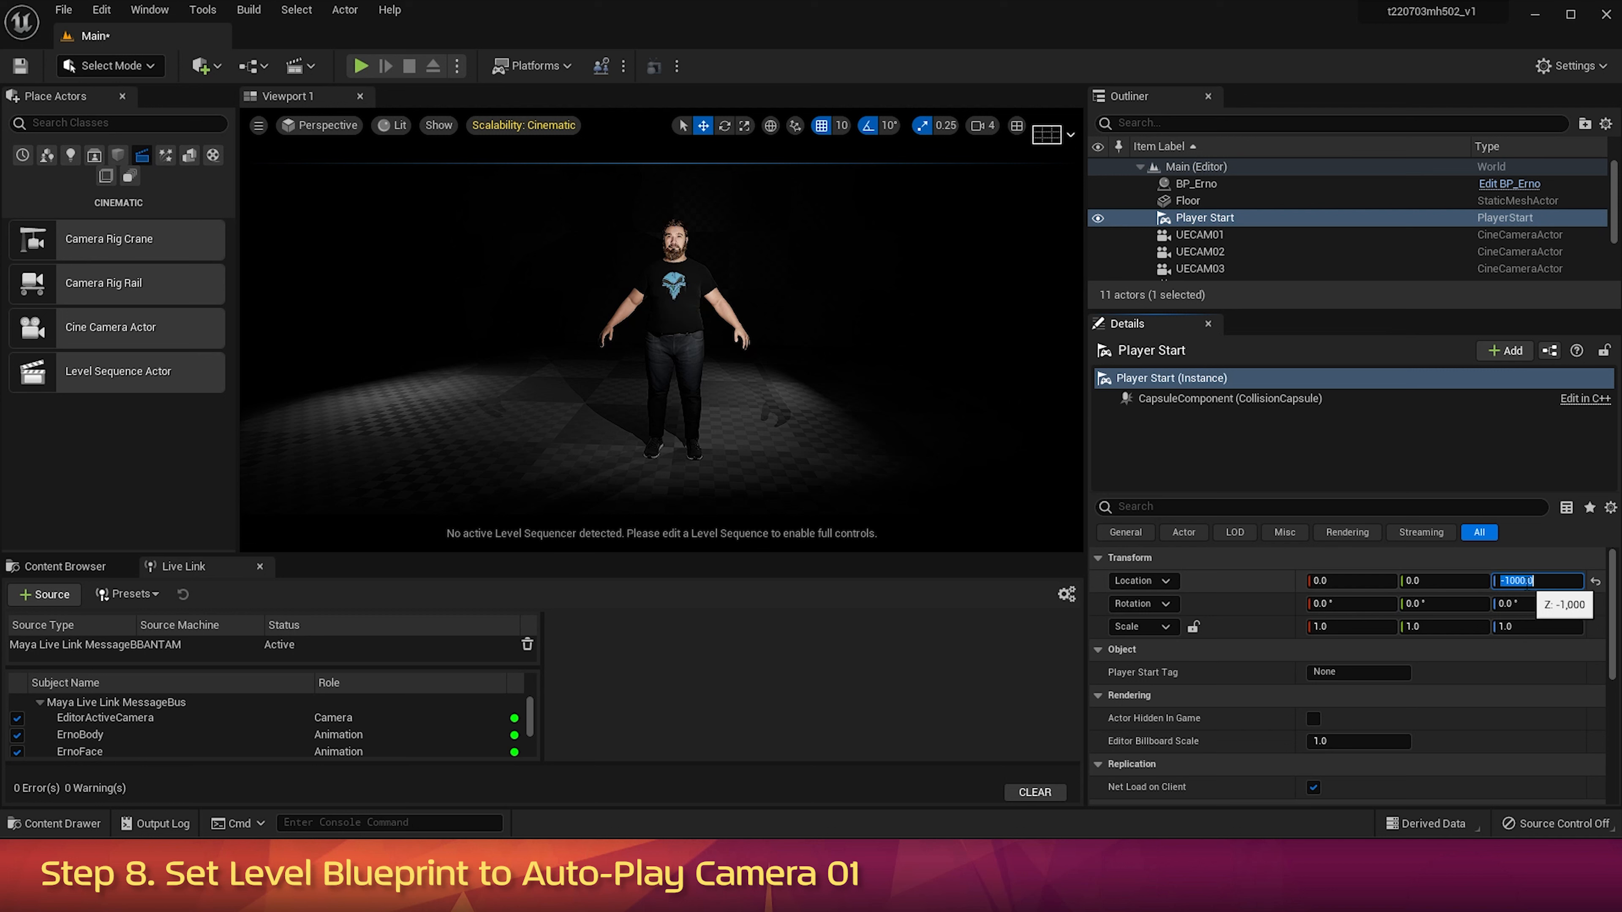
{"action": "left_click", "coordinate": [361, 66]}
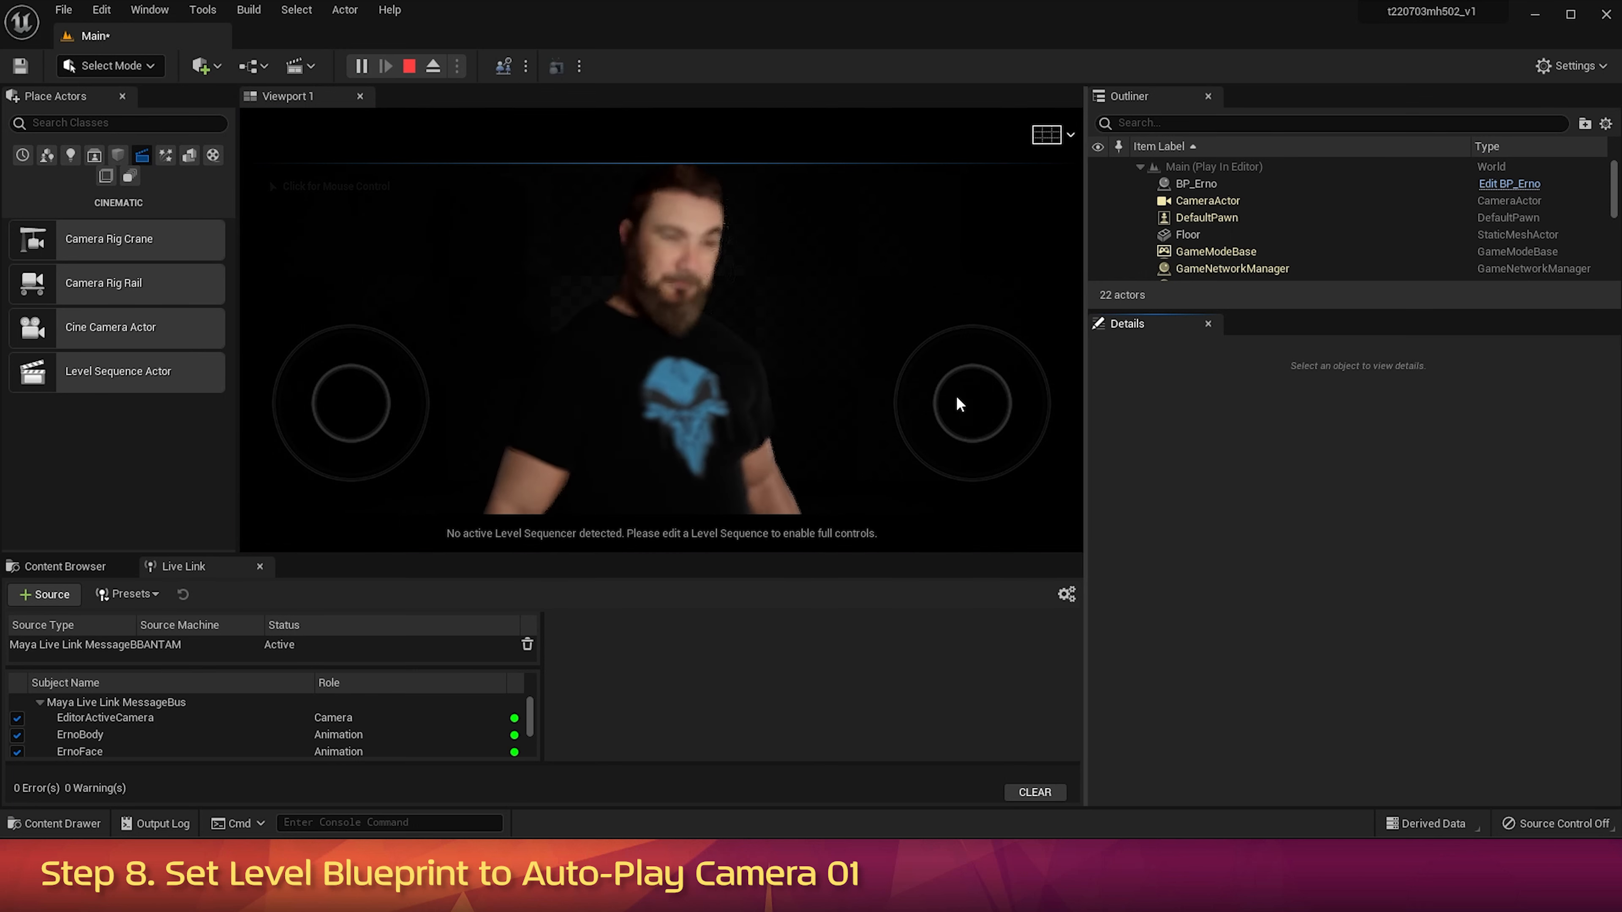
{"action": "left_click", "coordinate": [409, 66]}
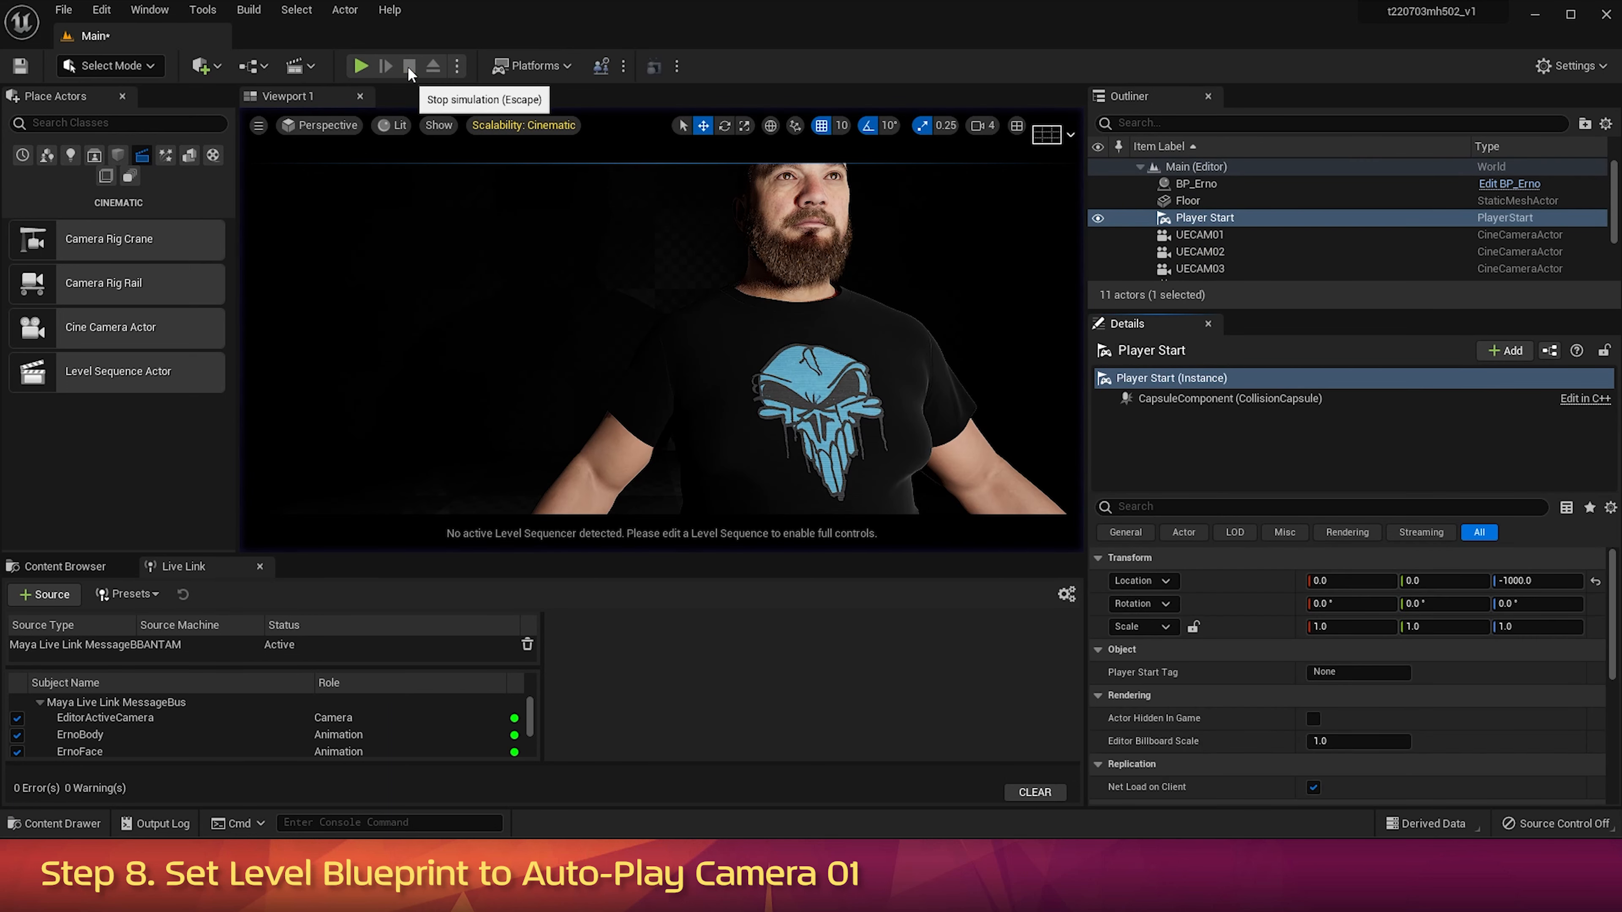
Step: Turn off Always Show Touch Interface in the project's mobile input settings
{"action": "left_click", "coordinate": [101, 10]}
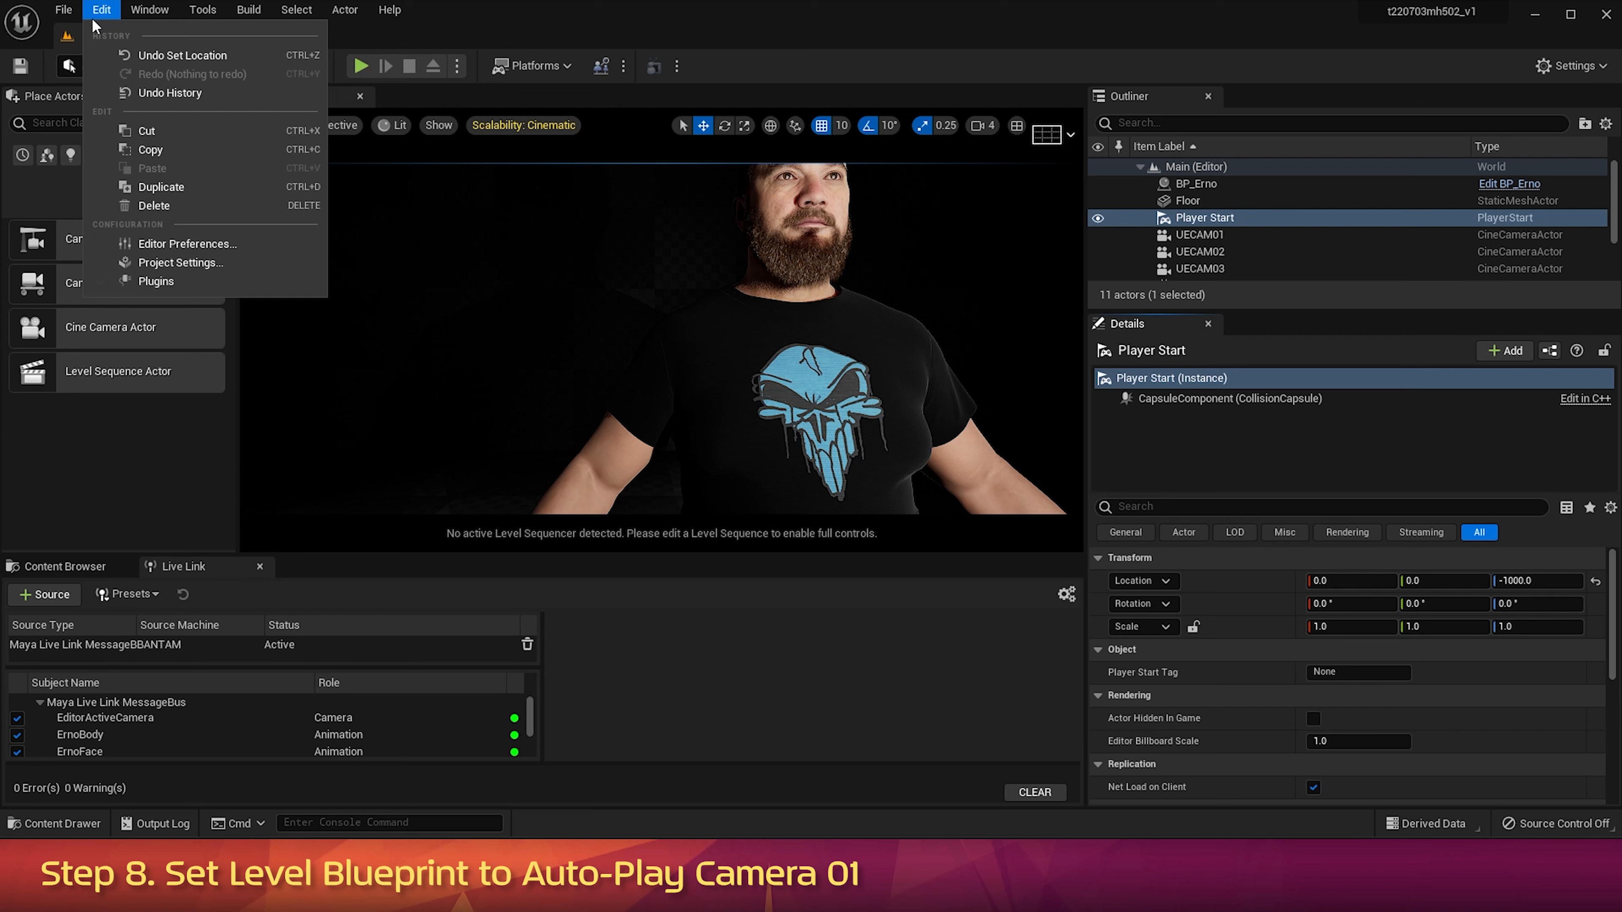
{"action": "left_click", "coordinate": [148, 262]}
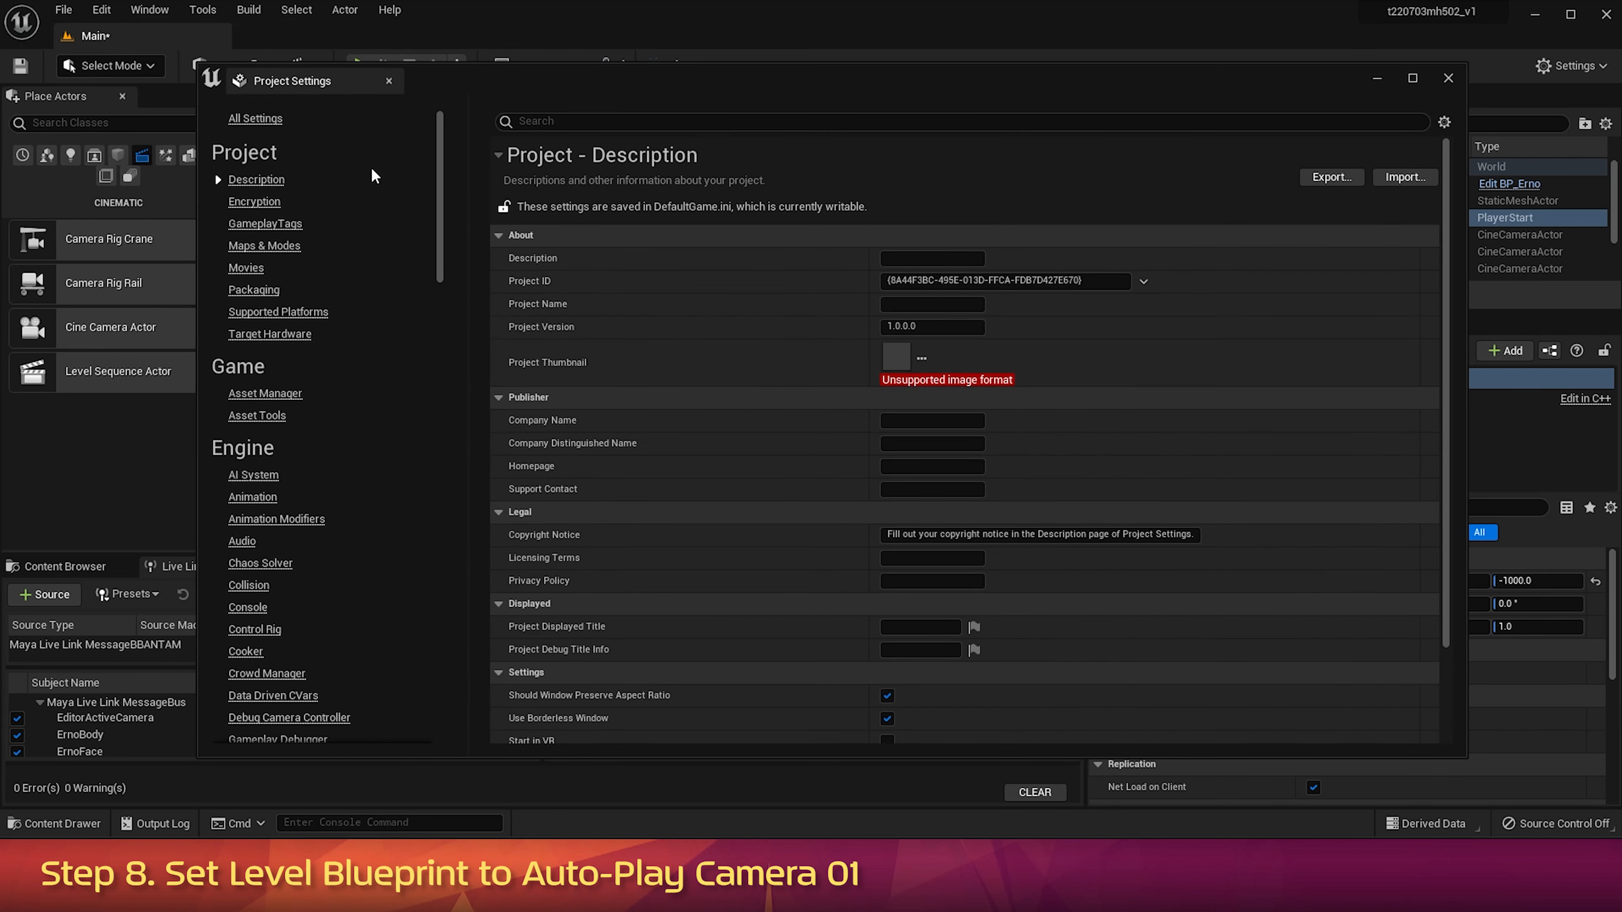
{"action": "type", "text": "mobile"}
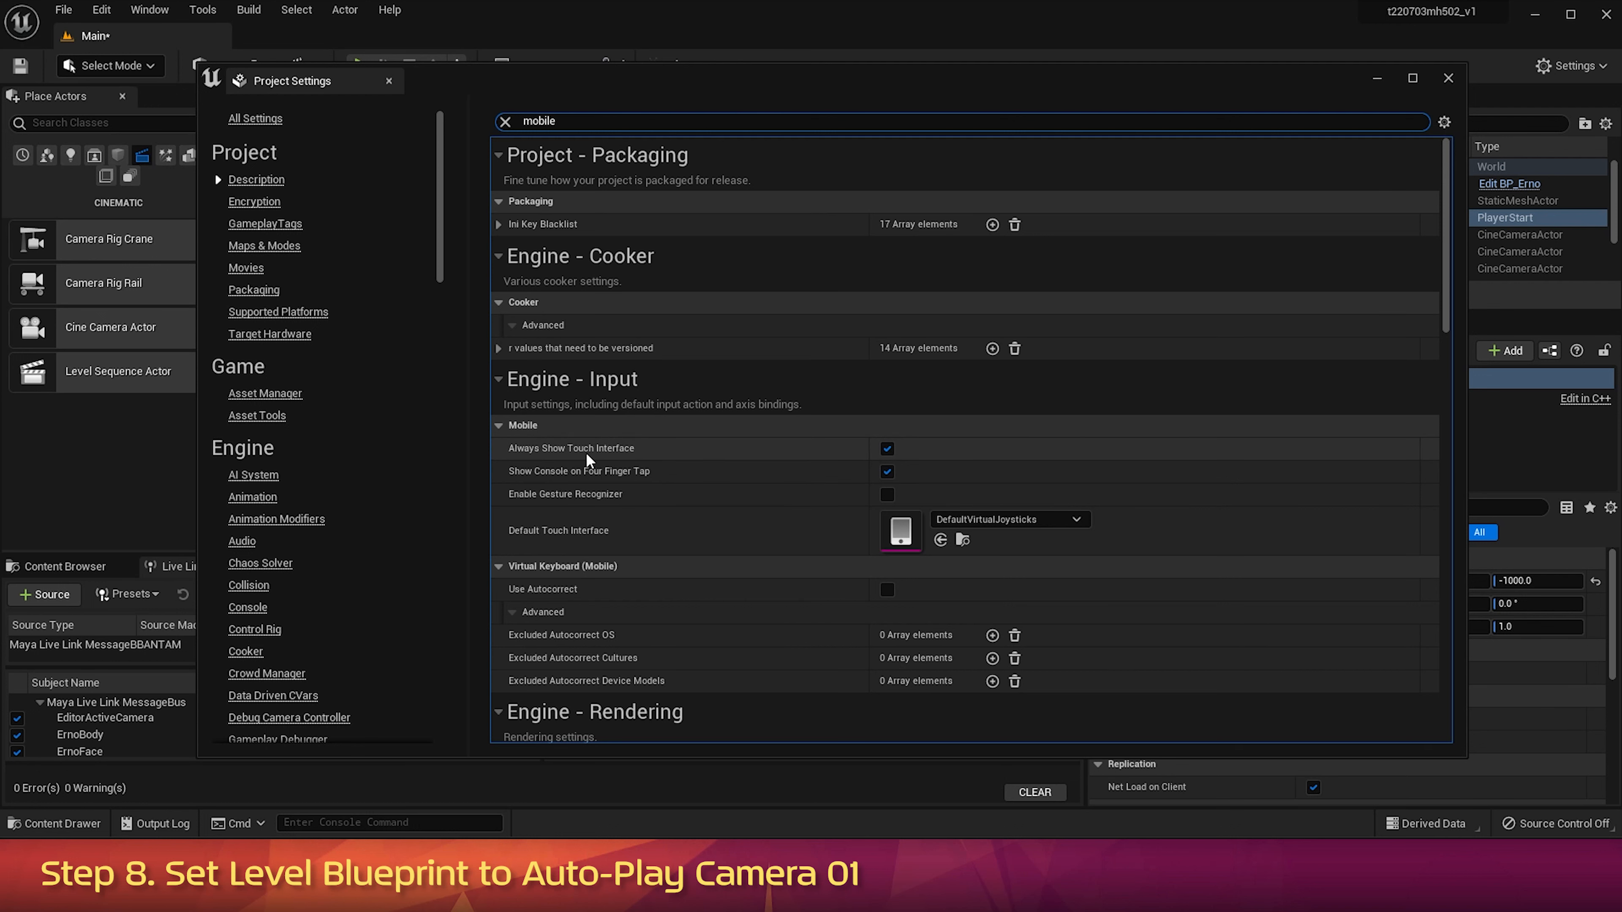
{"action": "left_click", "coordinate": [887, 449]}
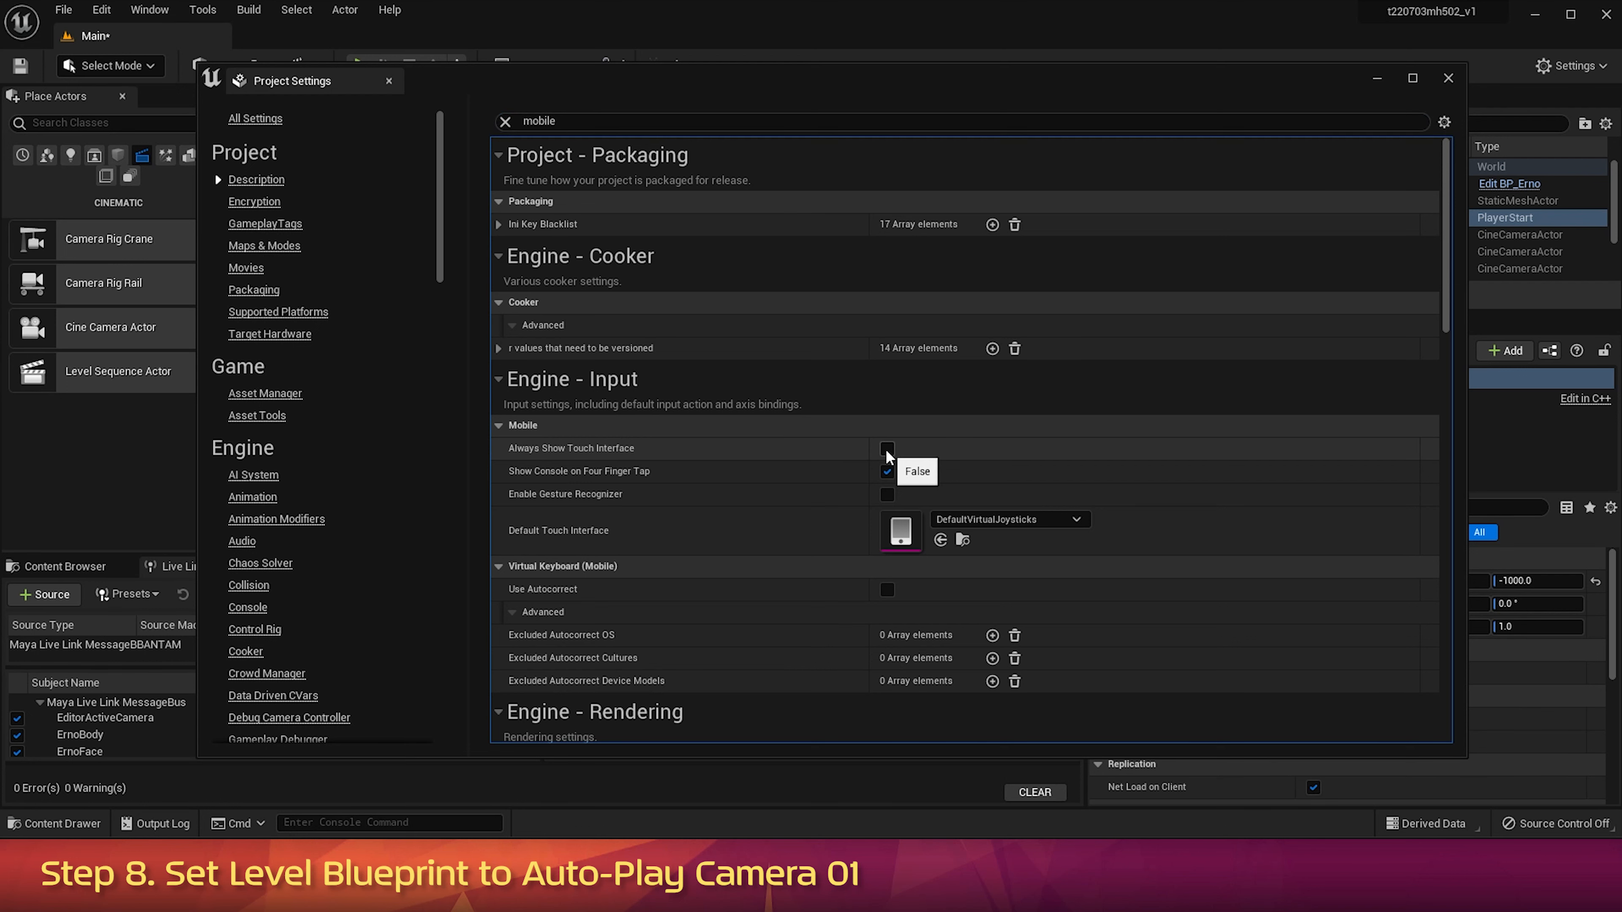
{"action": "left_click", "coordinate": [1451, 77]}
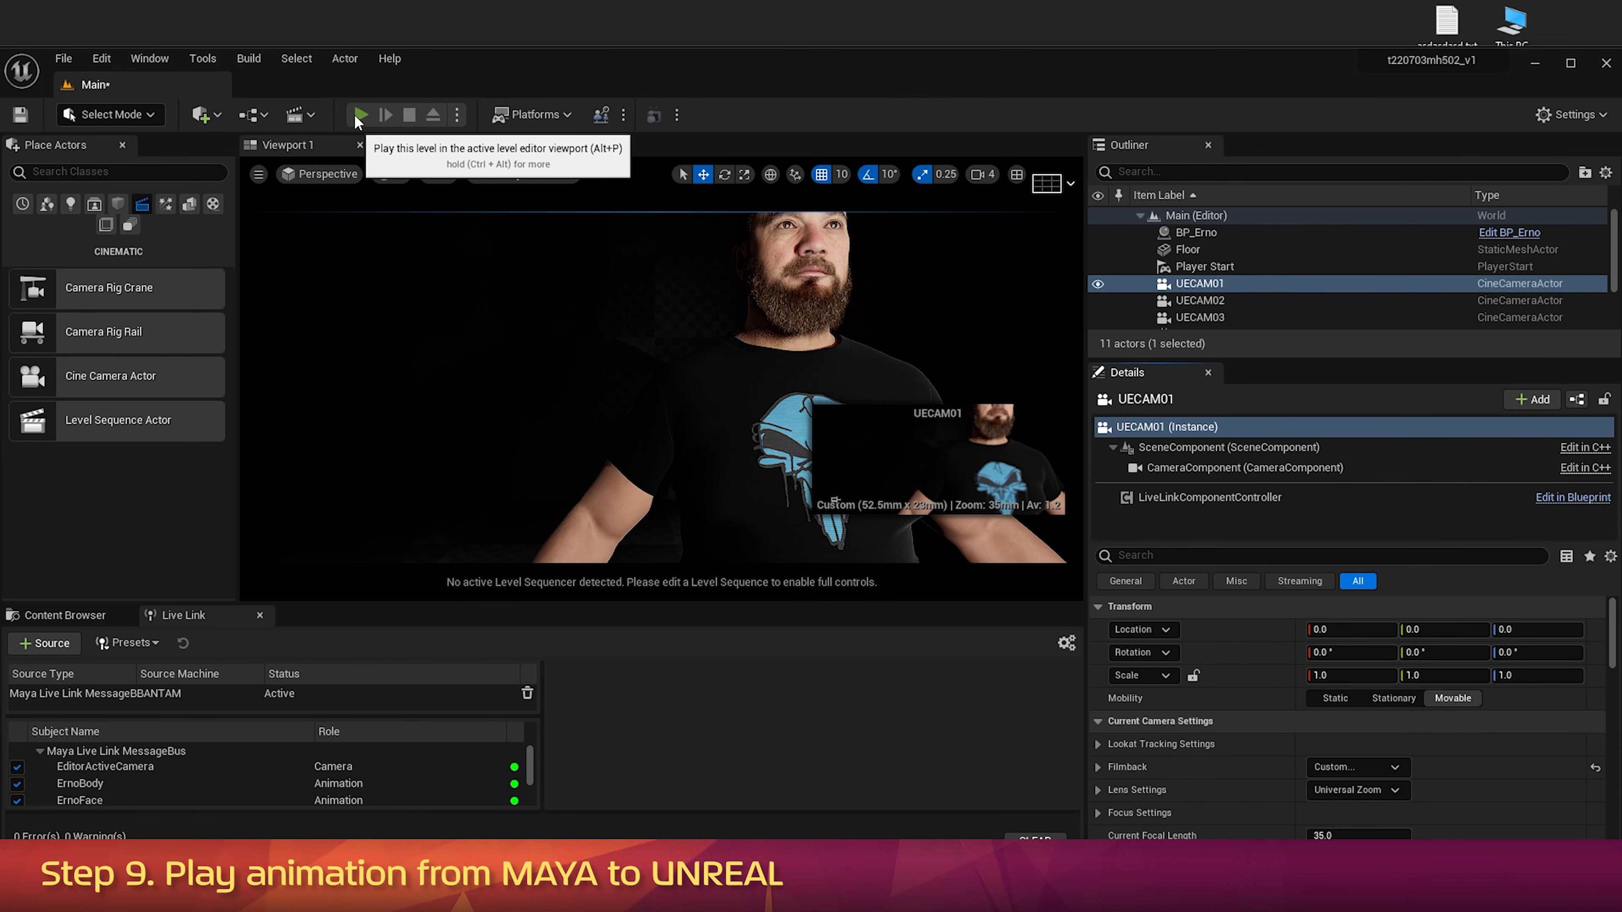
Step: Play the level, remove its Live Link source, and add the Maya Live Link message bus source again
{"action": "left_click", "coordinate": [360, 115]}
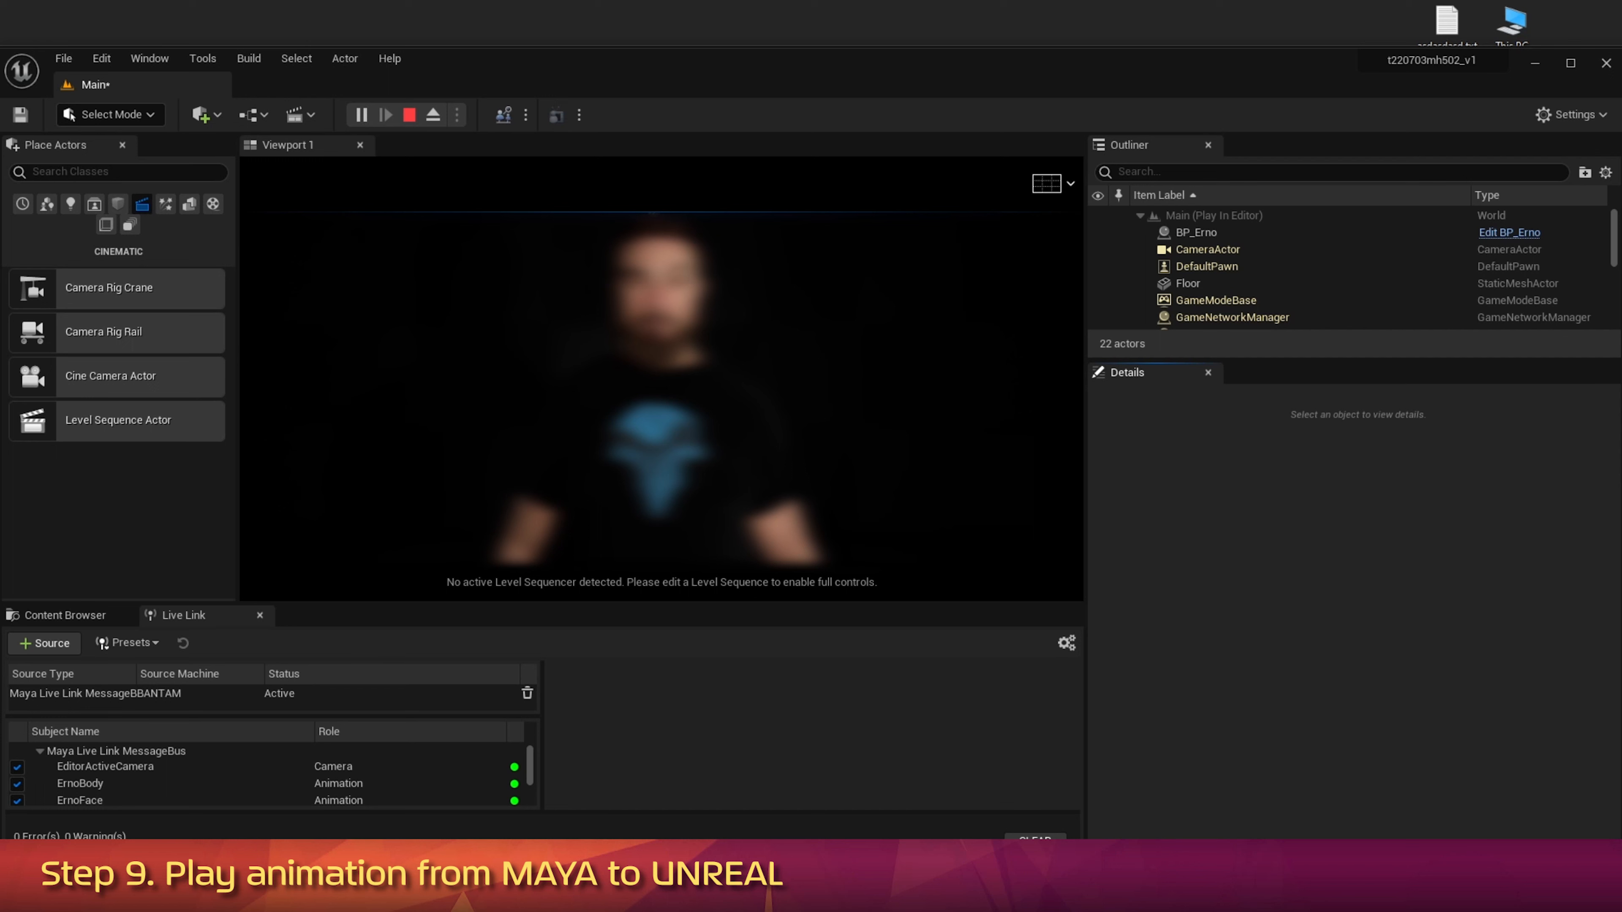
{"action": "left_click", "coordinate": [529, 694]}
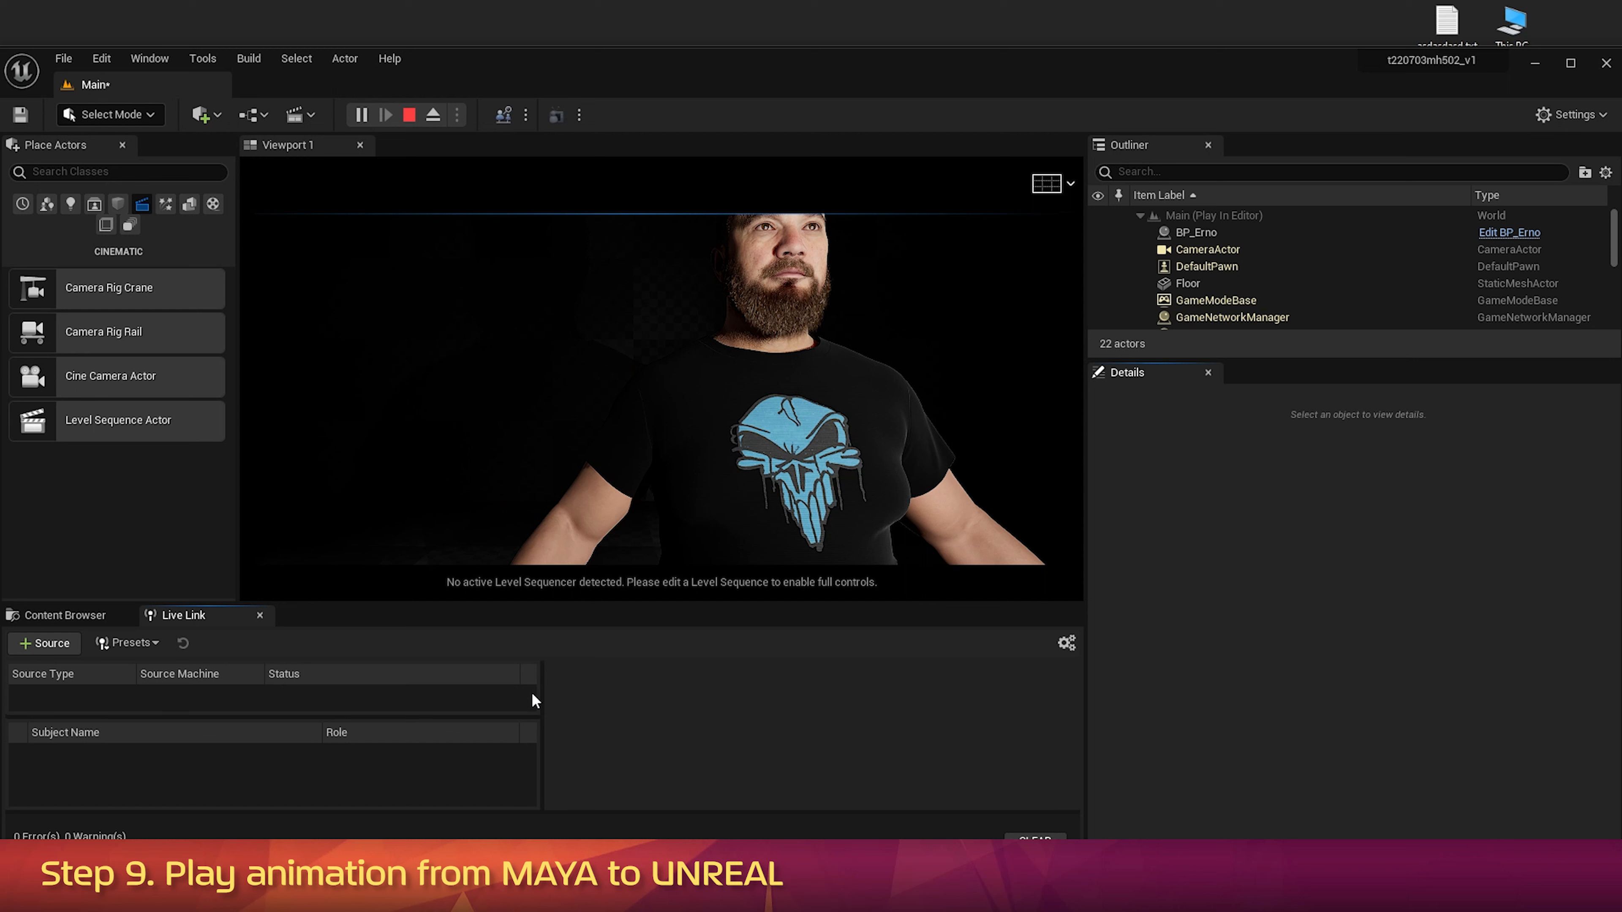
{"action": "left_click", "coordinate": [66, 640]}
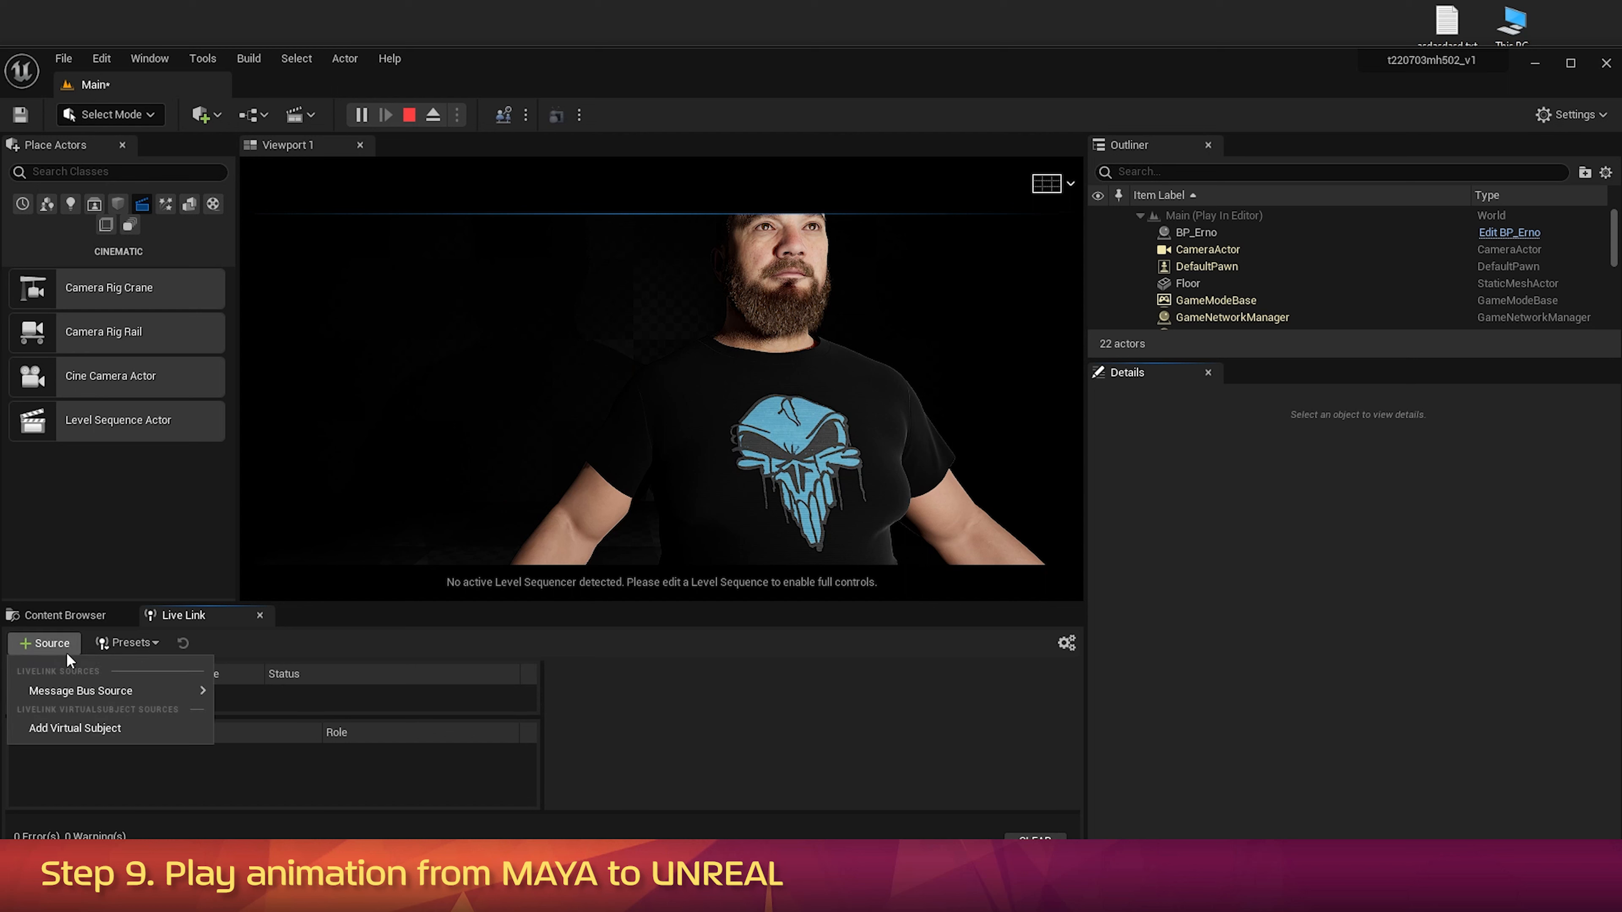
{"action": "mouse_move", "coordinate": [76, 690]}
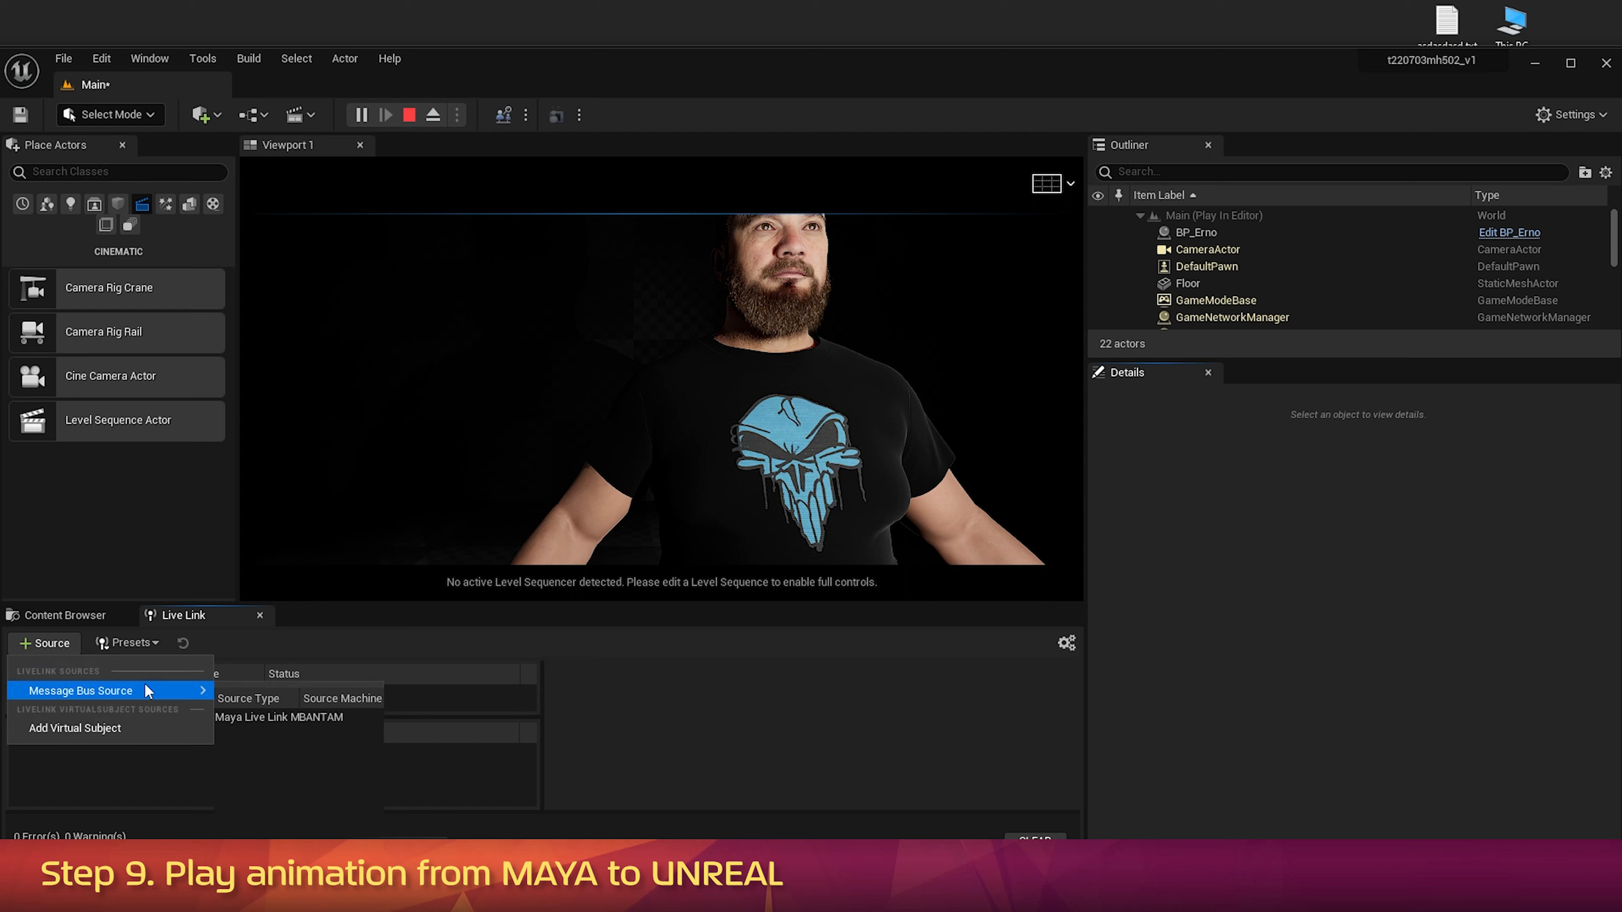
{"action": "left_click", "coordinate": [238, 716]}
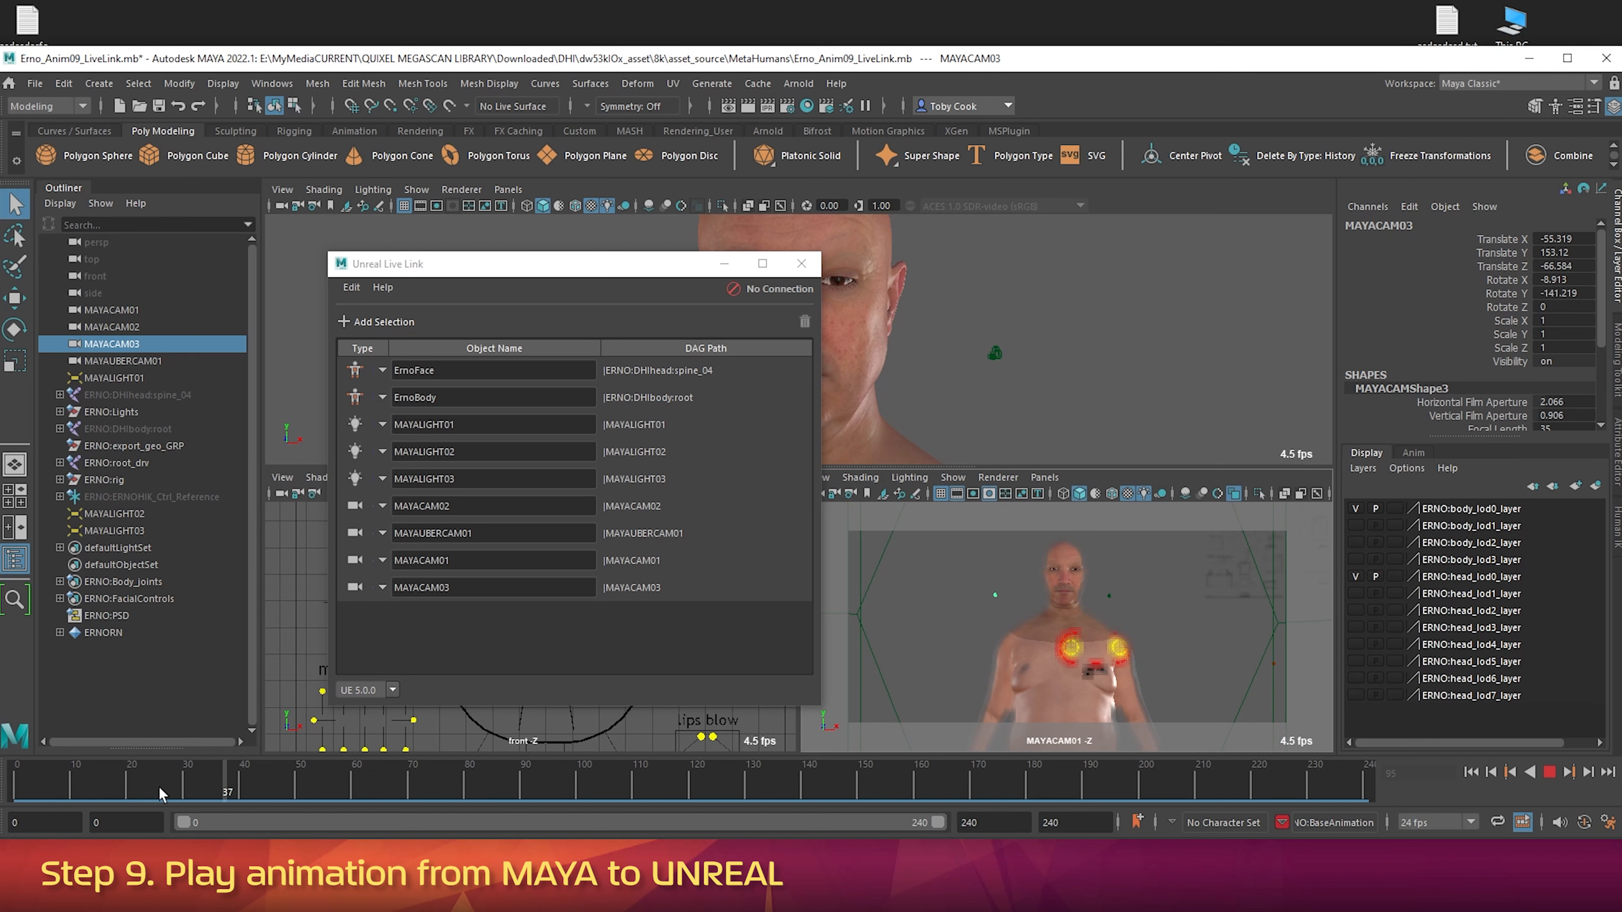
Step: Switch to Maya and move the timeline to frame 0
{"action": "left_click", "coordinate": [14, 799]}
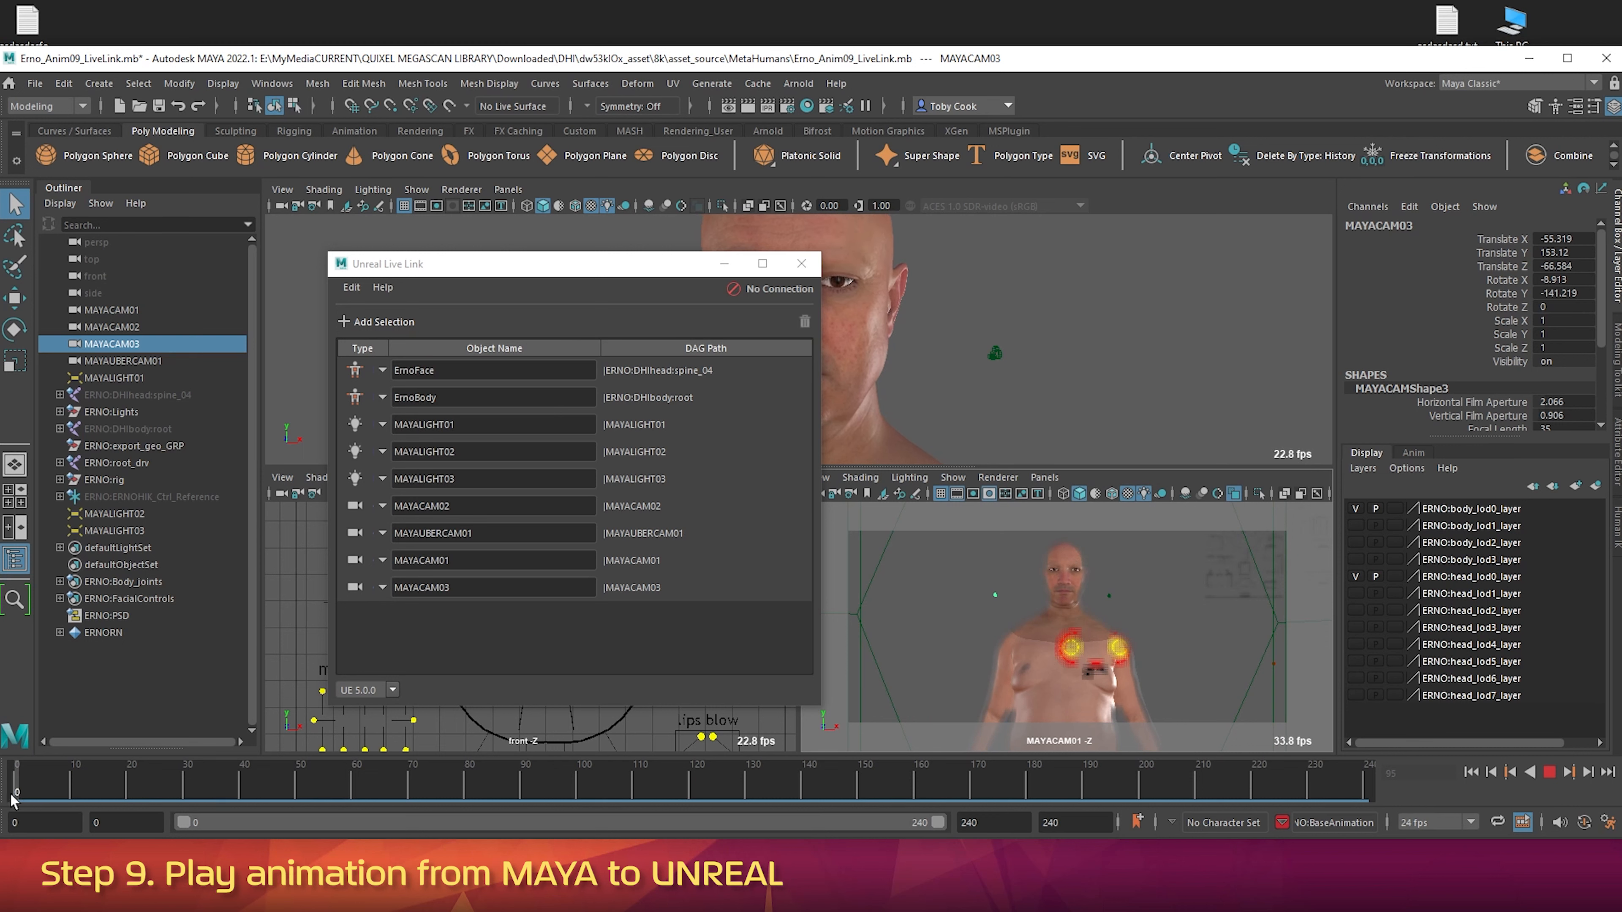